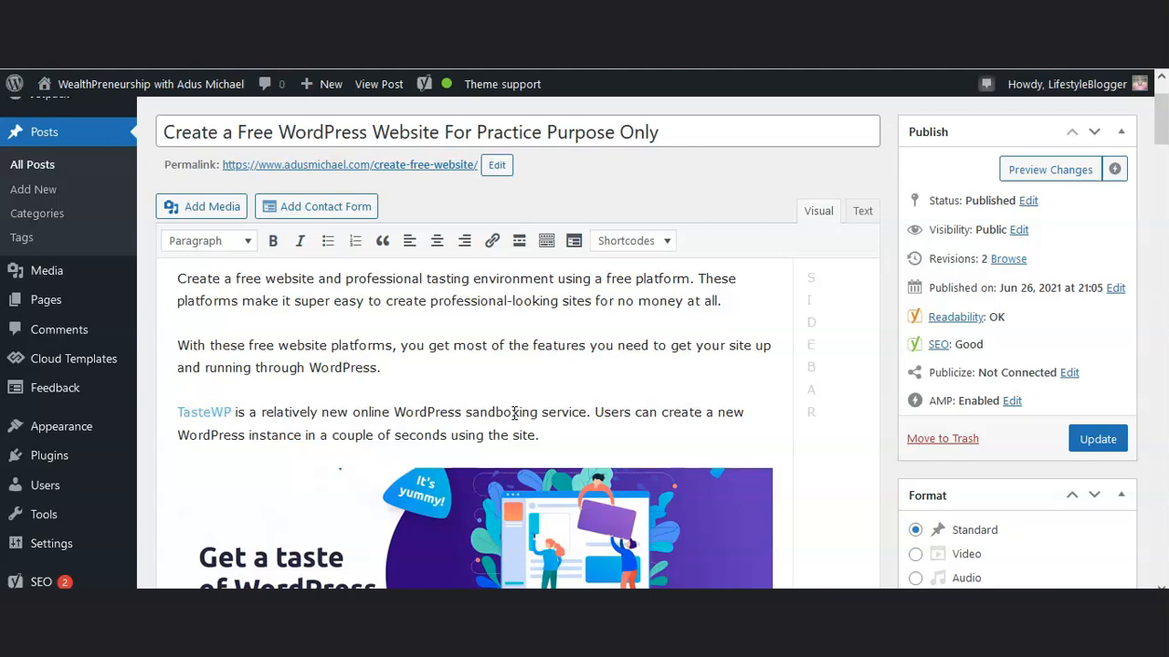
Read through the free-website post, from the TasteWP introduction down to the web hosting link
{"action": "scroll", "coordinate": [514, 413], "scroll_direction": "down", "scroll_amount": 3}
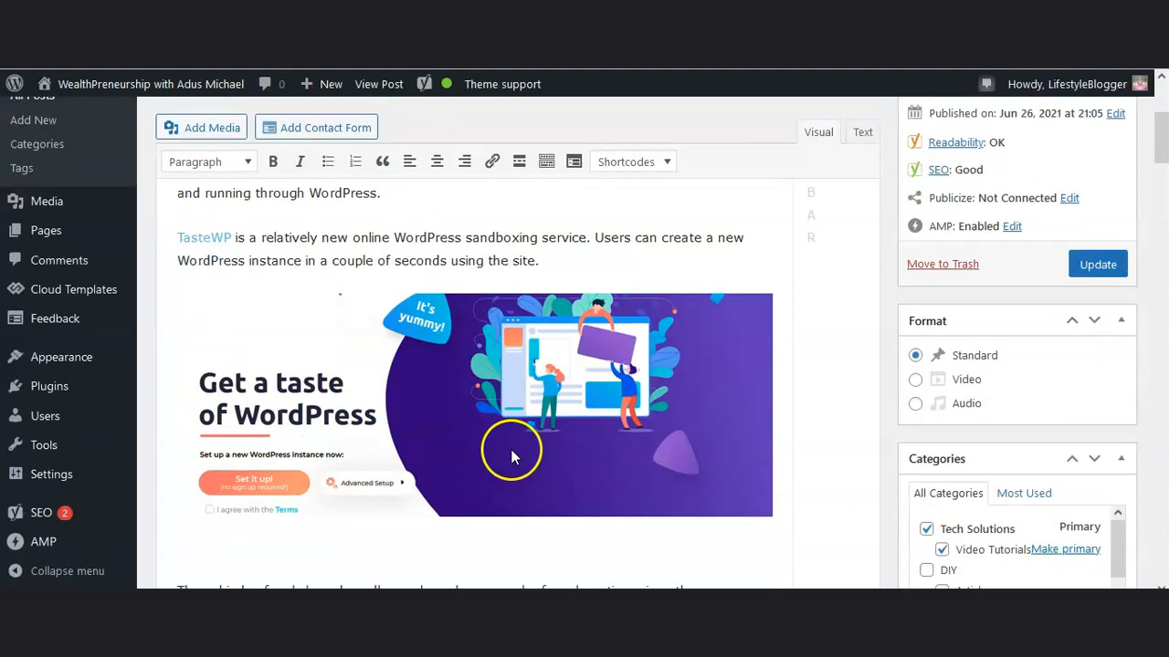
{"action": "scroll", "coordinate": [527, 447], "scroll_direction": "down", "scroll_amount": 1}
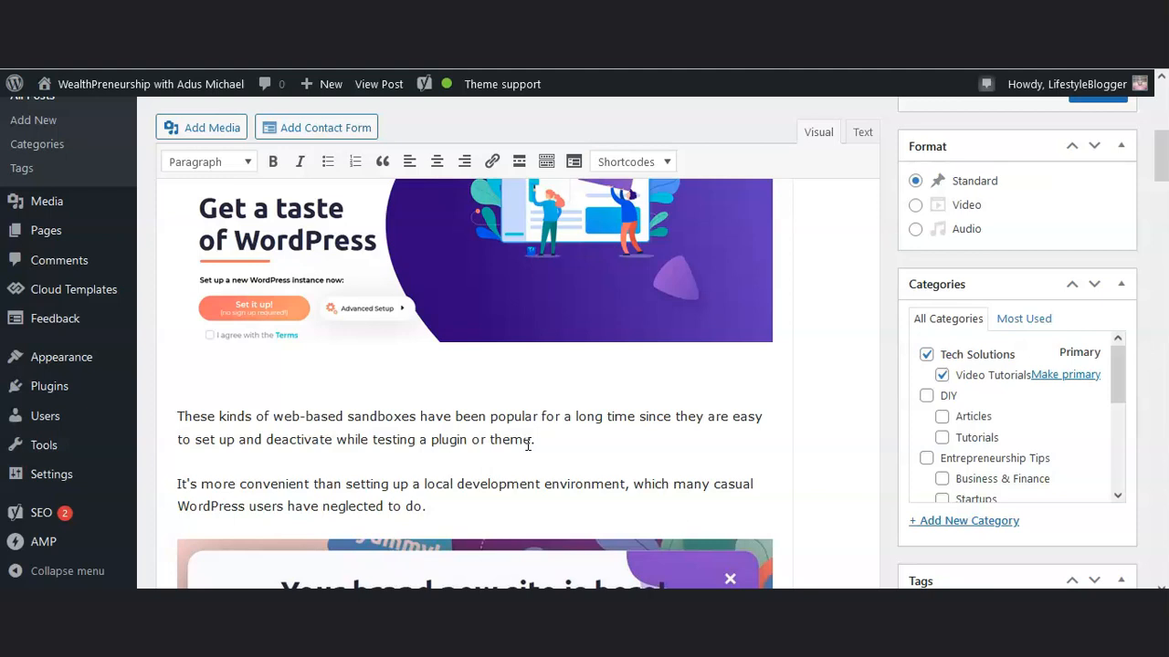
{"action": "scroll", "coordinate": [528, 445], "scroll_direction": "down", "scroll_amount": 5}
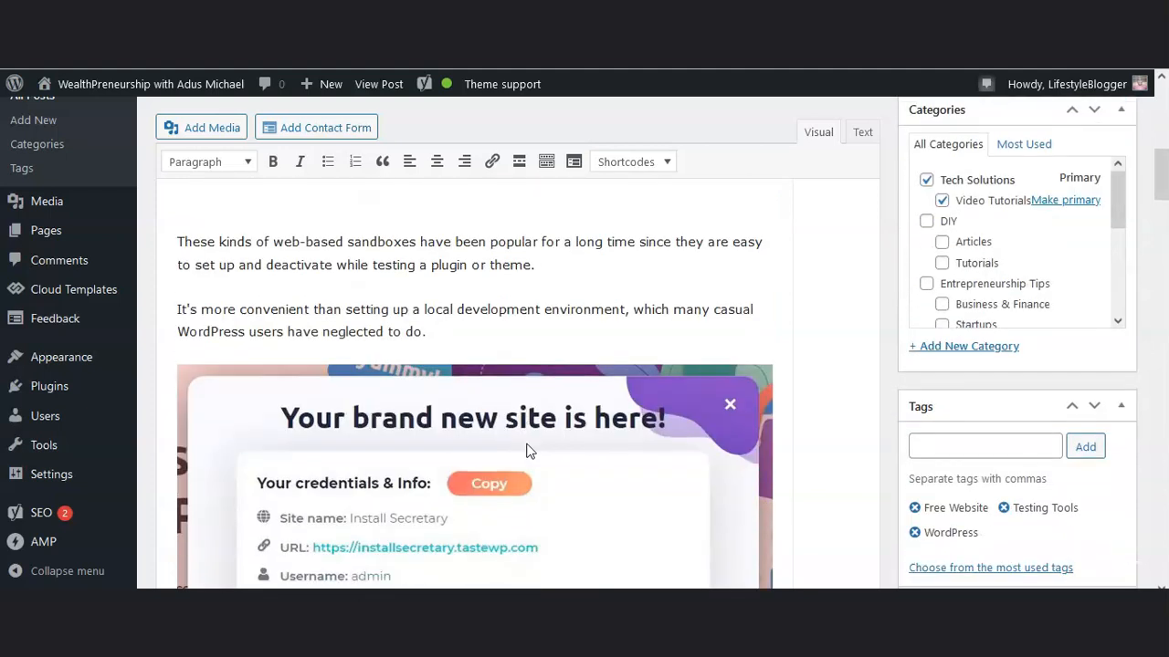
{"action": "scroll", "coordinate": [528, 450], "scroll_direction": "down", "scroll_amount": 1}
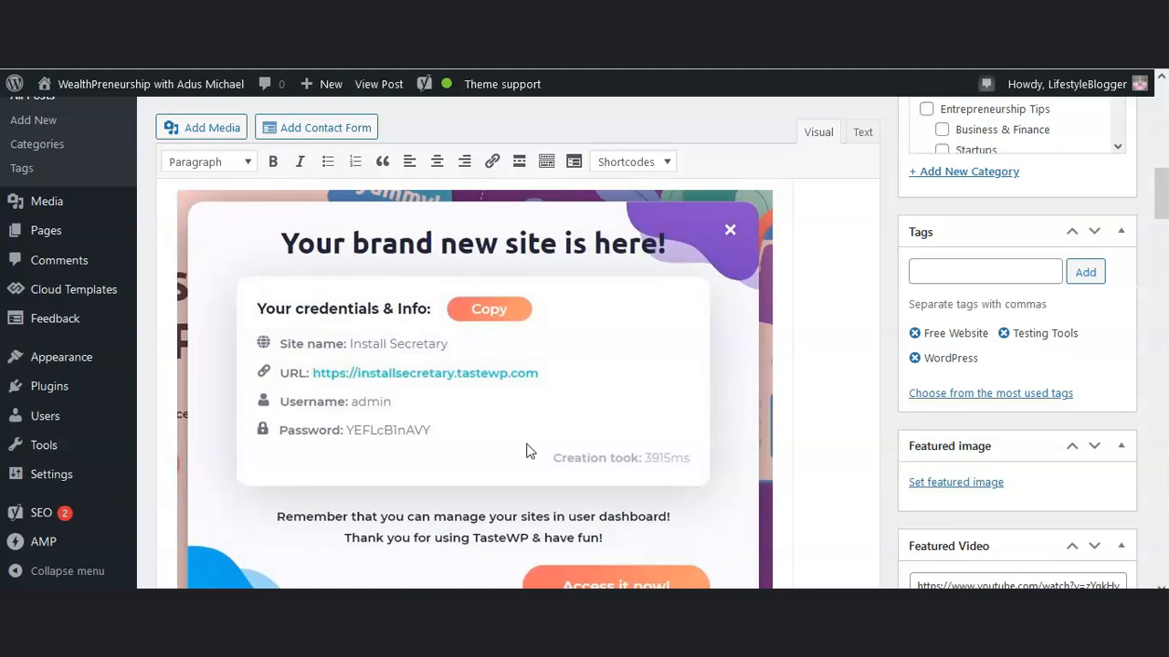
{"action": "left_click", "coordinate": [526, 448]}
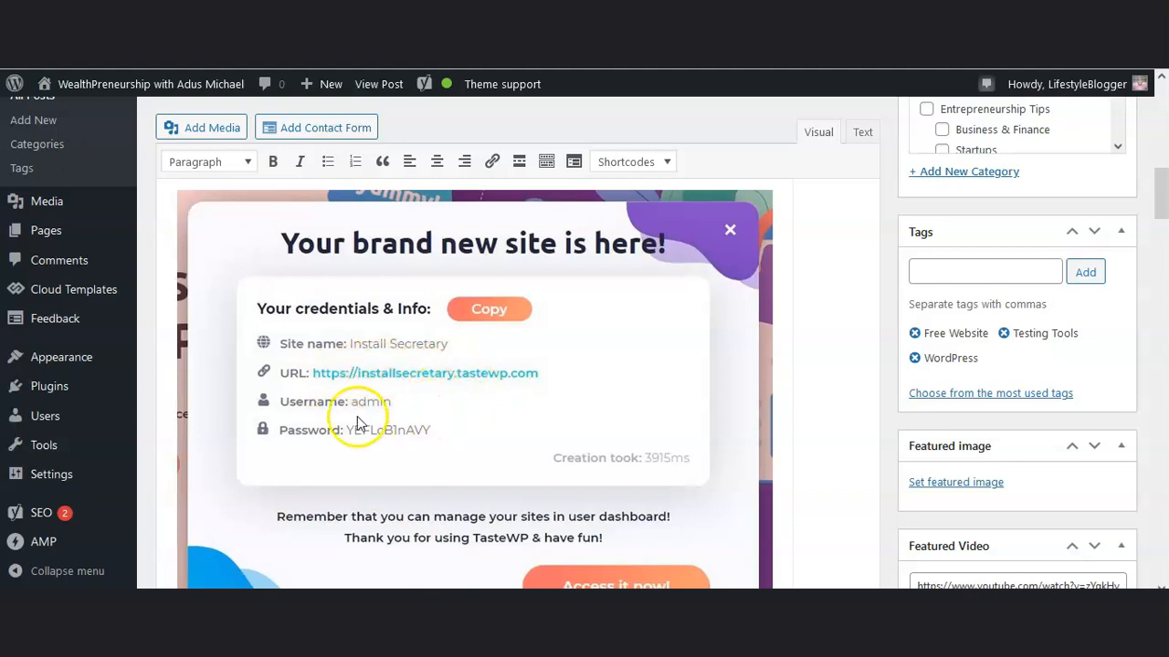
{"action": "scroll", "coordinate": [548, 429], "scroll_direction": "down", "scroll_amount": 3}
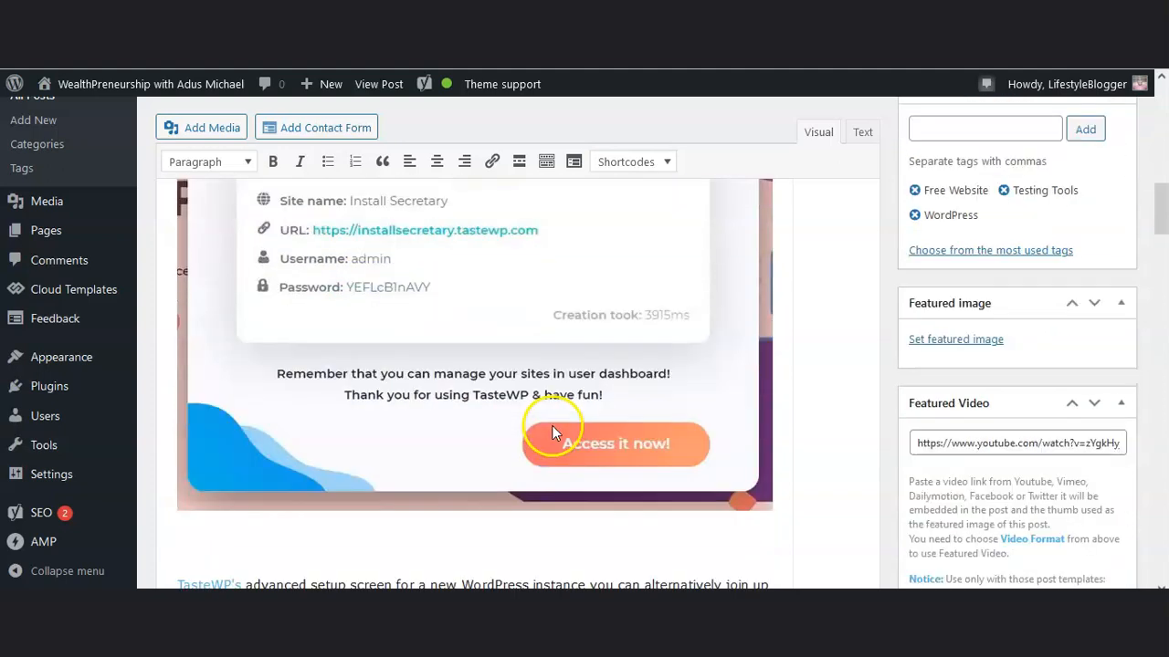
{"action": "scroll", "coordinate": [552, 432], "scroll_direction": "down", "scroll_amount": 6}
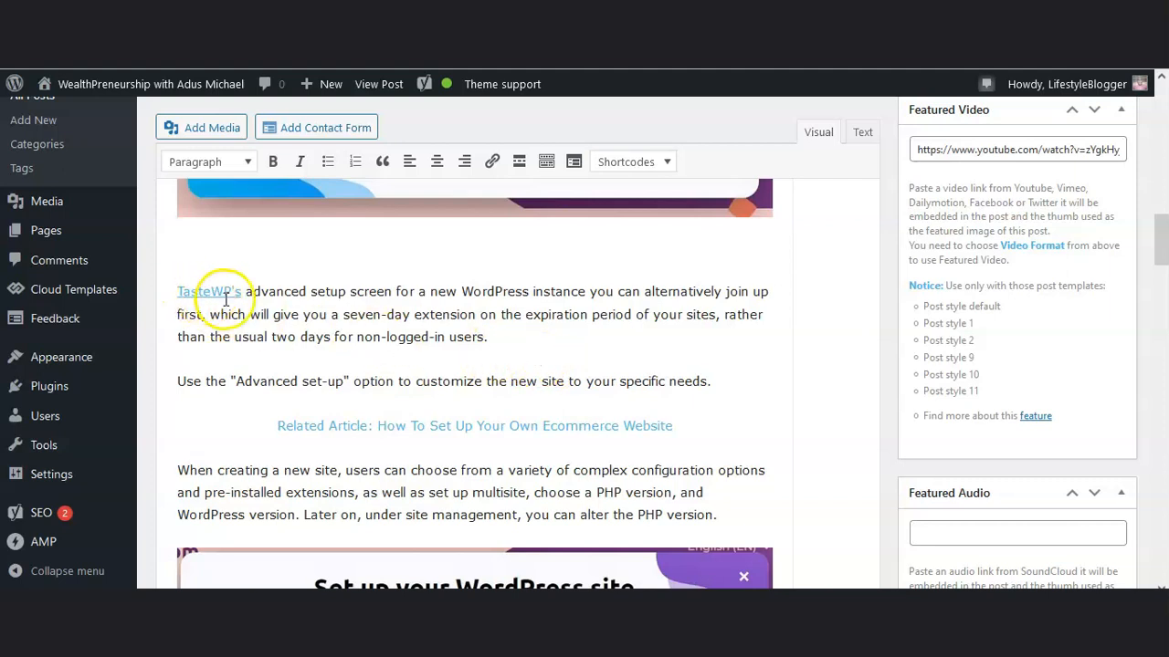
{"action": "scroll", "coordinate": [444, 339], "scroll_direction": "down", "scroll_amount": 10}
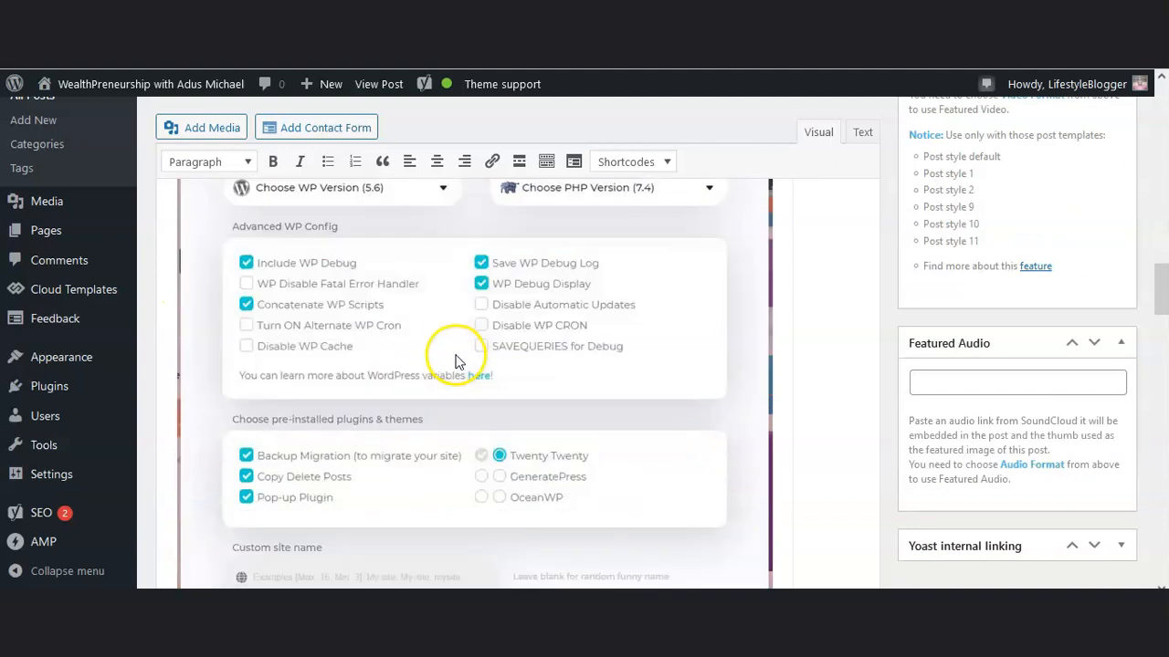
{"action": "scroll", "coordinate": [481, 383], "scroll_direction": "down", "scroll_amount": 8}
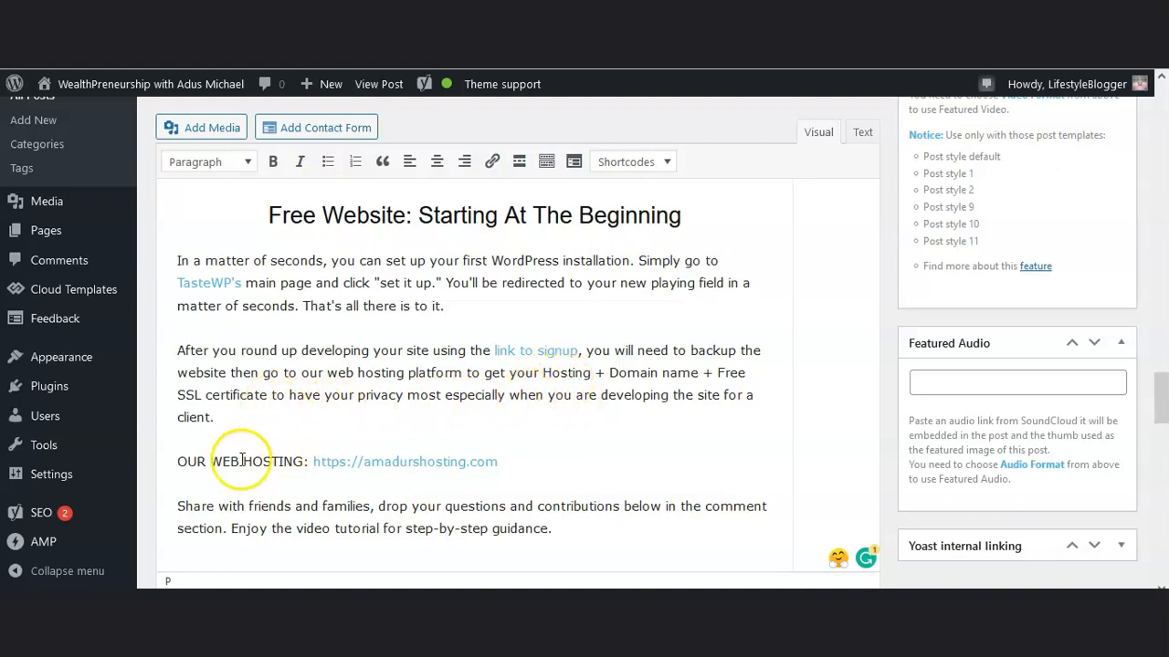
{"action": "left_click_drag", "start_coordinate": [165, 468], "coordinate": [283, 465]}
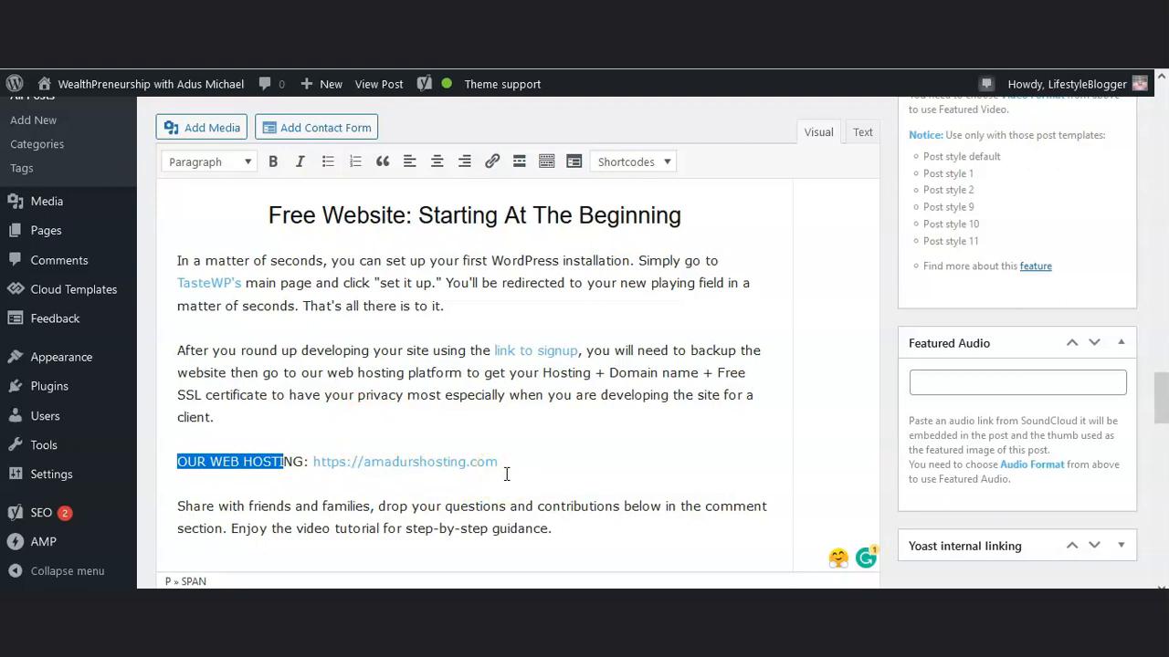
{"action": "scroll", "coordinate": [507, 474], "scroll_direction": "down", "scroll_amount": 2}
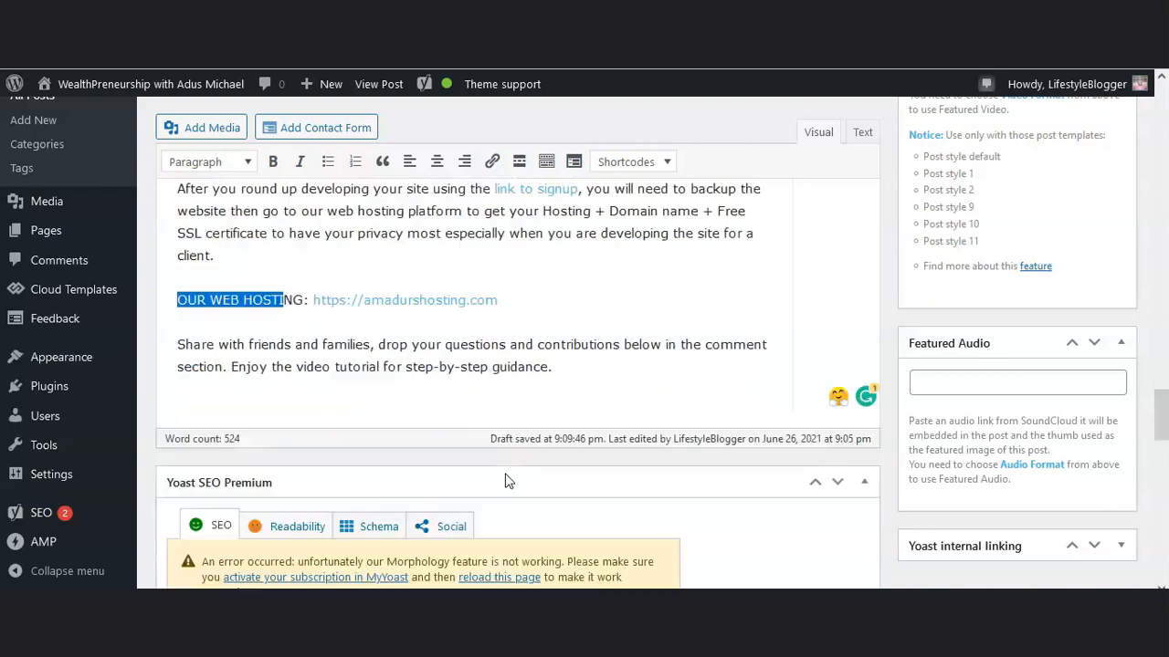
Review the post's sections on web-based sandboxes, the seven-day expiry extension, advanced setup options and development environments
{"action": "scroll", "coordinate": [507, 474], "scroll_direction": "up", "scroll_amount": 10}
{"action": "scroll", "coordinate": [507, 474], "scroll_direction": "up", "scroll_amount": 15}
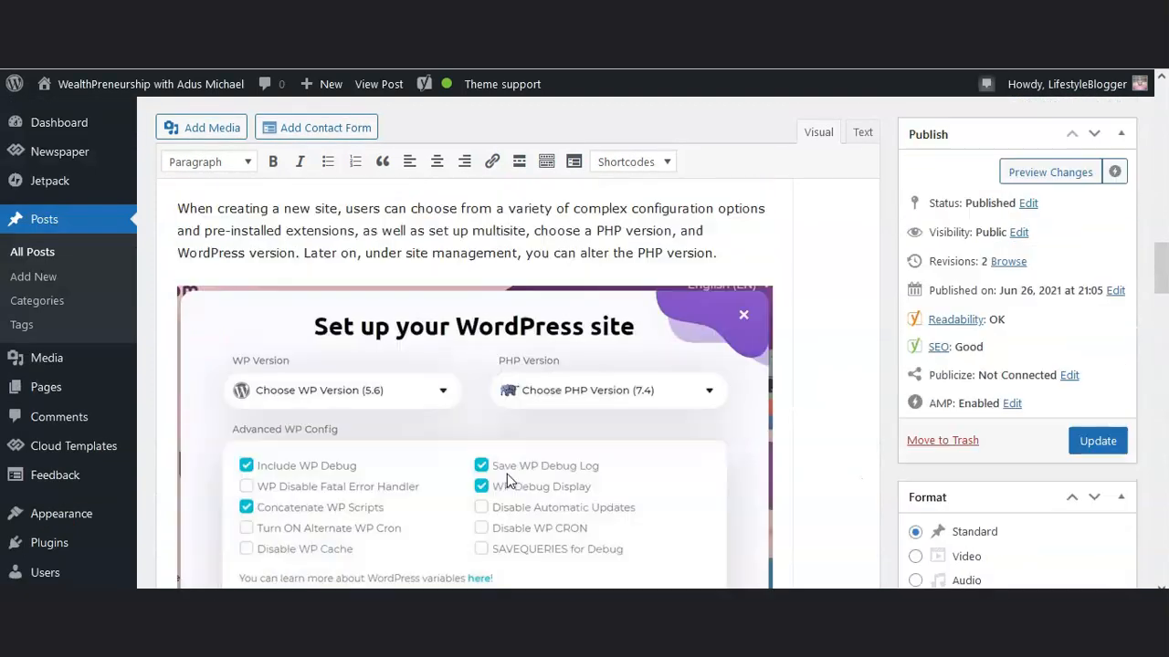
{"action": "scroll", "coordinate": [510, 481], "scroll_direction": "up", "scroll_amount": 12}
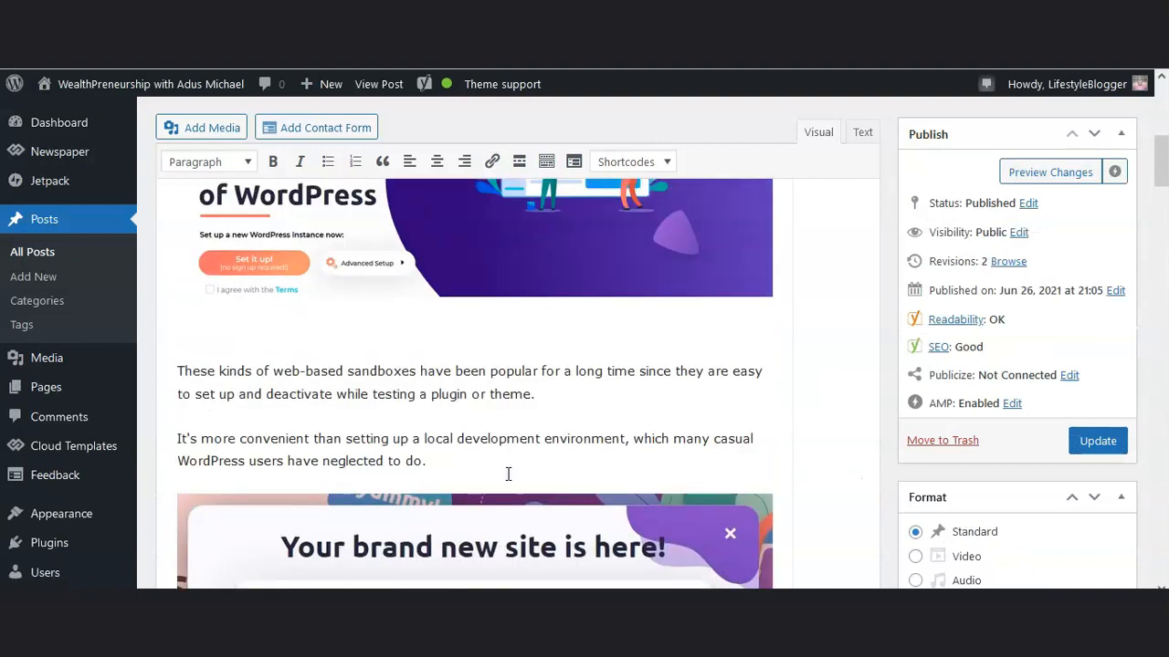
{"action": "scroll", "coordinate": [509, 472], "scroll_direction": "down", "scroll_amount": 7}
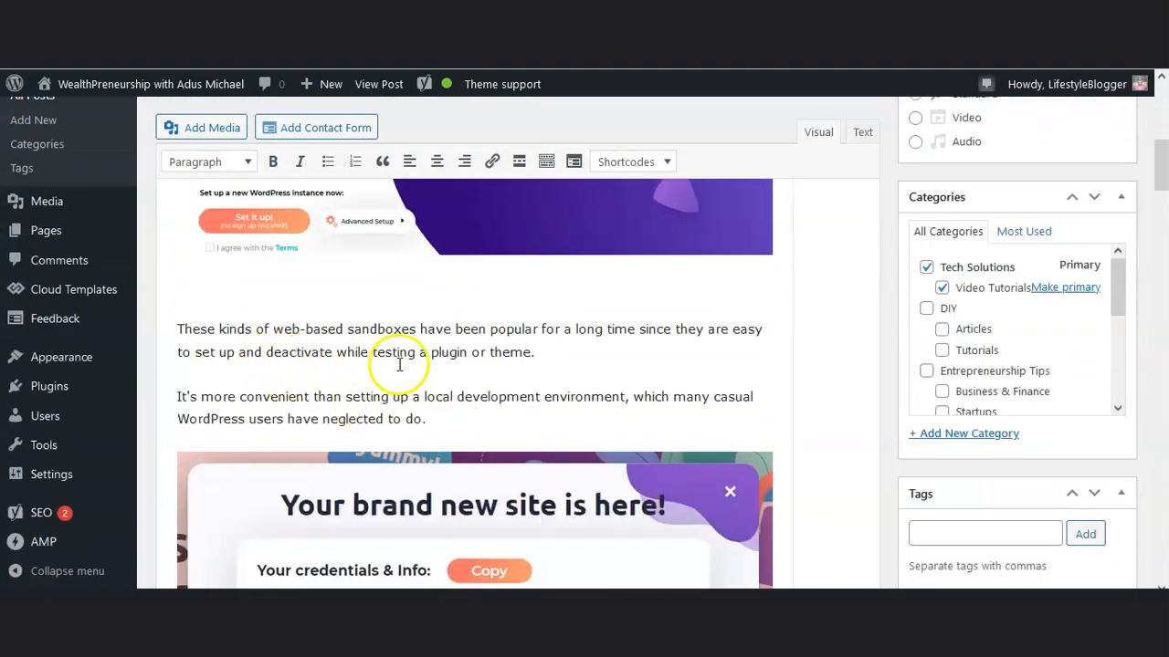
{"action": "scroll", "coordinate": [533, 393], "scroll_direction": "down", "scroll_amount": 7}
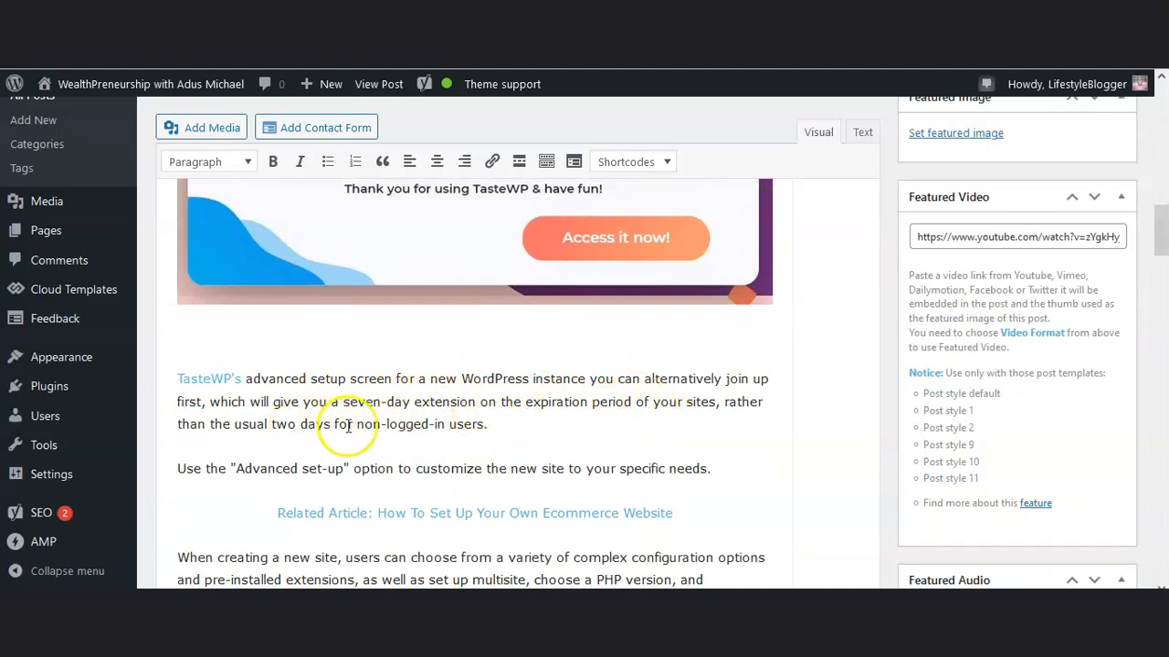
{"action": "scroll", "coordinate": [439, 429], "scroll_direction": "up", "scroll_amount": 4}
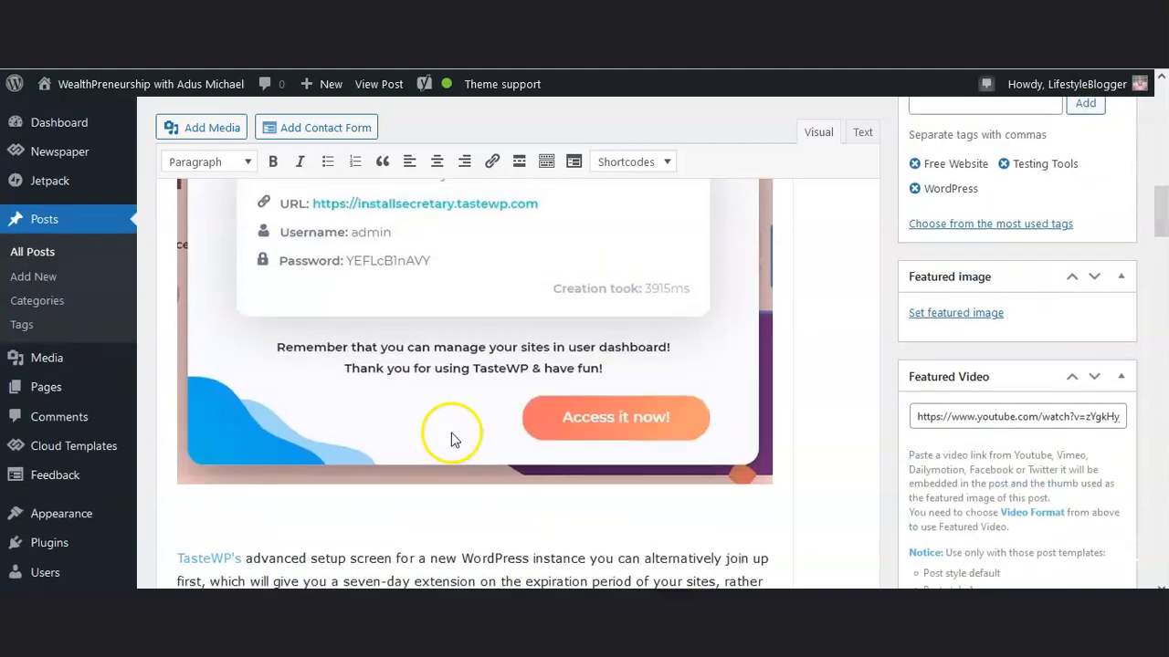
{"action": "scroll", "coordinate": [463, 426], "scroll_direction": "down", "scroll_amount": 4}
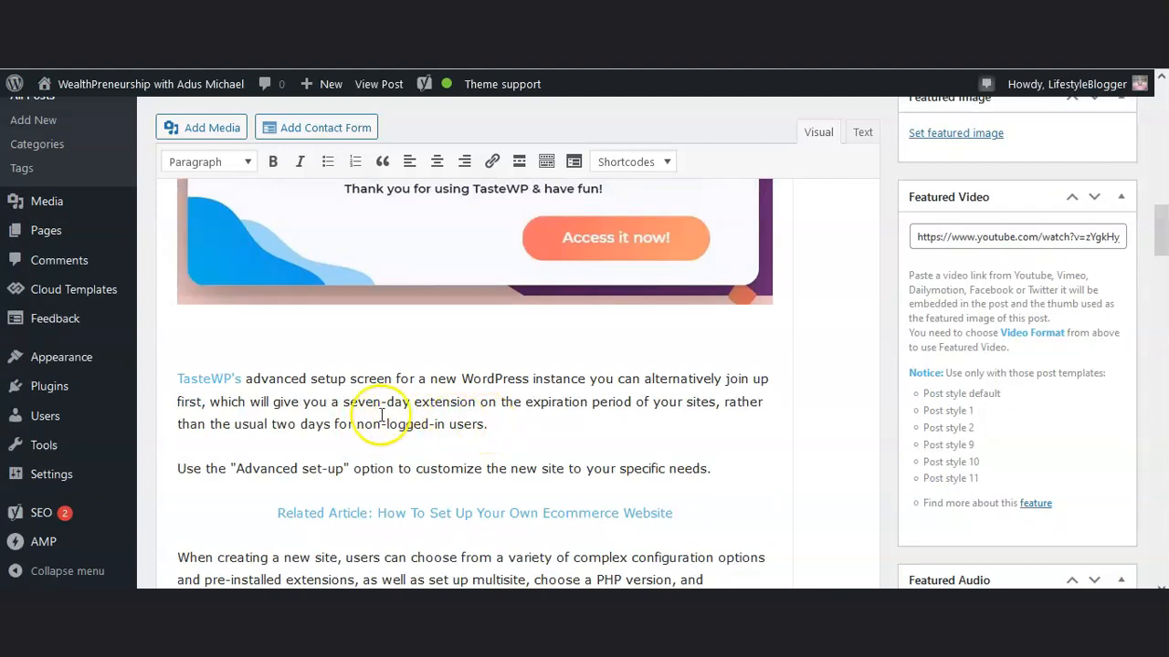
{"action": "left_click_drag", "start_coordinate": [343, 402], "coordinate": [414, 403]}
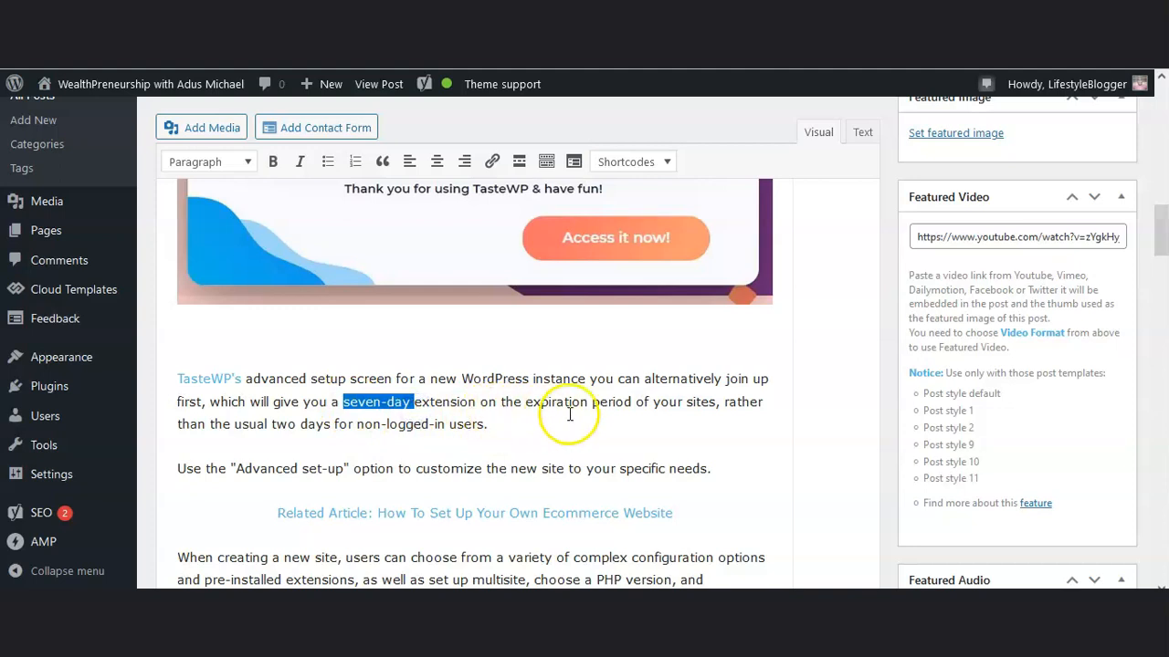
{"action": "scroll", "coordinate": [570, 484], "scroll_direction": "down", "scroll_amount": 3}
{"action": "scroll", "coordinate": [535, 387], "scroll_direction": "down", "scroll_amount": 4}
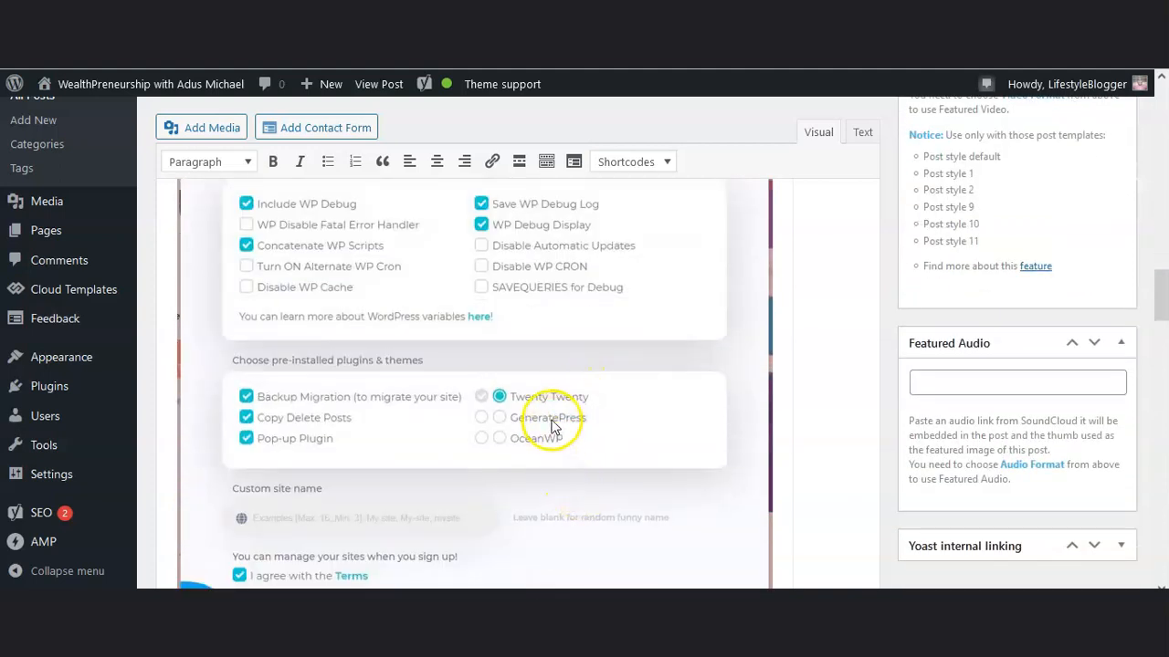
{"action": "scroll", "coordinate": [553, 428], "scroll_direction": "down", "scroll_amount": 3}
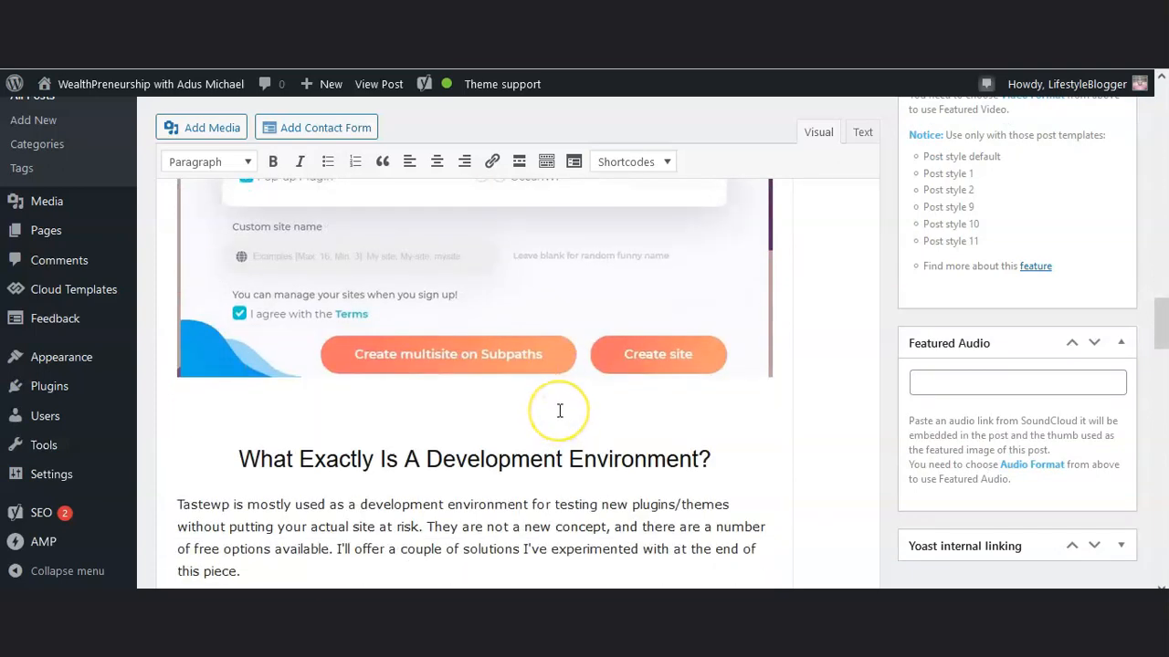
{"action": "scroll", "coordinate": [560, 411], "scroll_direction": "down", "scroll_amount": 1}
{"action": "scroll", "coordinate": [560, 411], "scroll_direction": "down", "scroll_amount": 1}
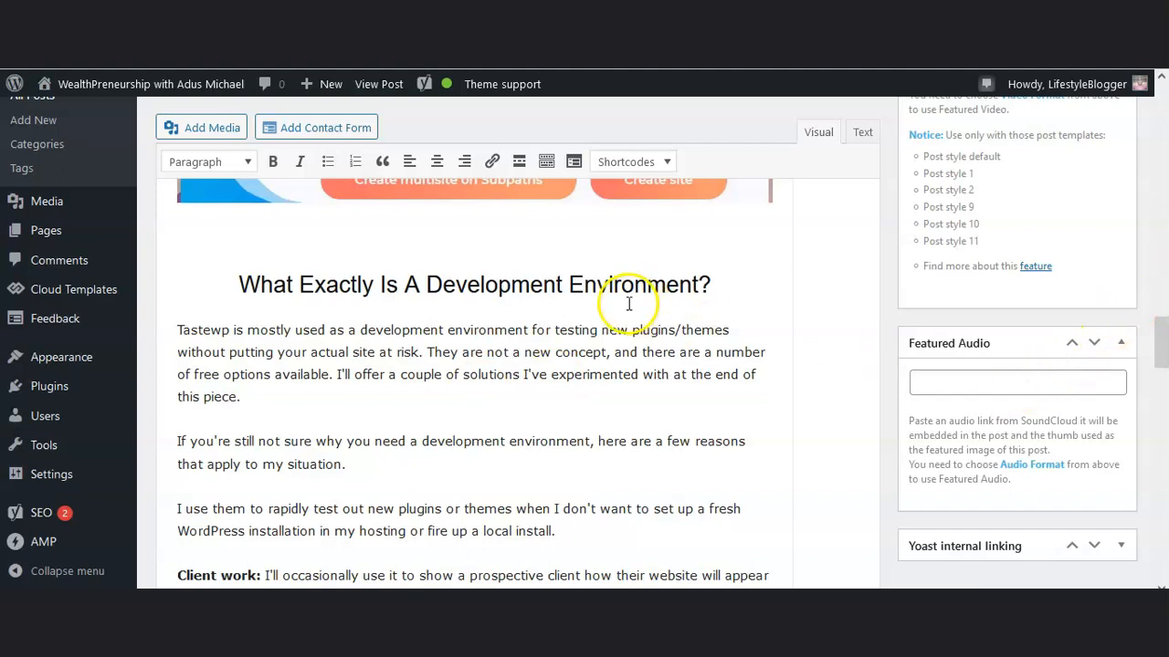
Open the "link to signup" target in the post's "Free Website: Starting At The Beginning" section
{"action": "scroll", "coordinate": [626, 307], "scroll_direction": "down", "scroll_amount": 15}
{"action": "scroll", "coordinate": [621, 307], "scroll_direction": "up", "scroll_amount": 5}
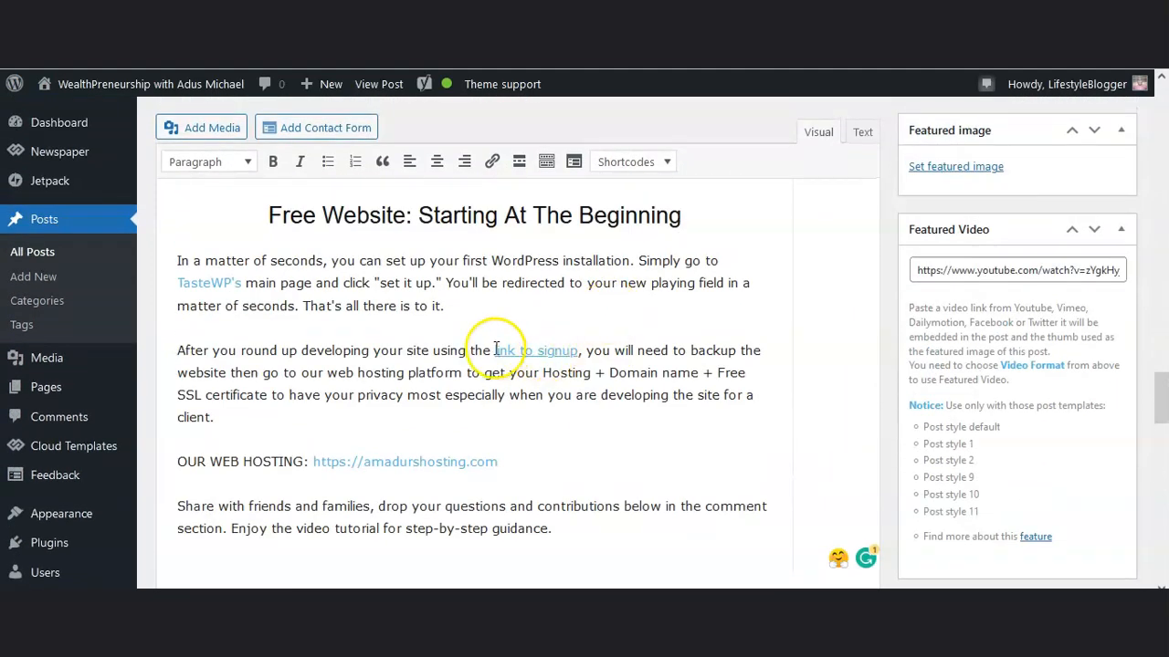
{"action": "left_click", "coordinate": [538, 351]}
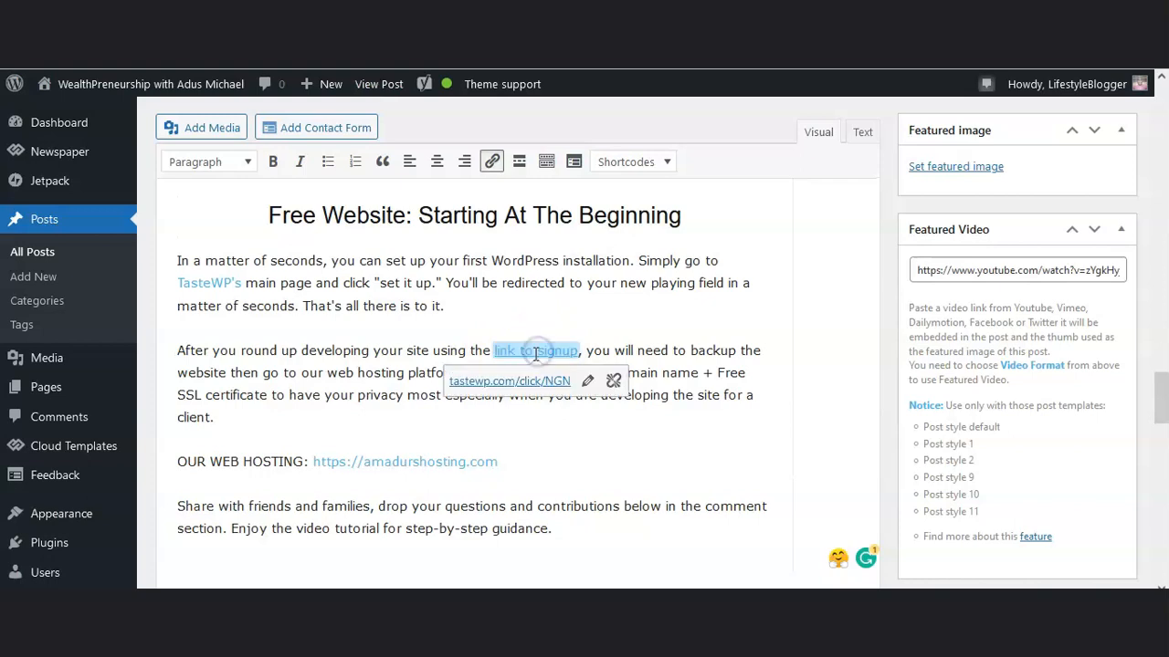
{"action": "left_click", "coordinate": [507, 380]}
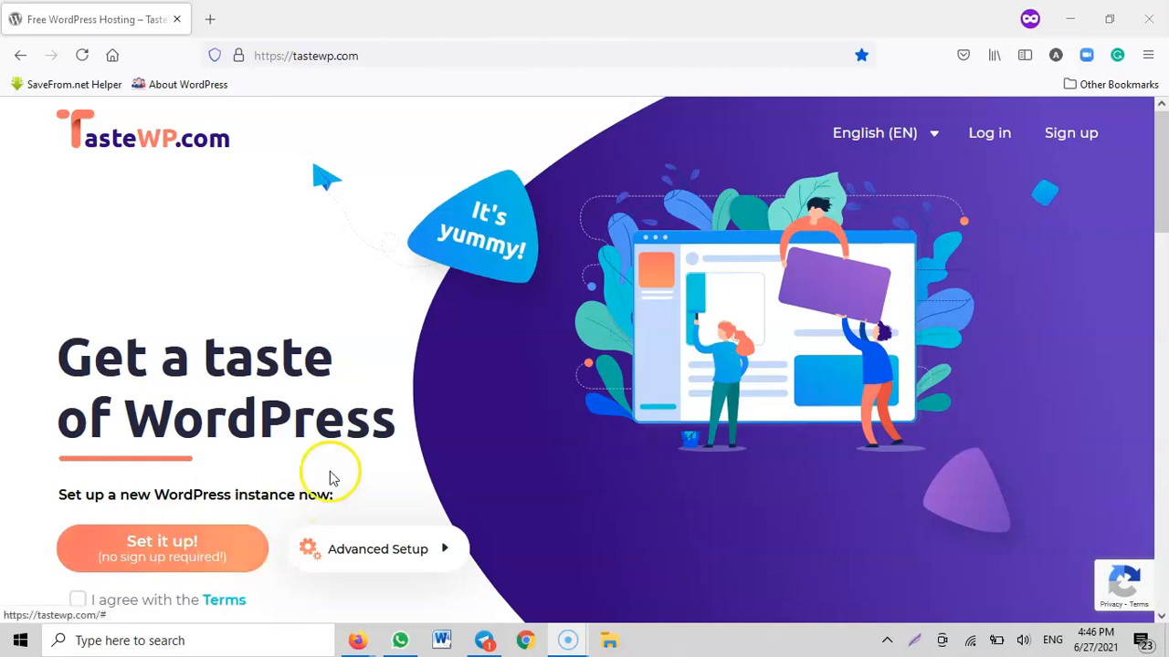
Agree with the TasteWP terms, try to set up a new WordPress instance without signing up, and dismiss the notice
{"action": "scroll", "coordinate": [327, 467], "scroll_direction": "down", "scroll_amount": 1}
{"action": "scroll", "coordinate": [327, 467], "scroll_direction": "down", "scroll_amount": 2}
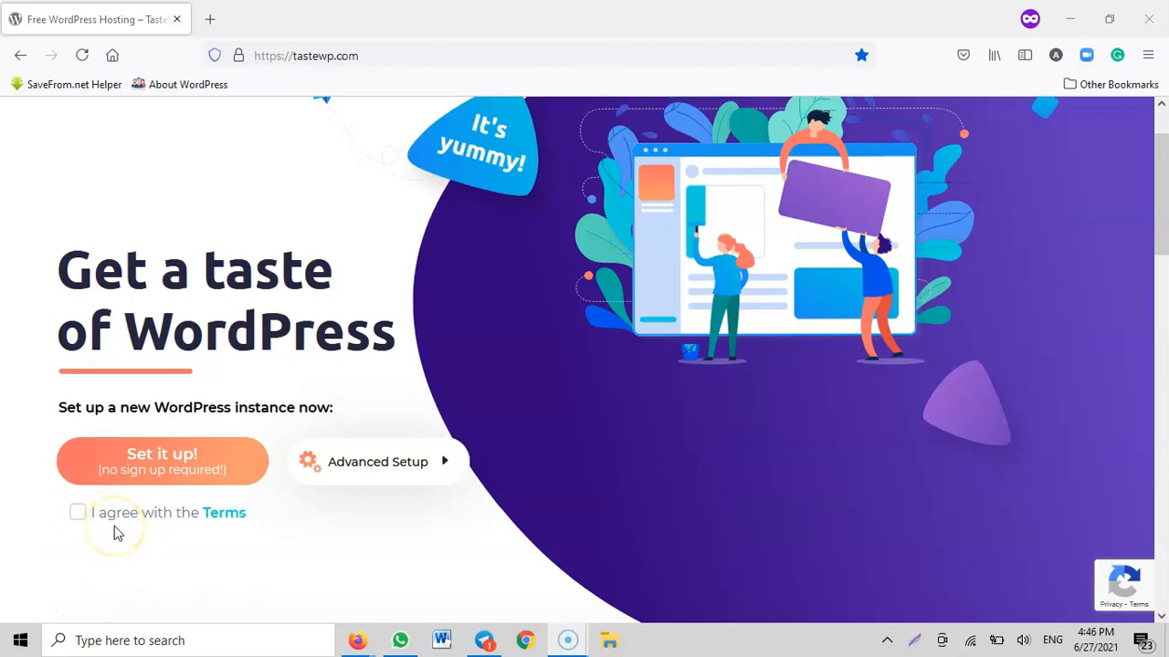
{"action": "left_click", "coordinate": [77, 514]}
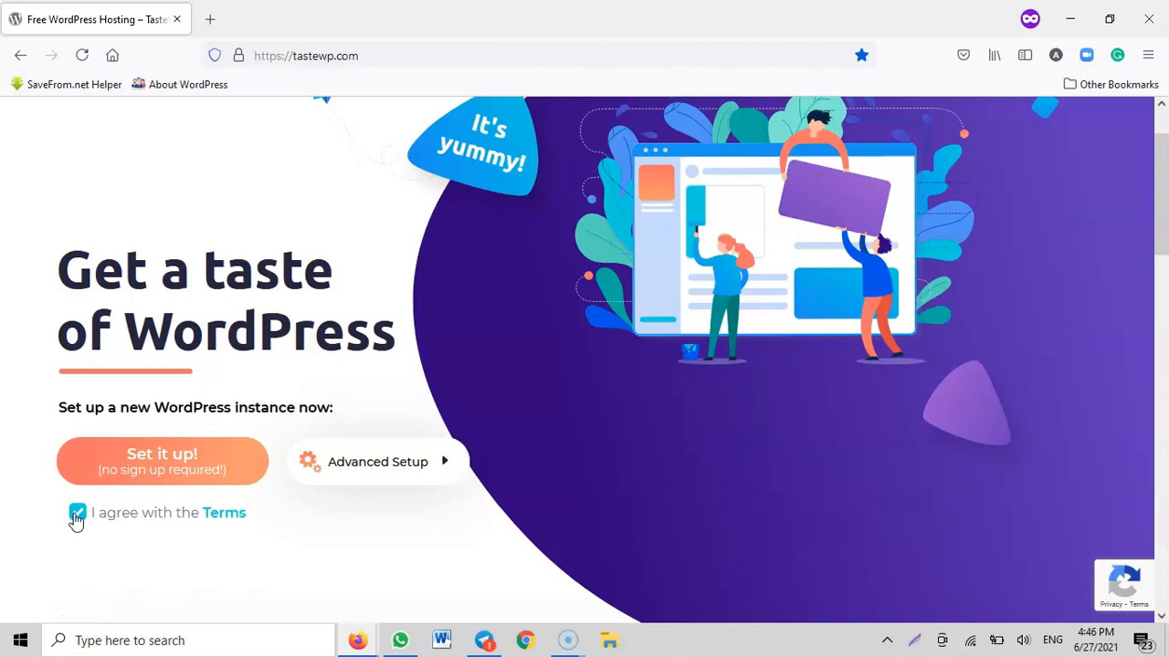
{"action": "scroll", "coordinate": [259, 480], "scroll_direction": "up", "scroll_amount": 1}
{"action": "scroll", "coordinate": [259, 481], "scroll_direction": "down", "scroll_amount": 1}
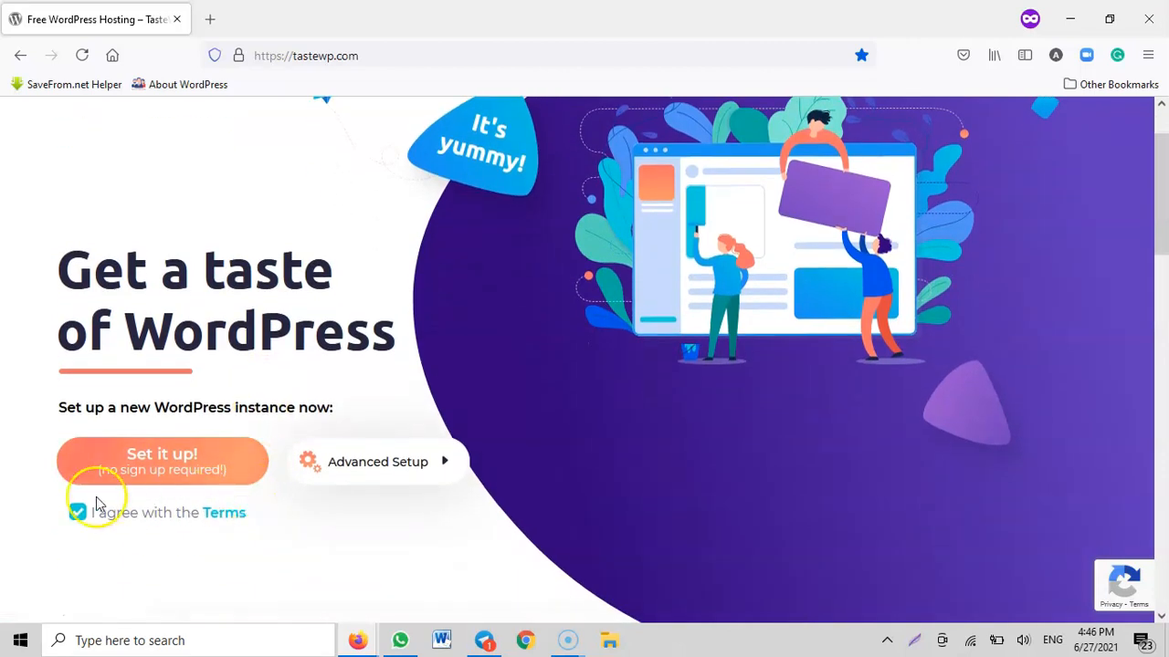
{"action": "left_click", "coordinate": [174, 470]}
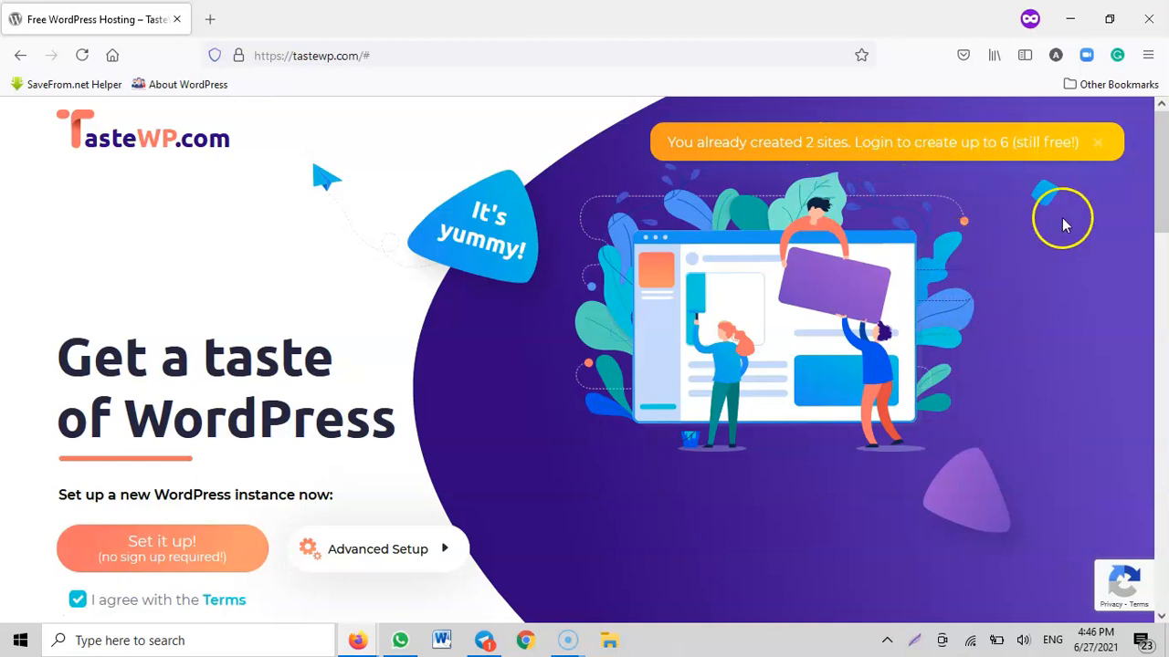
{"action": "left_click", "coordinate": [1097, 142]}
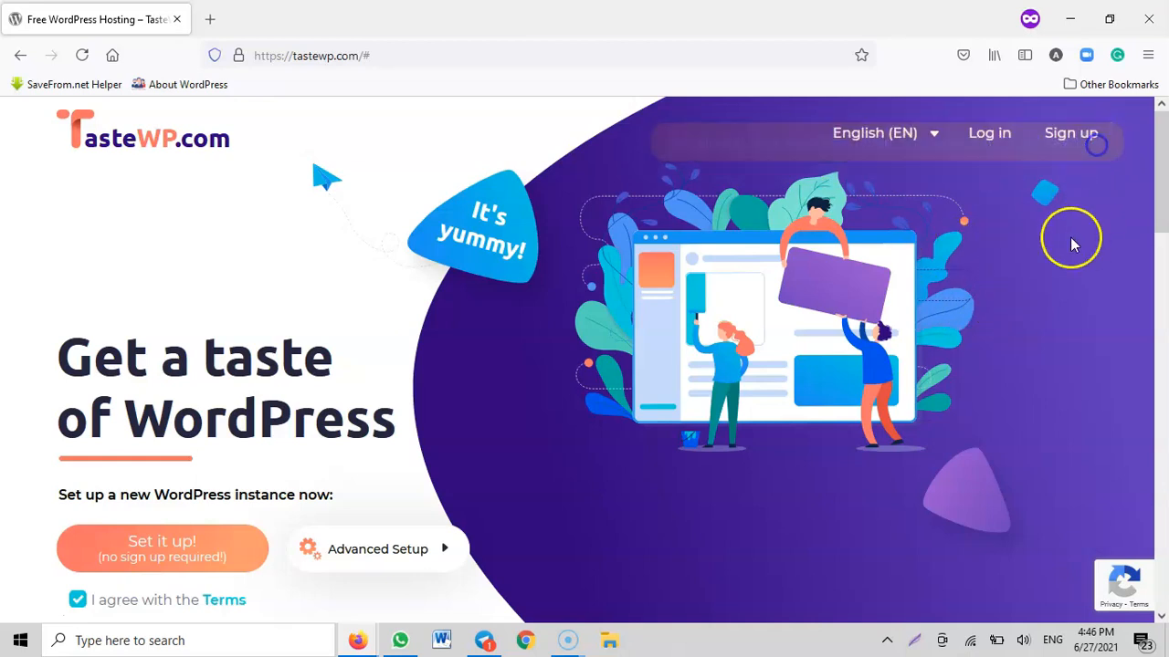
Log in to the existing TasteWP account to reach its site manager
{"action": "left_click", "coordinate": [990, 134]}
{"action": "left_click", "coordinate": [555, 295]}
{"action": "left_click", "coordinate": [529, 318]}
{"action": "left_click", "coordinate": [686, 447]}
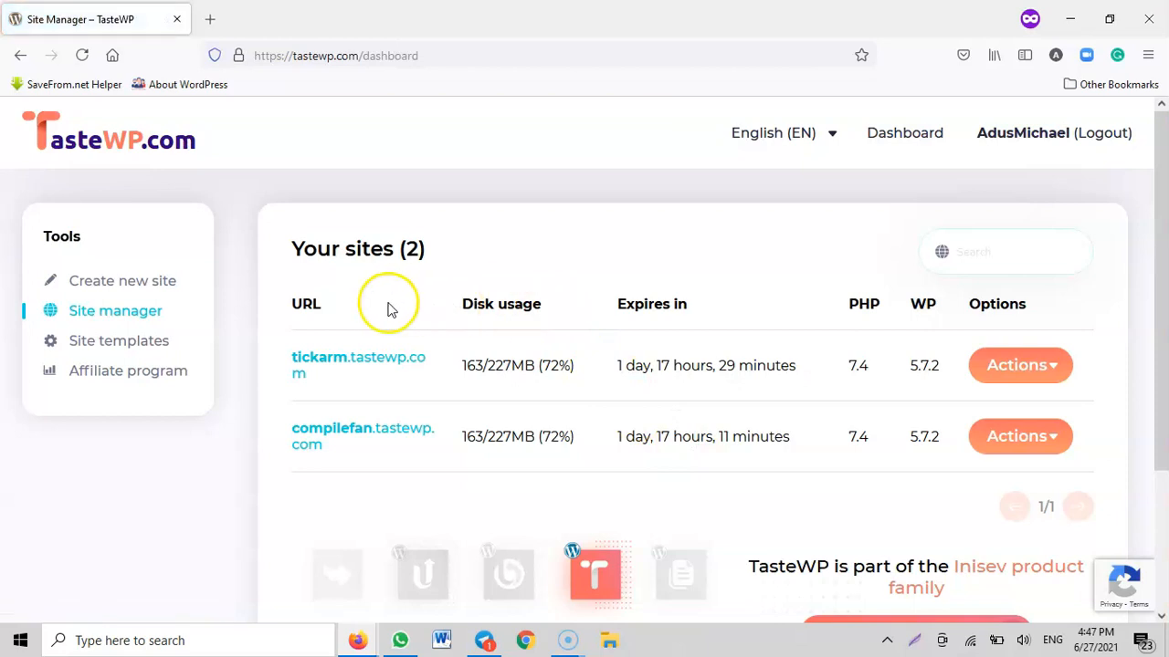
Create a new WordPress site with the default setup options and a blank custom name, and access its admin dashboard
{"action": "left_click", "coordinate": [100, 283]}
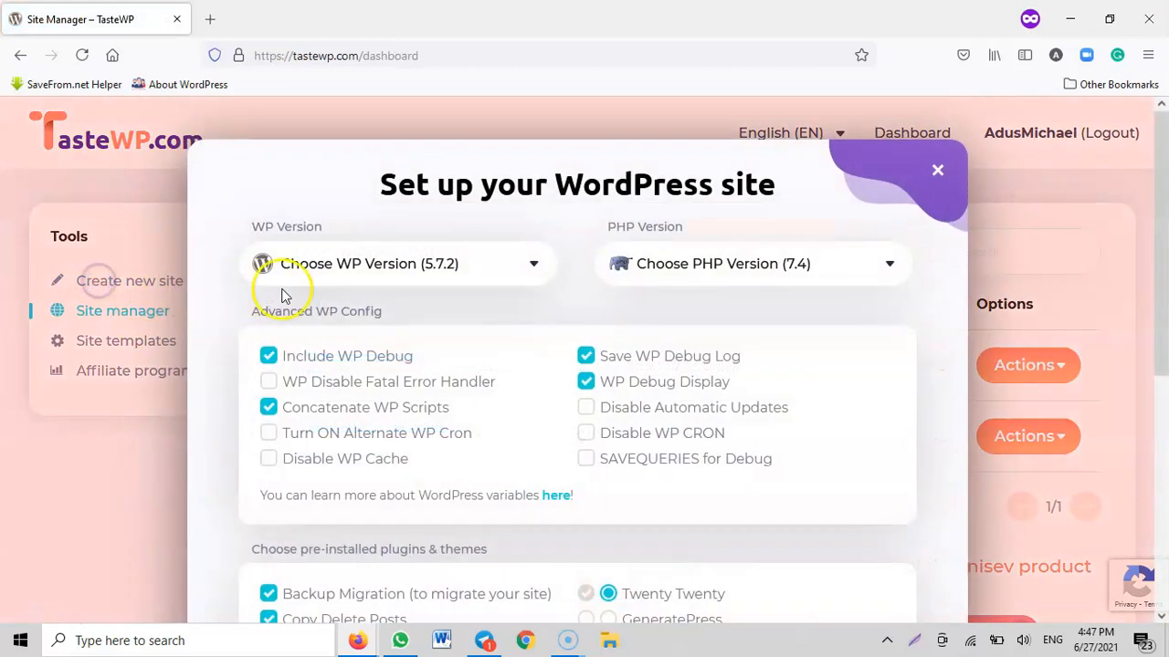
{"action": "scroll", "coordinate": [639, 297], "scroll_direction": "down", "scroll_amount": 5}
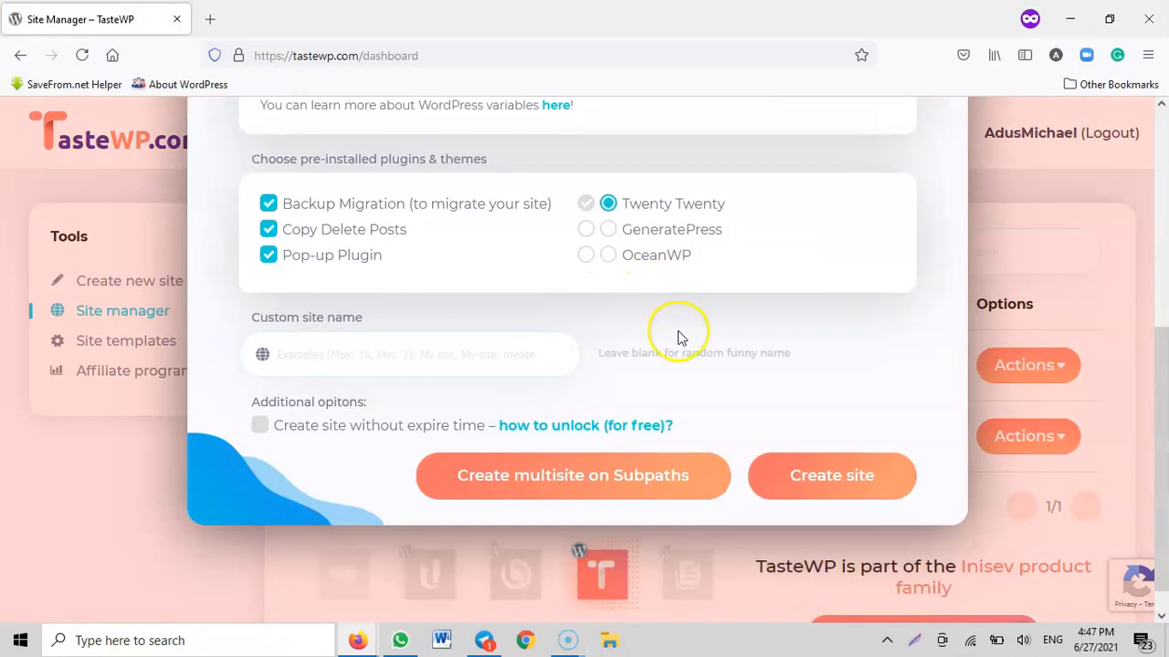
{"action": "left_click", "coordinate": [809, 475]}
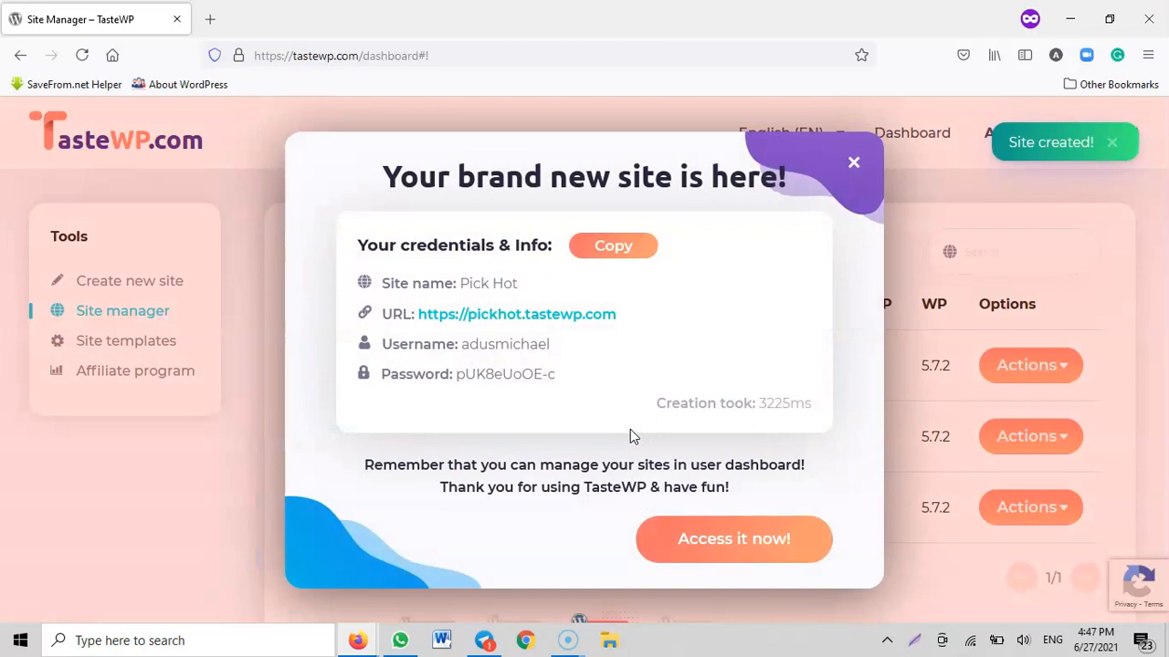
{"action": "left_click", "coordinate": [740, 543]}
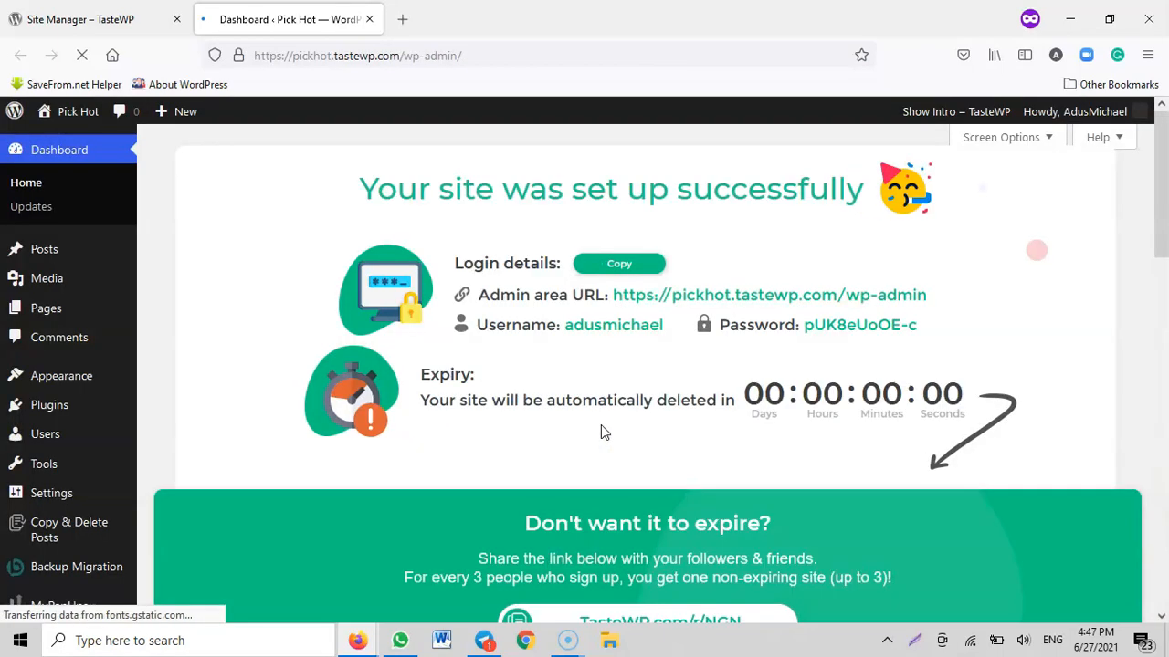
{"action": "scroll", "coordinate": [601, 432], "scroll_direction": "down", "scroll_amount": 3}
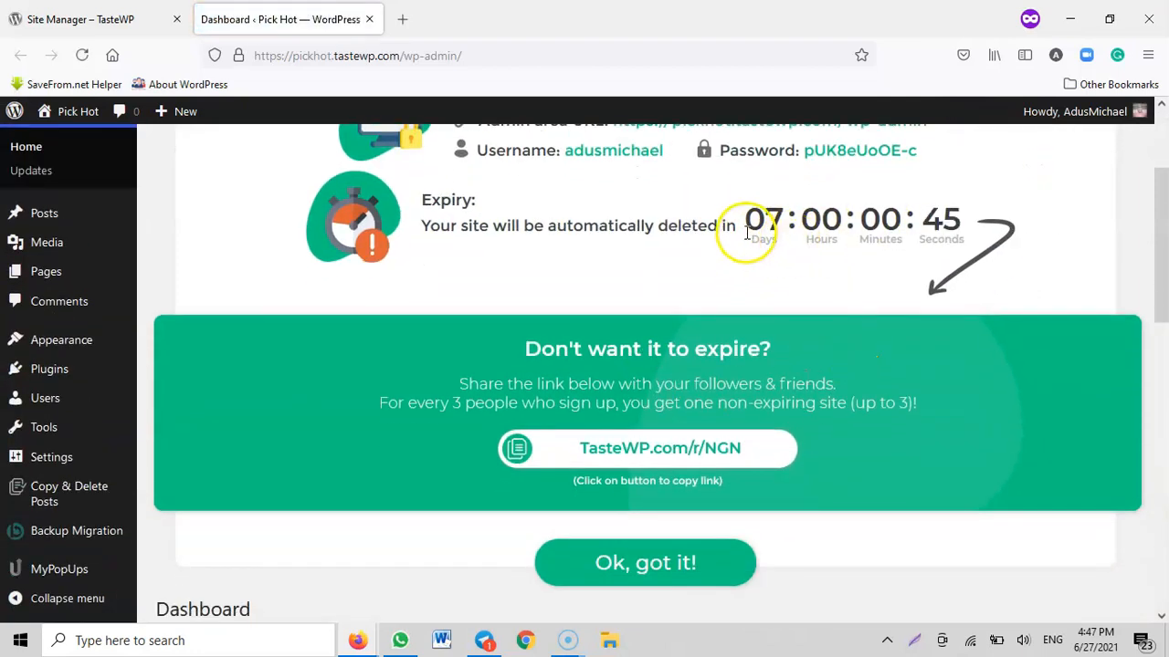
Dismiss the TasteWP intro and open the site's public front page in a separate tab to look it over
{"action": "left_click", "coordinate": [646, 564]}
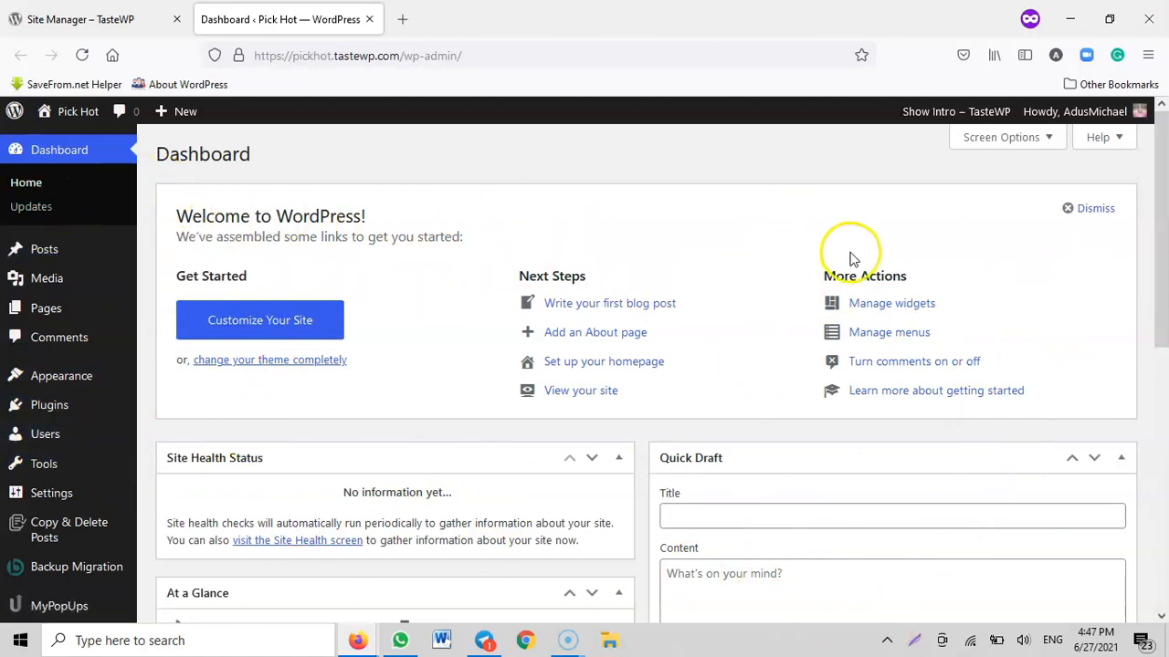
{"action": "mouse_move", "coordinate": [78, 112]}
{"action": "right_click", "coordinate": [57, 146]}
{"action": "left_click", "coordinate": [102, 161]}
{"action": "left_click", "coordinate": [496, 14]}
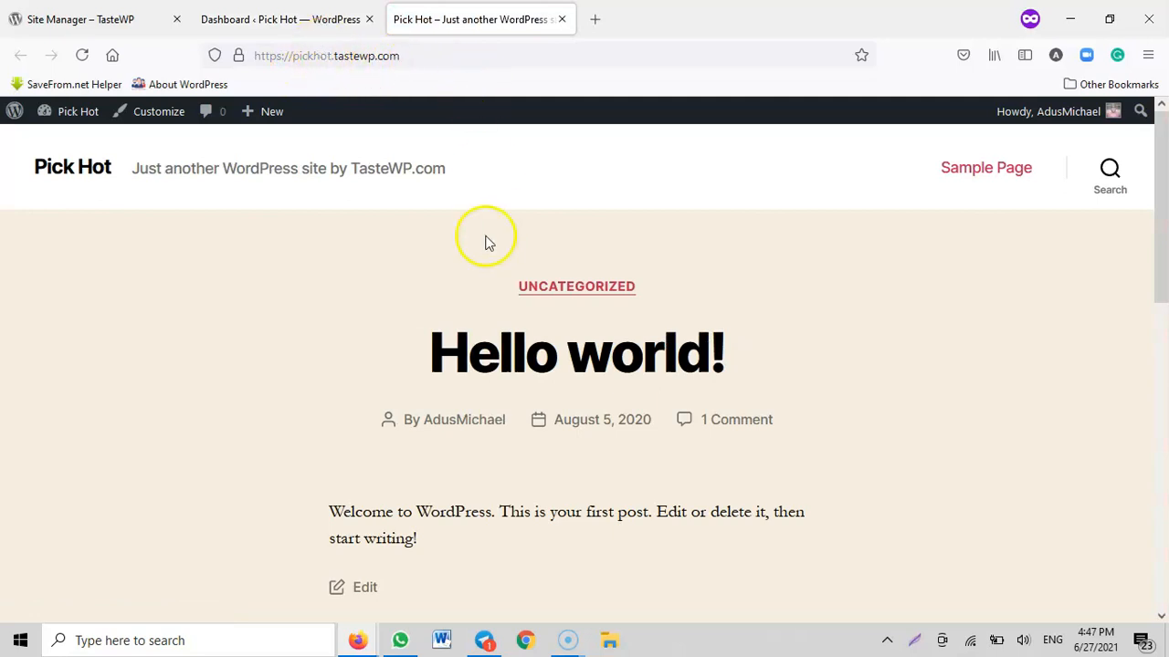
{"action": "scroll", "coordinate": [702, 326], "scroll_direction": "down", "scroll_amount": 10}
{"action": "scroll", "coordinate": [176, 423], "scroll_direction": "up", "scroll_amount": 7}
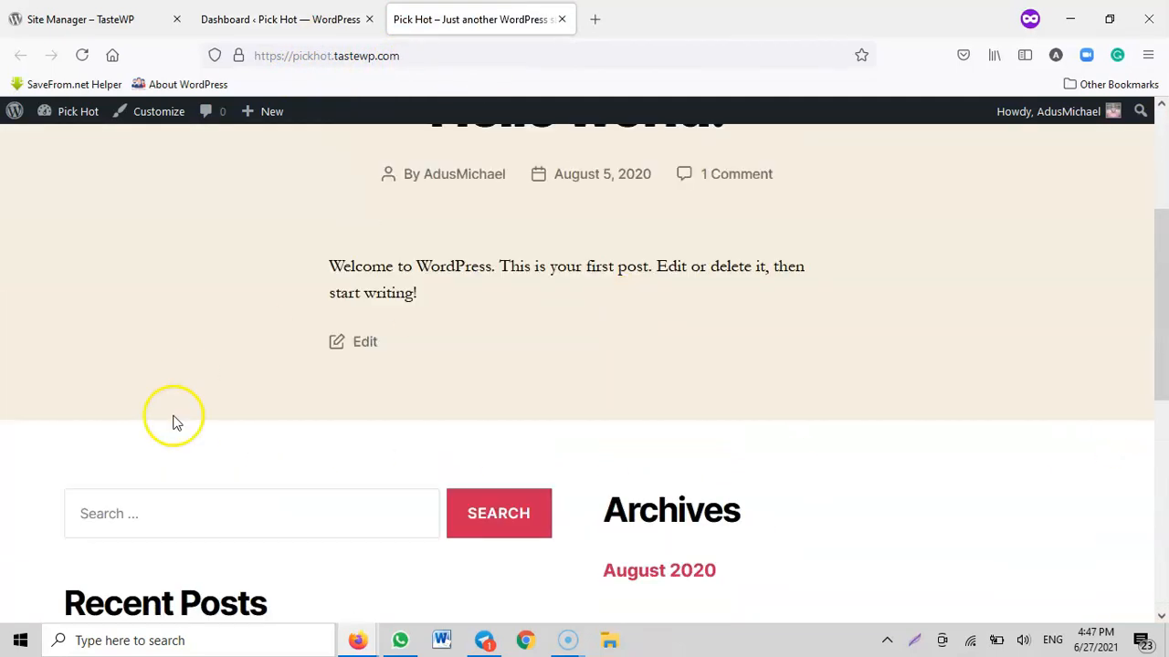
{"action": "scroll", "coordinate": [421, 141], "scroll_direction": "up", "scroll_amount": 3}
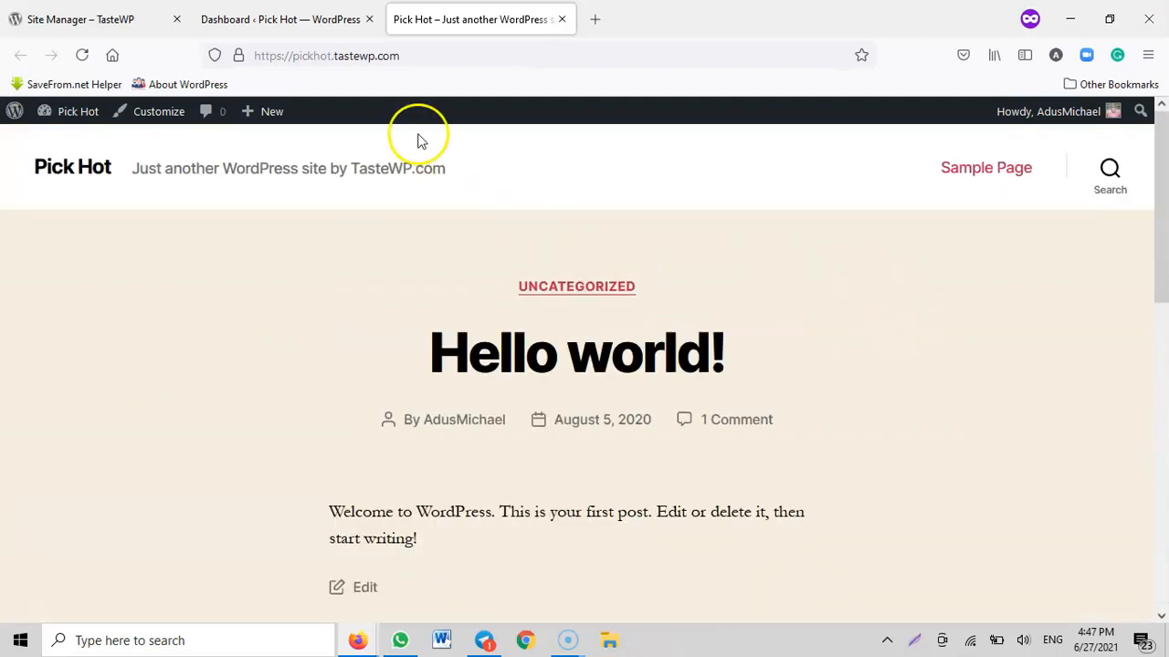
Hide all dashboard boxes (Site Health Status, At a Glance, Activity, Quick Draft, WordPress Events and News, Welcome) and check the site's front page
{"action": "left_click", "coordinate": [279, 25]}
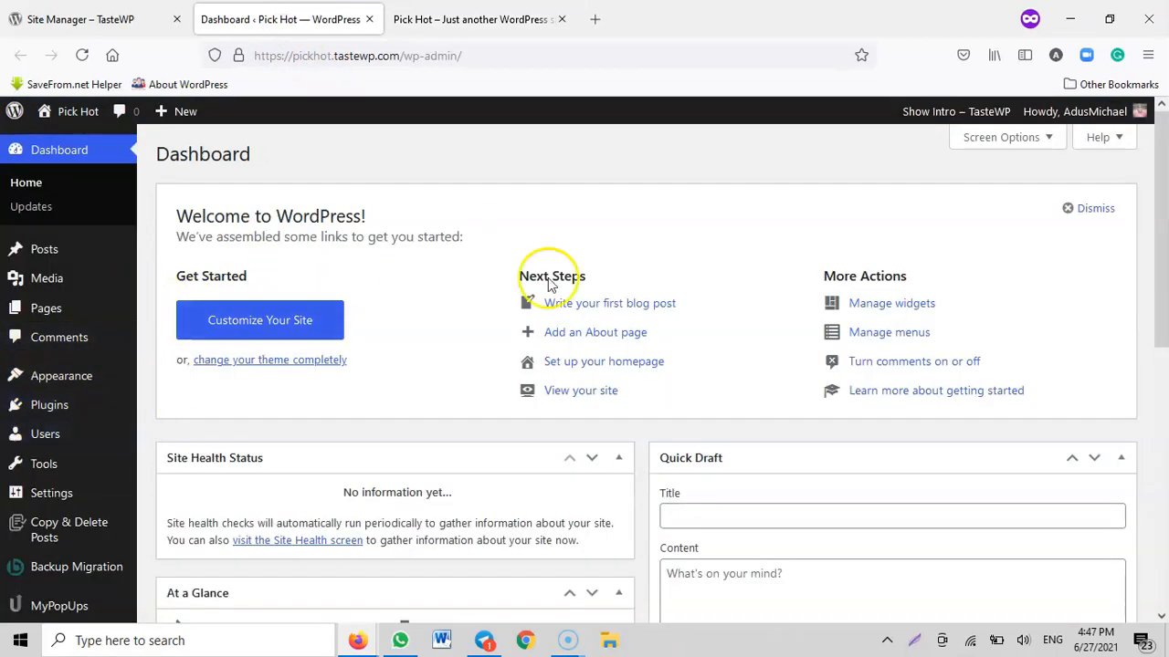
{"action": "scroll", "coordinate": [1077, 313], "scroll_direction": "down", "scroll_amount": 6}
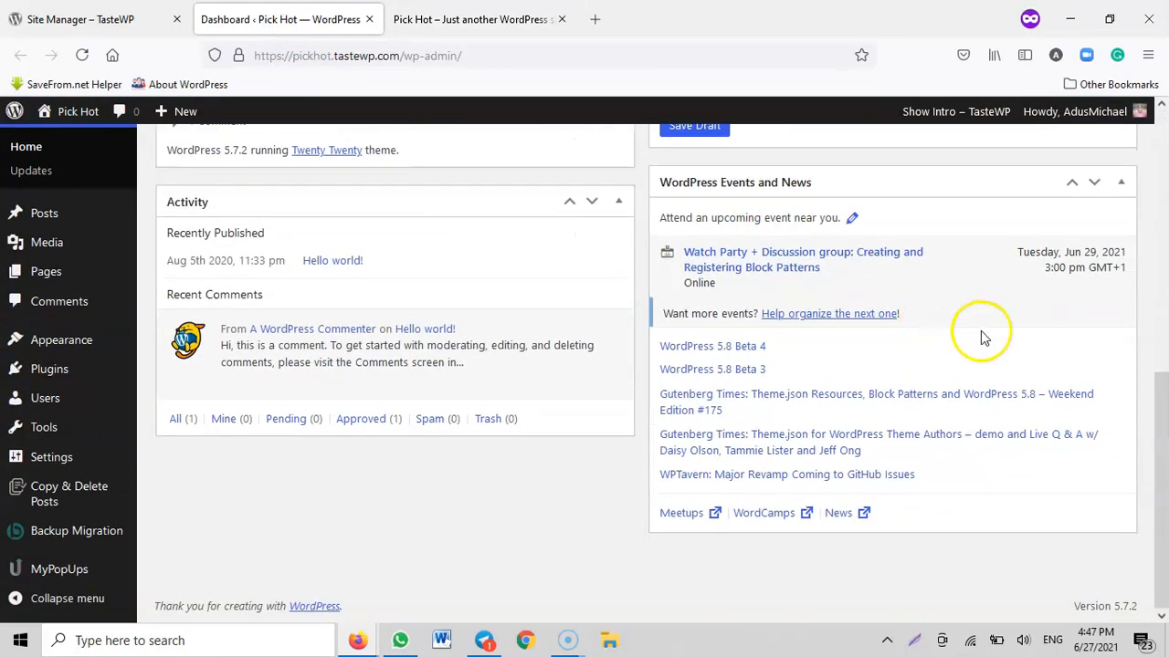
{"action": "scroll", "coordinate": [984, 338], "scroll_direction": "up", "scroll_amount": 6}
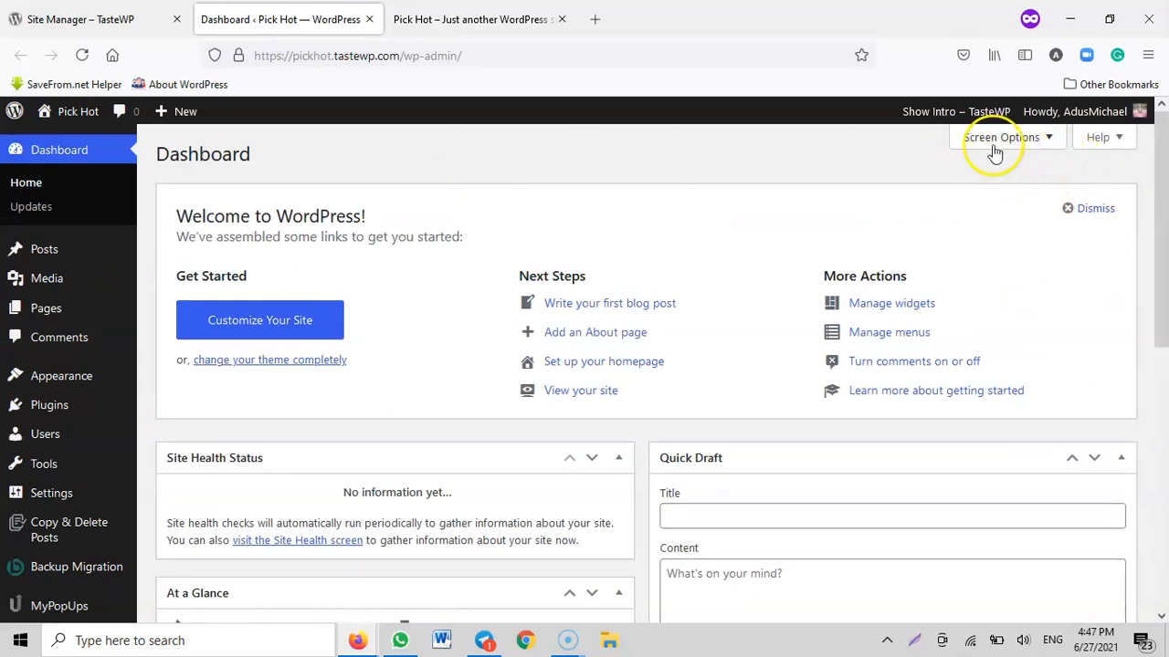
{"action": "left_click", "coordinate": [1041, 140]}
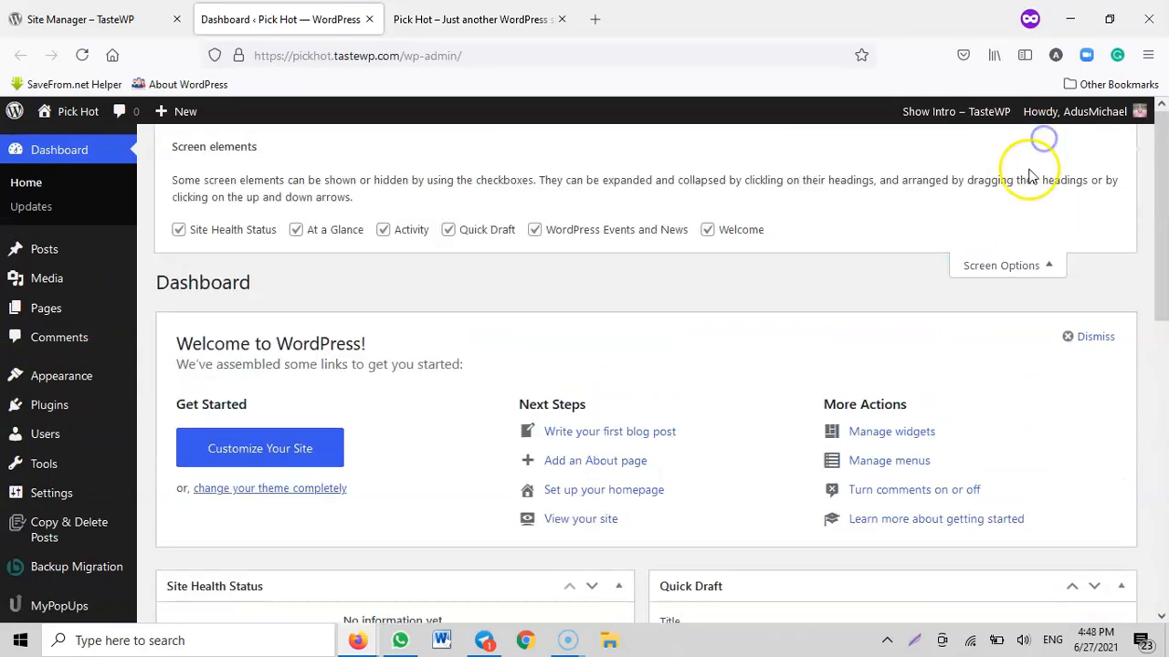
{"action": "left_click", "coordinate": [711, 234]}
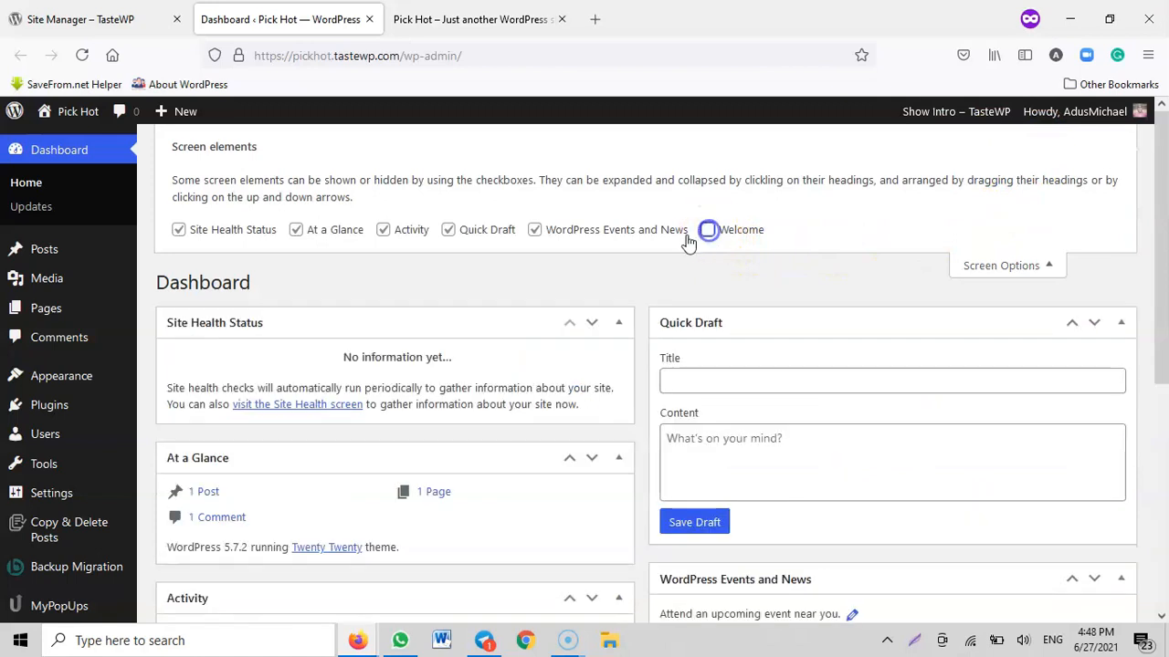
{"action": "left_click", "coordinate": [535, 231]}
{"action": "left_click", "coordinate": [449, 230]}
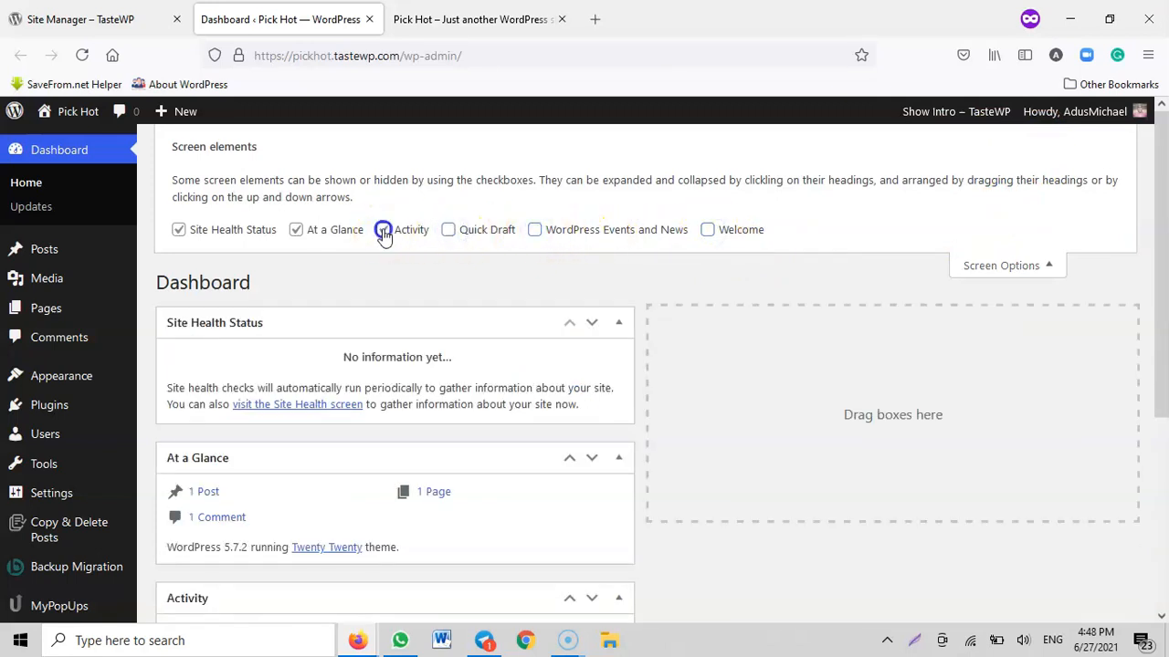
{"action": "left_click", "coordinate": [384, 231]}
{"action": "left_click", "coordinate": [296, 230]}
{"action": "left_click", "coordinate": [180, 232]}
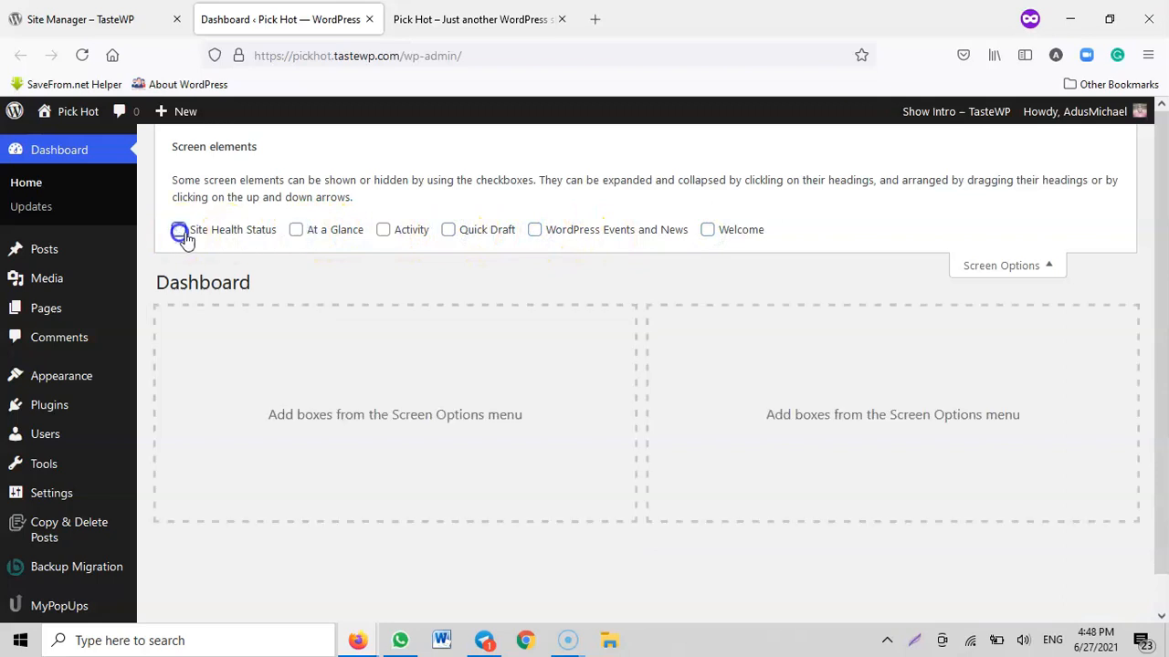
{"action": "left_click", "coordinate": [1049, 266]}
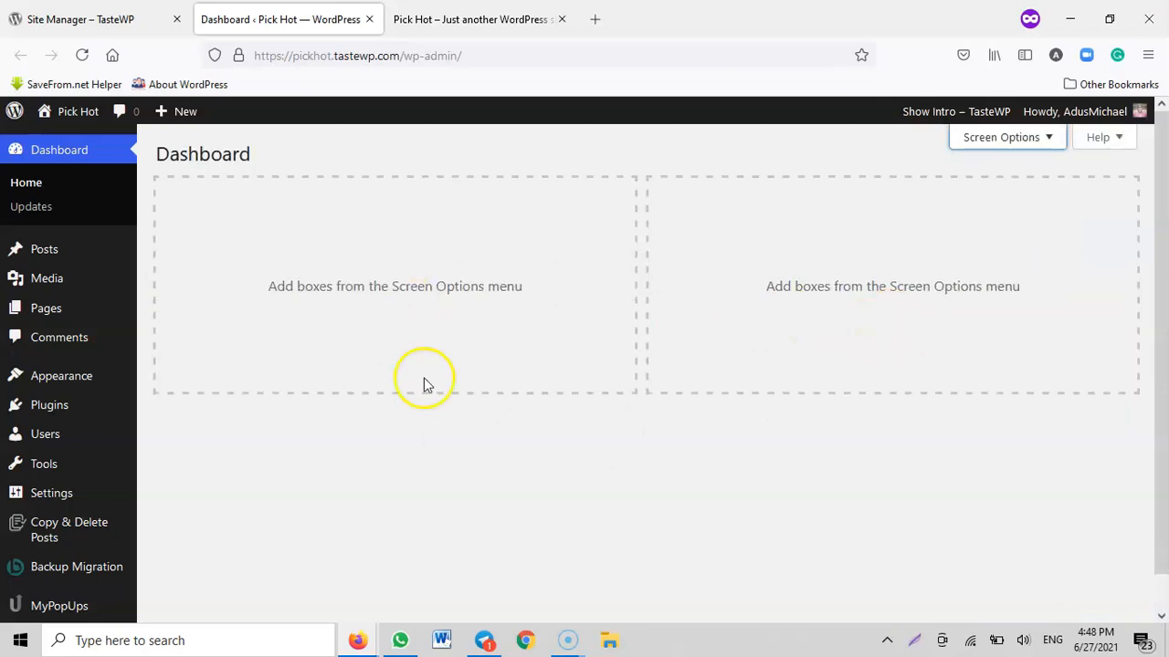
{"action": "left_click", "coordinate": [452, 20]}
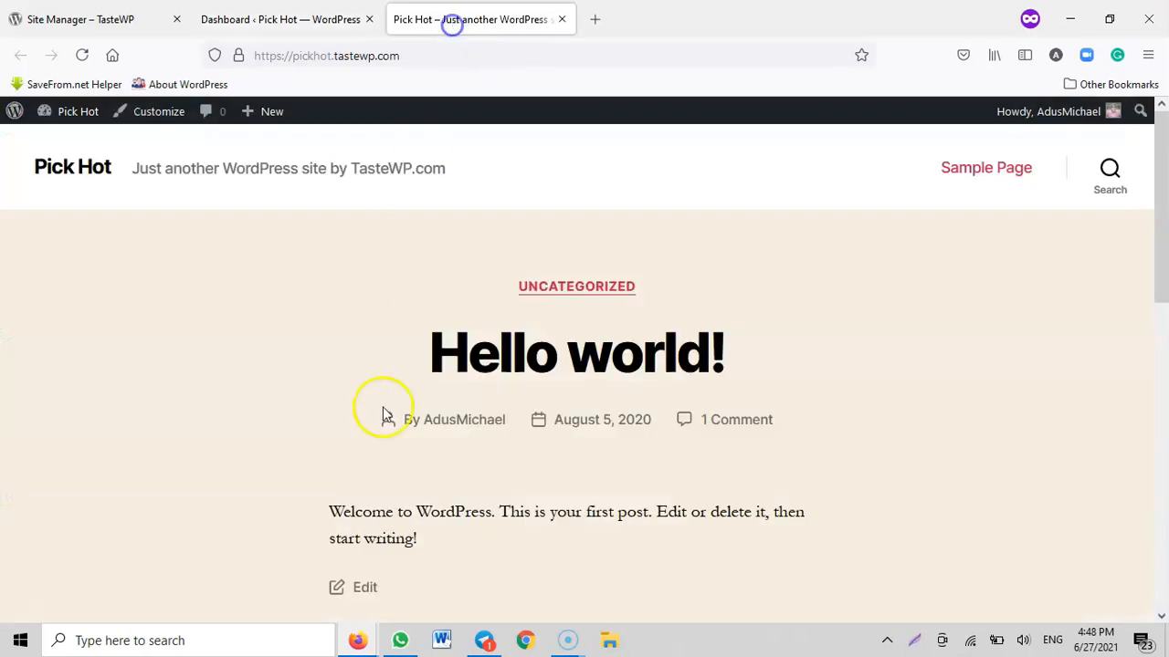
{"action": "scroll", "coordinate": [420, 429], "scroll_direction": "down", "scroll_amount": 4}
{"action": "scroll", "coordinate": [393, 164], "scroll_direction": "up", "scroll_amount": 1}
{"action": "left_click", "coordinate": [308, 14]}
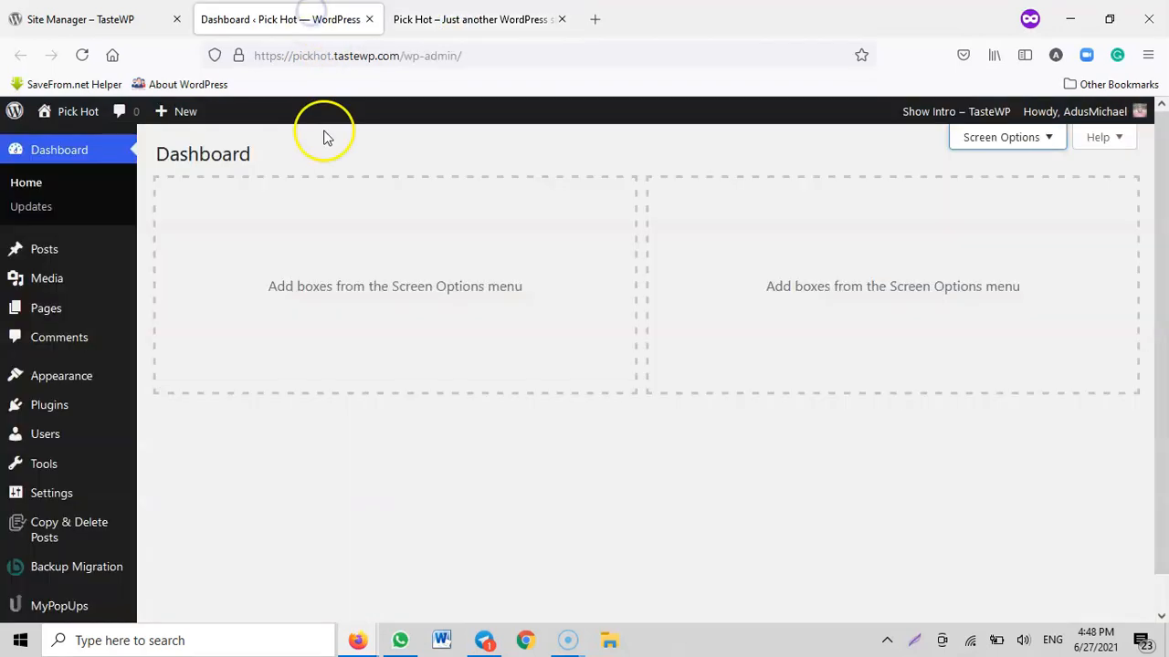
Set the site's permalink structure to Post name in the permalink settings and save the changes
{"action": "scroll", "coordinate": [86, 339], "scroll_direction": "down", "scroll_amount": 1}
{"action": "mouse_move", "coordinate": [94, 347]}
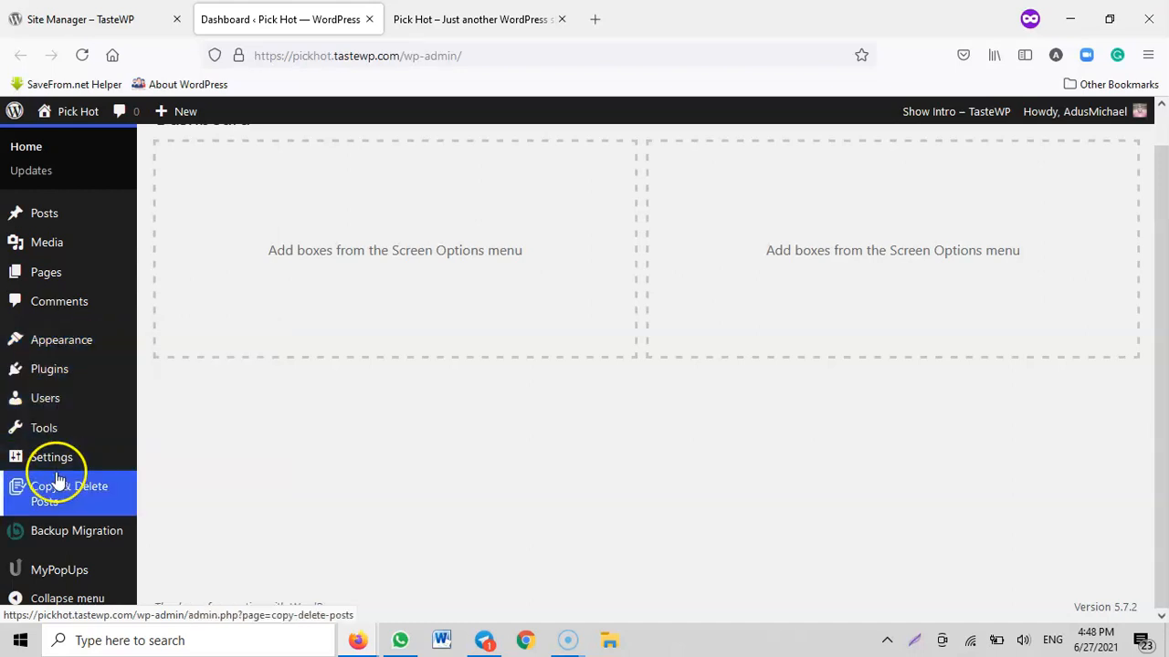
{"action": "mouse_move", "coordinate": [51, 461]}
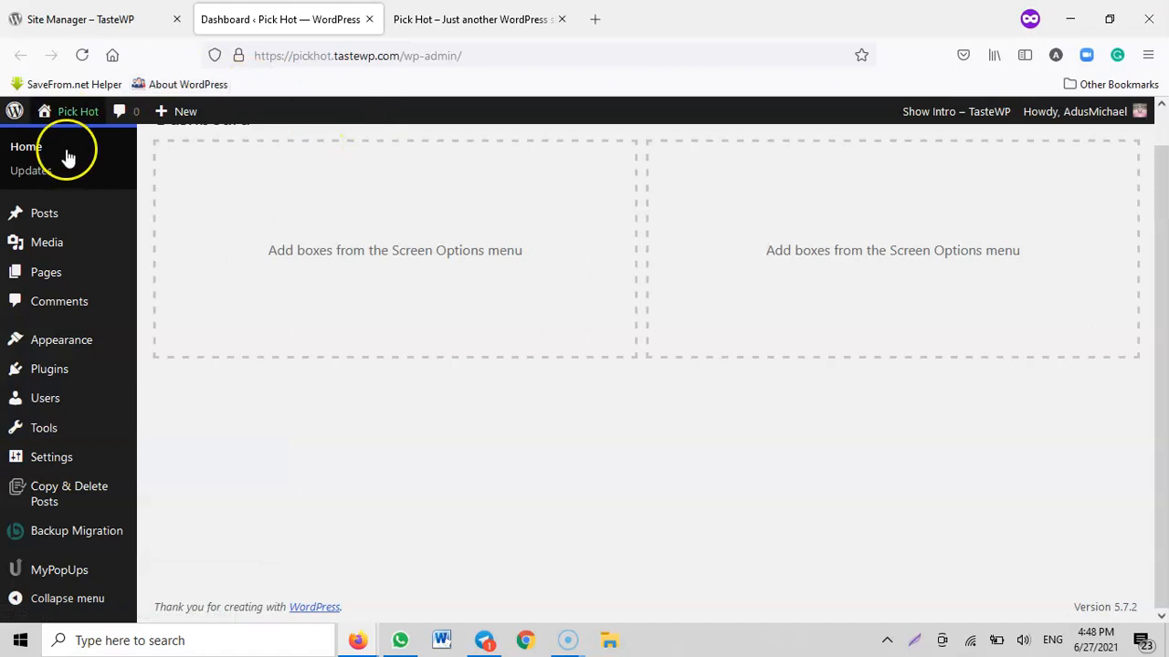
{"action": "left_click", "coordinate": [183, 516]}
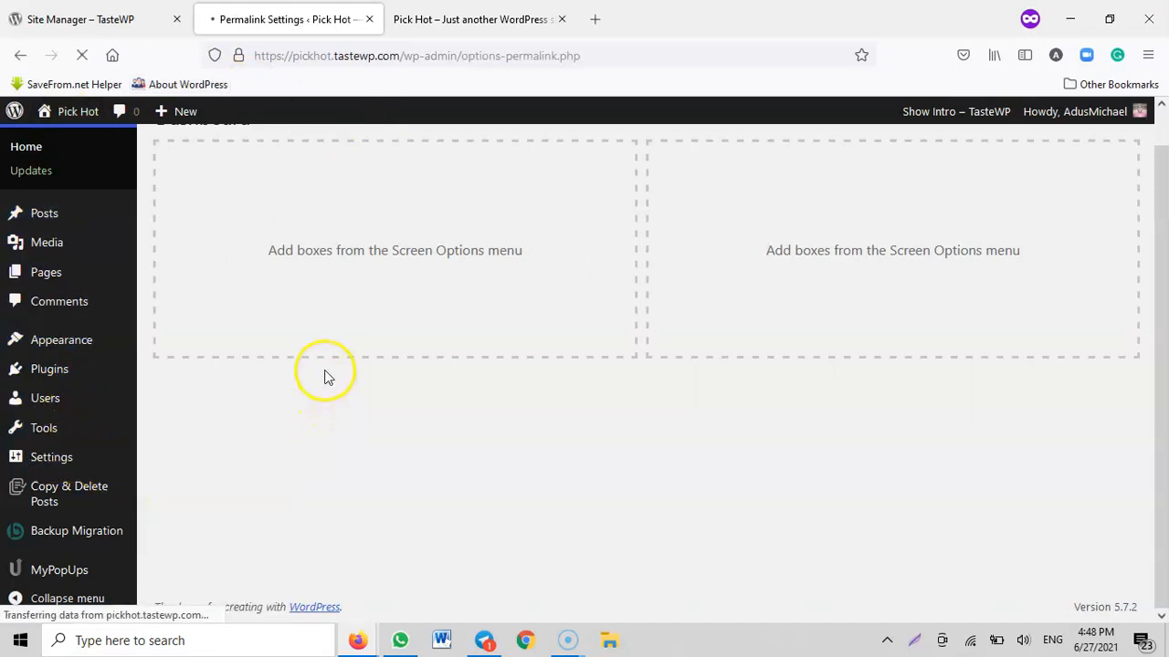
{"action": "scroll", "coordinate": [301, 356], "scroll_direction": "down", "scroll_amount": 2}
{"action": "left_click", "coordinate": [207, 322]}
{"action": "scroll", "coordinate": [246, 383], "scroll_direction": "down", "scroll_amount": 3}
{"action": "left_click", "coordinate": [208, 433]}
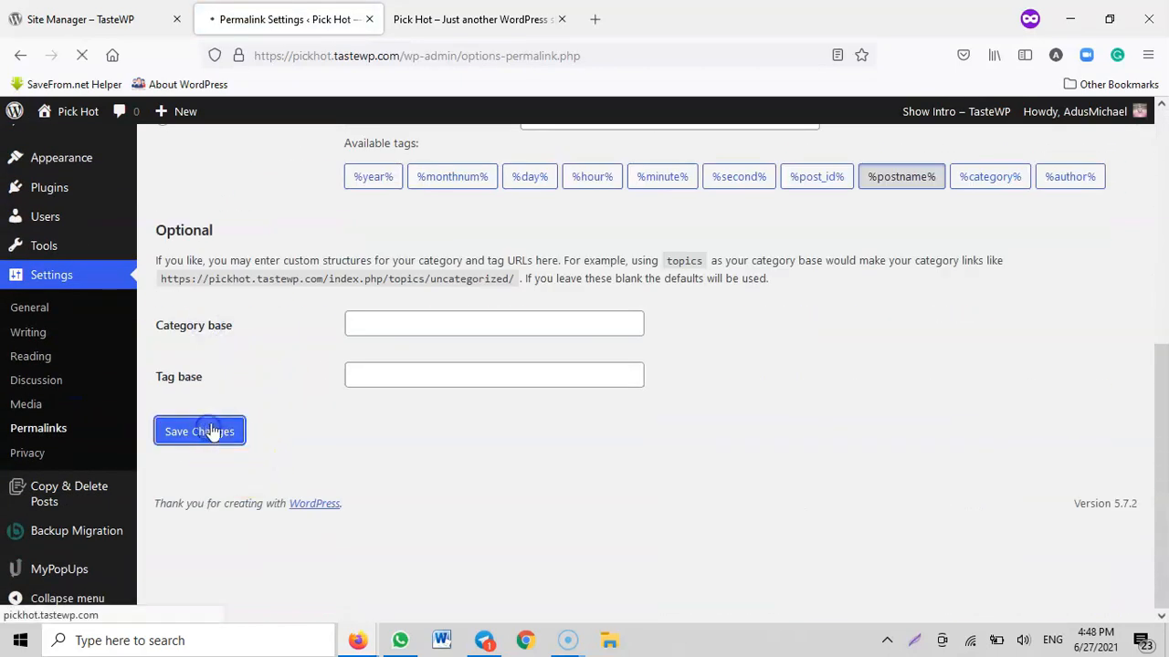
{"action": "scroll", "coordinate": [39, 451], "scroll_direction": "down", "scroll_amount": 2}
{"action": "scroll", "coordinate": [38, 447], "scroll_direction": "up", "scroll_amount": 2}
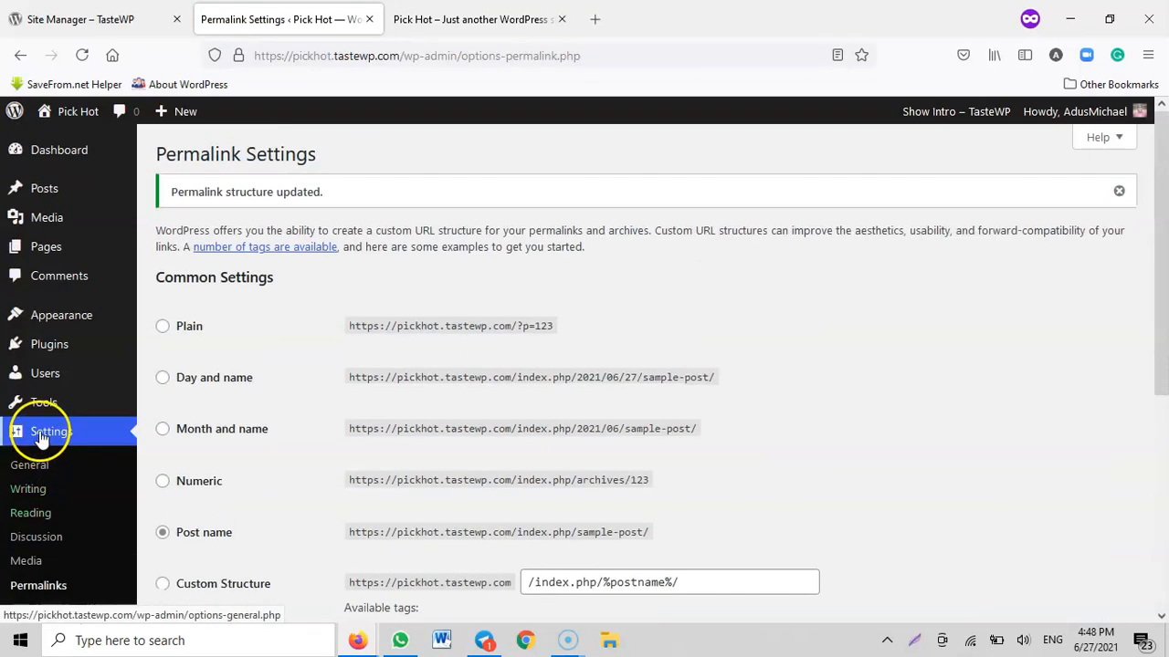
Delete the Search, Recent Posts and Recent Comments widgets from the Footer #1 area
{"action": "left_click", "coordinate": [50, 322]}
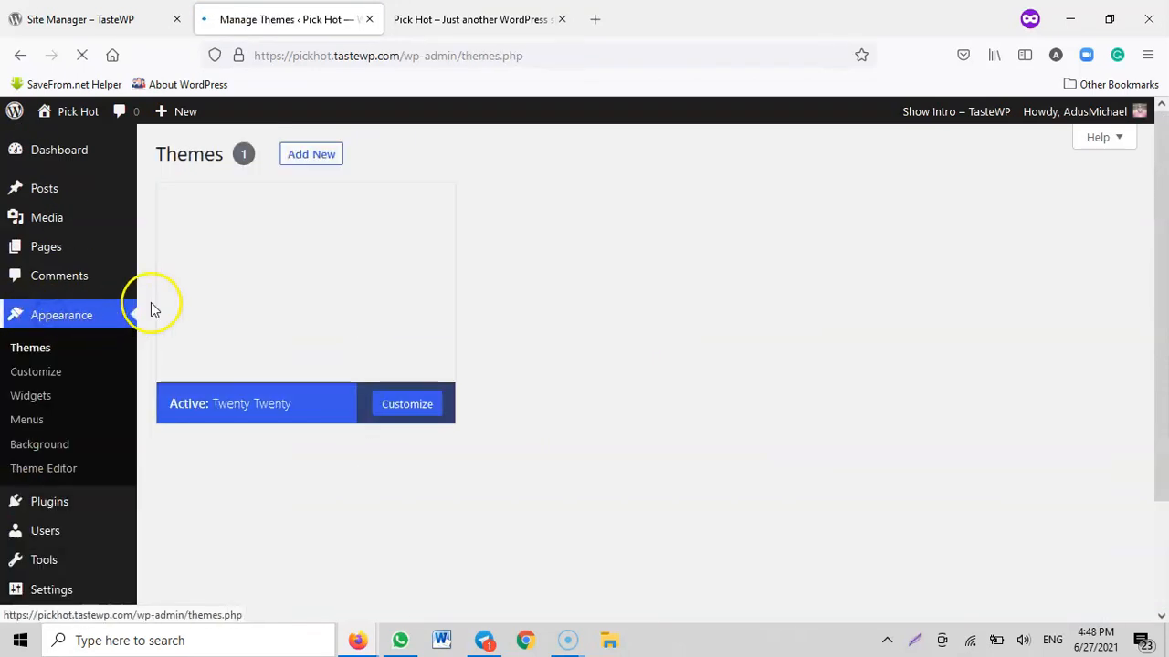
{"action": "scroll", "coordinate": [358, 208], "scroll_direction": "down", "scroll_amount": 2}
{"action": "left_click", "coordinate": [33, 238]}
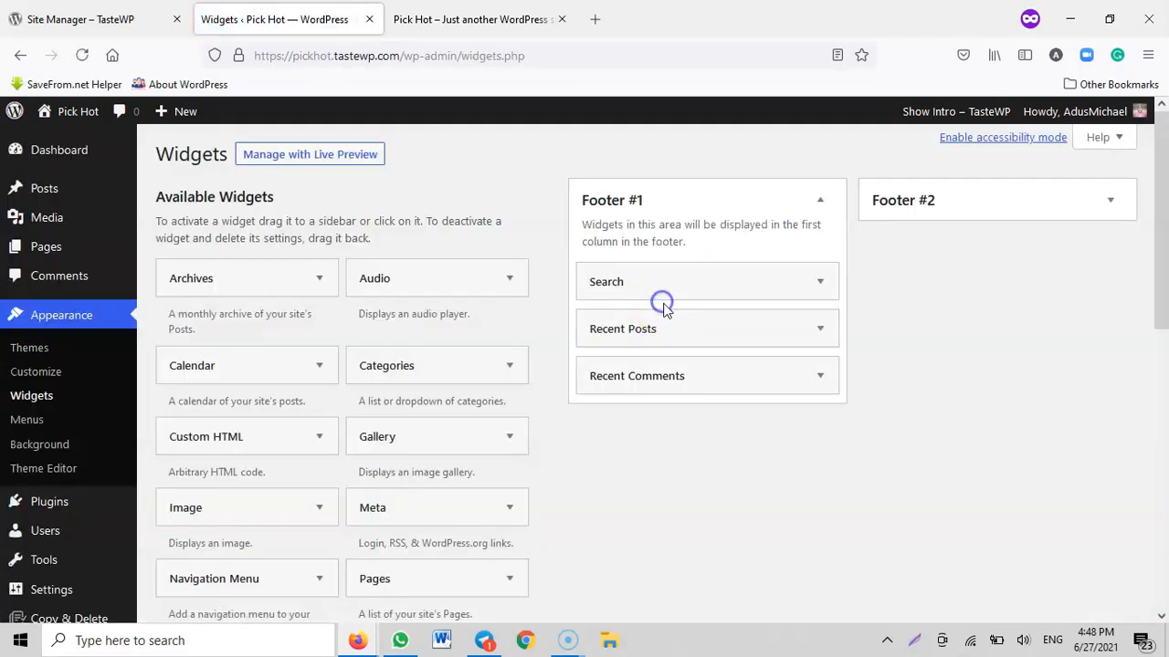
{"action": "left_click", "coordinate": [662, 303]}
{"action": "left_click", "coordinate": [595, 384]}
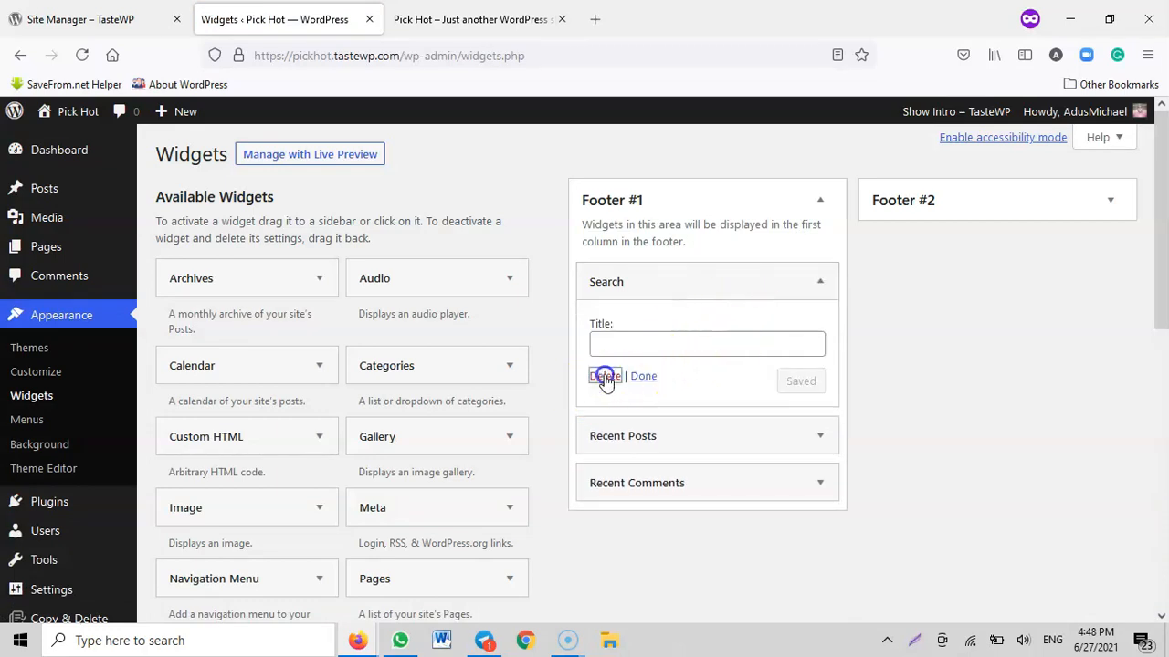
{"action": "left_click", "coordinate": [808, 282]}
{"action": "left_click", "coordinate": [604, 442]}
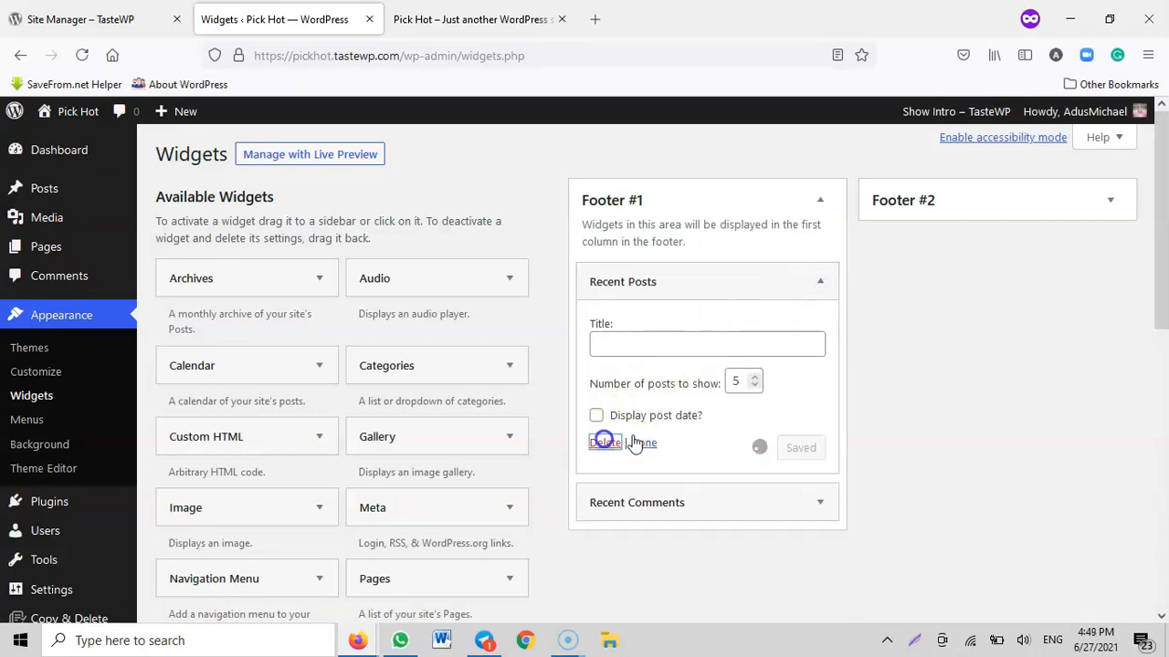
{"action": "left_click", "coordinate": [813, 281]}
{"action": "left_click", "coordinate": [601, 410]}
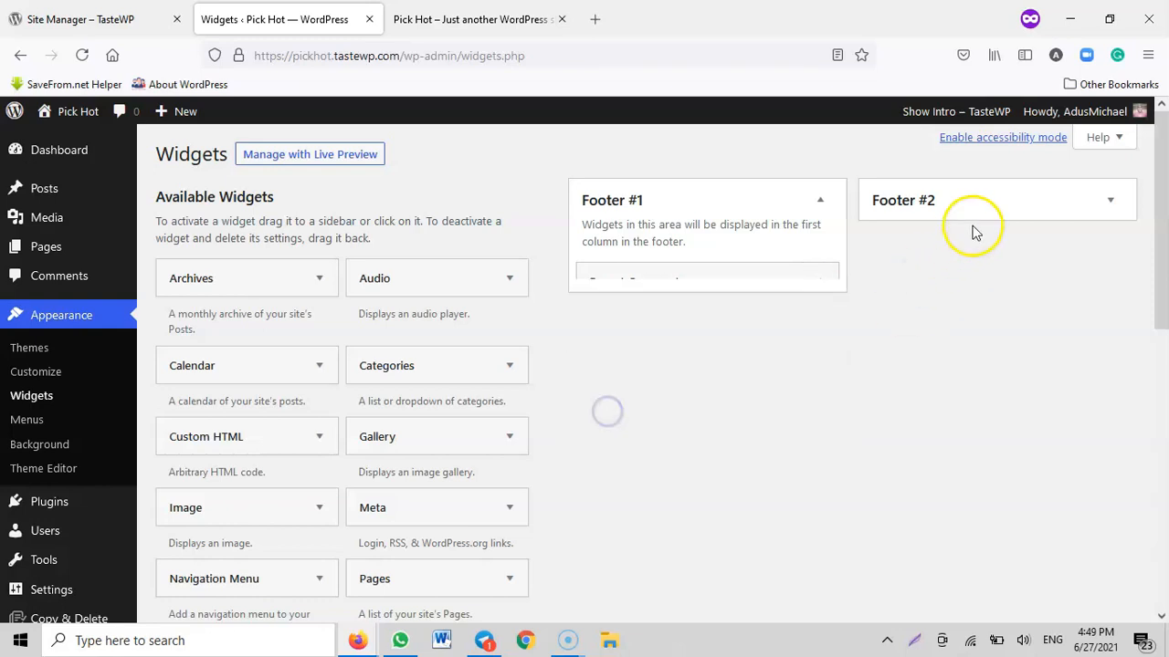
Delete the Archives, Categories and Meta widgets from the Footer #2 area
{"action": "left_click", "coordinate": [1007, 199]}
{"action": "left_click", "coordinate": [955, 279]}
{"action": "left_click", "coordinate": [895, 425]}
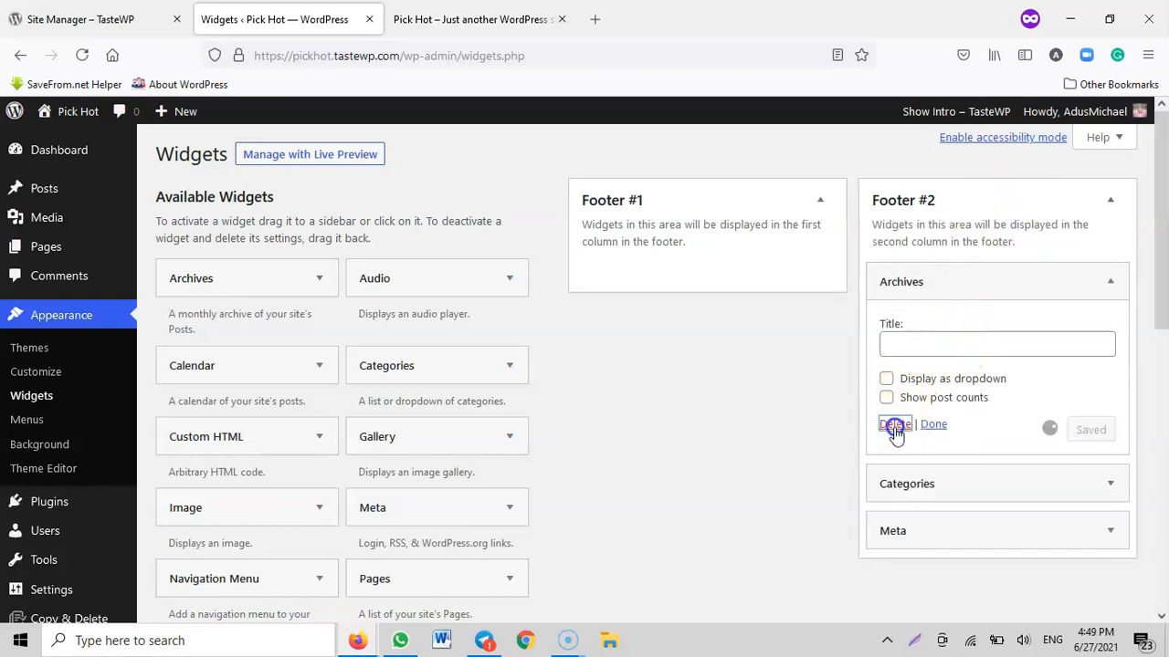
{"action": "left_click", "coordinate": [948, 276]}
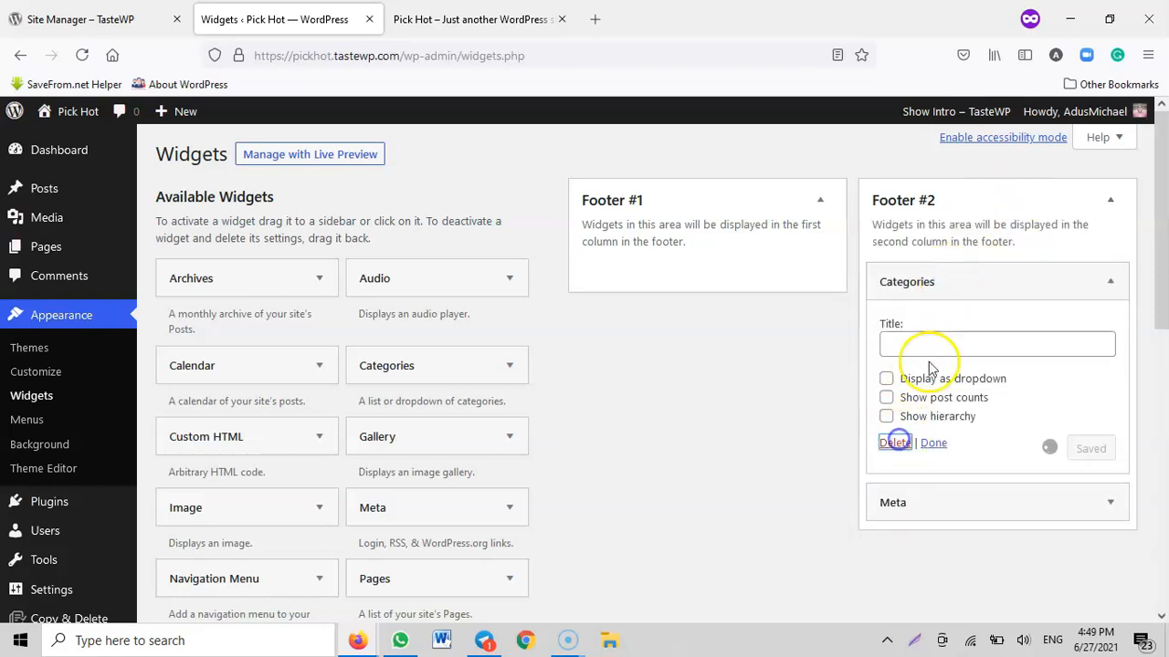
{"action": "left_click", "coordinate": [940, 285]}
{"action": "left_click", "coordinate": [895, 378]}
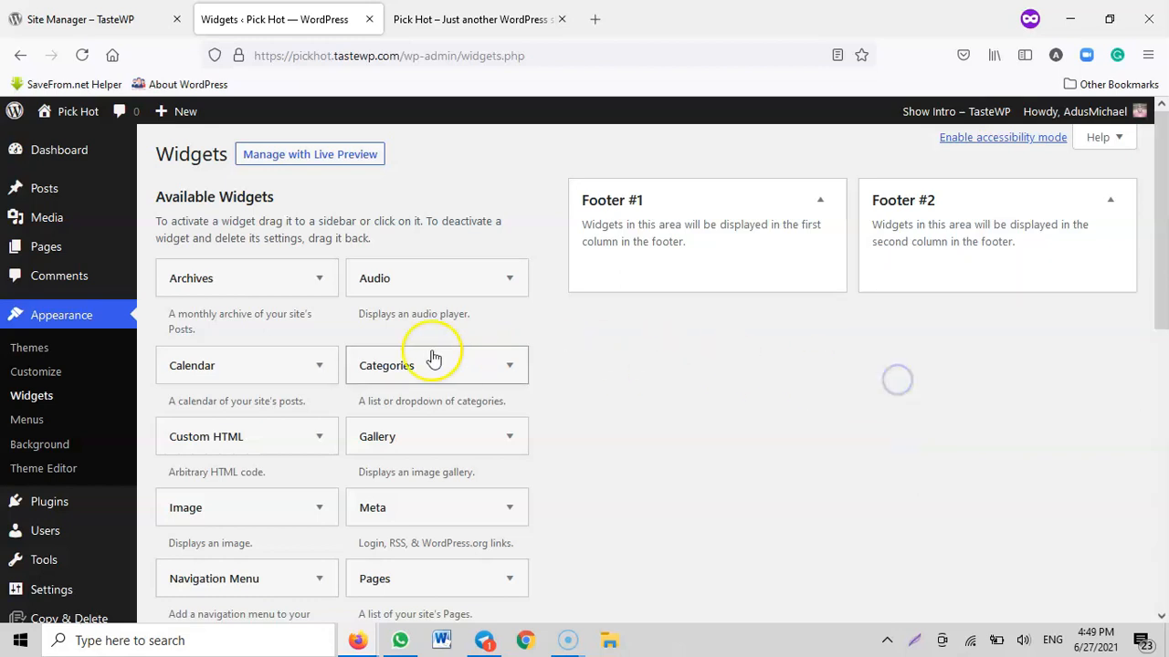
Trash the default WordPress comment and both default pages, Sample Page and Privacy Policy
{"action": "left_click", "coordinate": [50, 274]}
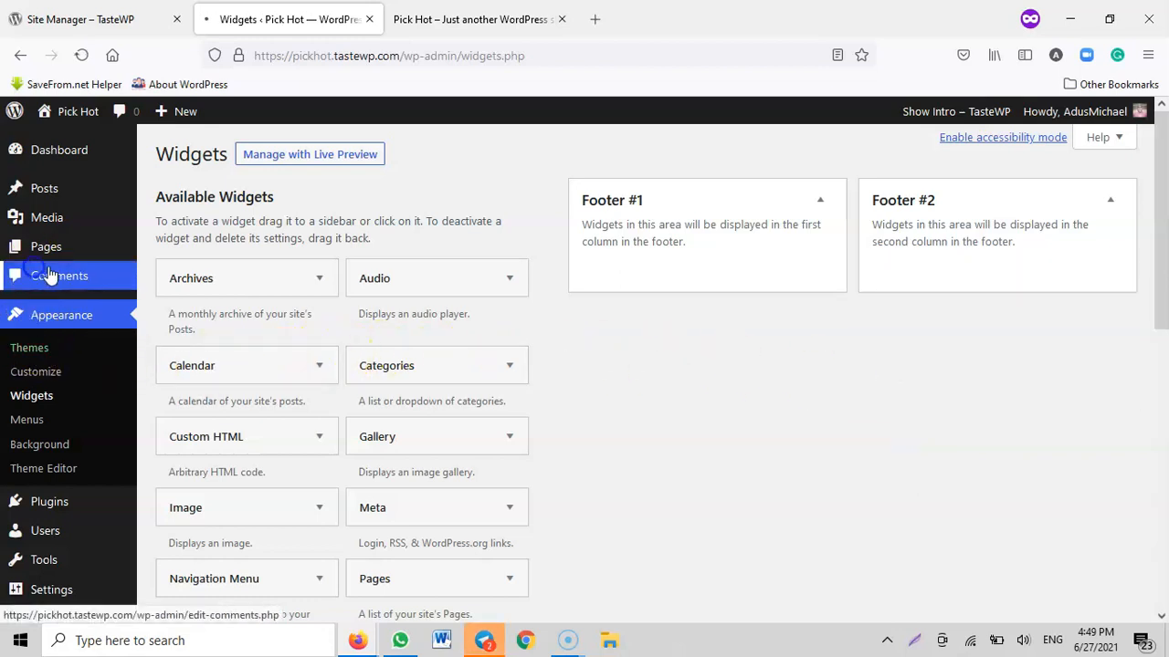
{"action": "left_click", "coordinate": [639, 370]}
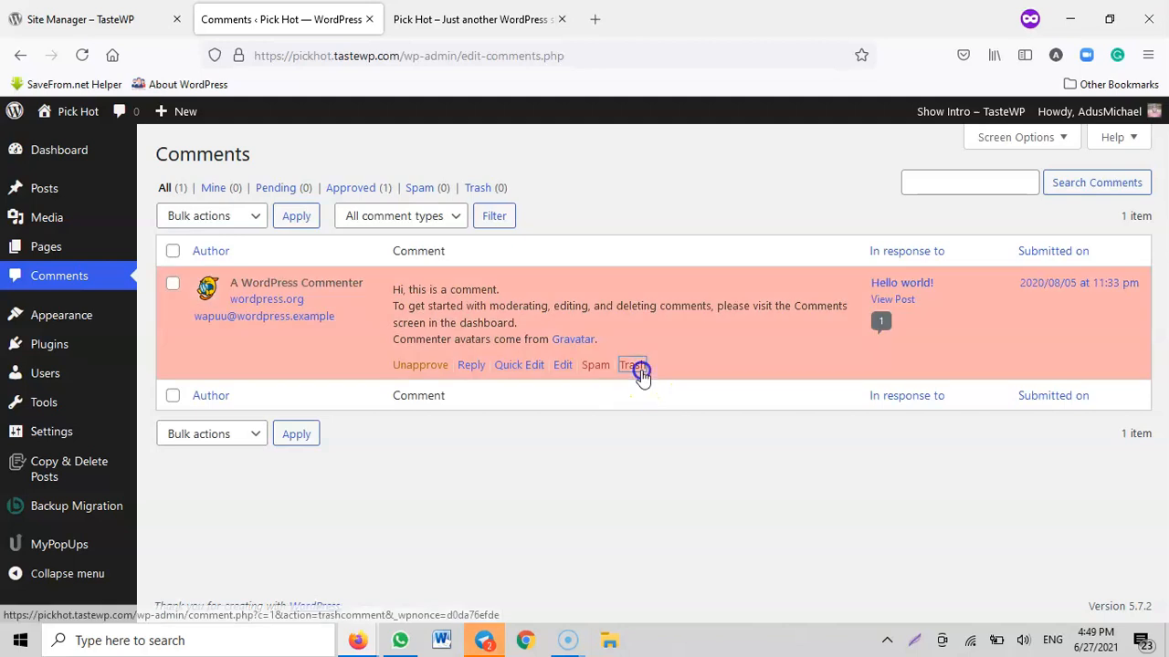
{"action": "left_click", "coordinate": [47, 247]}
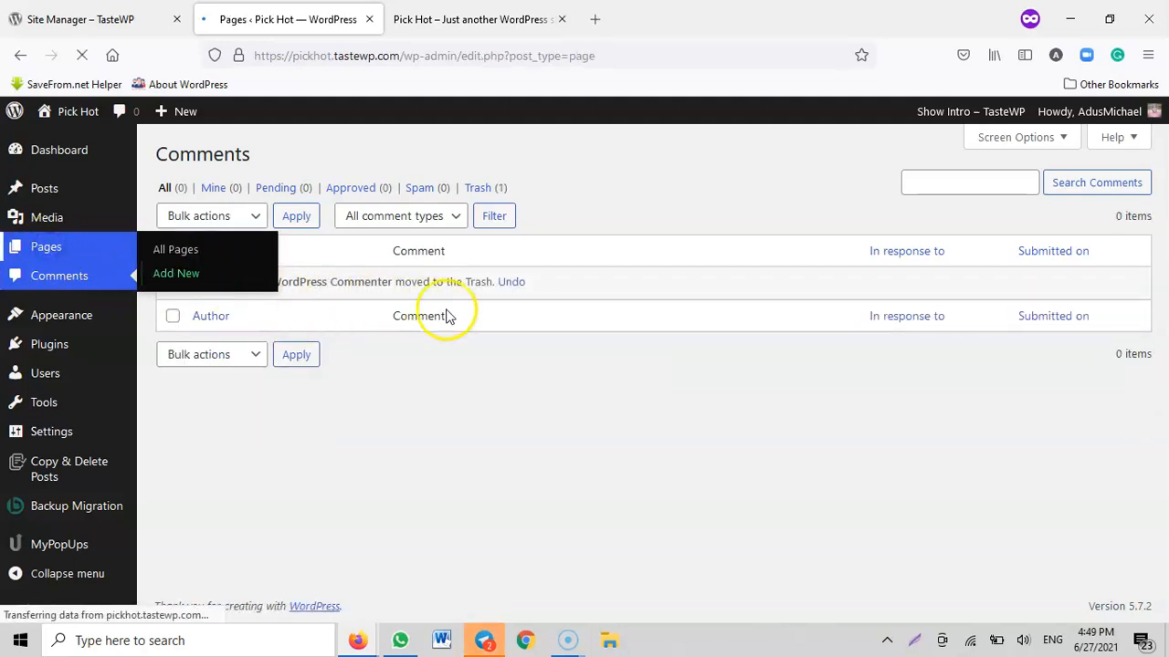
{"action": "left_click", "coordinate": [295, 356]}
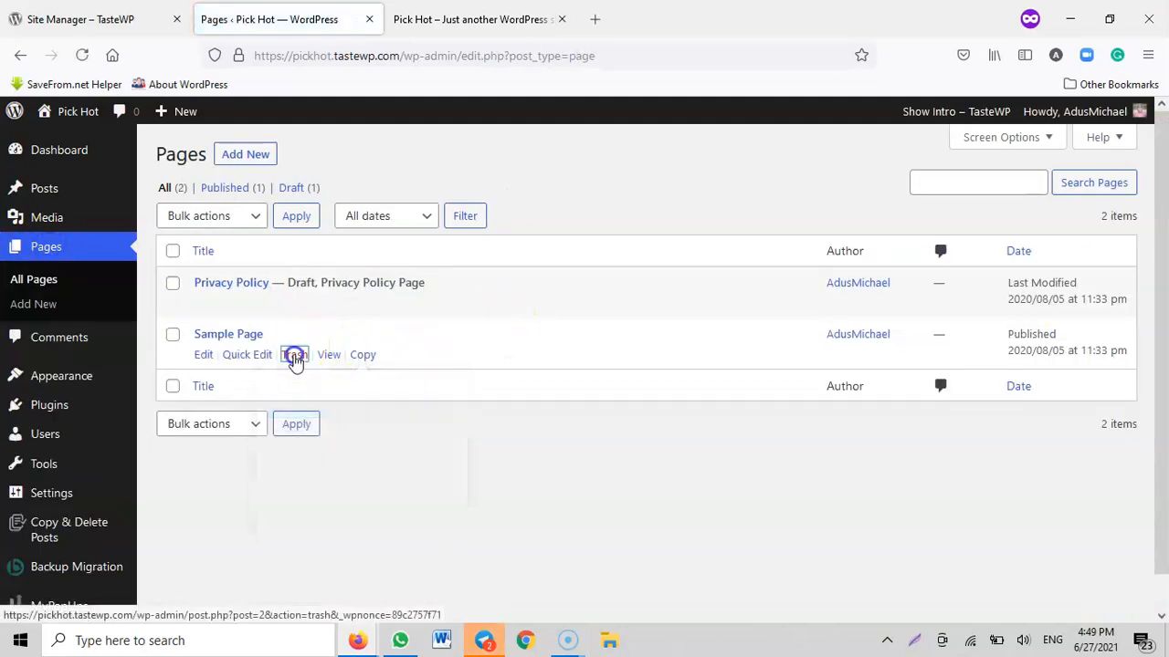
{"action": "left_click", "coordinate": [292, 356]}
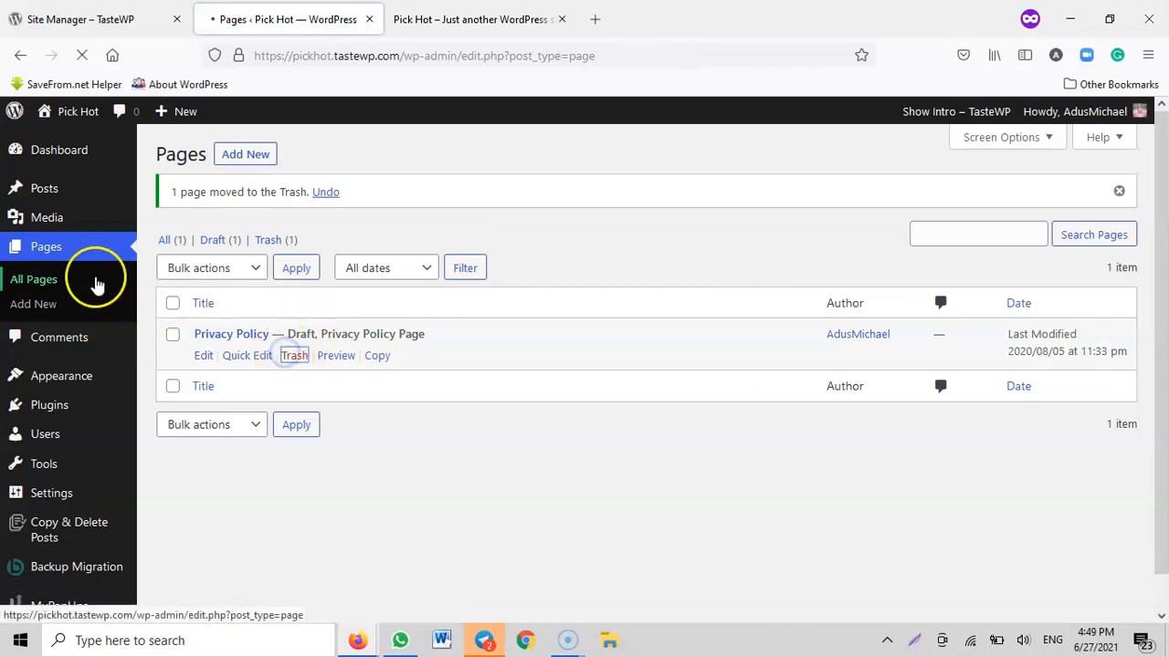
Trash the "Hello world!" post and reload the site's front page to check the cleanup
{"action": "left_click", "coordinate": [42, 188]}
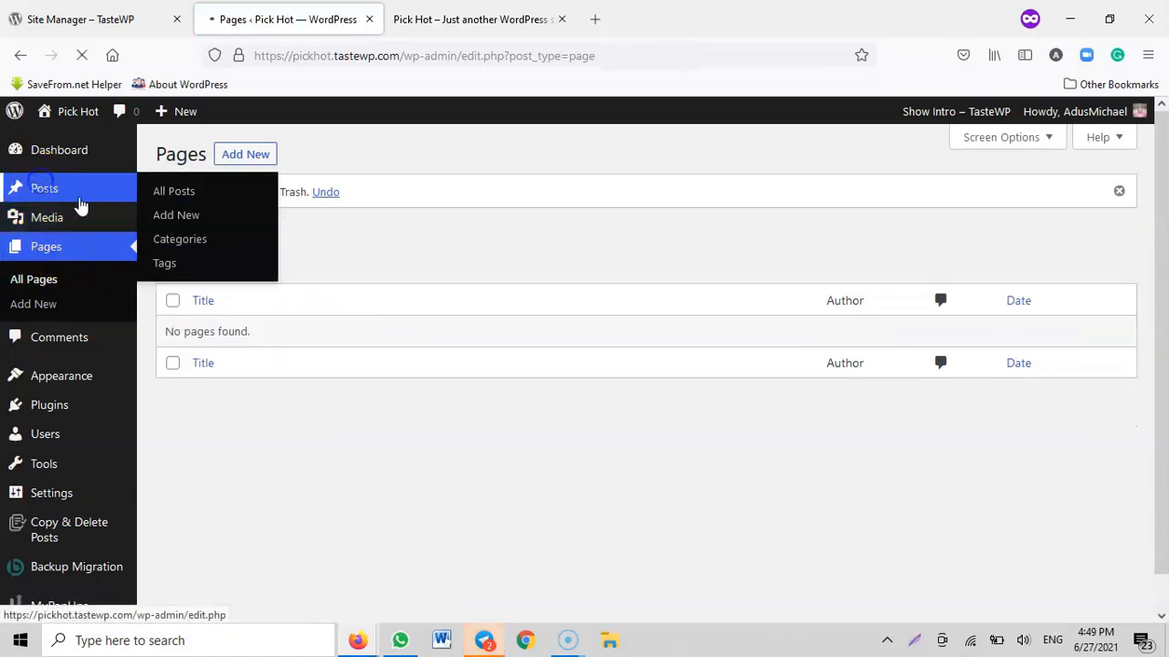
{"action": "left_click", "coordinate": [294, 303]}
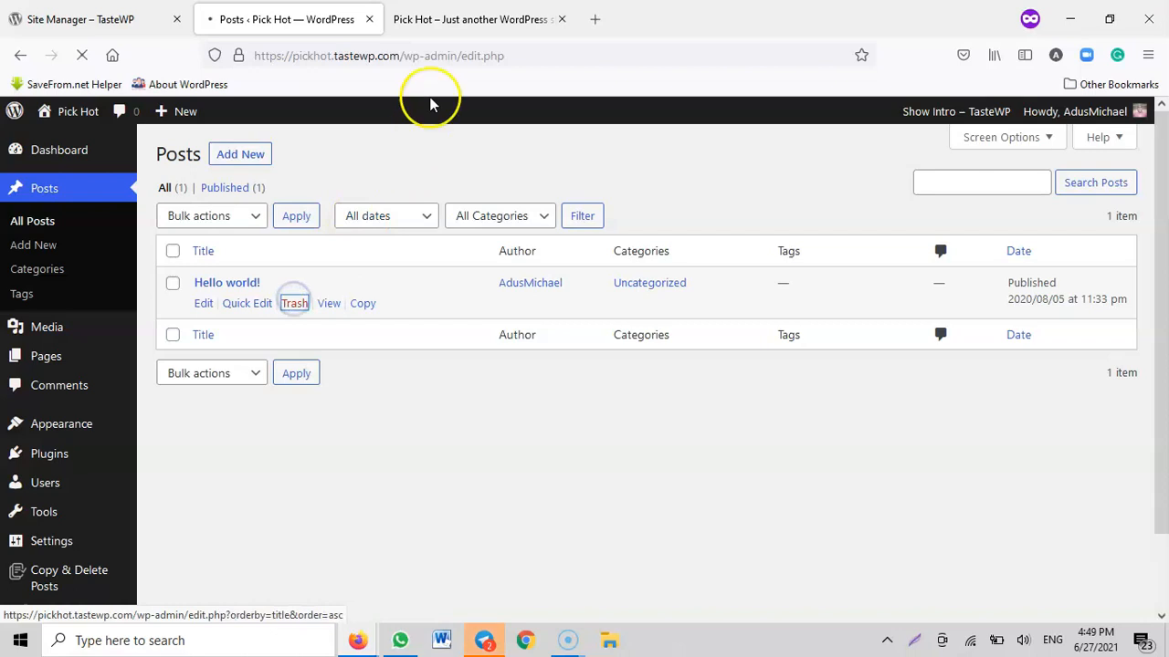
{"action": "left_click", "coordinate": [444, 18]}
{"action": "left_click", "coordinate": [82, 55]}
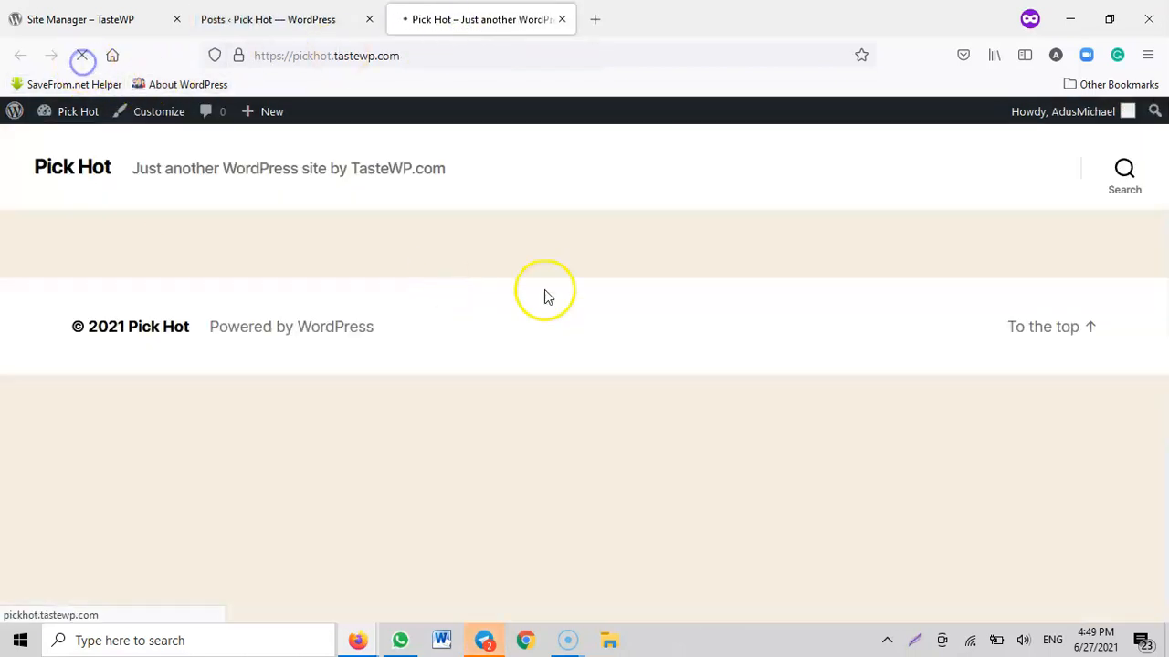
Return to the site's WordPress admin and look over the sidebar sections and the Appearance options
{"action": "left_click", "coordinate": [270, 19]}
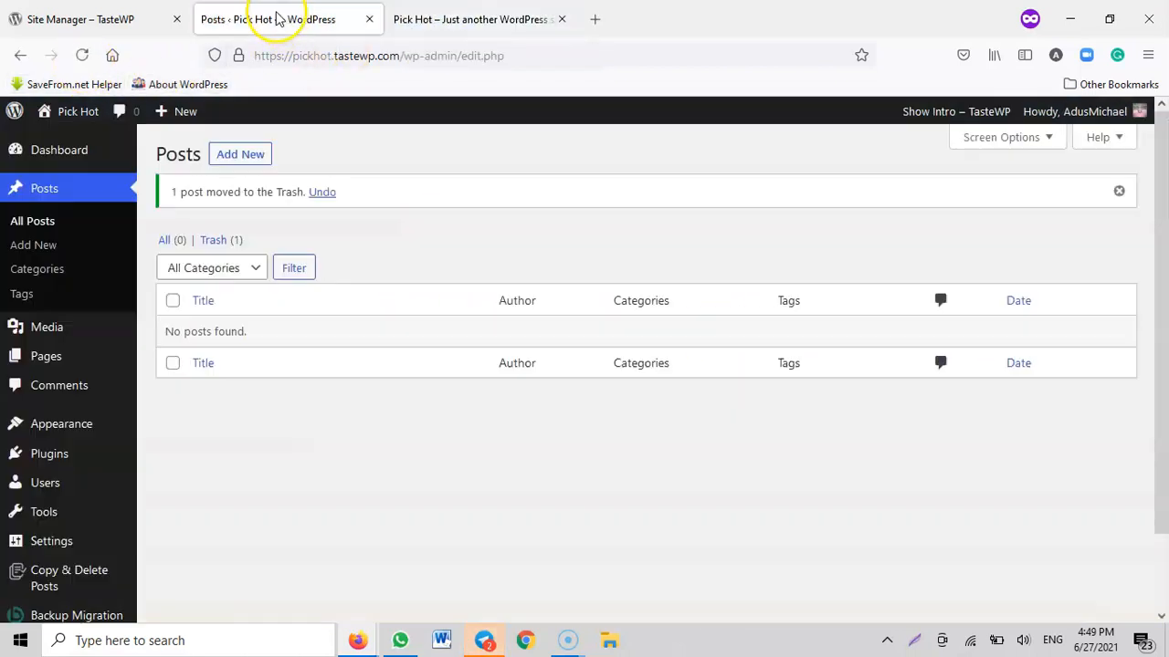
{"action": "scroll", "coordinate": [13, 459], "scroll_direction": "down", "scroll_amount": 2}
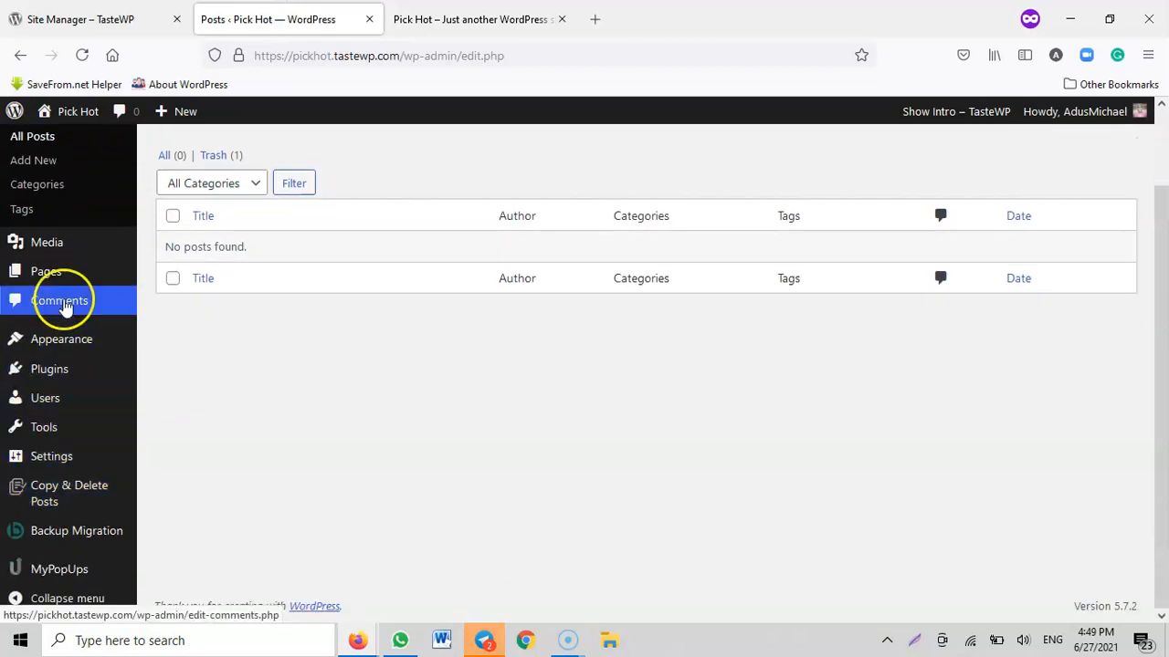
{"action": "scroll", "coordinate": [45, 301], "scroll_direction": "up", "scroll_amount": 2}
{"action": "scroll", "coordinate": [60, 438], "scroll_direction": "down", "scroll_amount": 2}
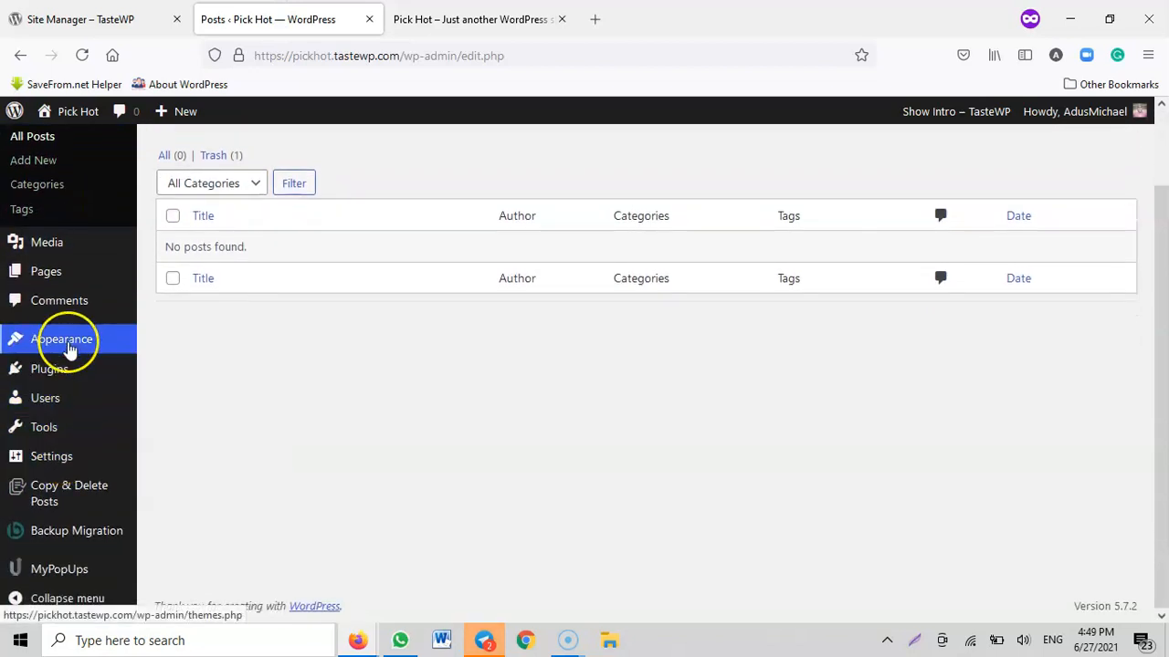
{"action": "mouse_move", "coordinate": [68, 347]}
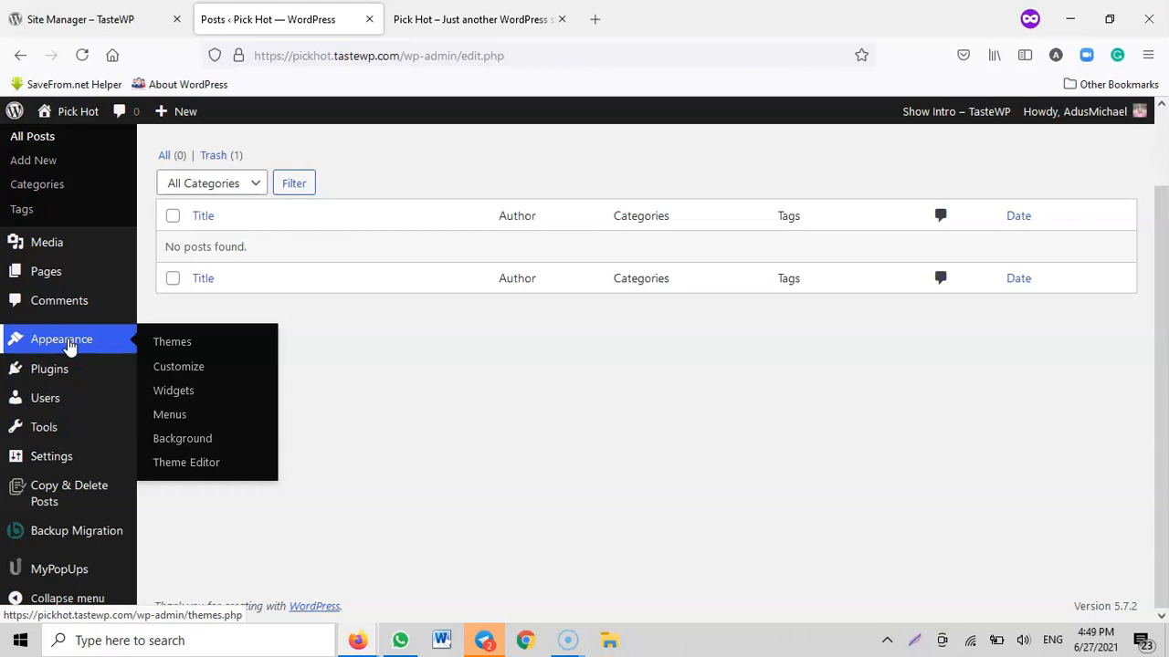
Open amadurshosting.com in a new tab and look over its home page
{"action": "left_click", "coordinate": [595, 18]}
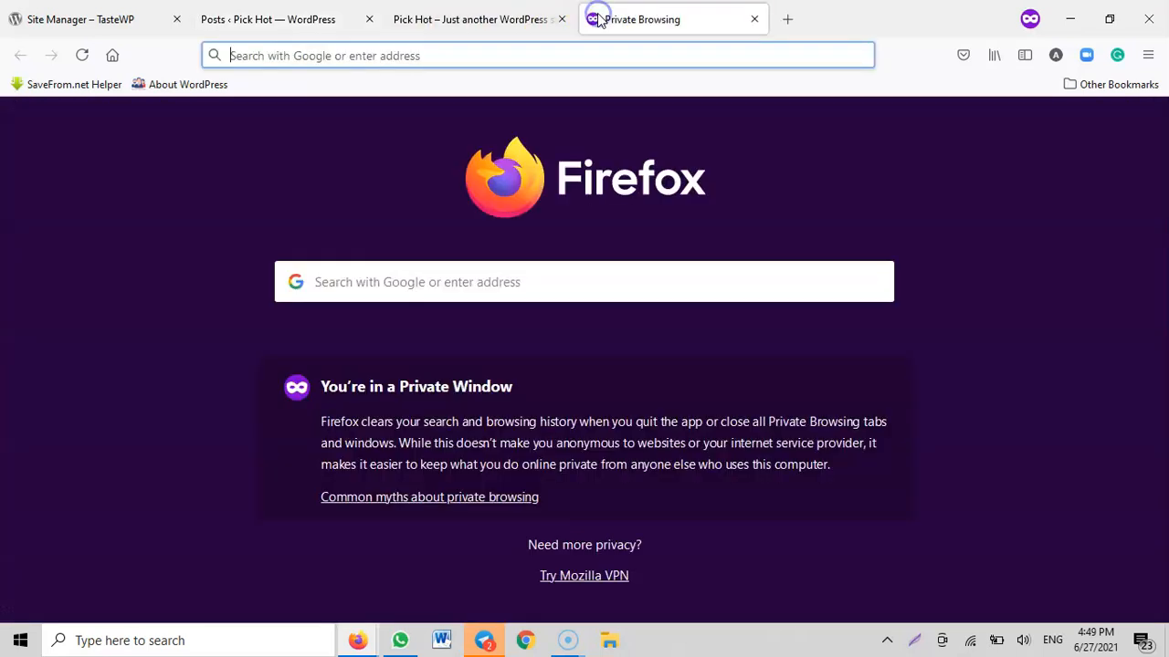
{"action": "type", "text": "ama"}
{"action": "key", "text": "Return"}
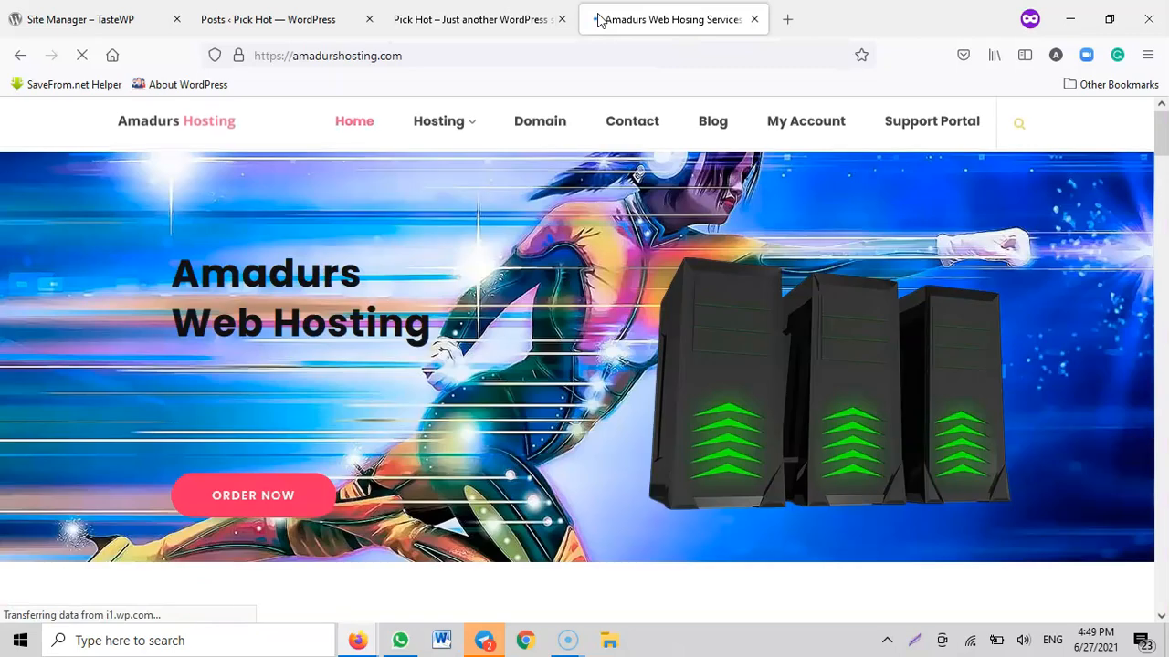
{"action": "scroll", "coordinate": [553, 130], "scroll_direction": "down", "scroll_amount": 4}
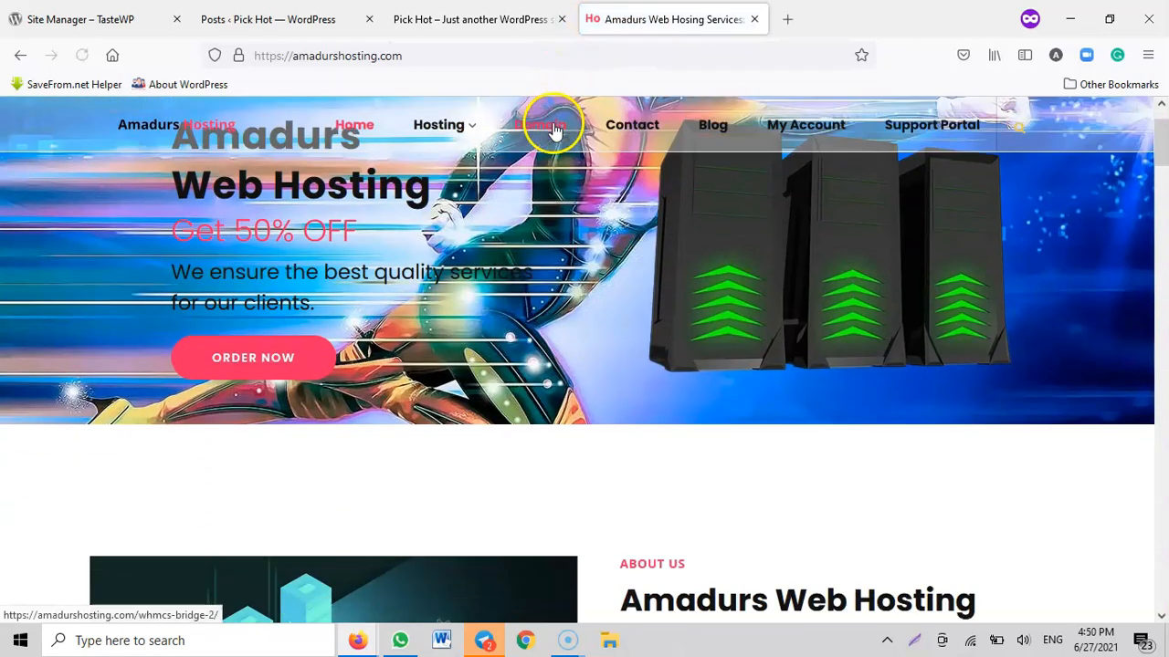
{"action": "scroll", "coordinate": [553, 139], "scroll_direction": "up", "scroll_amount": 4}
Return to the Pick Hot WordPress admin and open the page for adding themes
{"action": "left_click", "coordinate": [447, 25]}
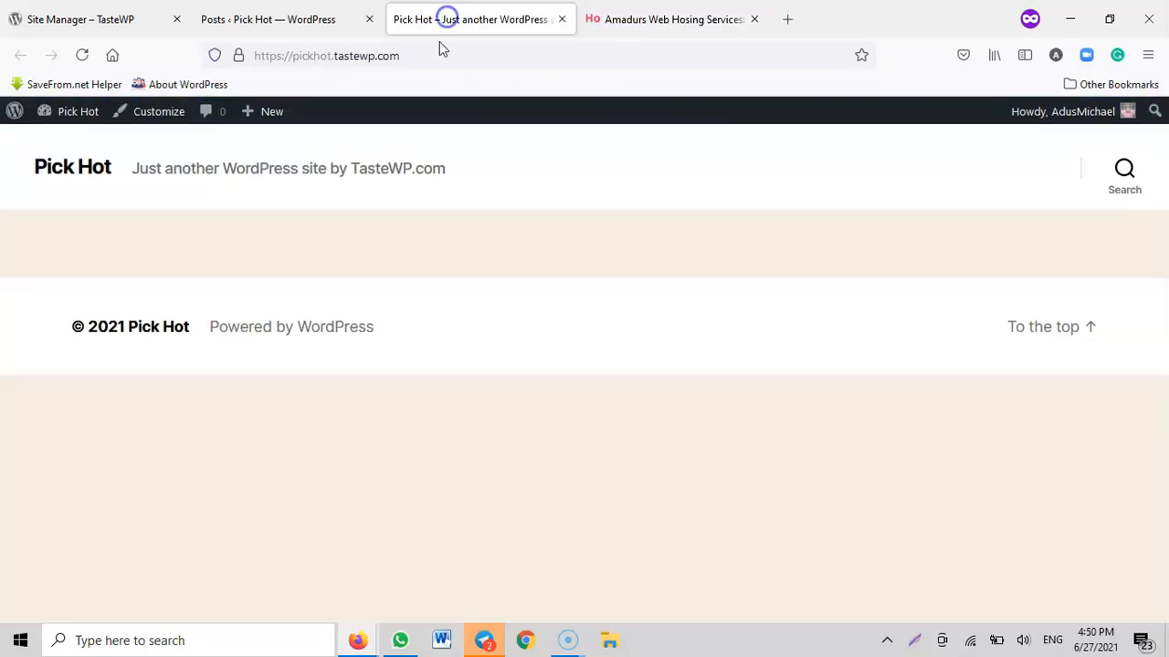
{"action": "left_click", "coordinate": [291, 22]}
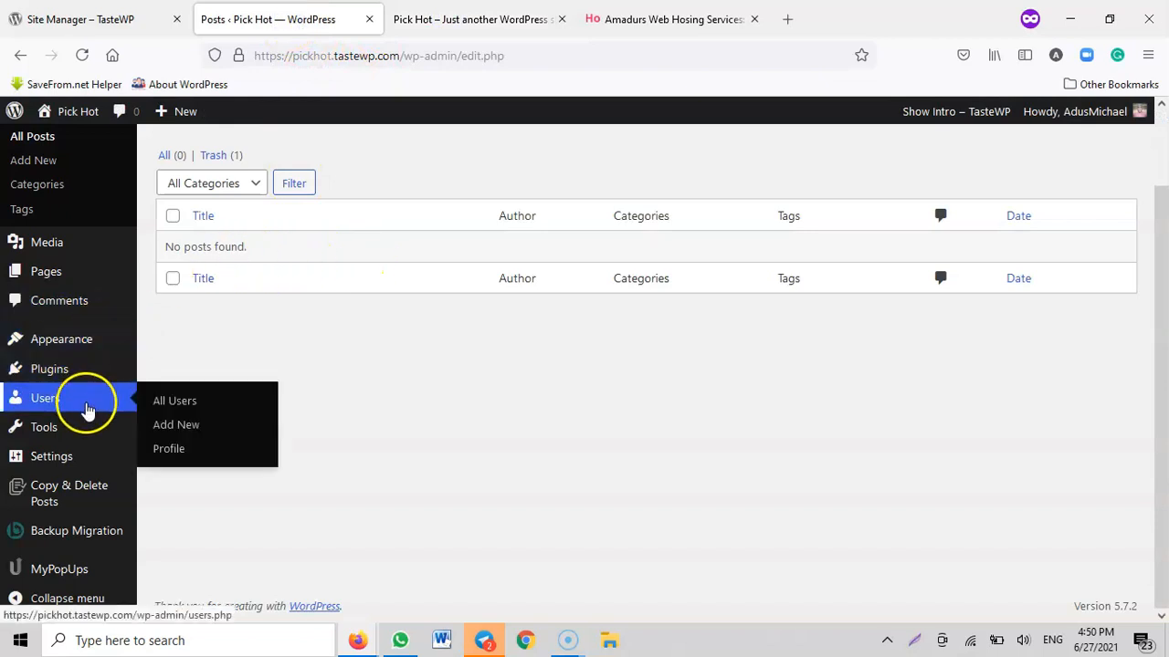
{"action": "left_click", "coordinate": [174, 343]}
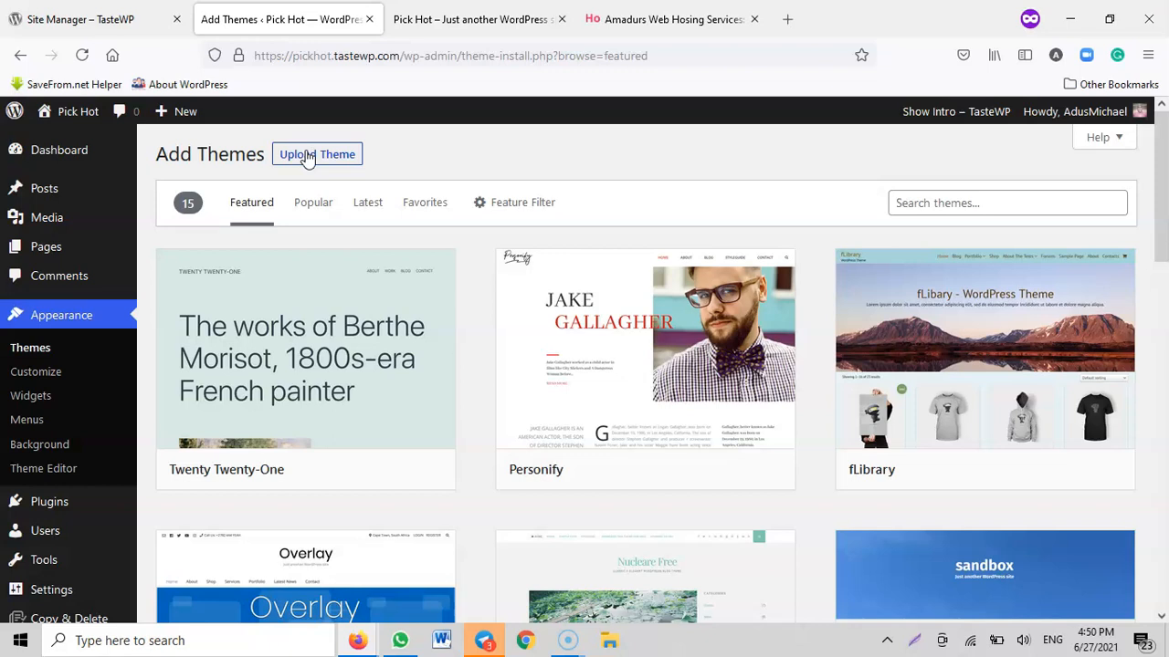
Dismiss the subscription pop-up on the Amadurs Hosting site and open its ordering page
{"action": "left_click", "coordinate": [671, 18]}
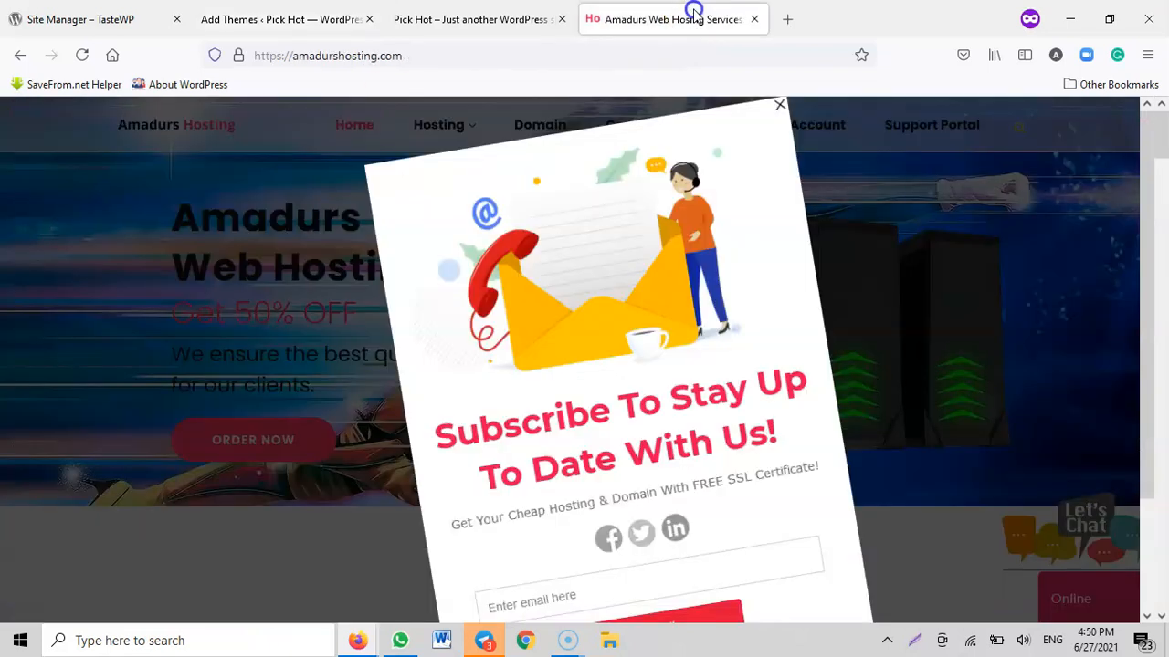
{"action": "left_click", "coordinate": [775, 141]}
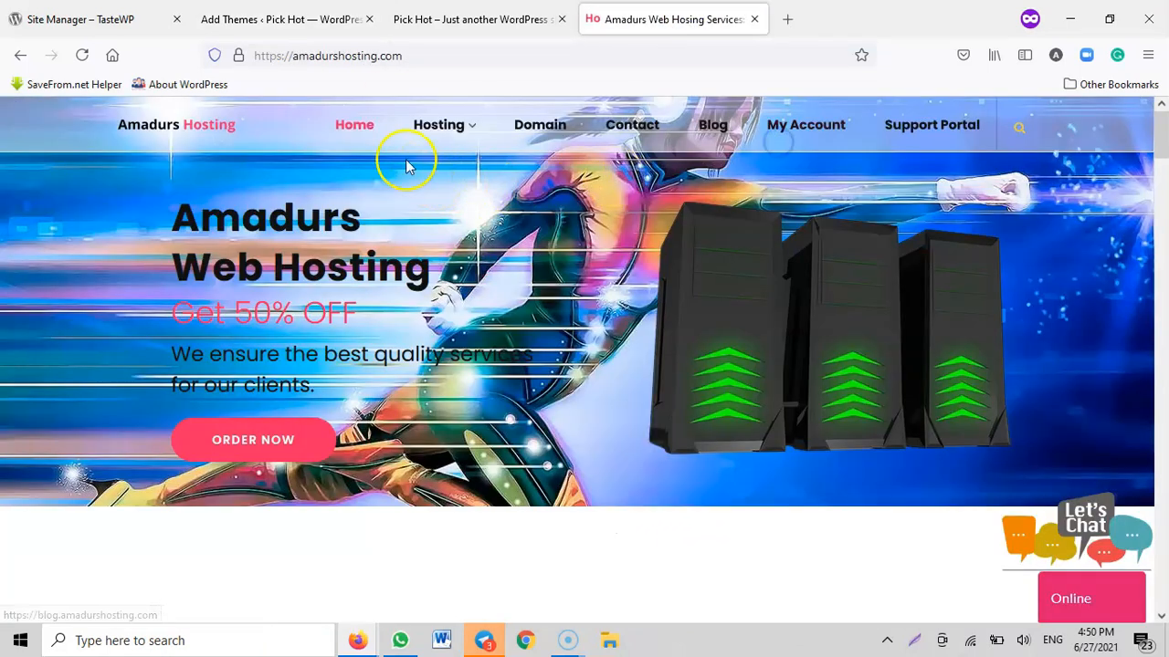
{"action": "left_click", "coordinate": [258, 440]}
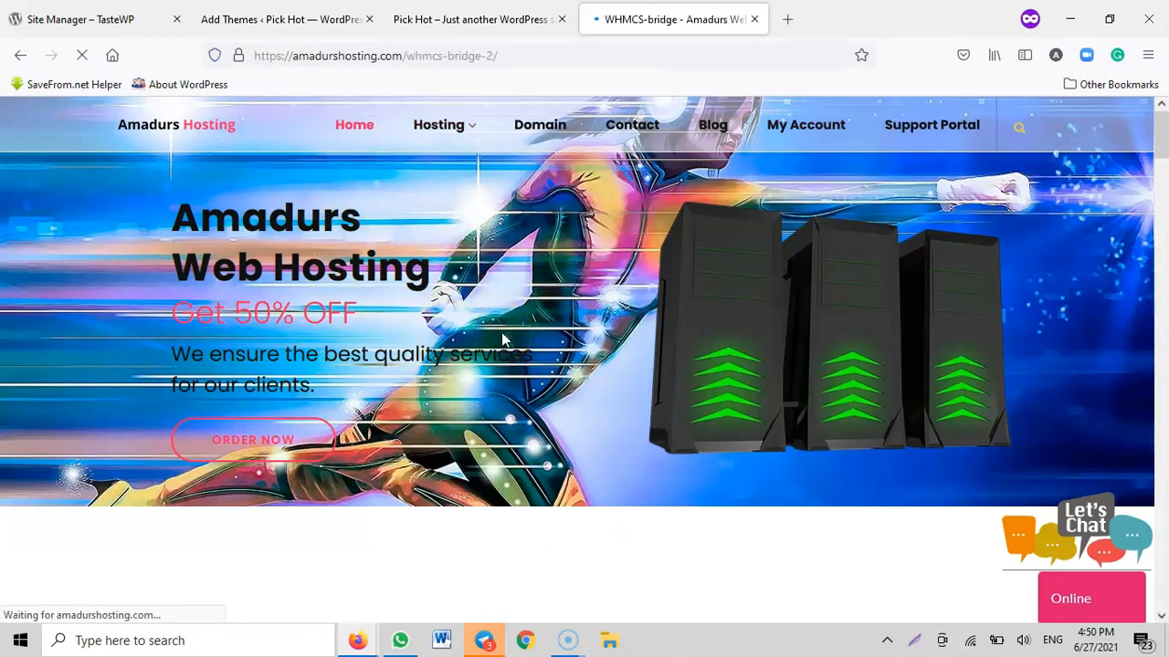
Look through the featured themes for the site, and view the hosting provider's domain search page and the site's front page
{"action": "left_click", "coordinate": [224, 18]}
{"action": "scroll", "coordinate": [177, 485], "scroll_direction": "down", "scroll_amount": 1}
{"action": "scroll", "coordinate": [283, 427], "scroll_direction": "up", "scroll_amount": 1}
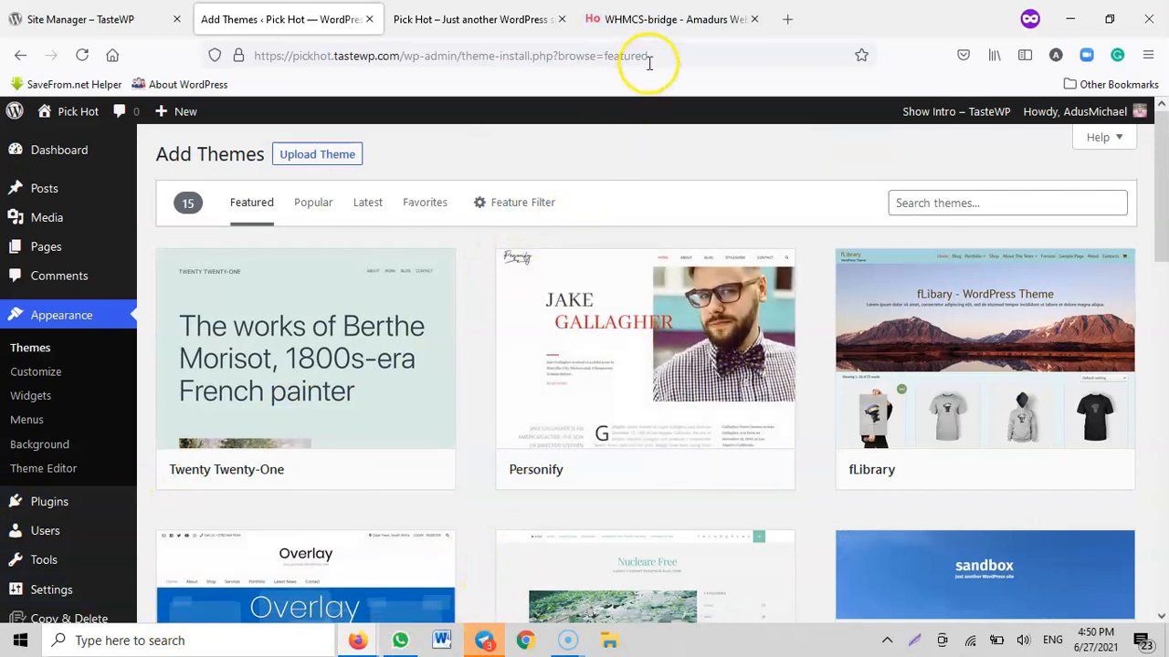
{"action": "left_click", "coordinate": [652, 20]}
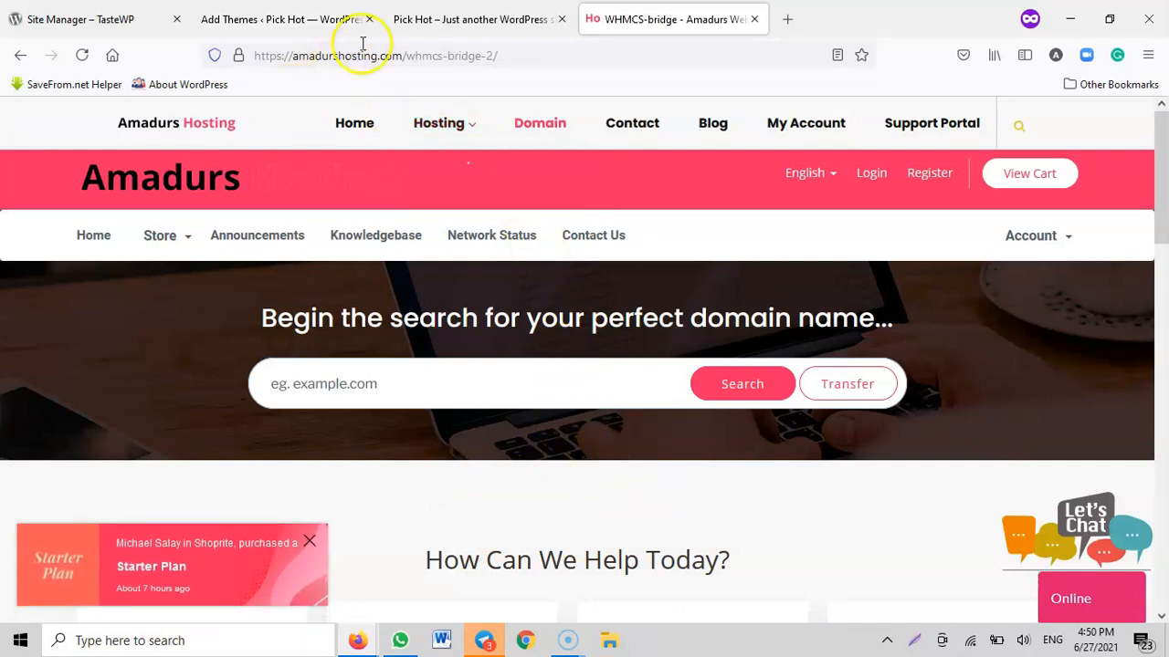
{"action": "left_click", "coordinate": [431, 22]}
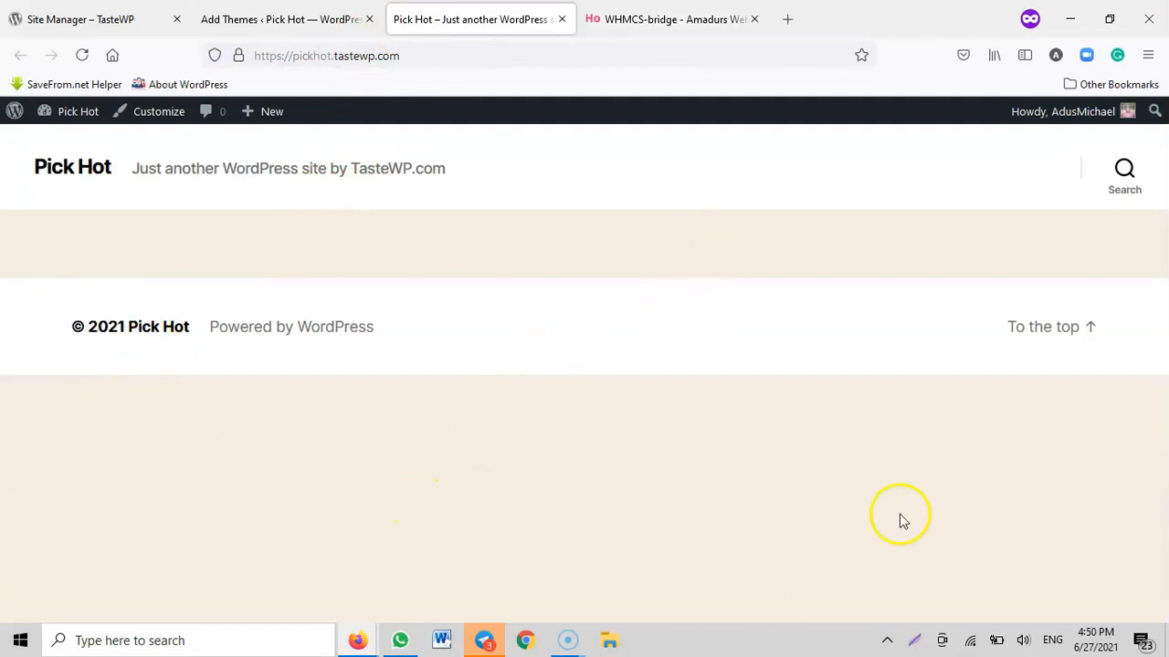
{"action": "left_click", "coordinate": [630, 16]}
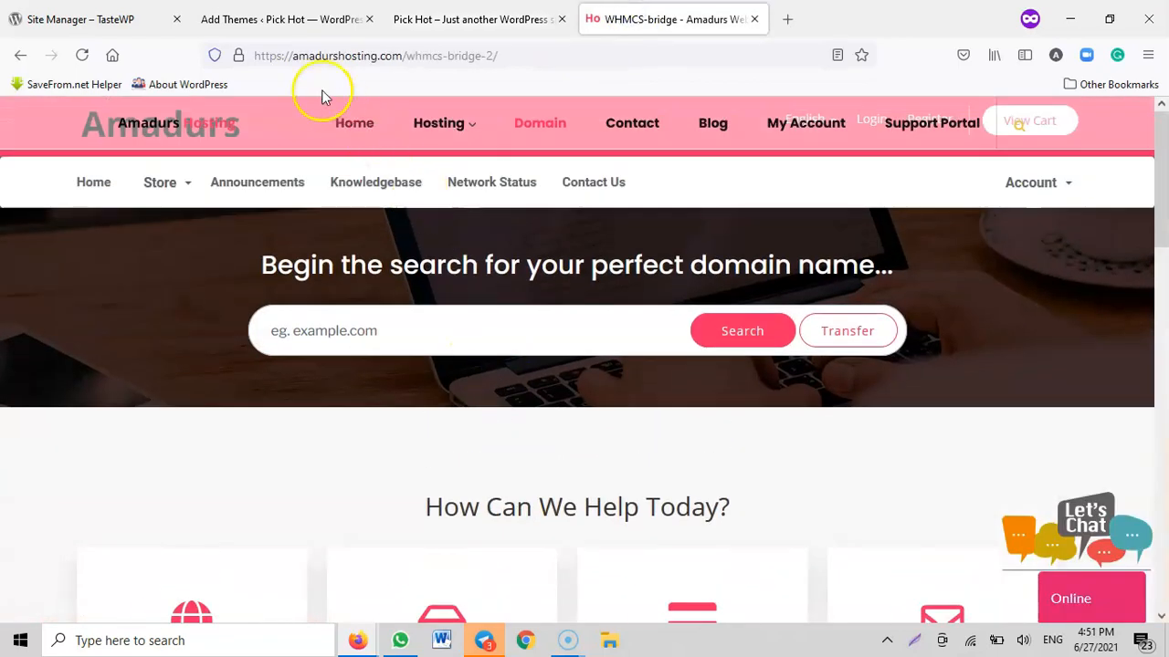
{"action": "left_click", "coordinate": [303, 17]}
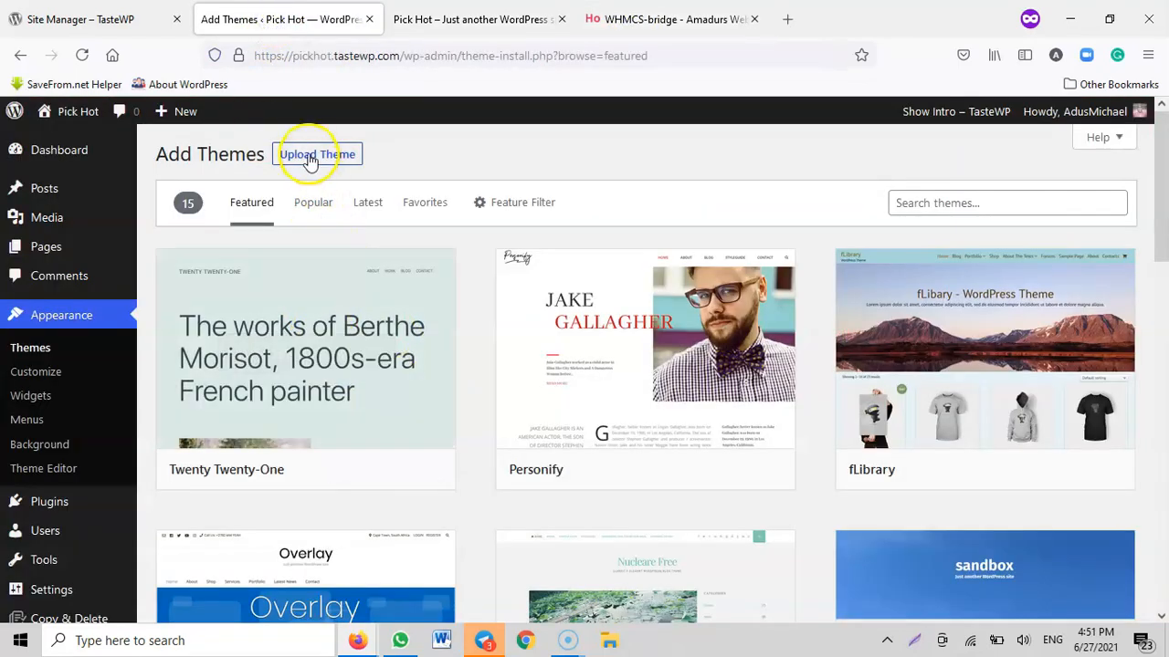
Open themeforest.net in a new tab
{"action": "left_click", "coordinate": [787, 18]}
{"action": "type", "text": "themeforest.net"}
{"action": "key", "text": "Return"}
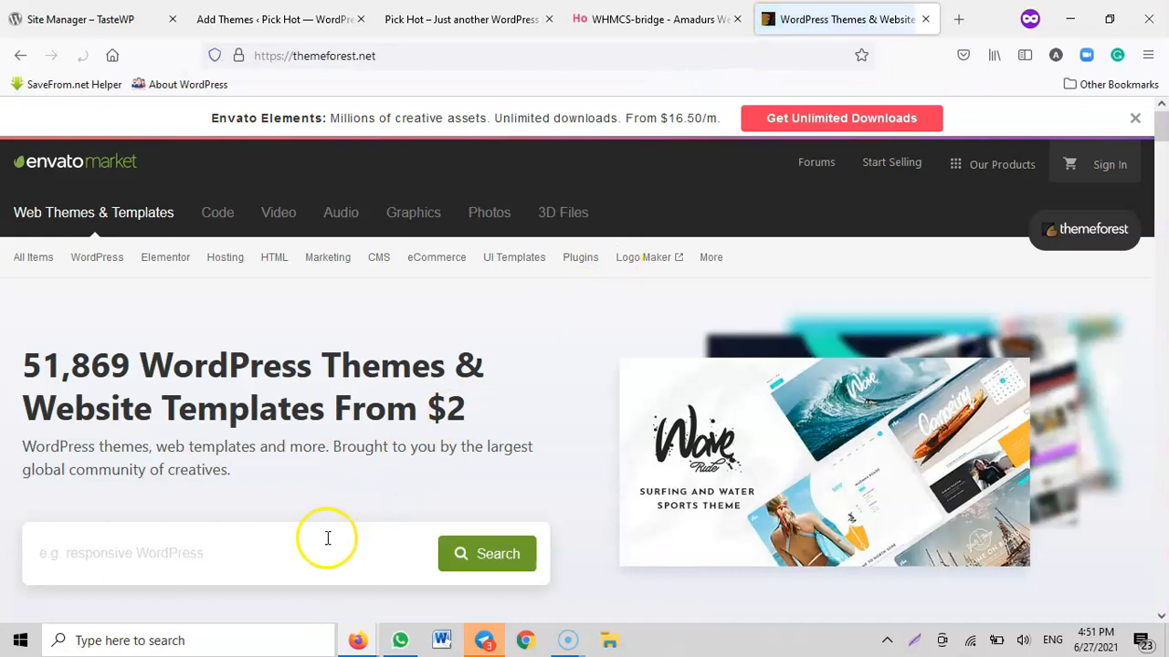
Search ThemeForest for ecommerce themes within the WordPress category
{"action": "left_click", "coordinate": [297, 557]}
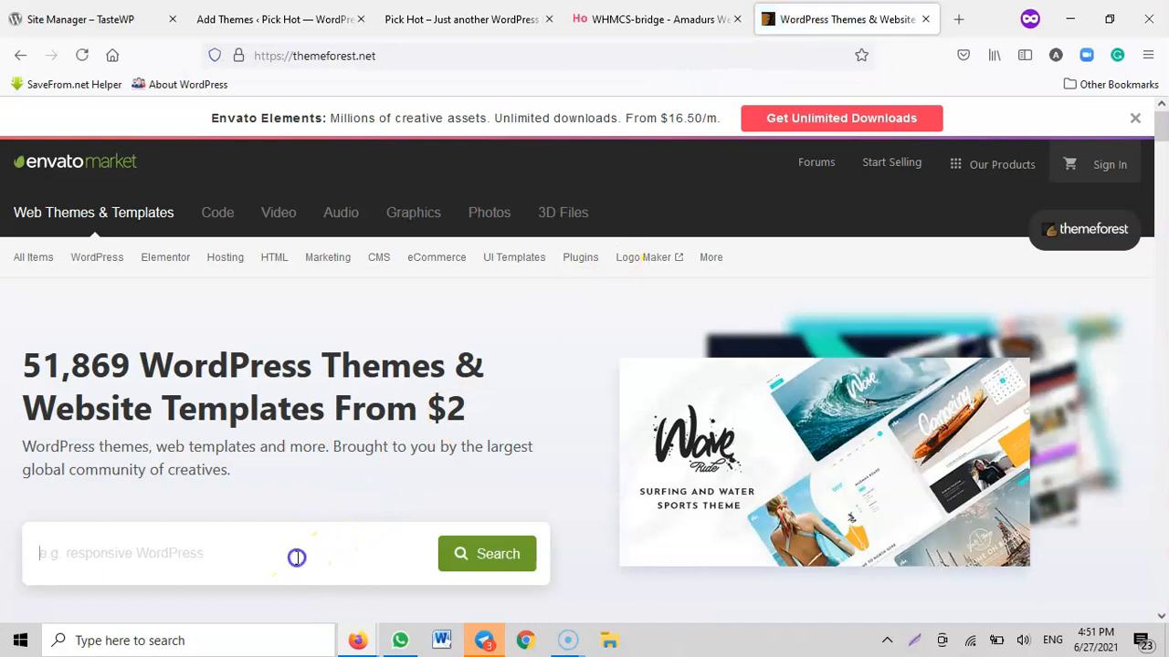
{"action": "type", "text": "blog"}
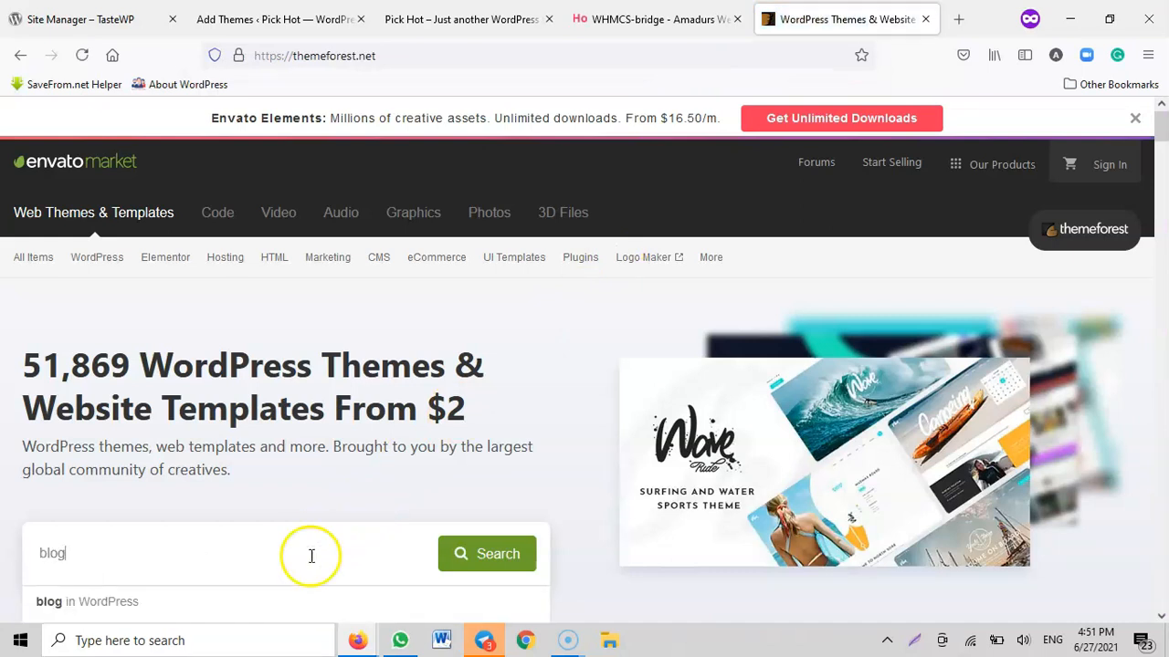
{"action": "scroll", "coordinate": [367, 552], "scroll_direction": "down", "scroll_amount": 2}
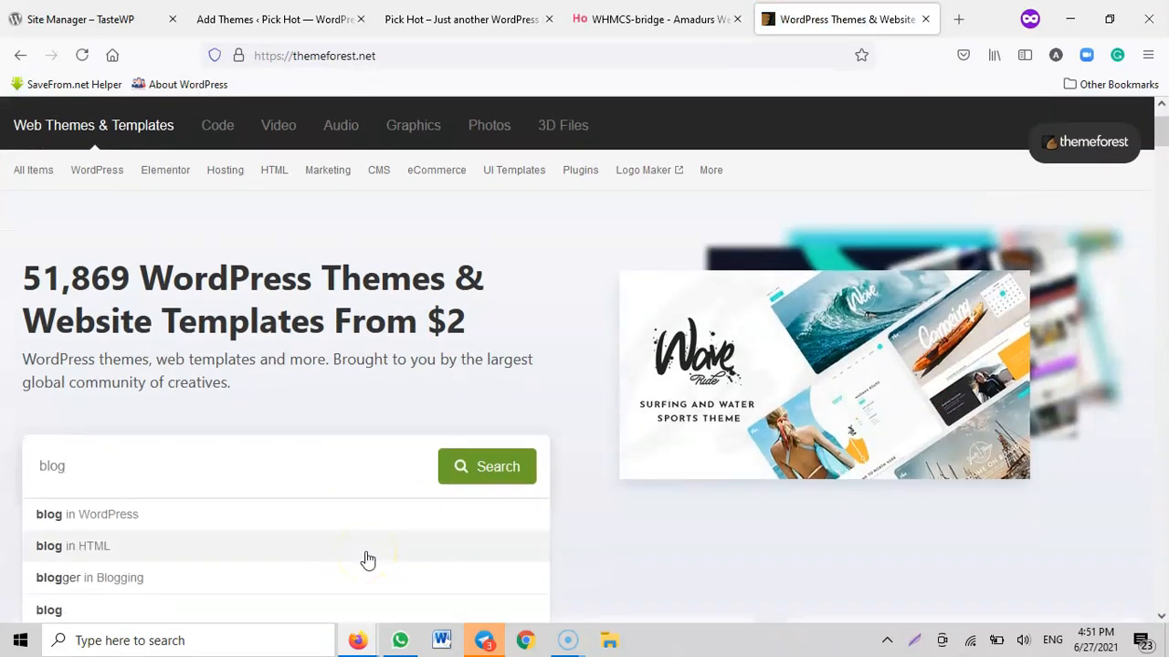
{"action": "type", "text": "ecomm"}
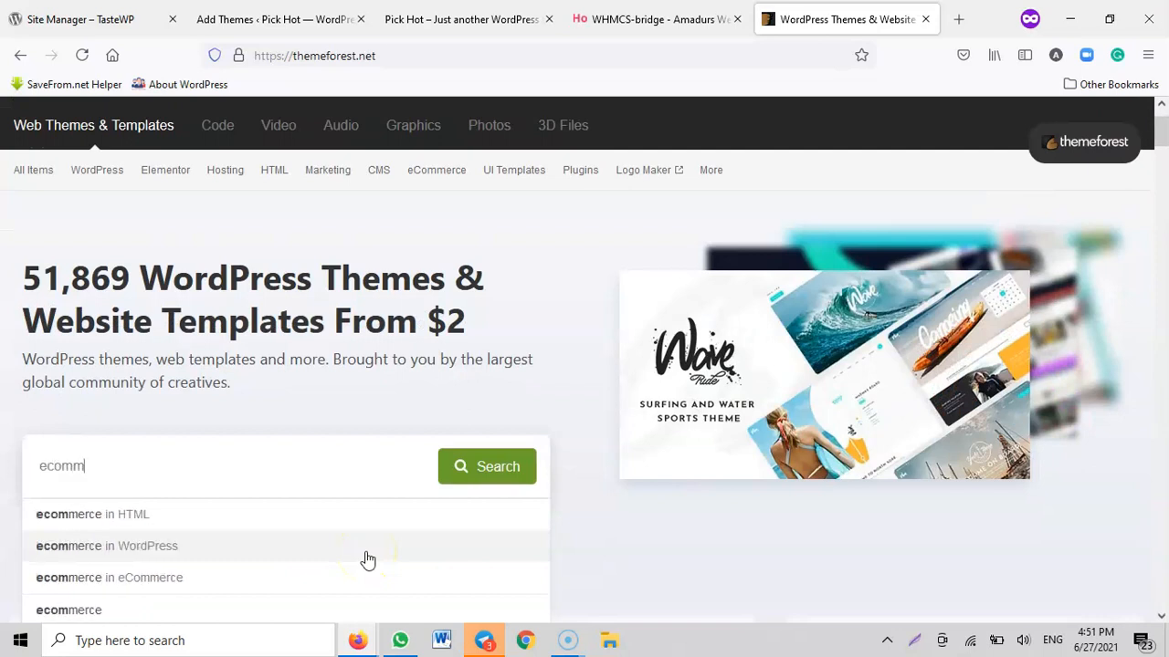
{"action": "left_click", "coordinate": [192, 559]}
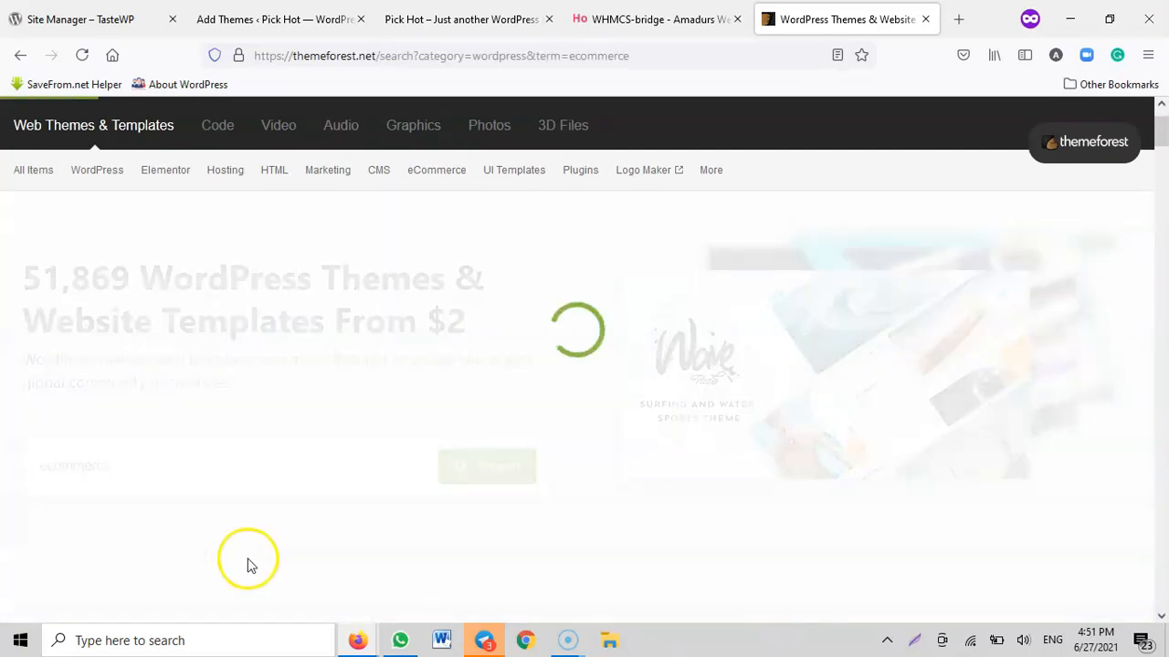
Examine the prices, ratings and sales figures of the eCommerce WordPress themes in the search results
{"action": "scroll", "coordinate": [484, 430], "scroll_direction": "down", "scroll_amount": 4}
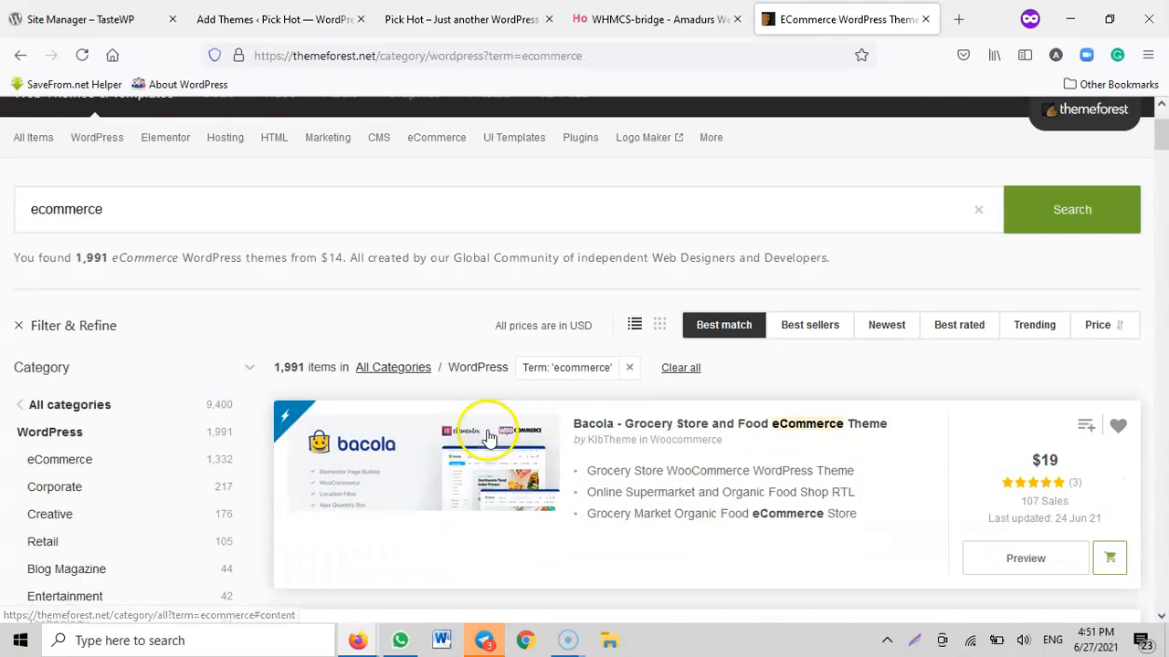
{"action": "scroll", "coordinate": [922, 254], "scroll_direction": "down", "scroll_amount": 8}
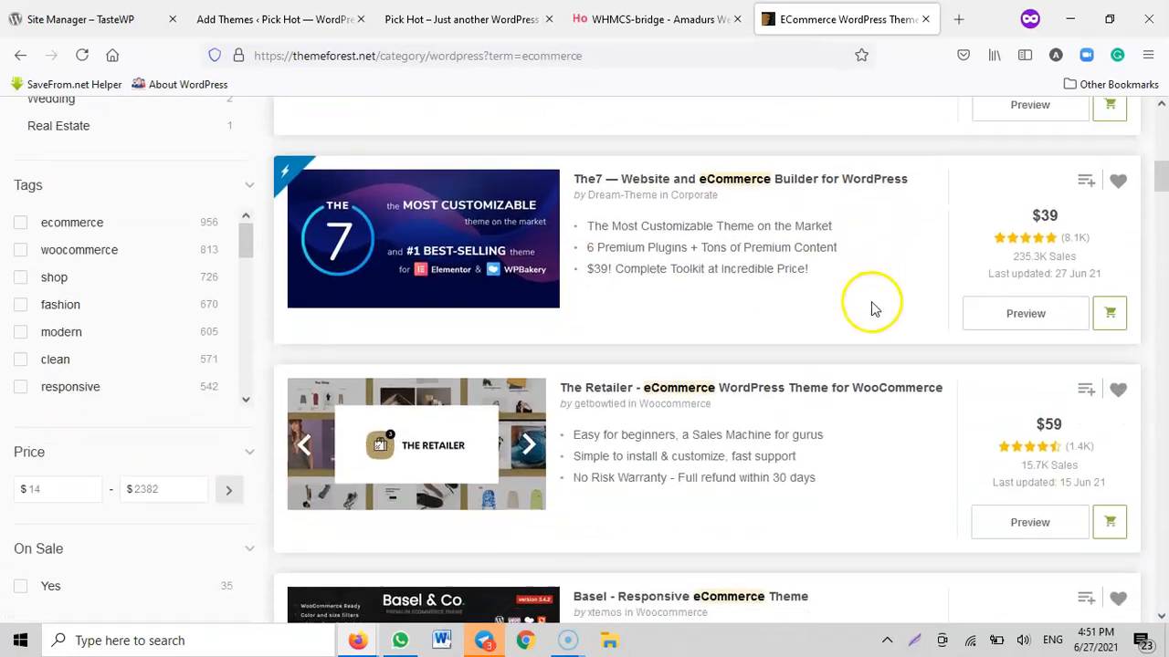
{"action": "scroll", "coordinate": [986, 336], "scroll_direction": "down", "scroll_amount": 4}
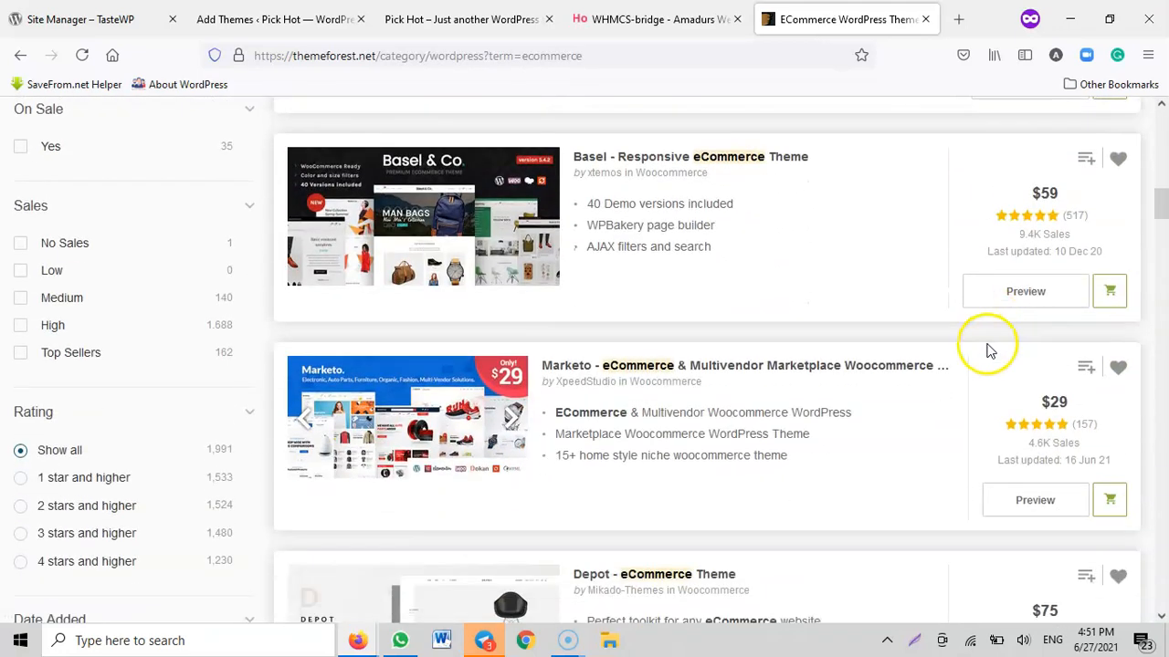
{"action": "scroll", "coordinate": [1004, 347], "scroll_direction": "down", "scroll_amount": 3}
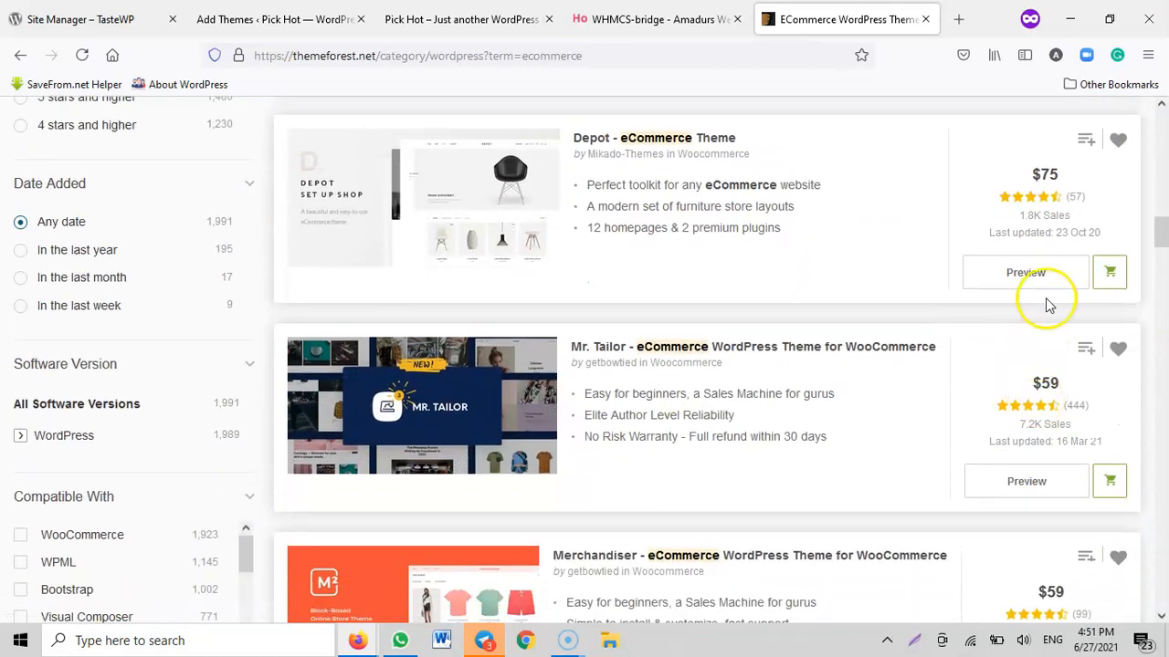
{"action": "scroll", "coordinate": [1041, 365], "scroll_direction": "down", "scroll_amount": 1}
{"action": "scroll", "coordinate": [1050, 402], "scroll_direction": "down", "scroll_amount": 2}
{"action": "scroll", "coordinate": [1050, 418], "scroll_direction": "down", "scroll_amount": 2}
{"action": "scroll", "coordinate": [1046, 417], "scroll_direction": "down", "scroll_amount": 2}
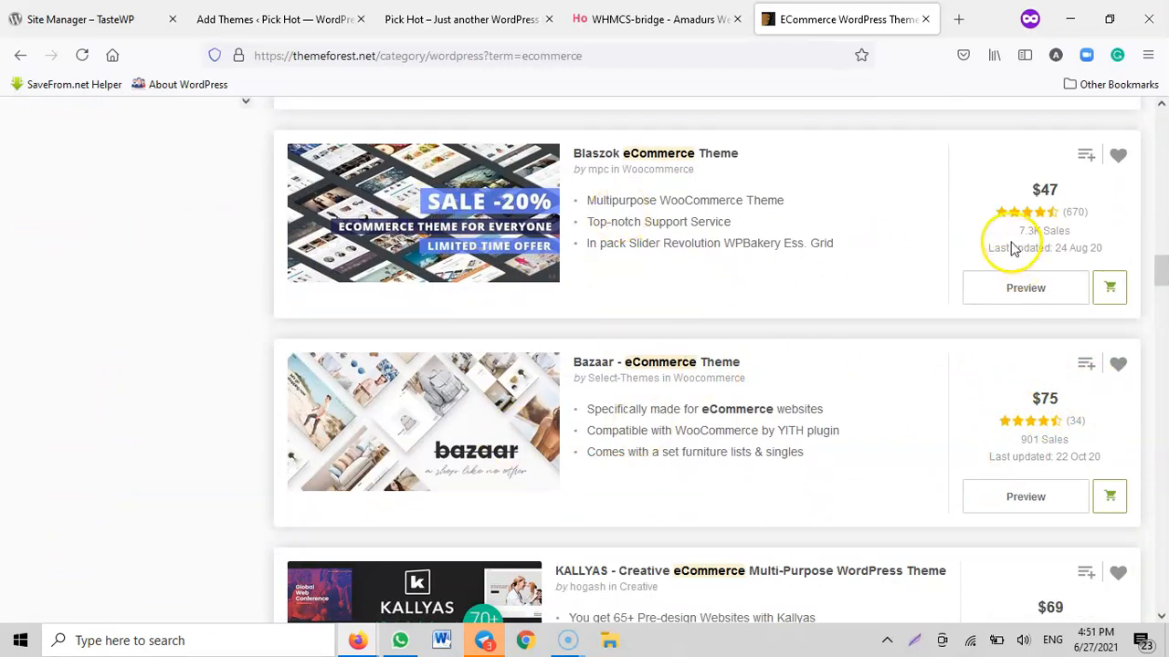
{"action": "left_click", "coordinate": [1026, 440]}
{"action": "scroll", "coordinate": [1050, 484], "scroll_direction": "down", "scroll_amount": 2}
{"action": "left_click", "coordinate": [1009, 481]}
{"action": "scroll", "coordinate": [626, 384], "scroll_direction": "down", "scroll_amount": 3}
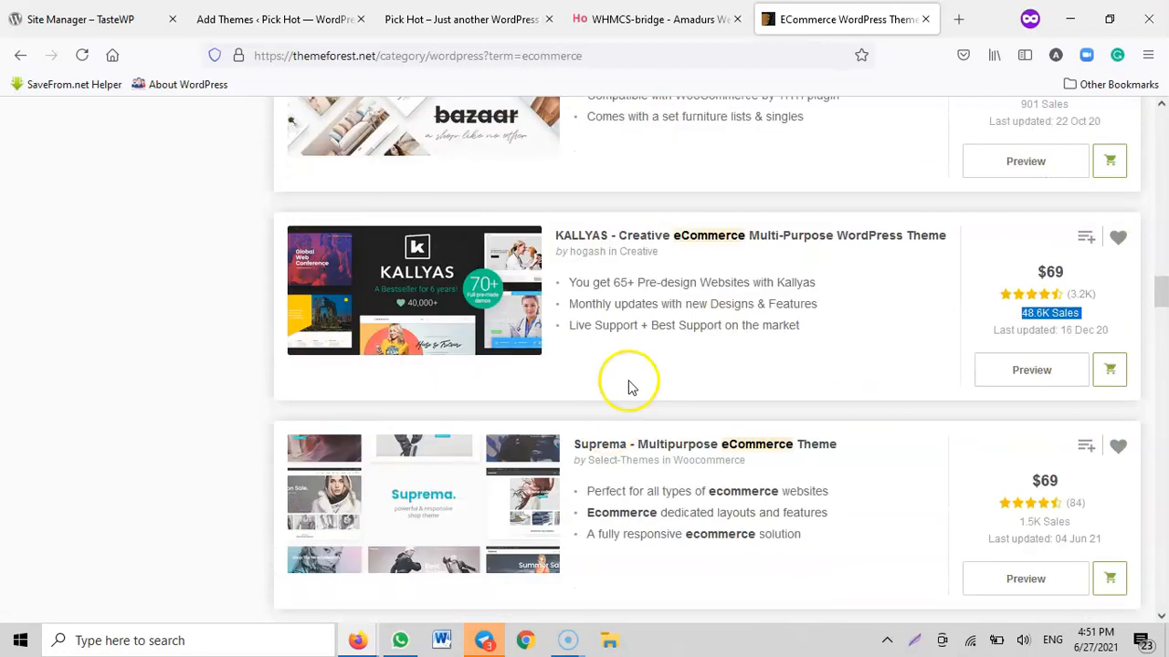
{"action": "scroll", "coordinate": [729, 413], "scroll_direction": "down", "scroll_amount": 1}
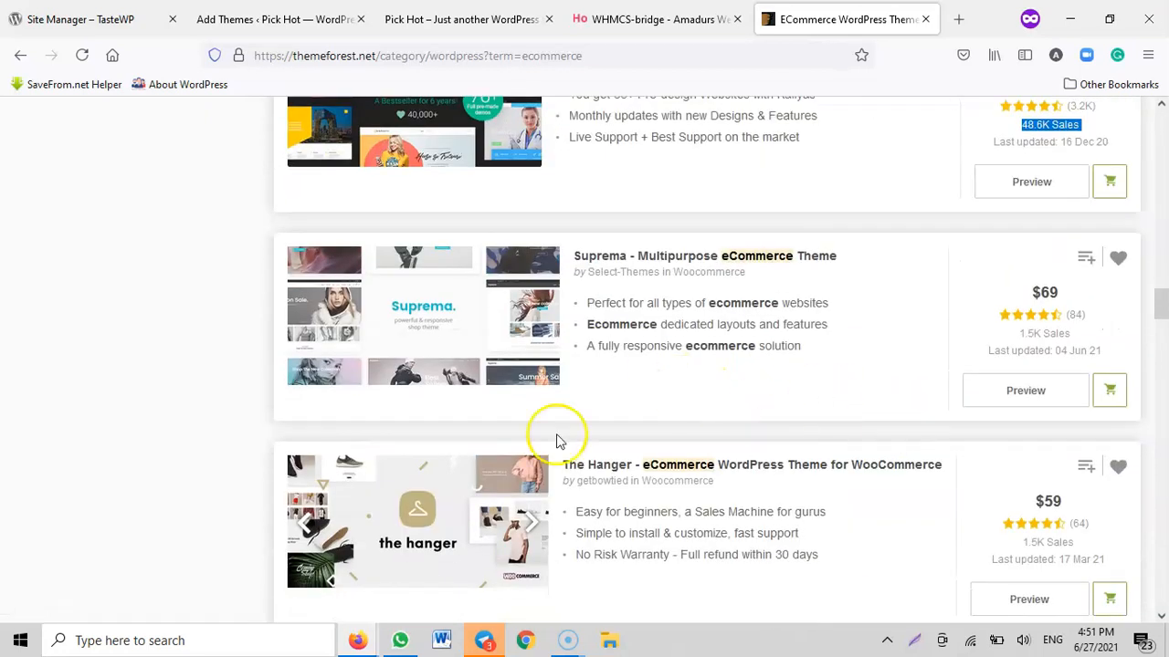
{"action": "scroll", "coordinate": [975, 434], "scroll_direction": "up", "scroll_amount": 10}
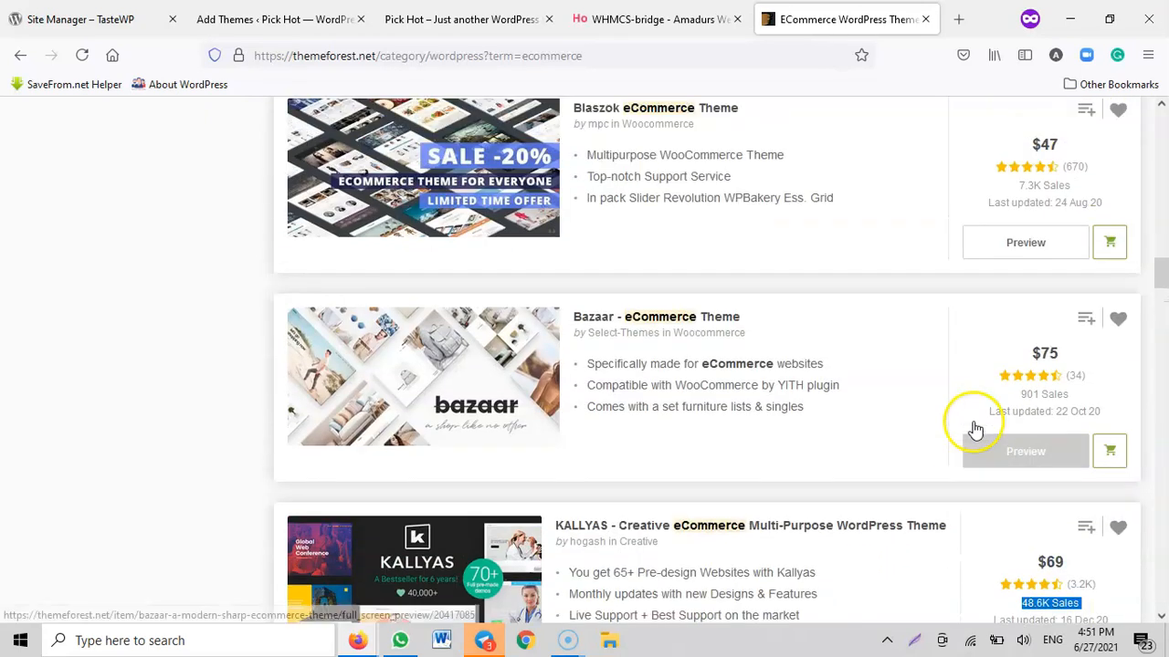
Close the ThemeForest results and open pt.amadurs.com in a new tab
{"action": "left_click", "coordinate": [962, 16]}
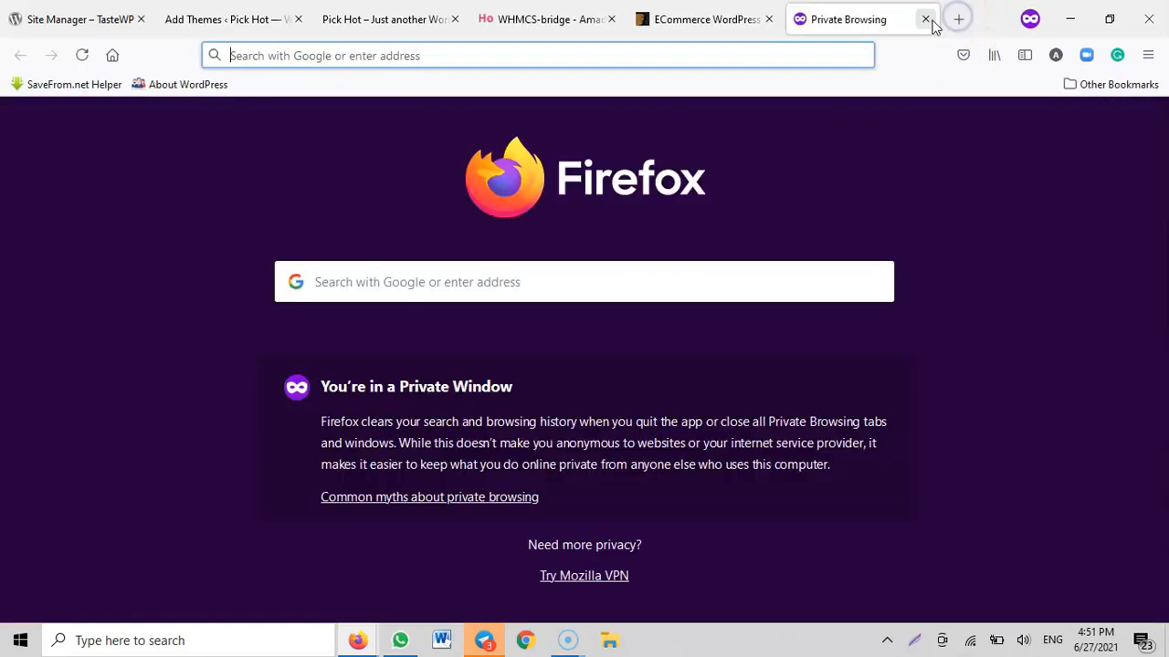
{"action": "left_click", "coordinate": [925, 19]}
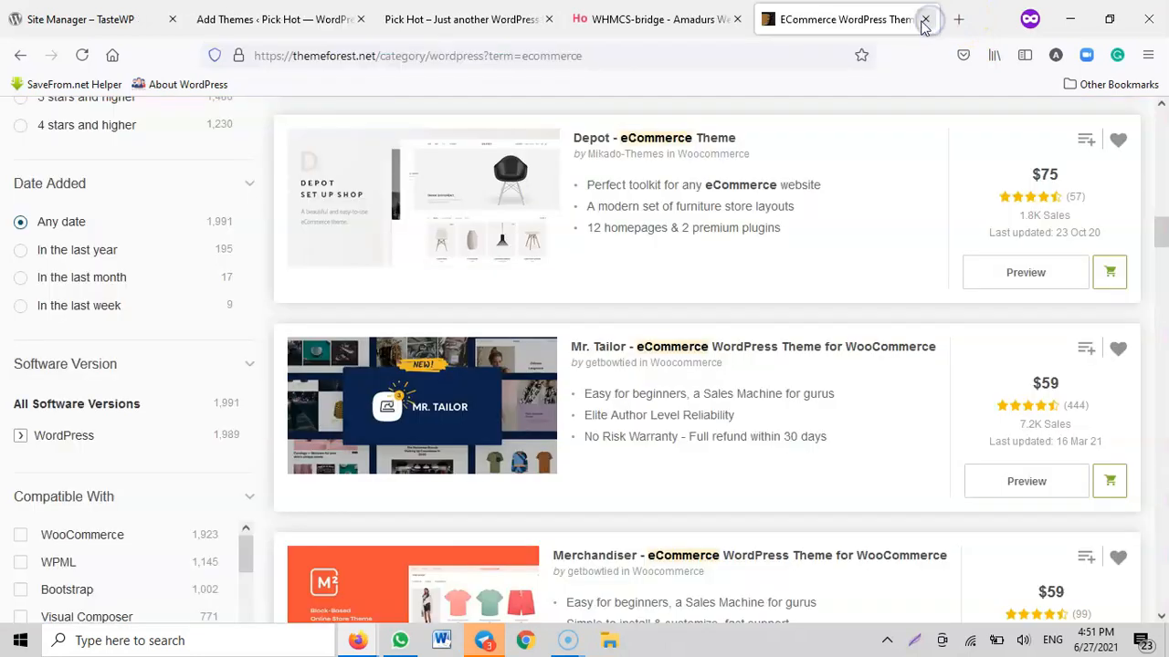
{"action": "left_click", "coordinate": [925, 20]}
{"action": "left_click", "coordinate": [791, 18]}
{"action": "type", "text": "pt"}
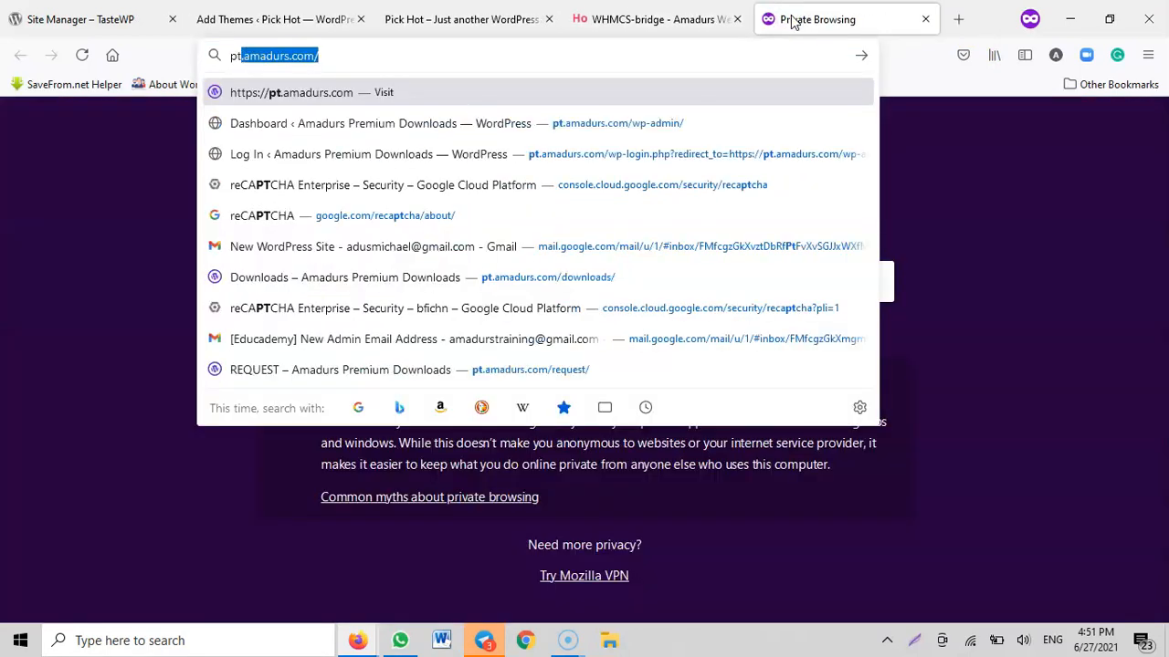
{"action": "key", "text": "Return"}
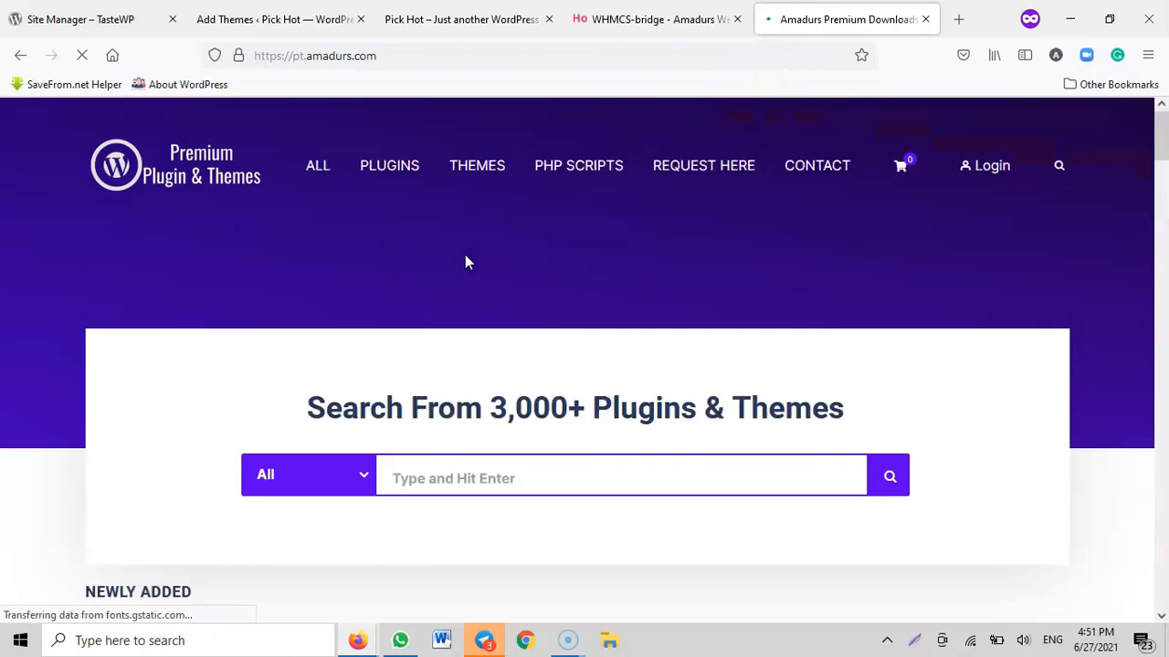
Examine the premium plugins and themes offered on the site, their prices, and the request form
{"action": "scroll", "coordinate": [473, 260], "scroll_direction": "down", "scroll_amount": 10}
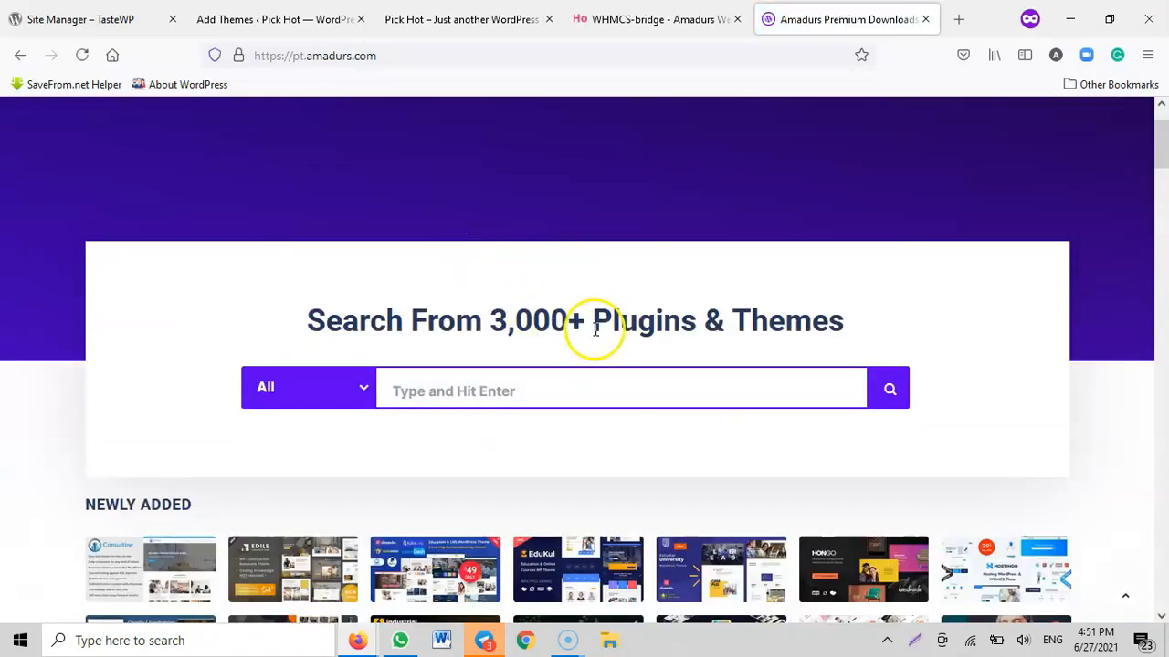
{"action": "scroll", "coordinate": [587, 338], "scroll_direction": "down", "scroll_amount": 6}
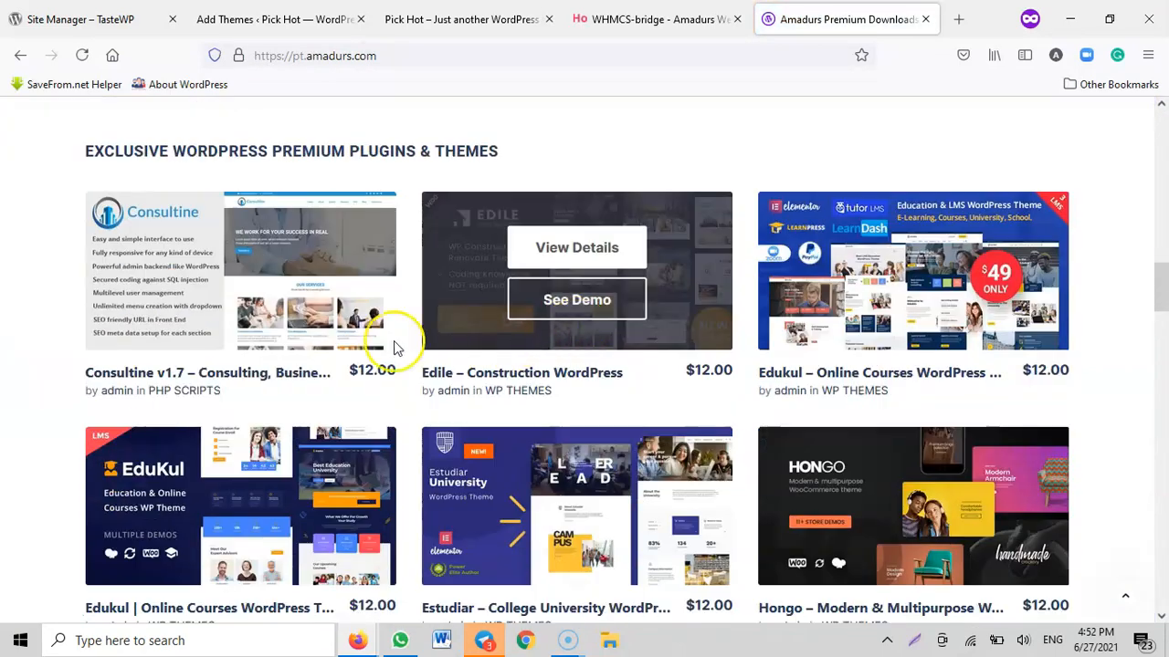
{"action": "scroll", "coordinate": [822, 345], "scroll_direction": "down", "scroll_amount": 3}
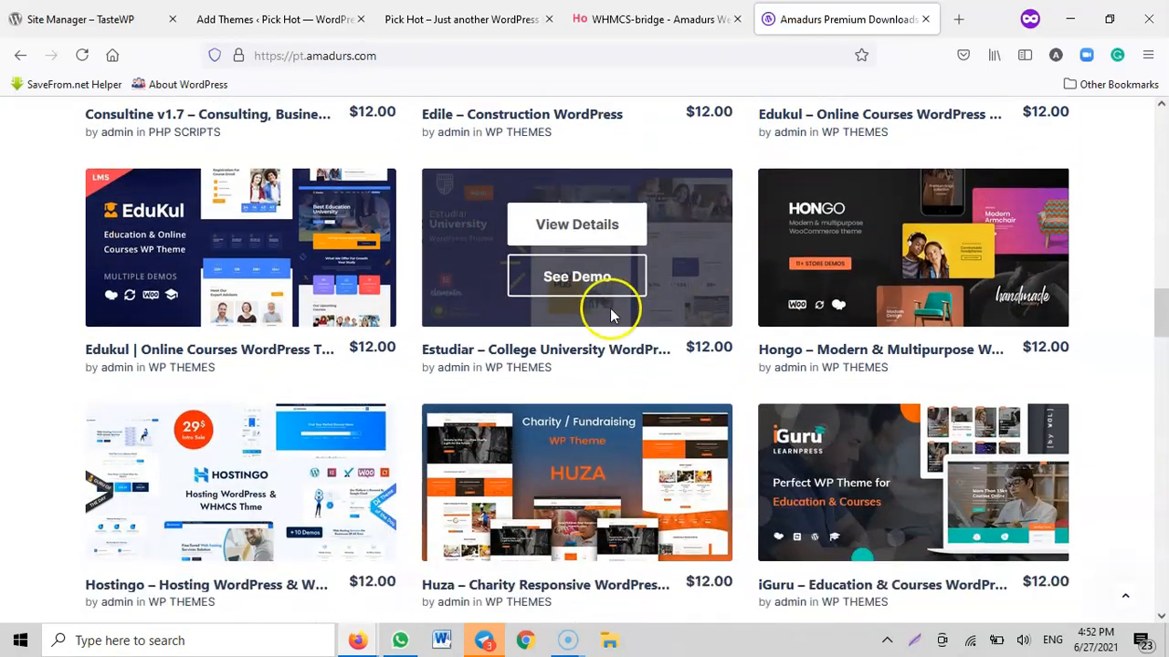
{"action": "scroll", "coordinate": [749, 350], "scroll_direction": "down", "scroll_amount": 2}
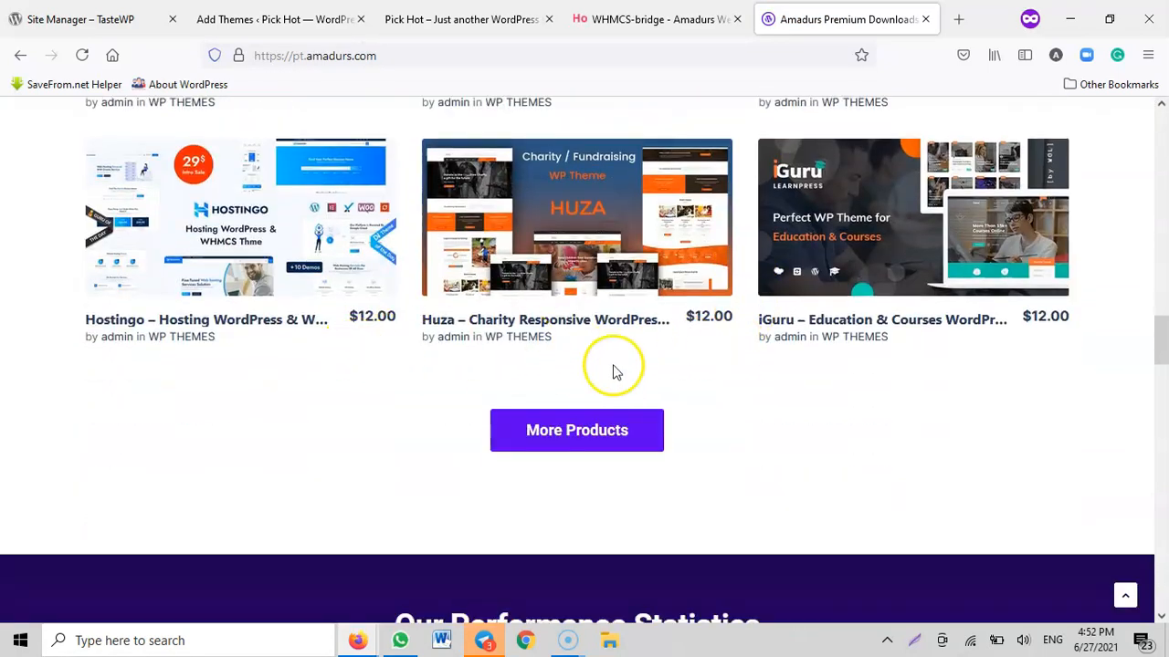
{"action": "scroll", "coordinate": [640, 365], "scroll_direction": "down", "scroll_amount": 4}
{"action": "scroll", "coordinate": [664, 361], "scroll_direction": "up", "scroll_amount": 1}
{"action": "scroll", "coordinate": [662, 359], "scroll_direction": "up", "scroll_amount": 6}
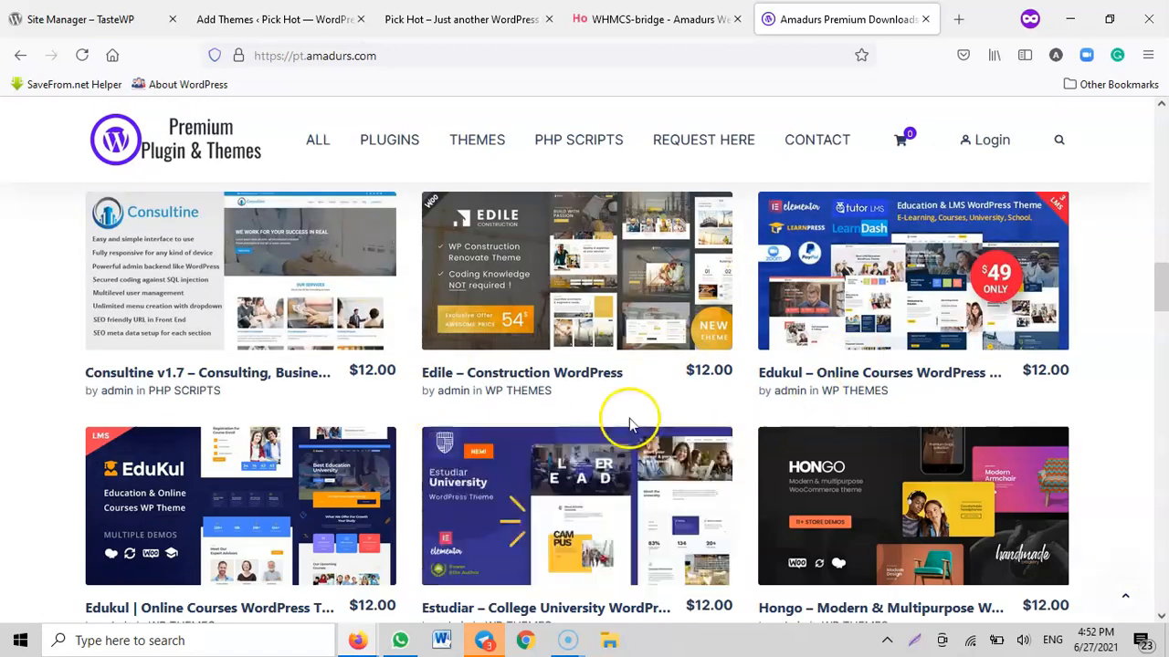
{"action": "scroll", "coordinate": [652, 415], "scroll_direction": "down", "scroll_amount": 8}
{"action": "scroll", "coordinate": [652, 411], "scroll_direction": "down", "scroll_amount": 15}
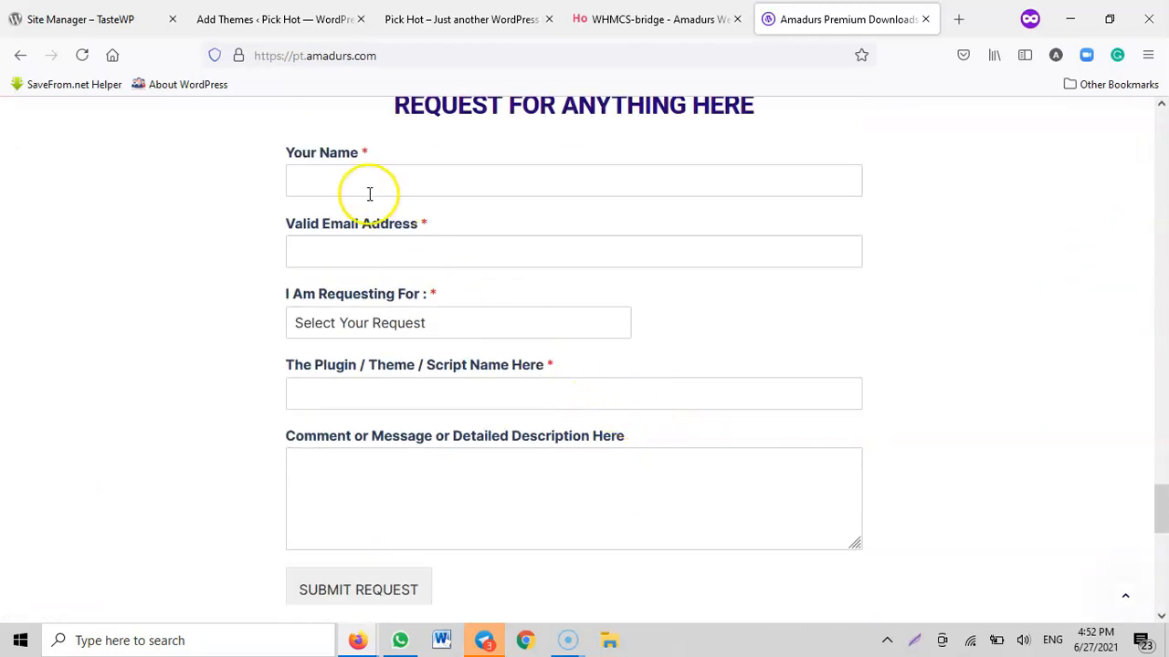
{"action": "scroll", "coordinate": [548, 122], "scroll_direction": "up", "scroll_amount": 1}
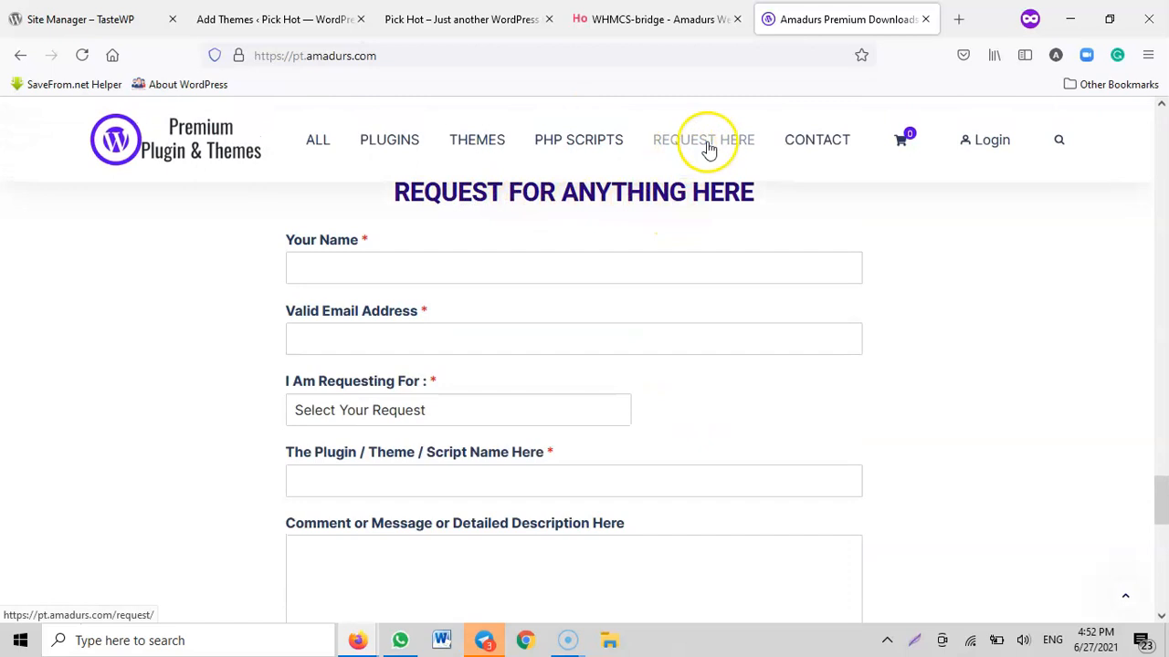
Go through the request types in the request form and choose WordPress Theme(s)
{"action": "left_click", "coordinate": [379, 266]}
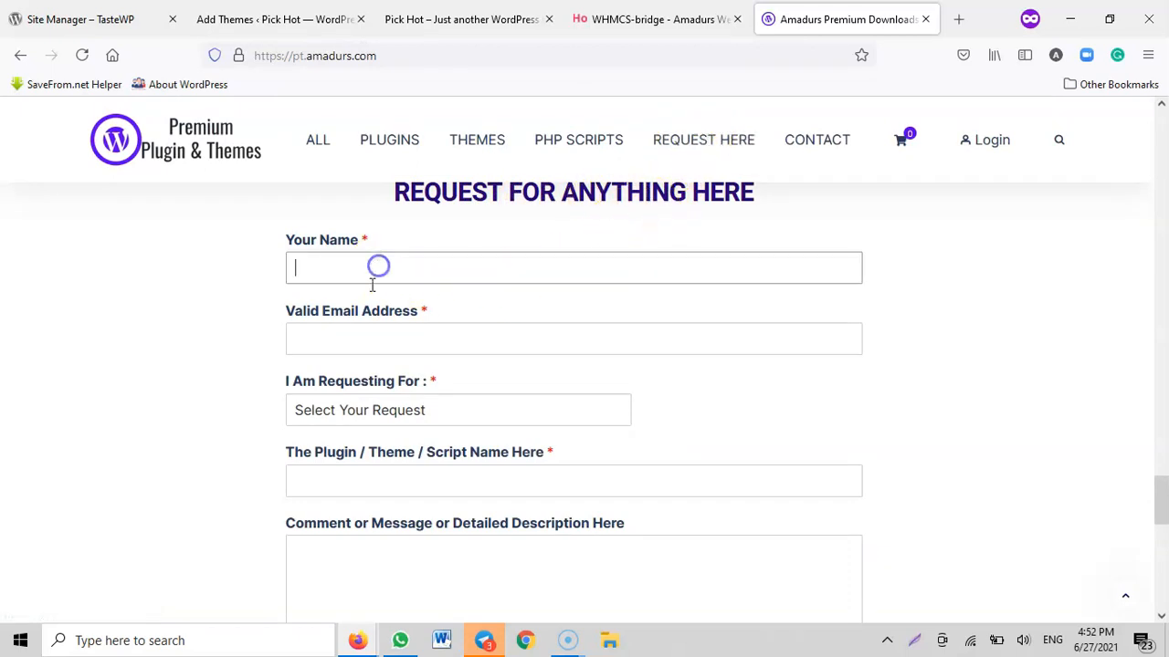
{"action": "left_click", "coordinate": [348, 337]}
{"action": "left_click", "coordinate": [374, 411]}
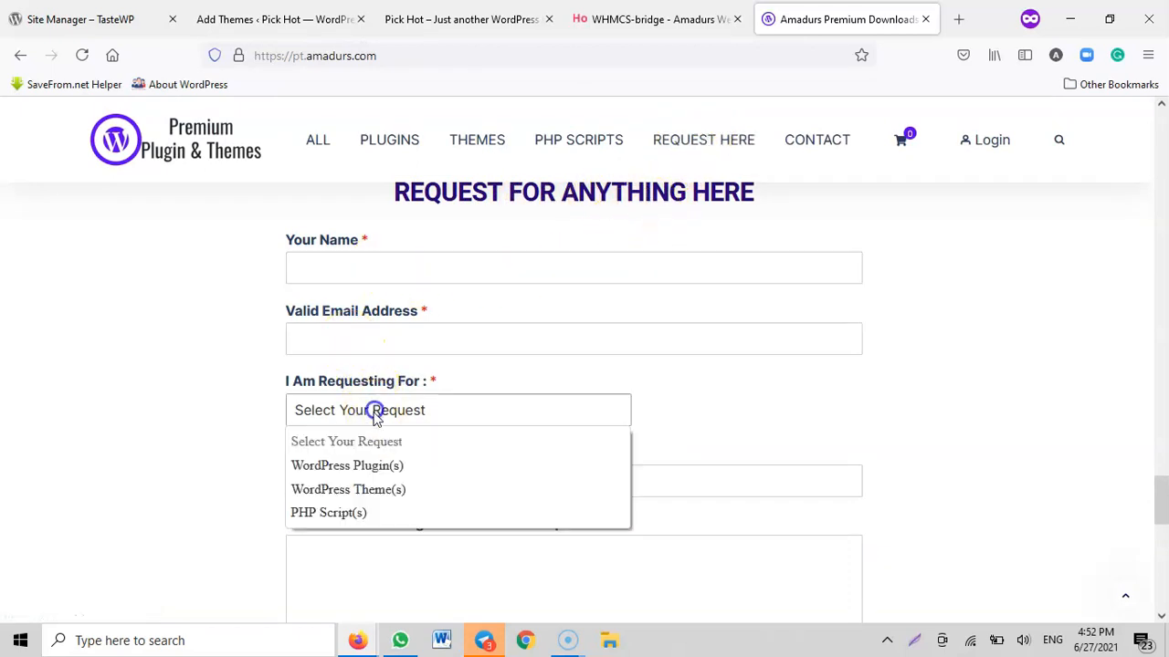
{"action": "left_click", "coordinate": [378, 464]}
{"action": "left_click", "coordinate": [360, 416]}
{"action": "left_click", "coordinate": [350, 490]}
{"action": "left_click", "coordinate": [365, 410]}
{"action": "left_click", "coordinate": [347, 498]}
{"action": "left_click", "coordinate": [373, 410]}
{"action": "left_click", "coordinate": [358, 513]}
{"action": "left_click", "coordinate": [391, 412]}
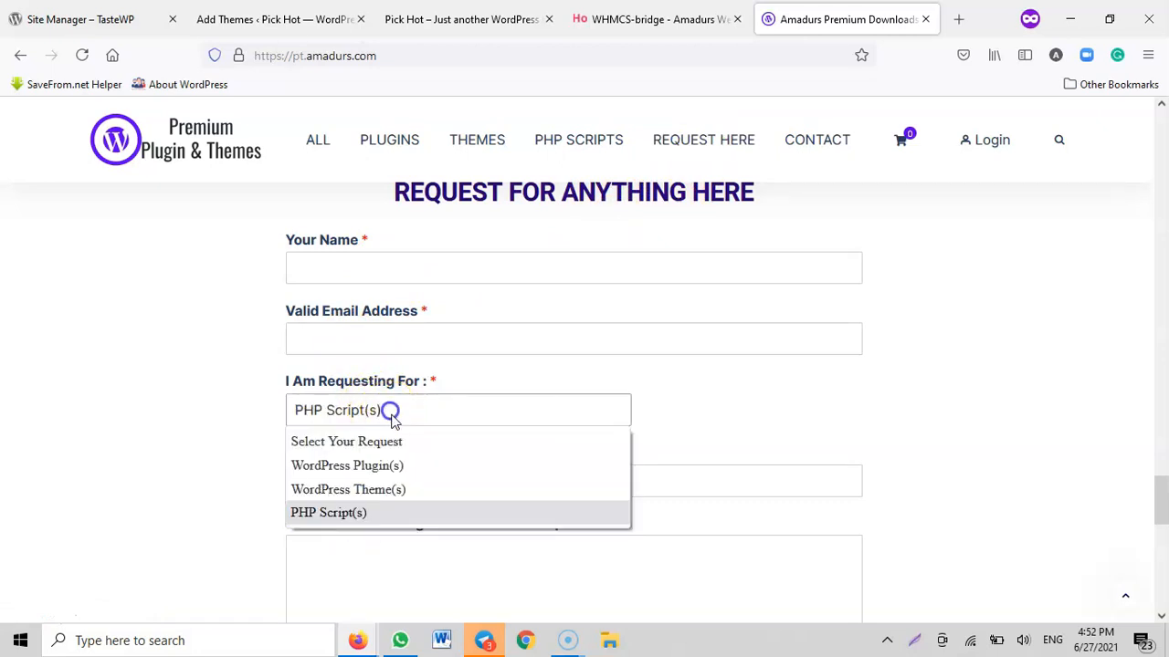
{"action": "left_click", "coordinate": [378, 465]}
{"action": "left_click", "coordinate": [386, 408]}
{"action": "left_click", "coordinate": [377, 489]}
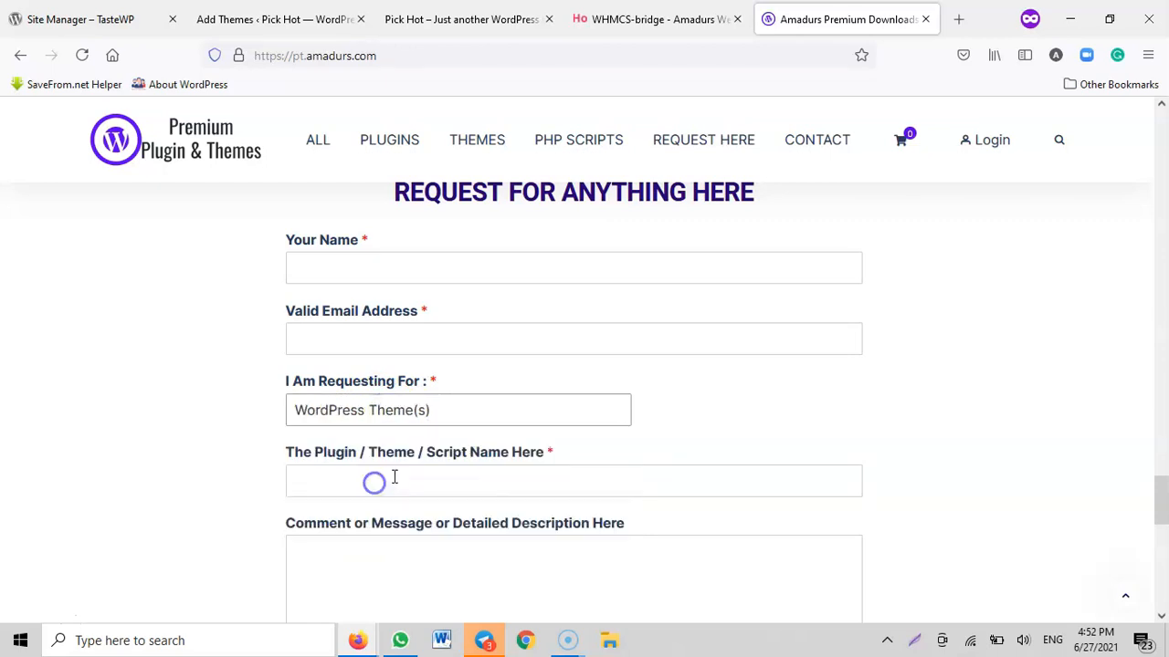
Check the item name and message fields and the submission option of the request form
{"action": "scroll", "coordinate": [394, 476], "scroll_direction": "down", "scroll_amount": 2}
{"action": "left_click", "coordinate": [346, 304]}
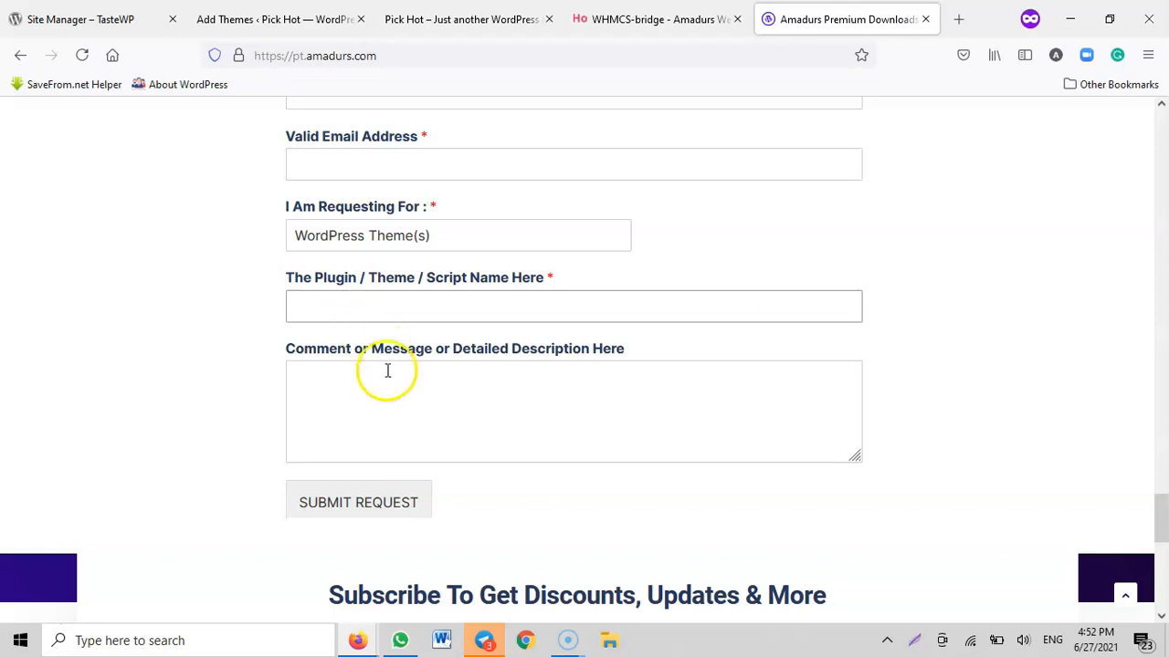
{"action": "left_click", "coordinate": [353, 389]}
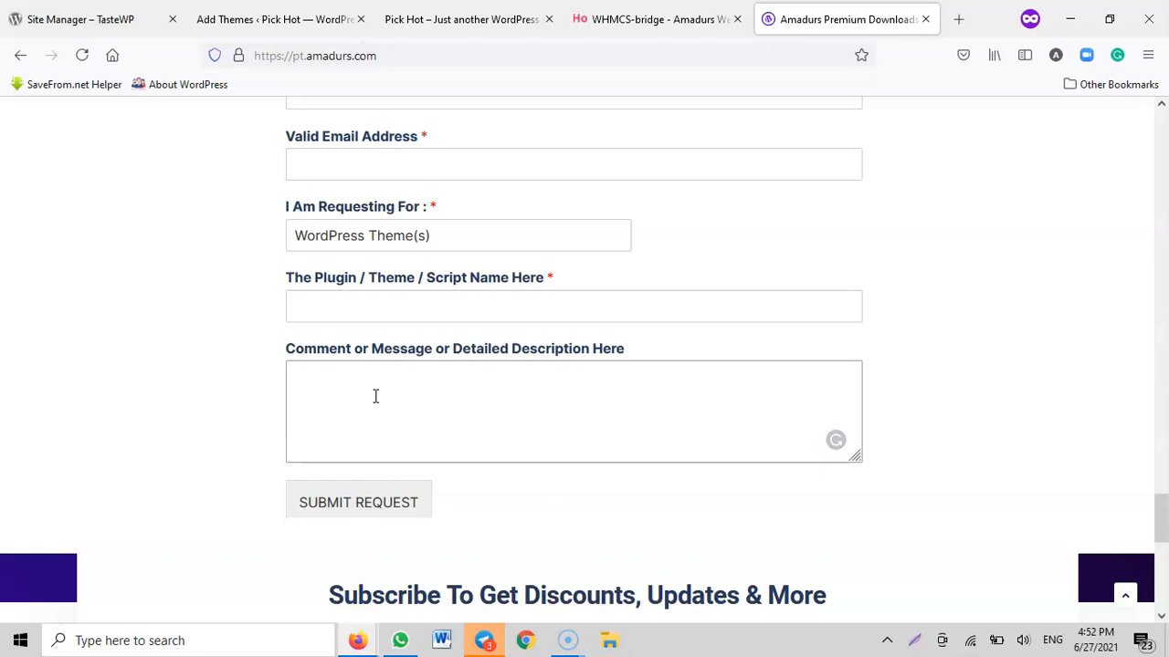
{"action": "left_click", "coordinate": [364, 490]}
Look over the FAQ and theme listings, and view the hosting provider's domain search page down to its contact details
{"action": "scroll", "coordinate": [566, 319], "scroll_direction": "up", "scroll_amount": 6}
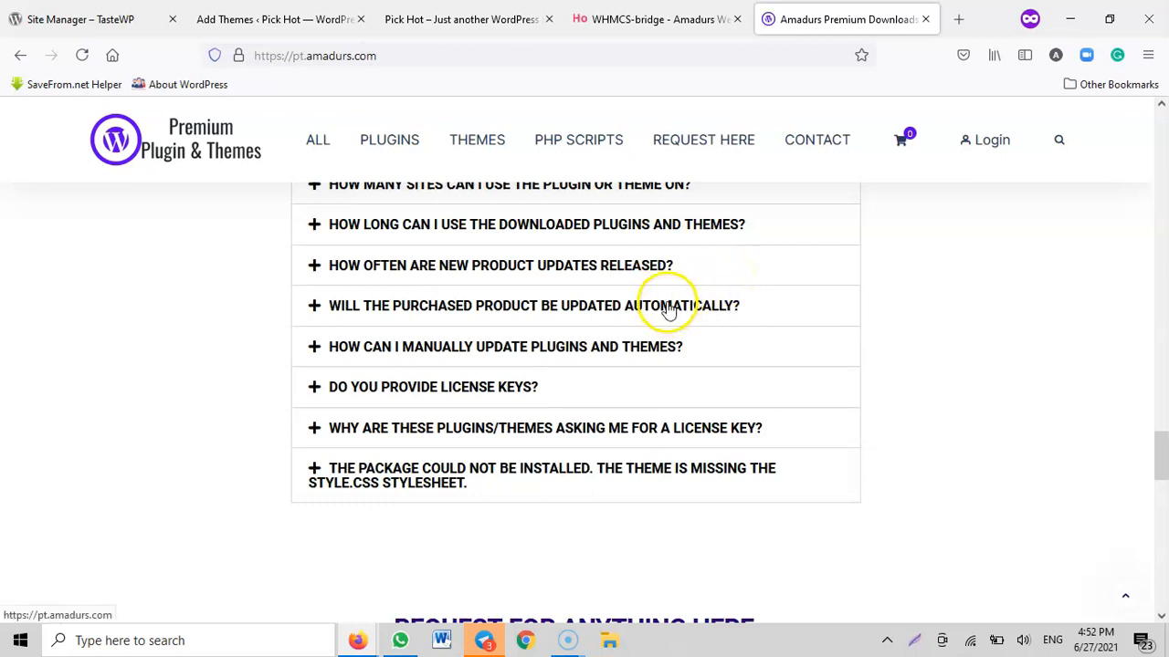
{"action": "scroll", "coordinate": [669, 310], "scroll_direction": "up", "scroll_amount": 15}
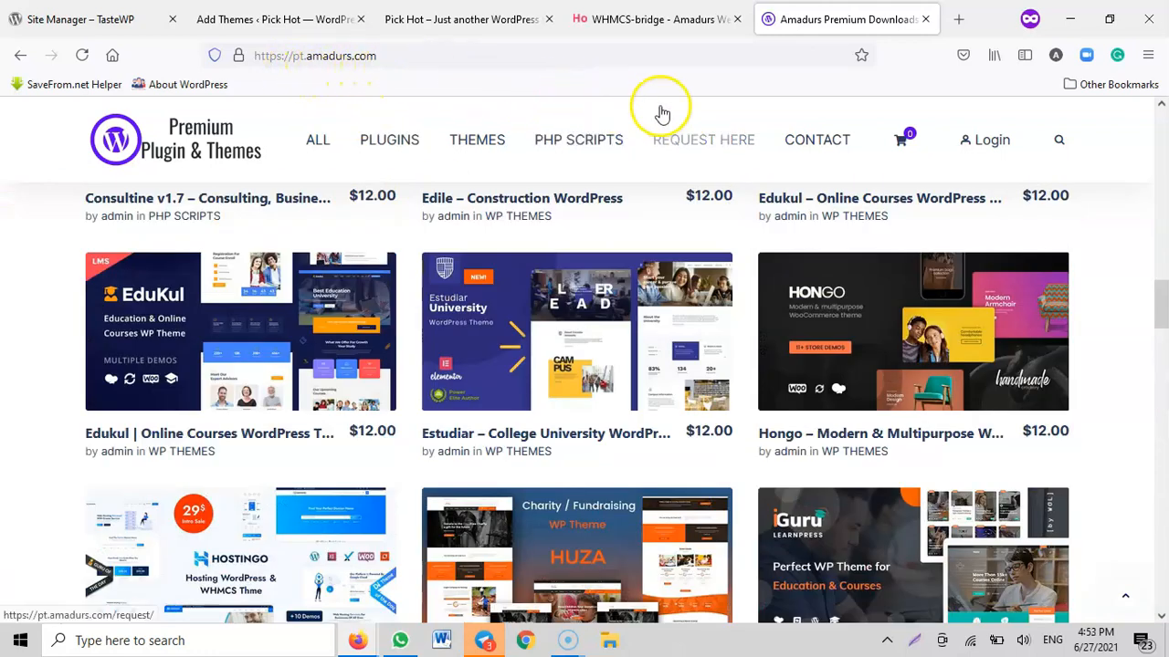
{"action": "left_click", "coordinate": [667, 26]}
{"action": "scroll", "coordinate": [555, 373], "scroll_direction": "down", "scroll_amount": 3}
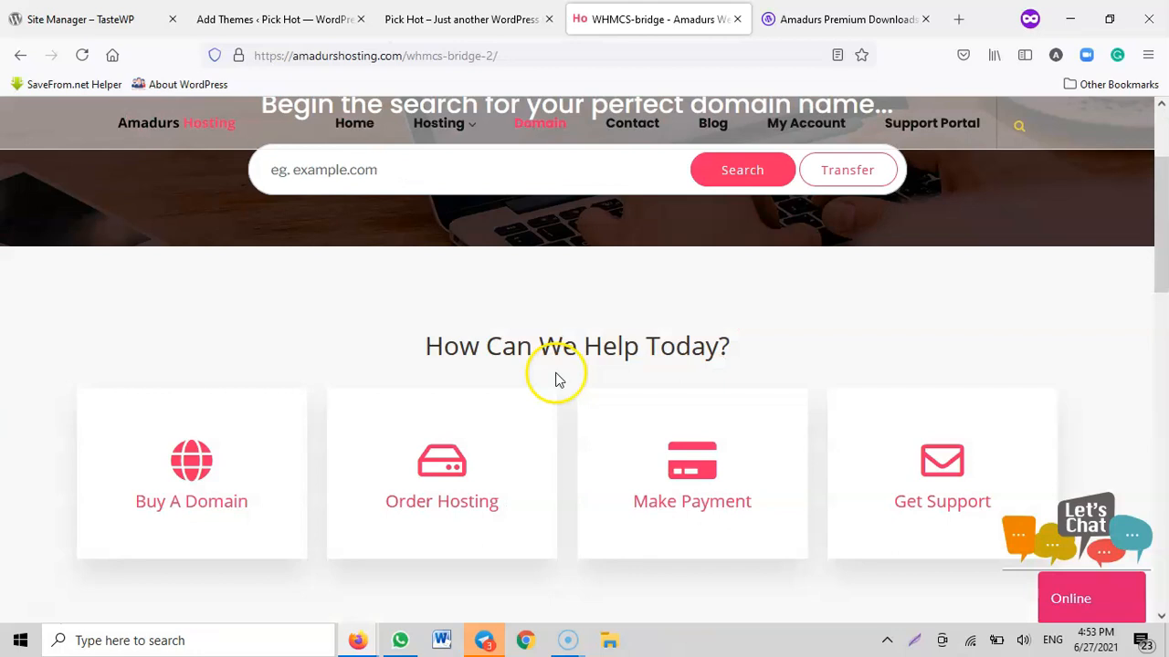
{"action": "scroll", "coordinate": [557, 380], "scroll_direction": "up", "scroll_amount": 3}
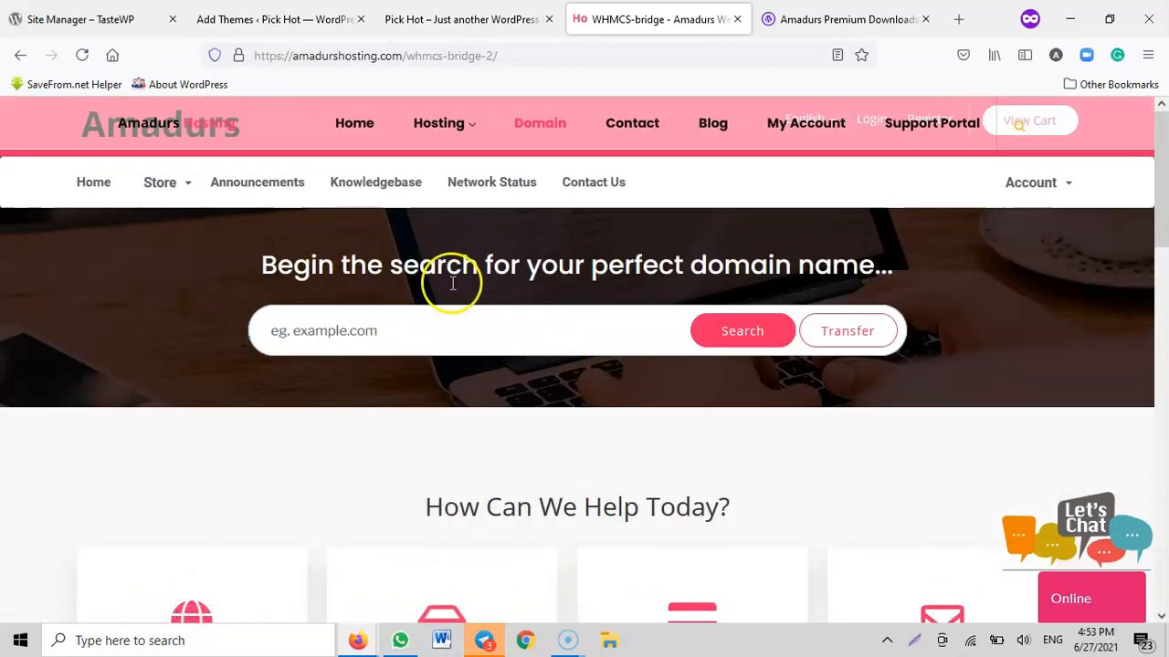
{"action": "scroll", "coordinate": [547, 300], "scroll_direction": "down", "scroll_amount": 1}
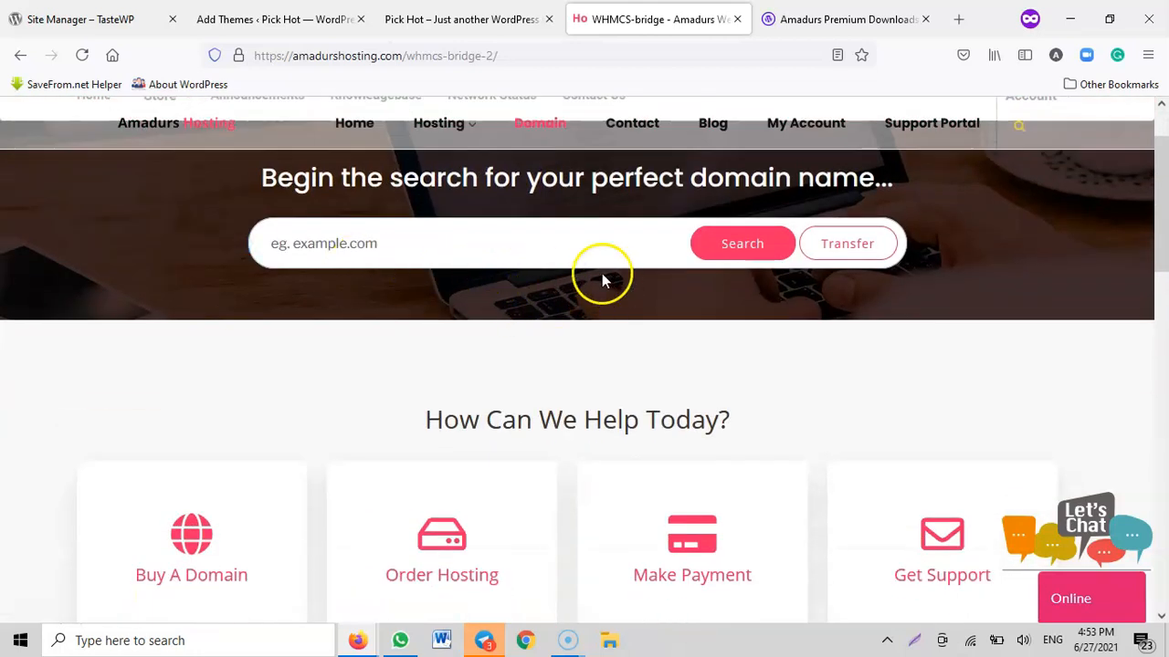
{"action": "scroll", "coordinate": [639, 292], "scroll_direction": "down", "scroll_amount": 8}
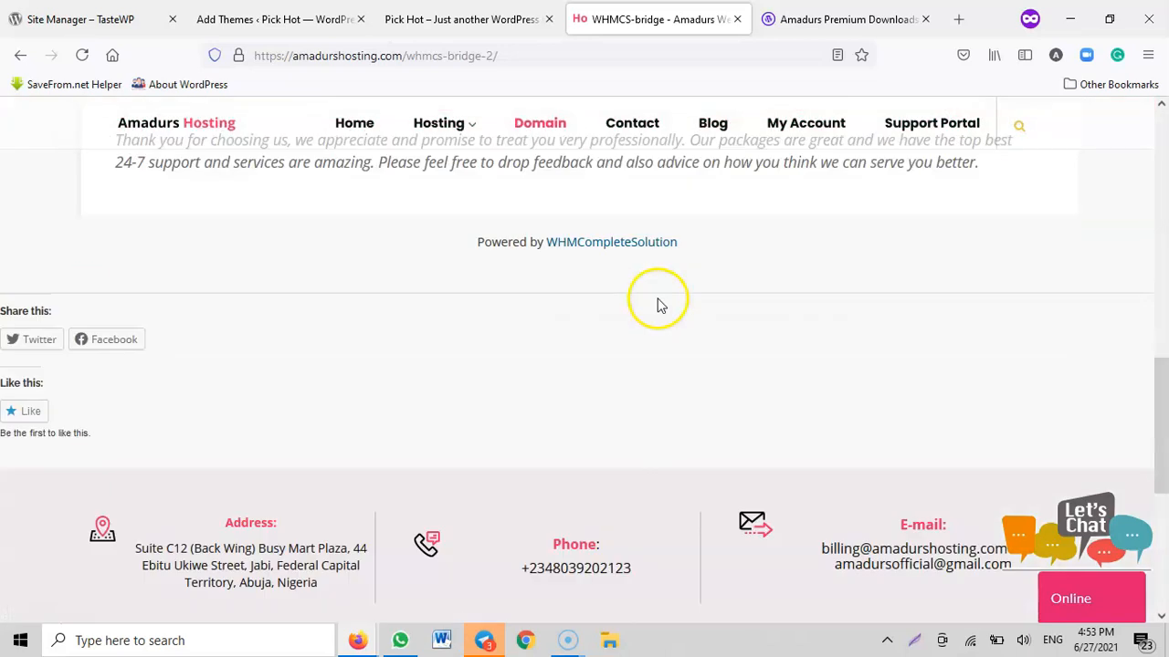
{"action": "scroll", "coordinate": [659, 302], "scroll_direction": "up", "scroll_amount": 8}
{"action": "scroll", "coordinate": [661, 263], "scroll_direction": "up", "scroll_amount": 1}
Return to the practice site's Add Themes page and open the theme upload form
{"action": "left_click", "coordinate": [448, 18]}
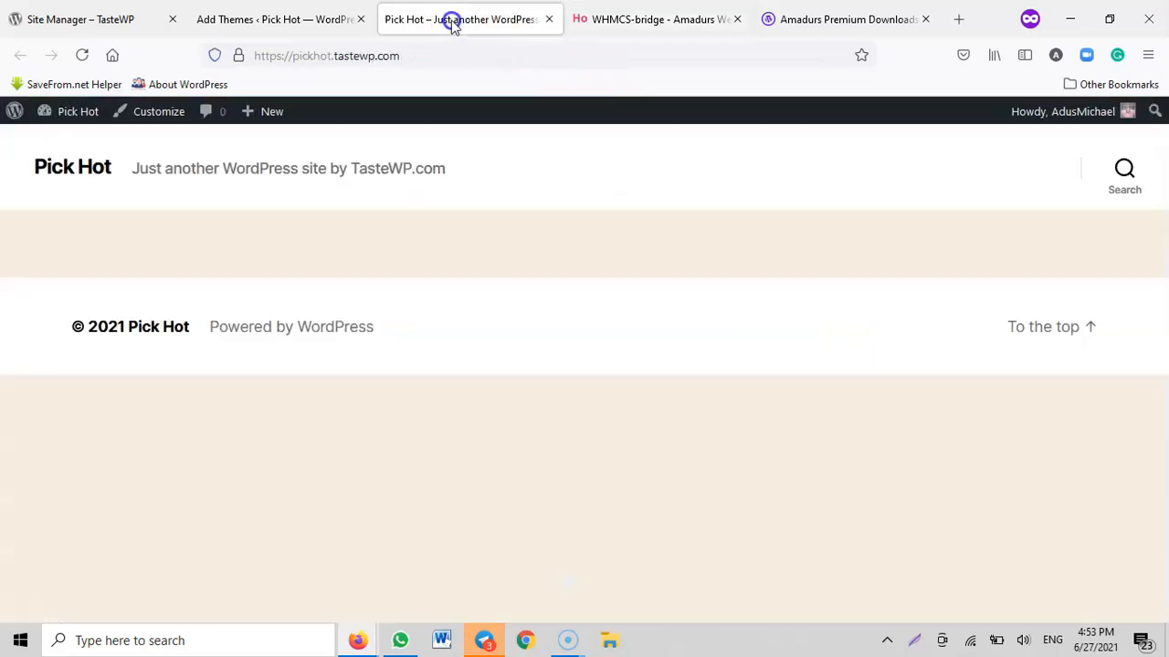
{"action": "left_click", "coordinate": [263, 18]}
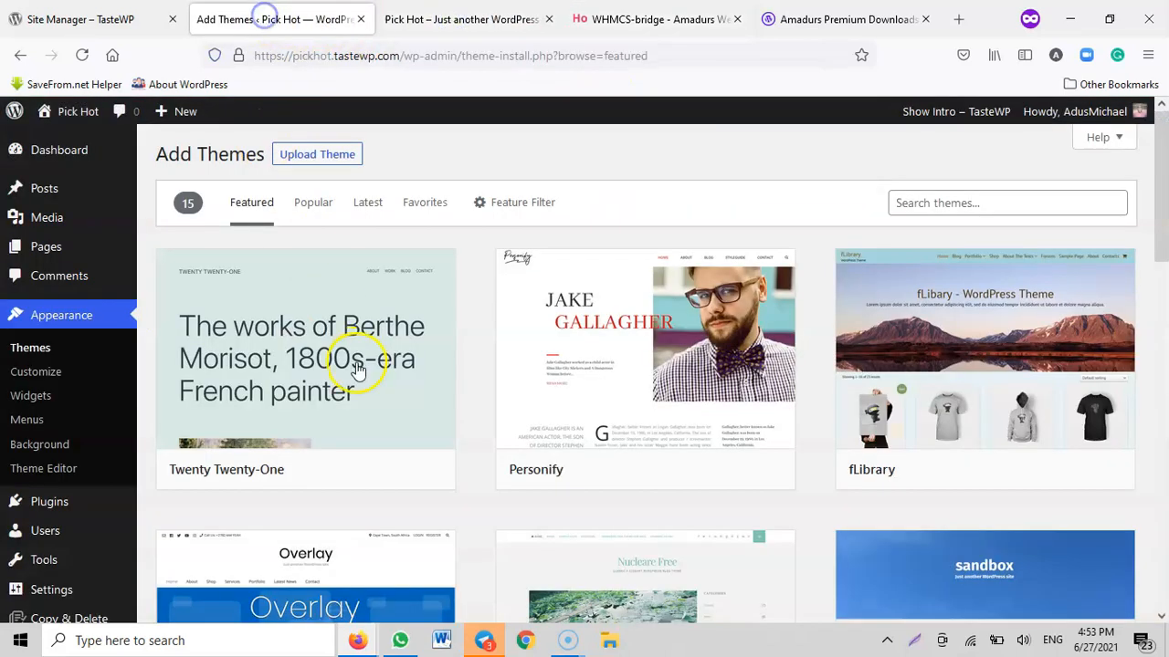
{"action": "left_click", "coordinate": [315, 154]}
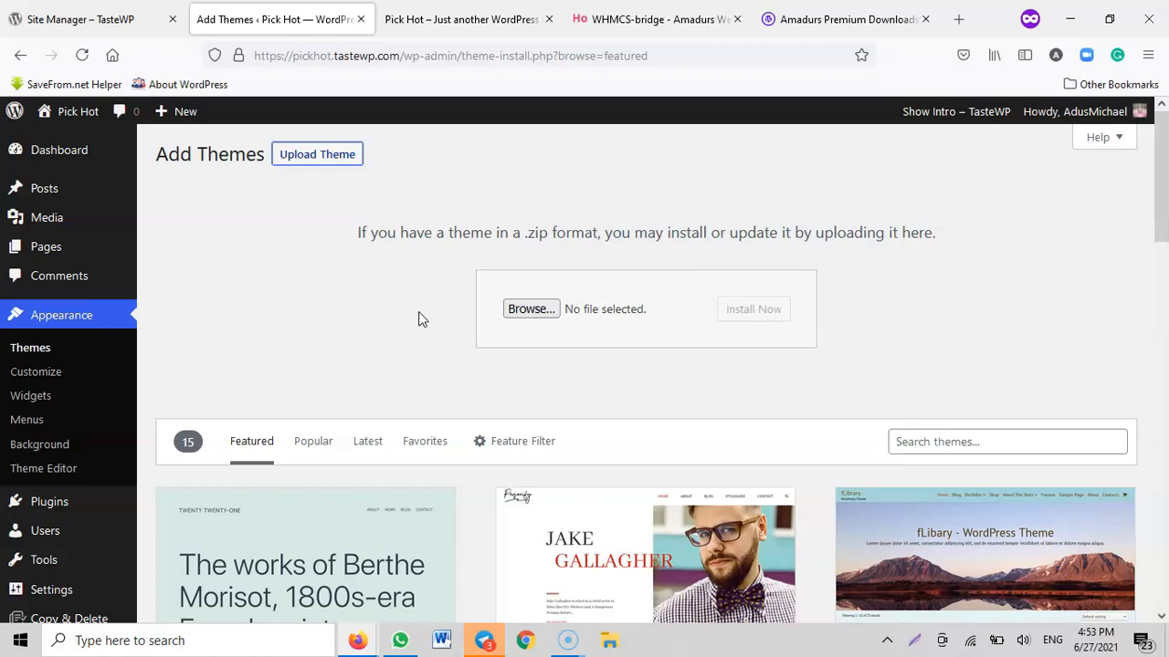
Search the WordPress theme directory for "astra"
{"action": "scroll", "coordinate": [484, 338], "scroll_direction": "down", "scroll_amount": 4}
{"action": "scroll", "coordinate": [559, 361], "scroll_direction": "up", "scroll_amount": 2}
{"action": "left_click", "coordinate": [923, 269]}
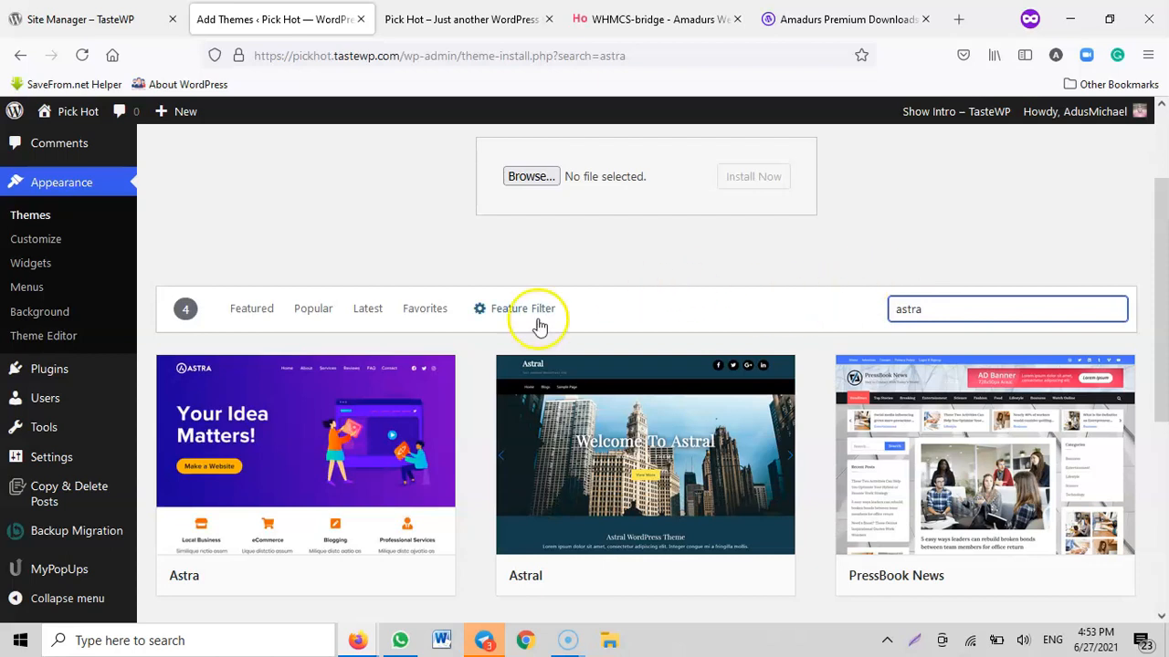
{"action": "scroll", "coordinate": [329, 452], "scroll_direction": "down", "scroll_amount": 1}
{"action": "scroll", "coordinate": [329, 452], "scroll_direction": "down", "scroll_amount": 1}
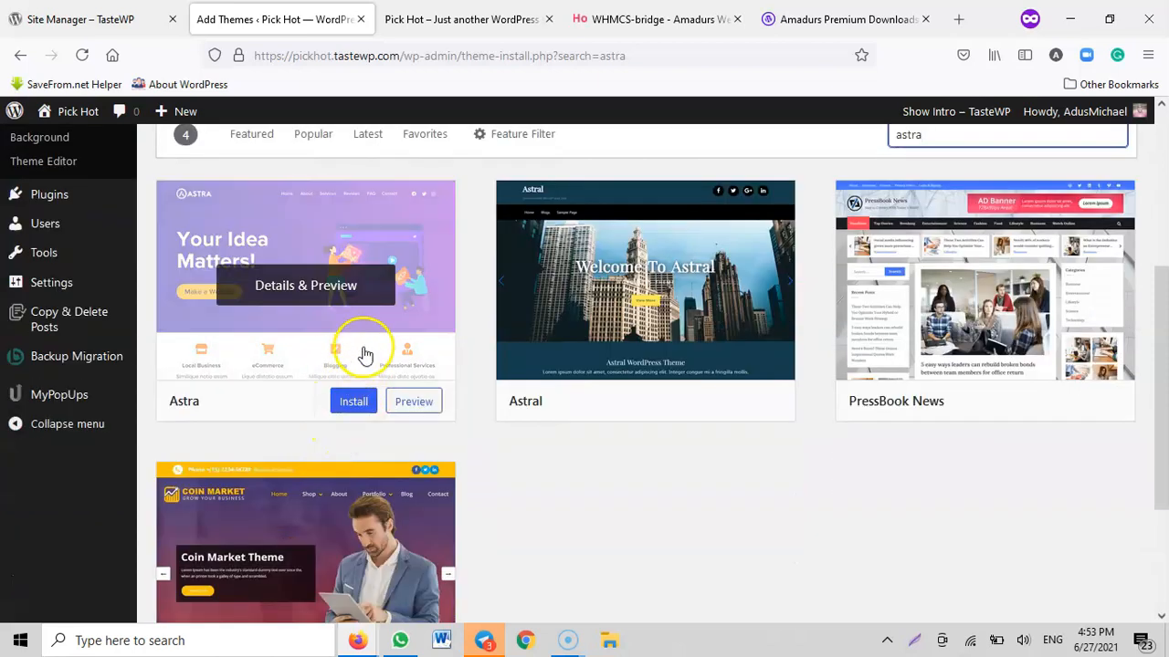
Install and activate the Astra theme, and reload the site's front page
{"action": "left_click", "coordinate": [350, 401]}
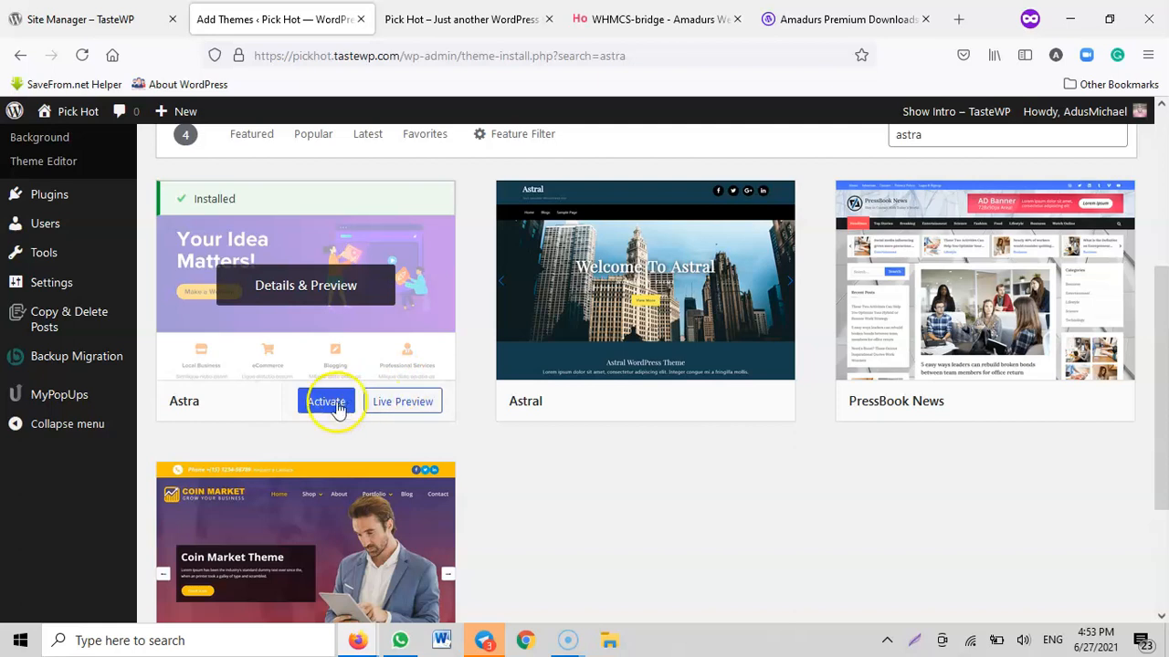
{"action": "left_click", "coordinate": [354, 384]}
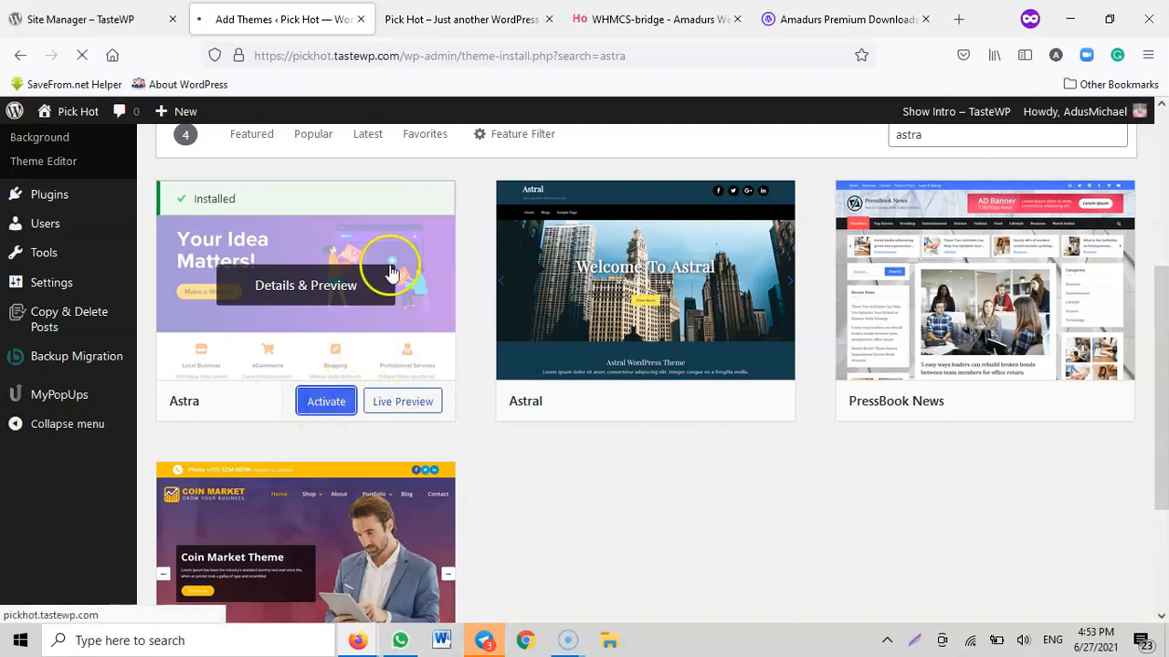
{"action": "left_click", "coordinate": [418, 17]}
{"action": "left_click", "coordinate": [82, 55]}
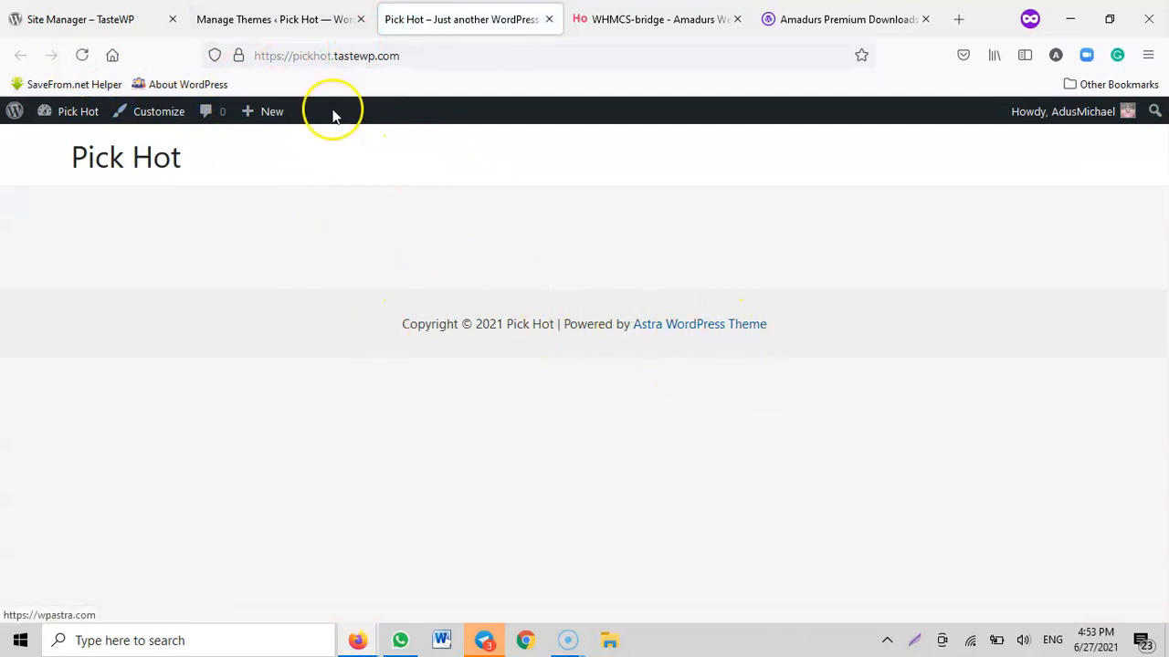
Install the Starter Templates importer plugin from the Astra options page
{"action": "left_click", "coordinate": [269, 20]}
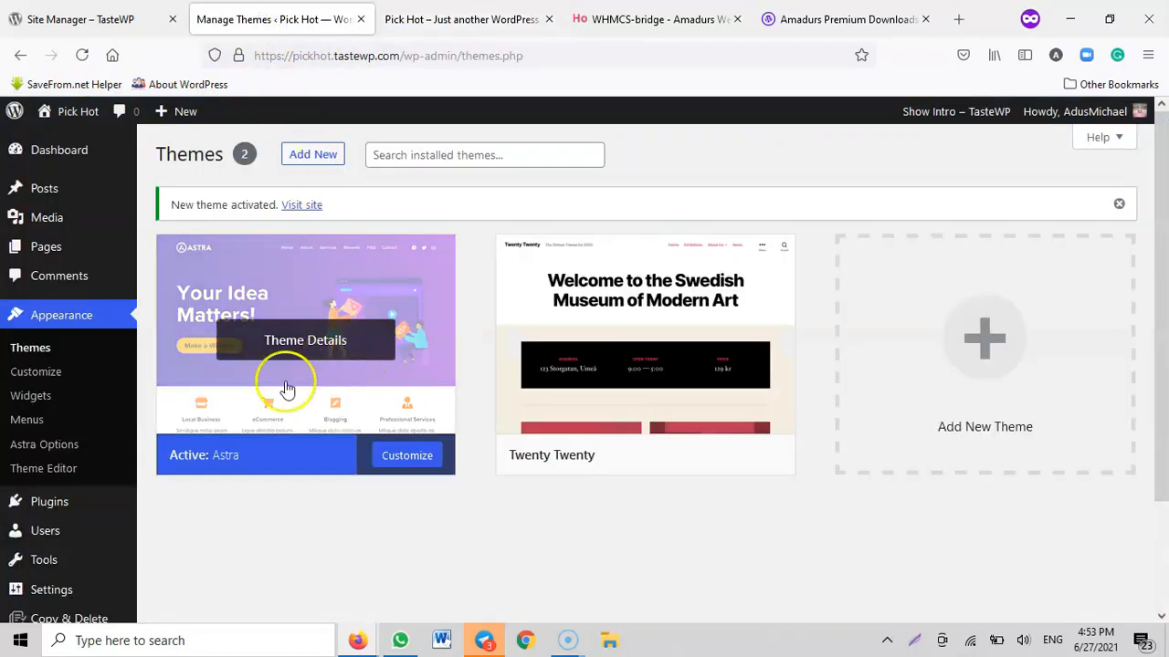
{"action": "left_click", "coordinate": [55, 447]}
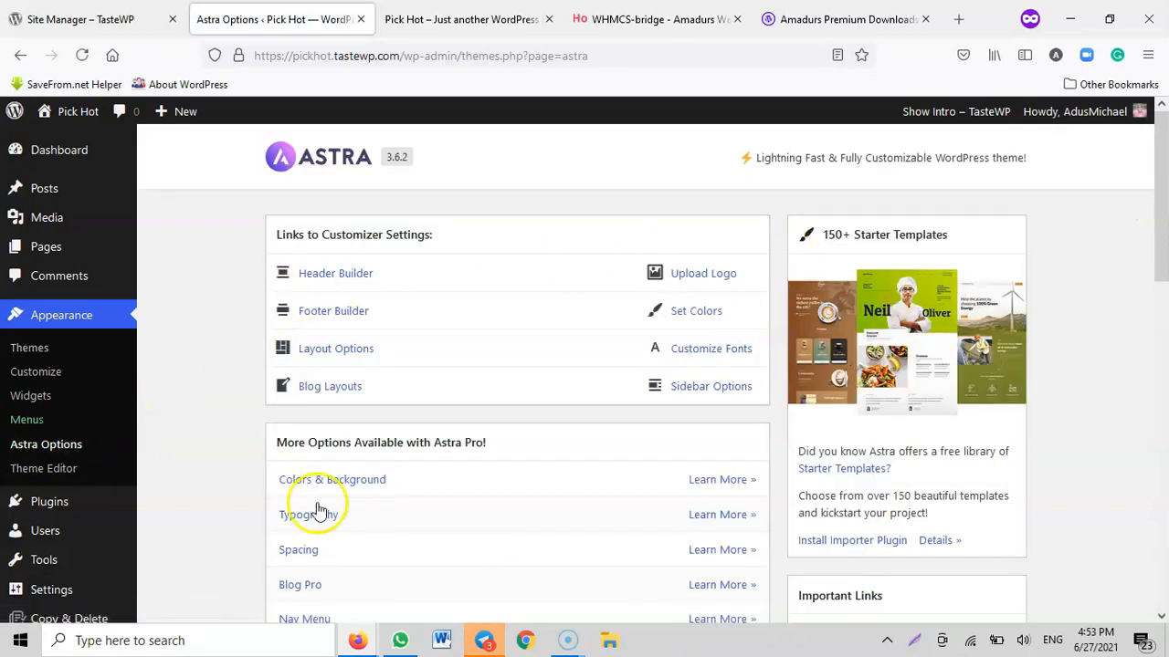
{"action": "scroll", "coordinate": [968, 454], "scroll_direction": "down", "scroll_amount": 1}
{"action": "scroll", "coordinate": [968, 453], "scroll_direction": "down", "scroll_amount": 2}
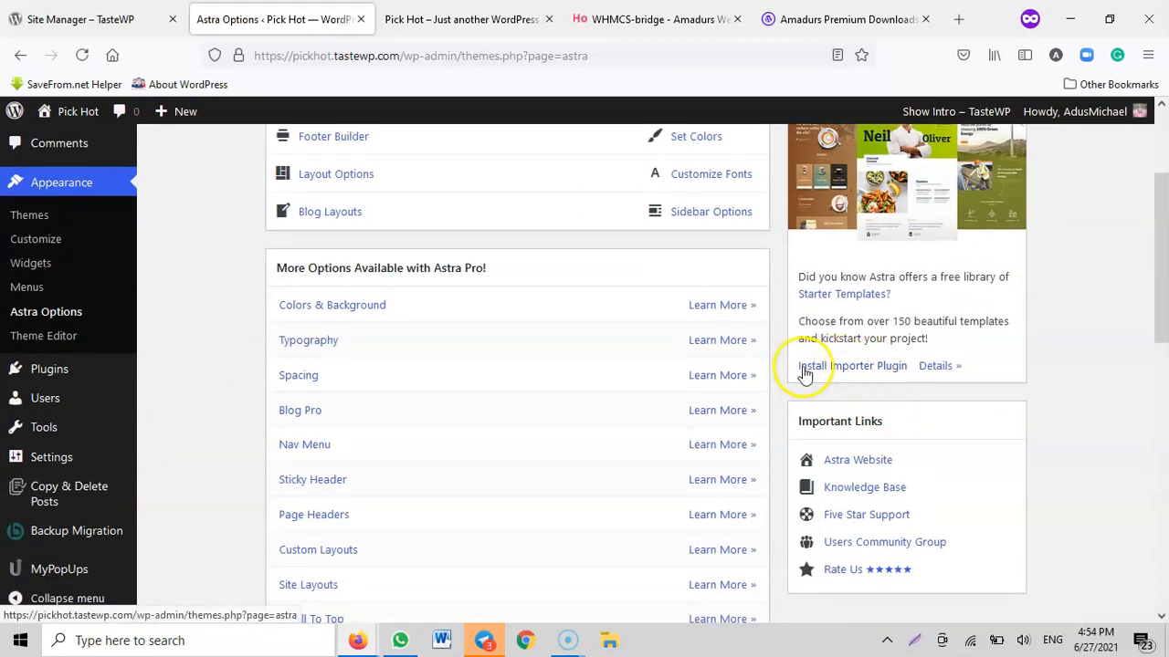
{"action": "left_click", "coordinate": [865, 370]}
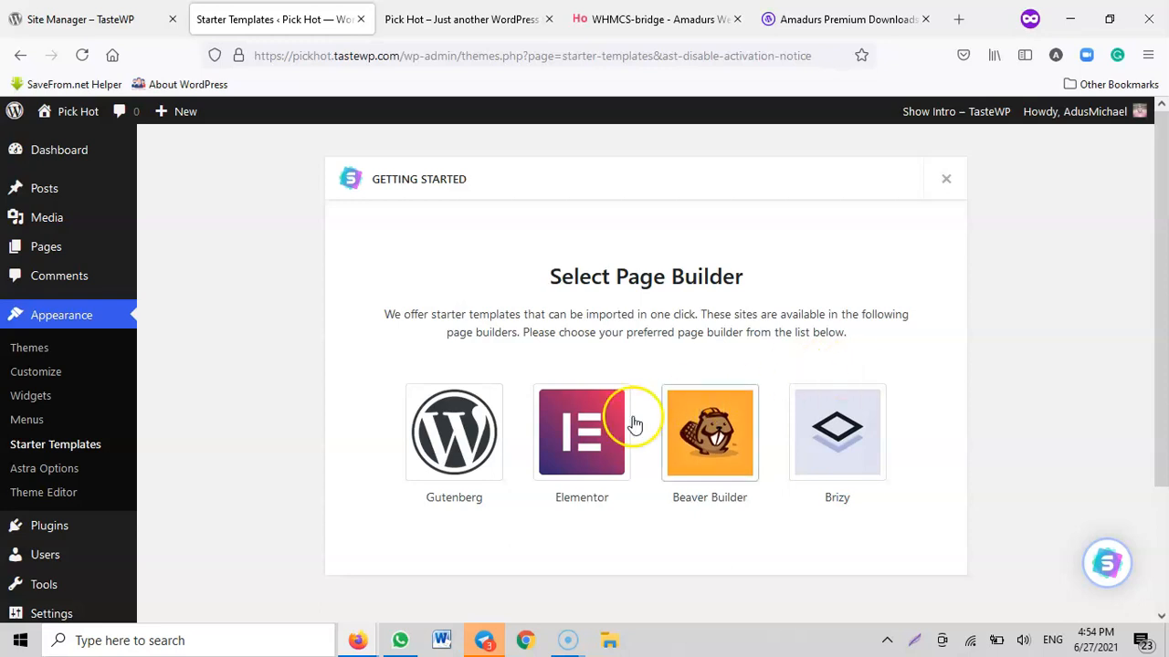
Choose Elementor as the page builder and filter the starter templates to free ones
{"action": "left_click", "coordinate": [586, 430]}
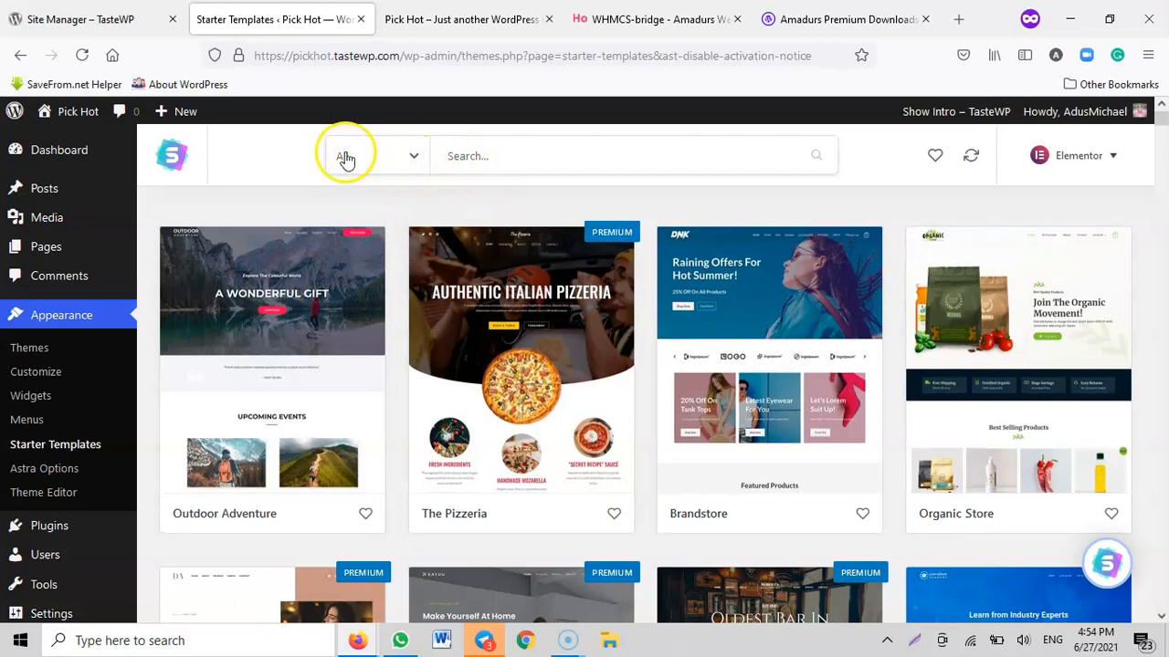
{"action": "left_click", "coordinate": [415, 162]}
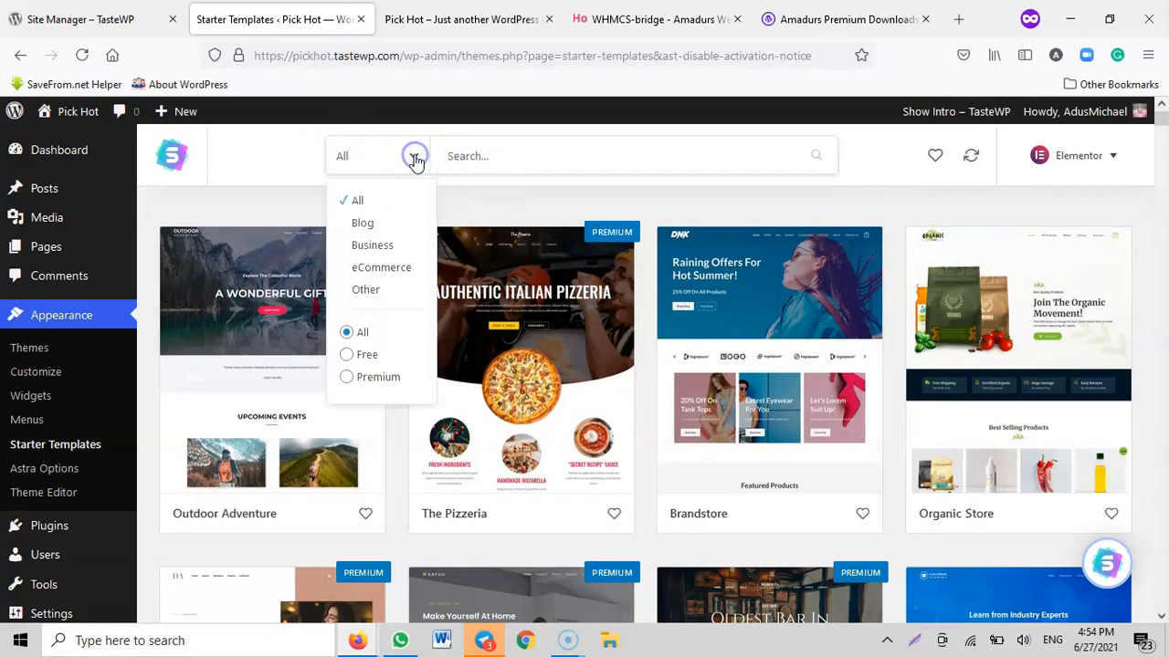
{"action": "left_click", "coordinate": [348, 355]}
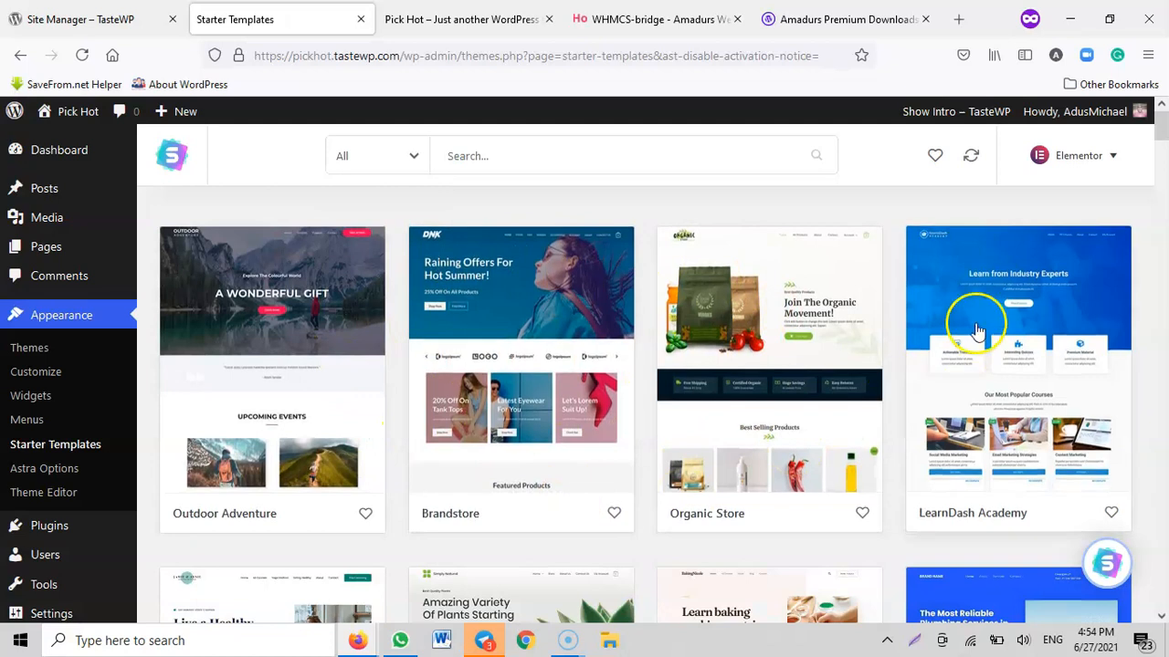
Look through the free starter templates and open the Digital Agency template
{"action": "scroll", "coordinate": [503, 395], "scroll_direction": "down", "scroll_amount": 1}
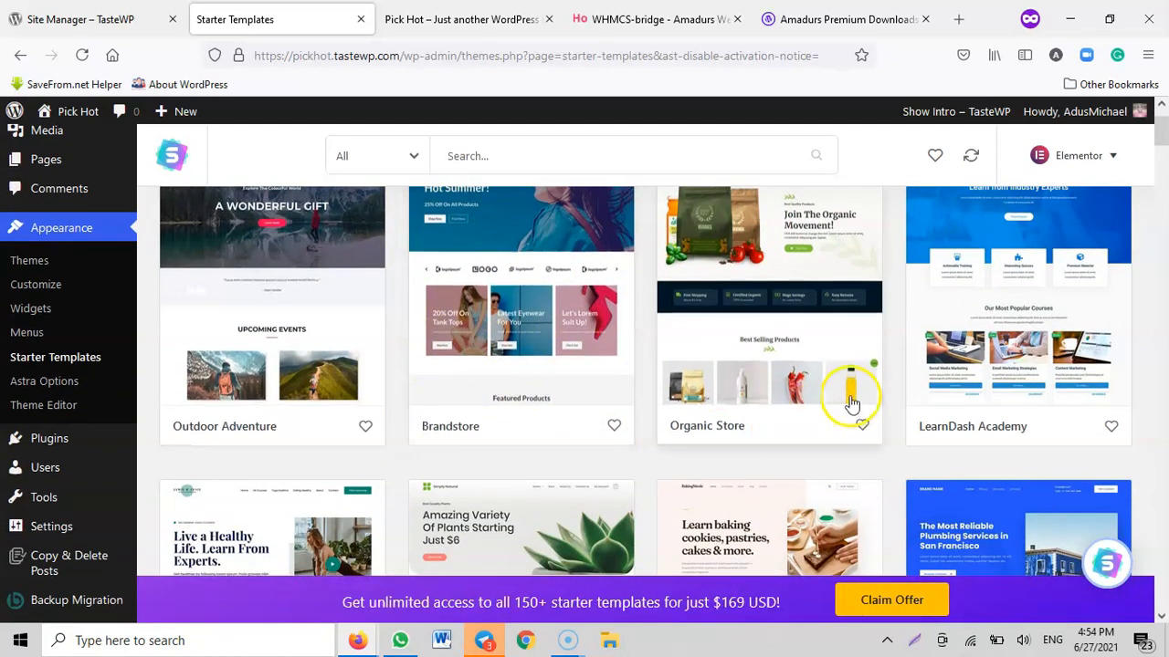
{"action": "scroll", "coordinate": [568, 365], "scroll_direction": "down", "scroll_amount": 4}
{"action": "scroll", "coordinate": [722, 367], "scroll_direction": "down", "scroll_amount": 5}
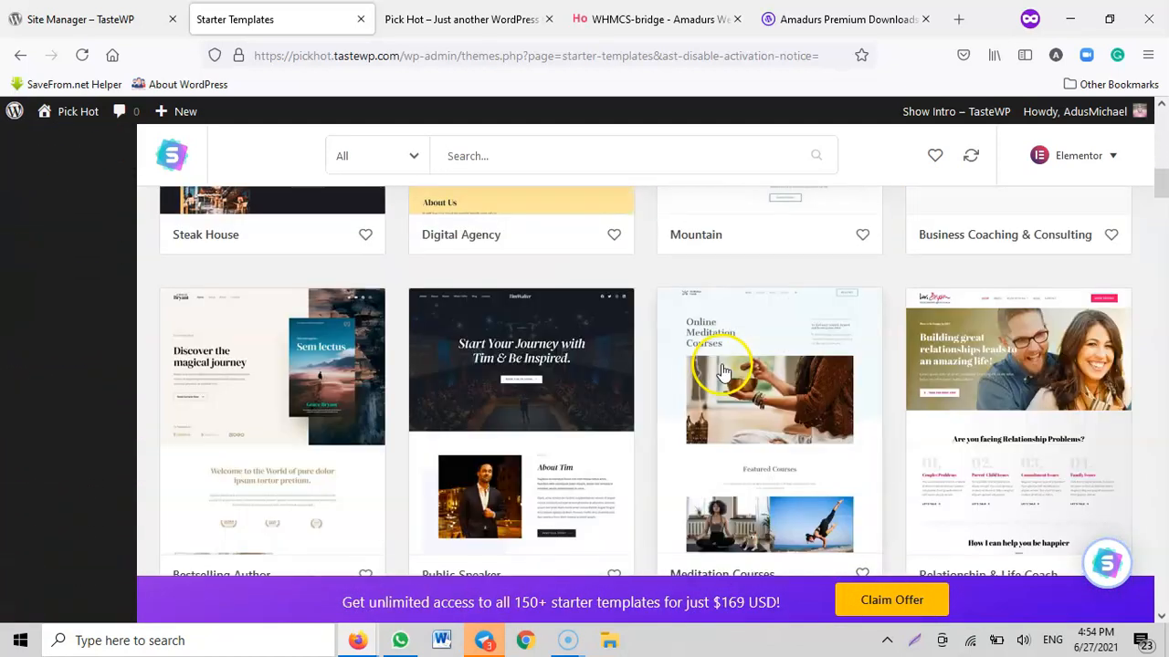
{"action": "scroll", "coordinate": [794, 373], "scroll_direction": "down", "scroll_amount": 3}
{"action": "scroll", "coordinate": [799, 375], "scroll_direction": "down", "scroll_amount": 8}
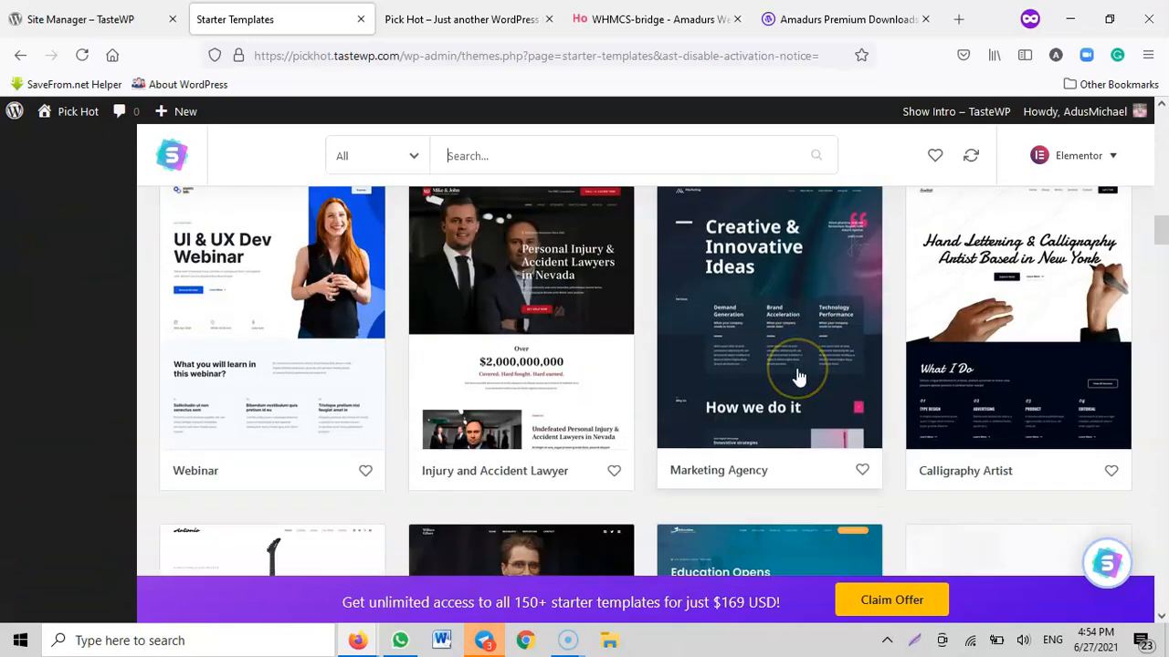
{"action": "scroll", "coordinate": [799, 375], "scroll_direction": "down", "scroll_amount": 7}
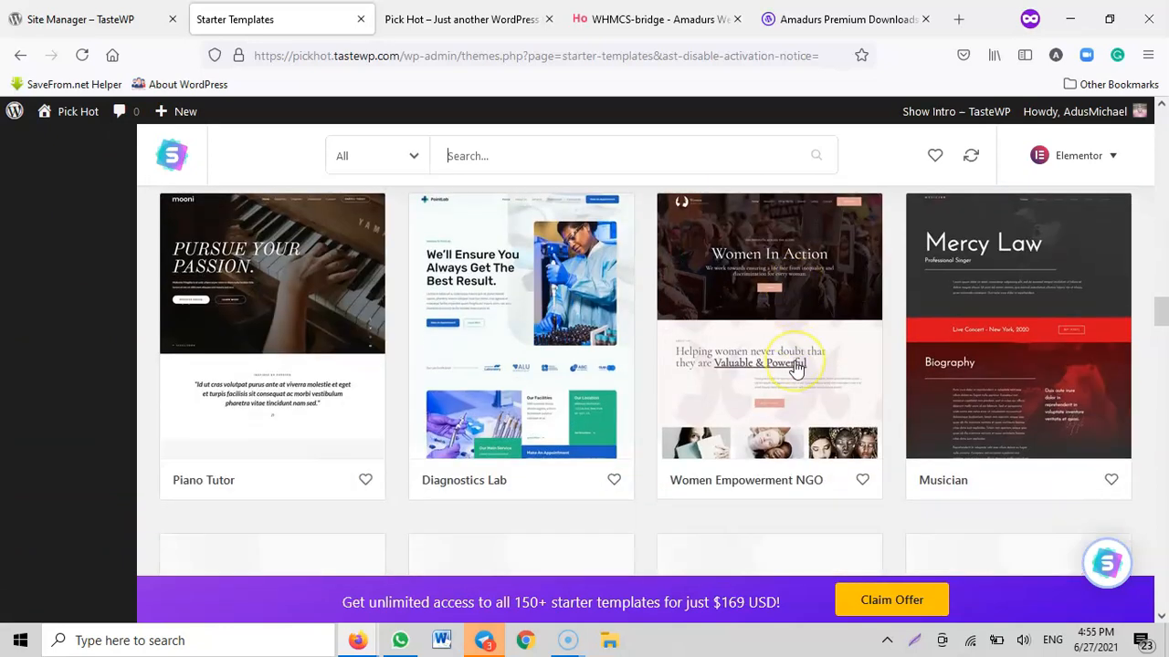
{"action": "scroll", "coordinate": [794, 367], "scroll_direction": "down", "scroll_amount": 8}
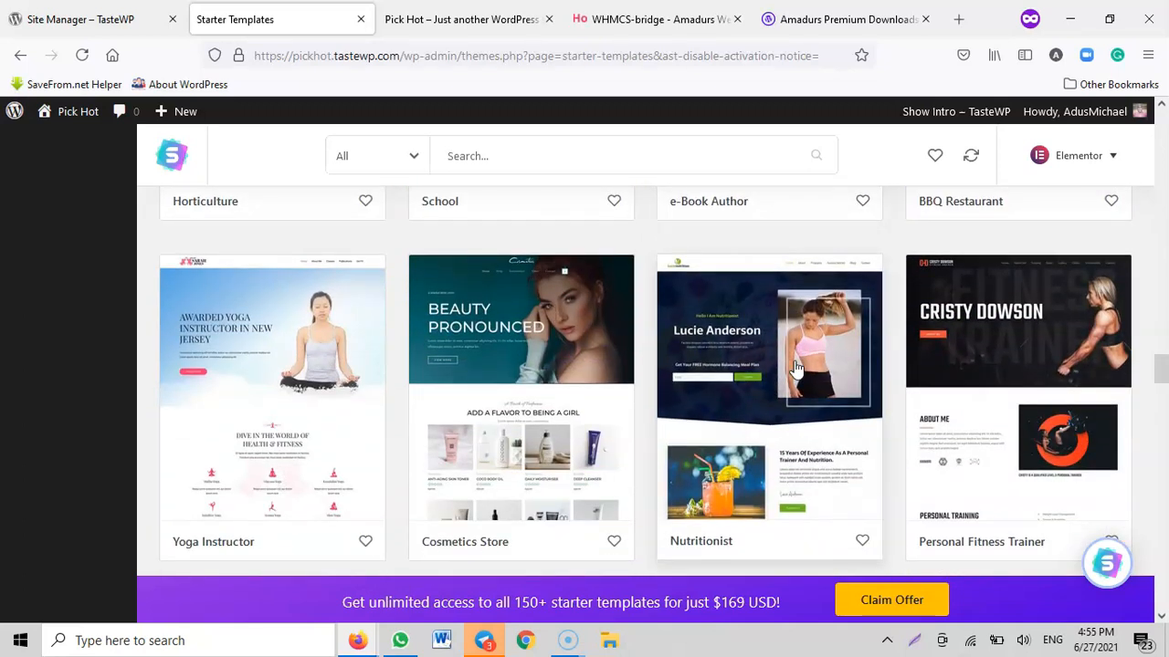
{"action": "scroll", "coordinate": [795, 367], "scroll_direction": "down", "scroll_amount": 4}
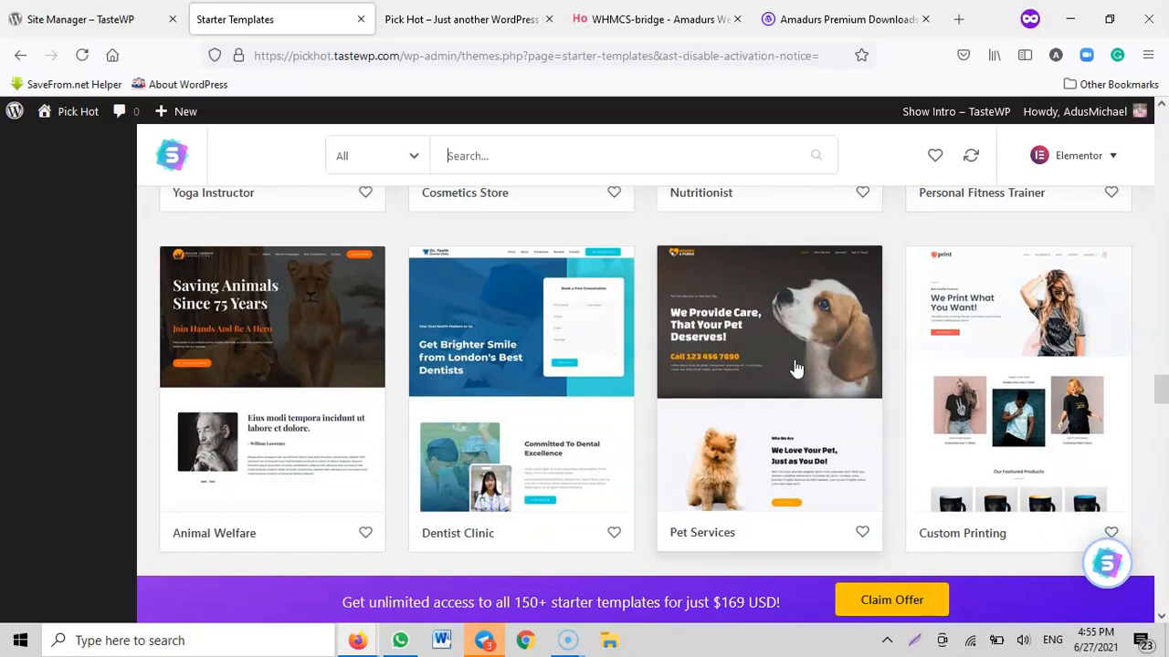
{"action": "scroll", "coordinate": [794, 367], "scroll_direction": "down", "scroll_amount": 8}
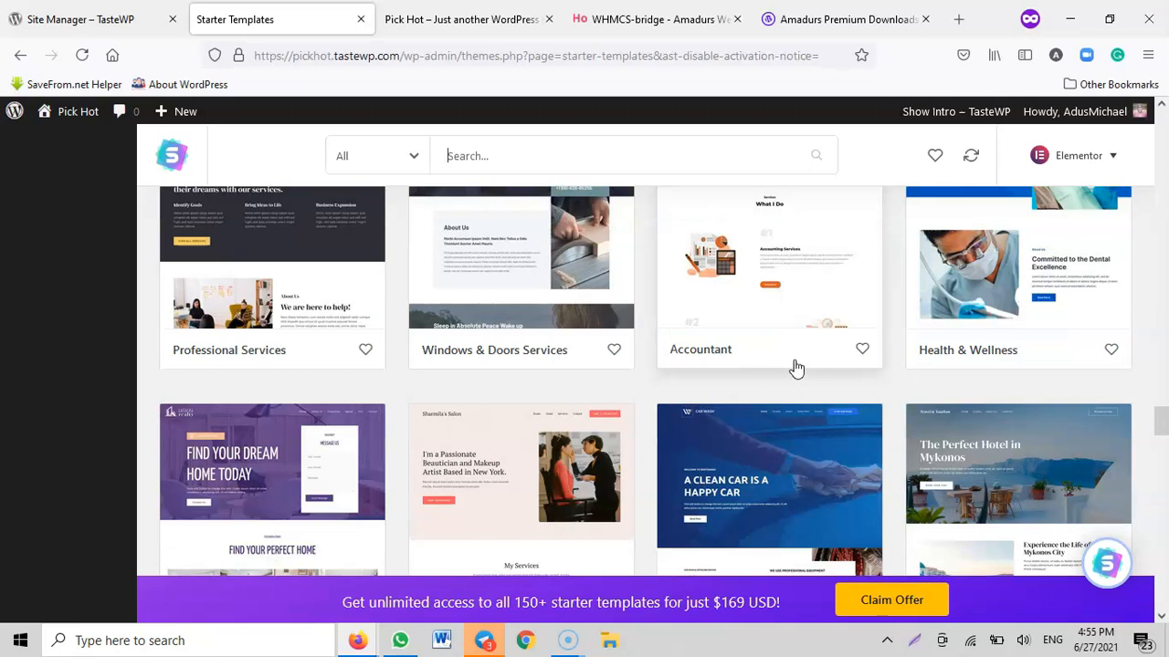
{"action": "scroll", "coordinate": [796, 367], "scroll_direction": "down", "scroll_amount": 12}
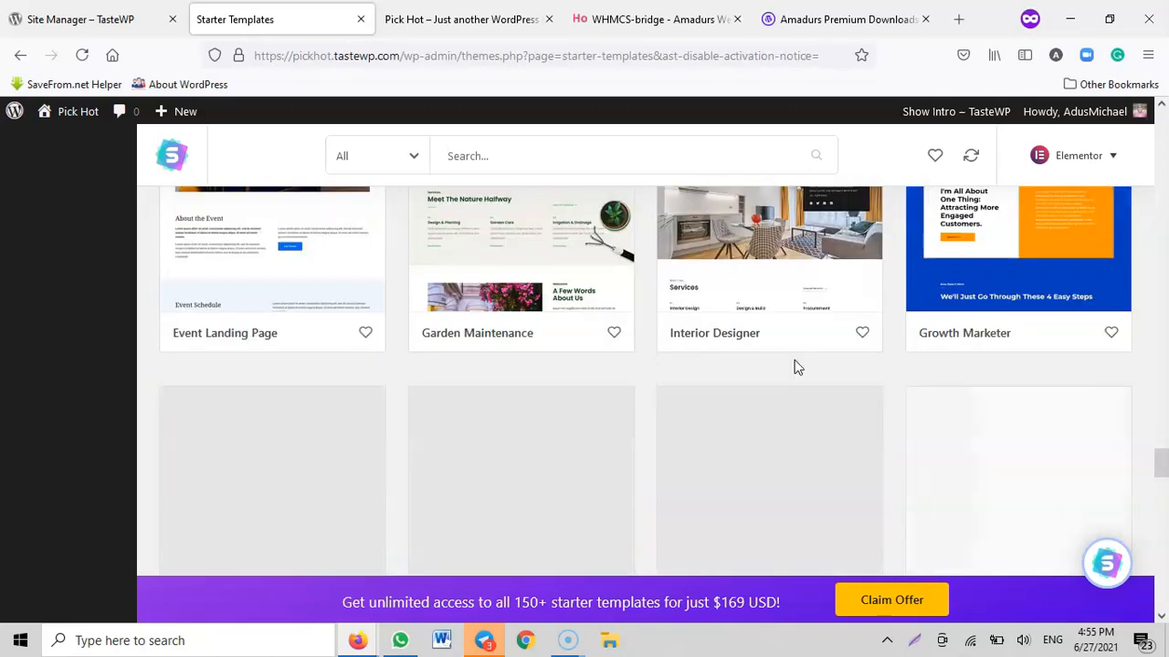
{"action": "scroll", "coordinate": [796, 367], "scroll_direction": "down", "scroll_amount": 1}
{"action": "scroll", "coordinate": [796, 368], "scroll_direction": "down", "scroll_amount": 1}
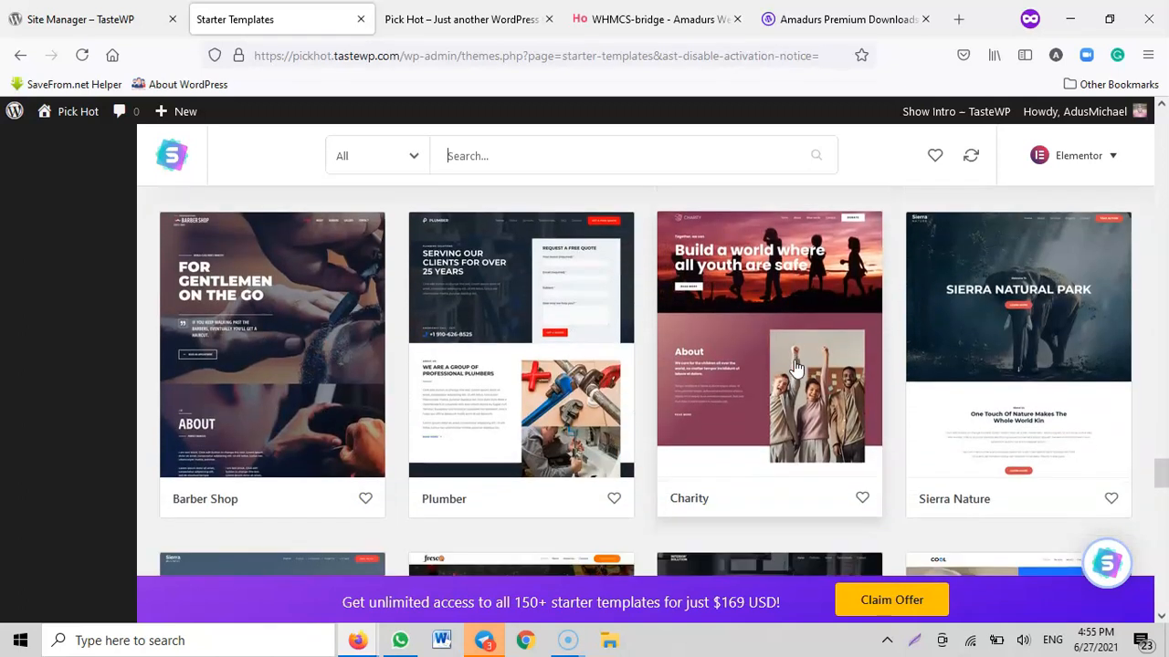
{"action": "scroll", "coordinate": [796, 367], "scroll_direction": "down", "scroll_amount": 7}
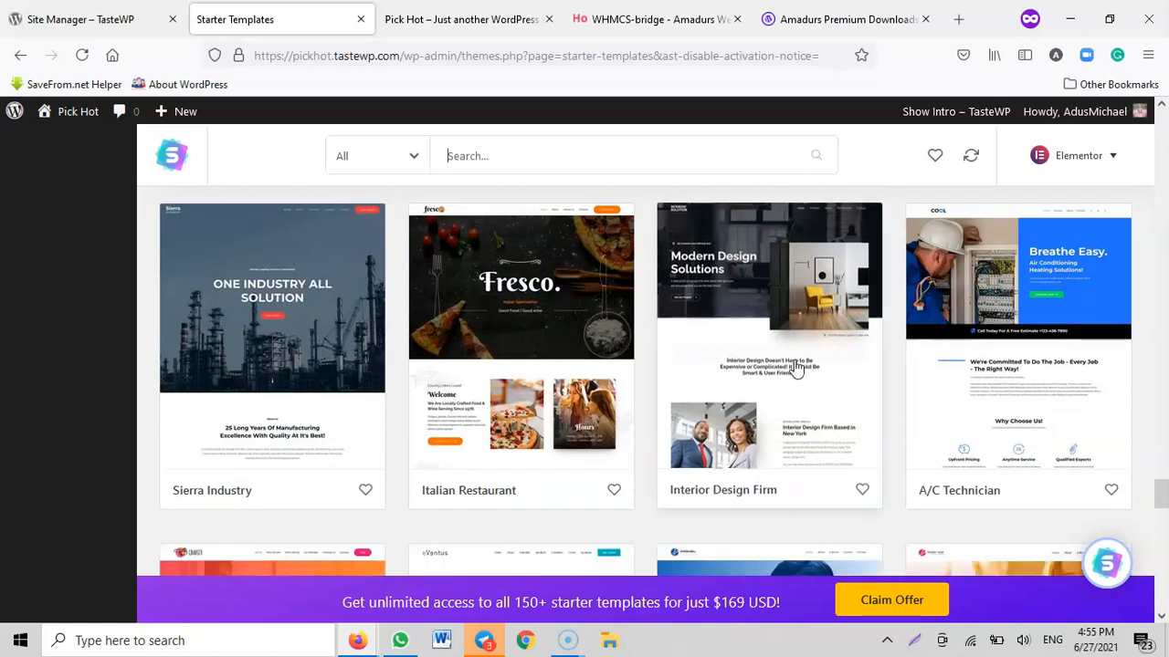
{"action": "scroll", "coordinate": [797, 367], "scroll_direction": "down", "scroll_amount": 4}
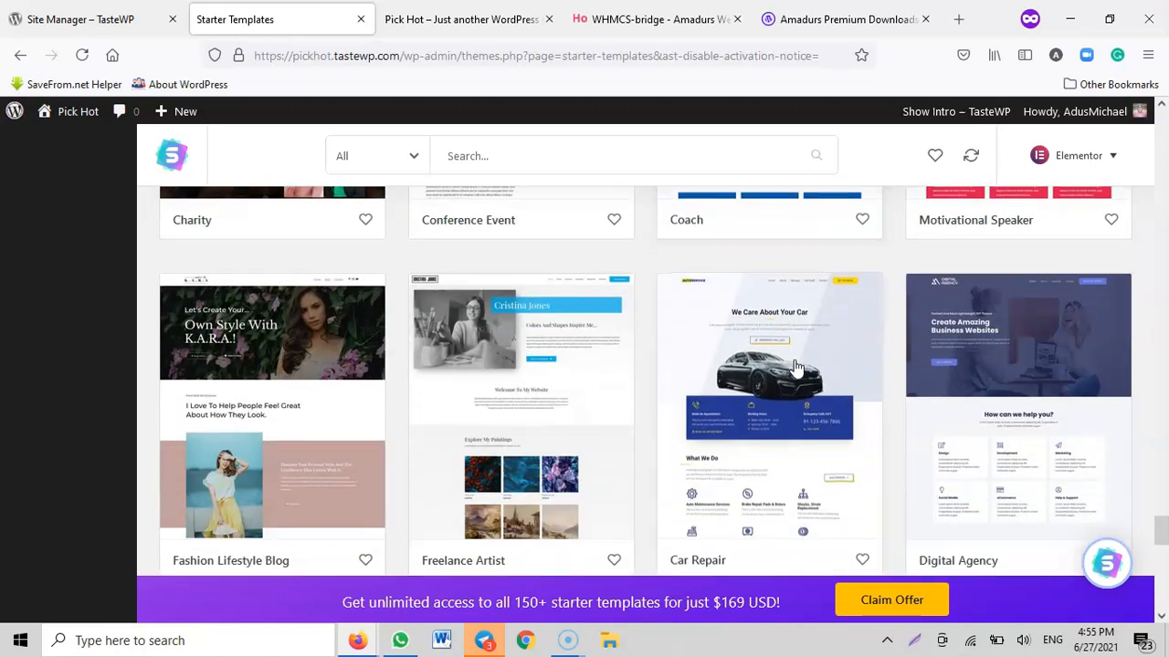
{"action": "scroll", "coordinate": [796, 367], "scroll_direction": "down", "scroll_amount": 1}
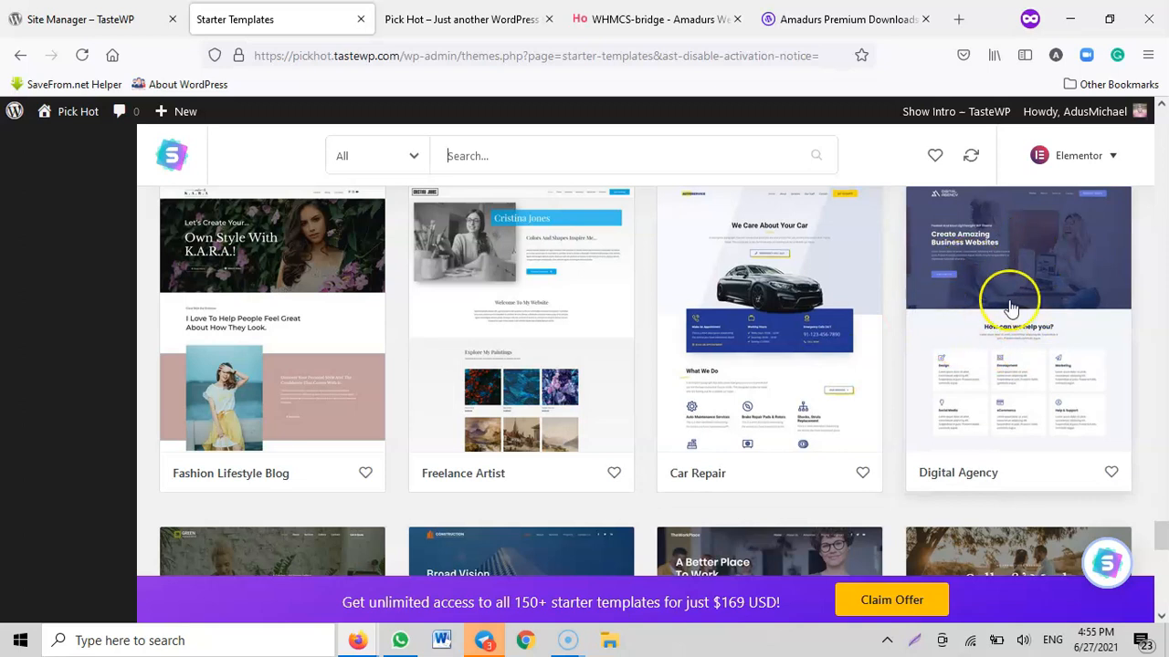
{"action": "left_click", "coordinate": [1009, 267]}
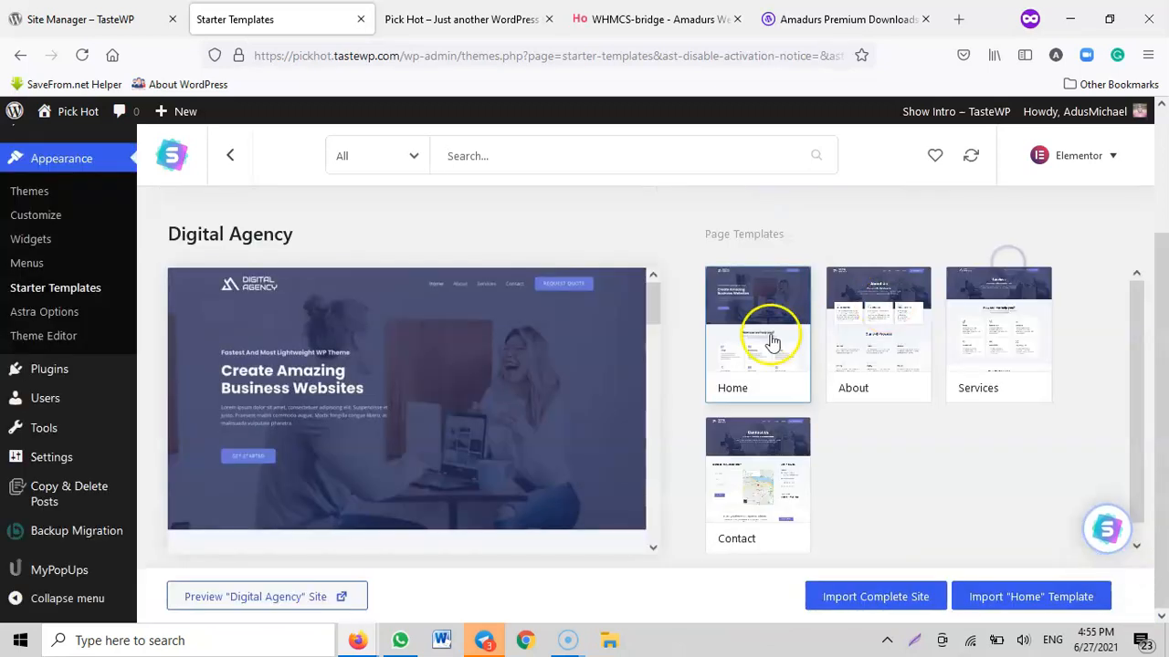
{"action": "scroll", "coordinate": [363, 514], "scroll_direction": "down", "scroll_amount": 3}
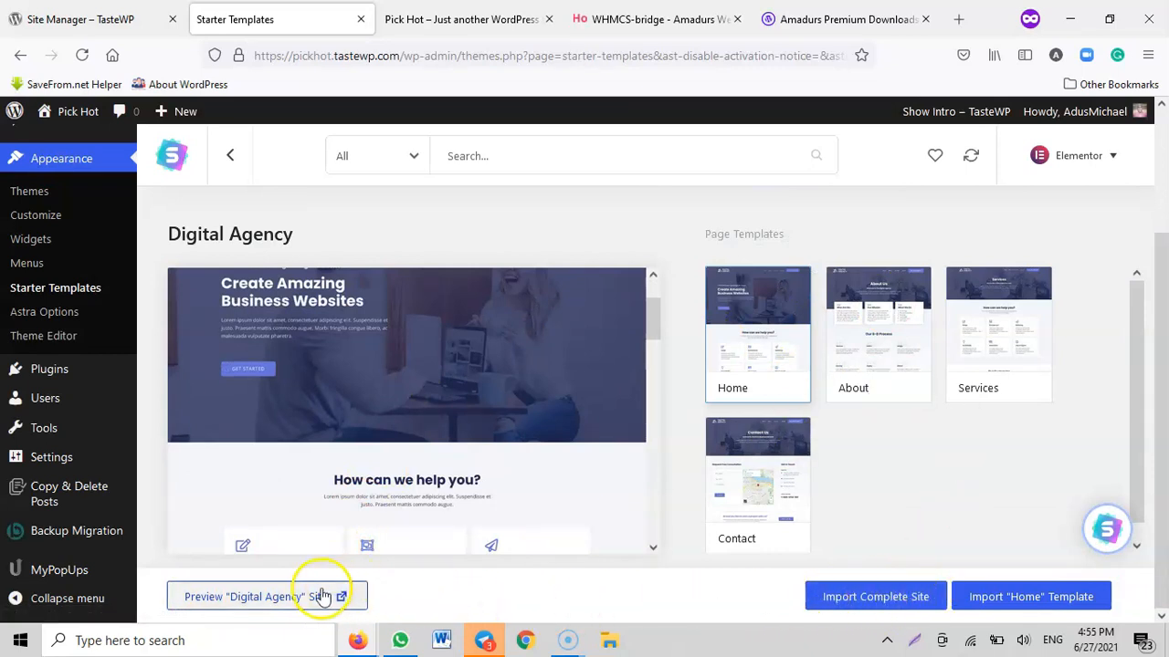
Preview the Digital Agency demo site and look through its home page down to the footer
{"action": "left_click", "coordinate": [282, 597]}
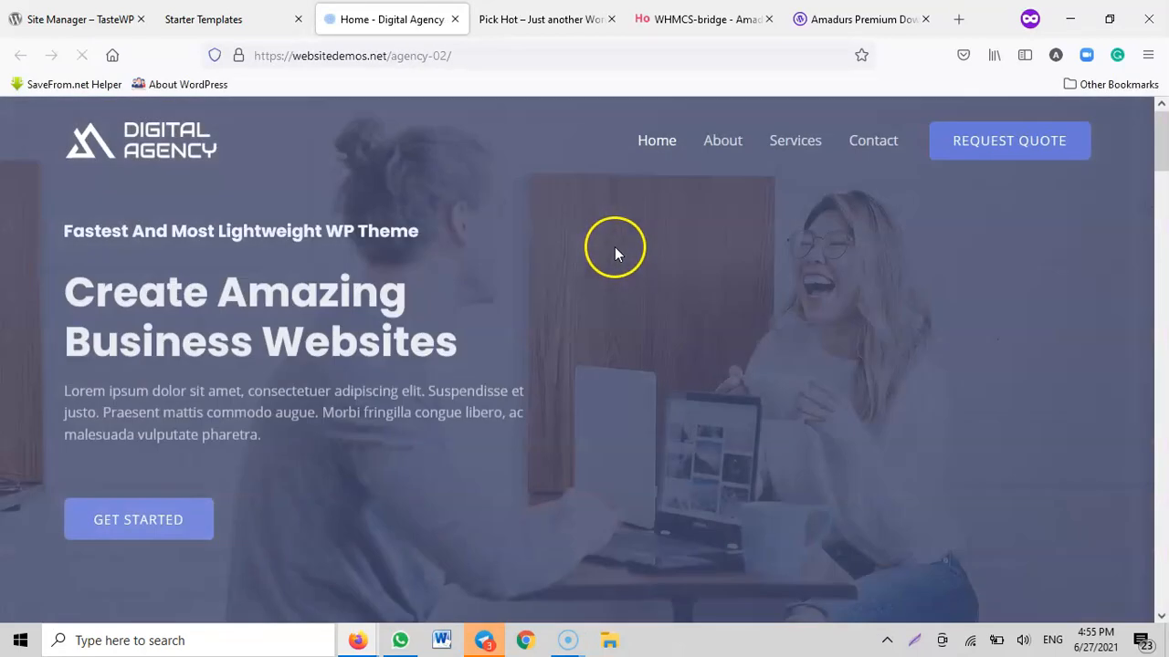
{"action": "scroll", "coordinate": [748, 263], "scroll_direction": "down", "scroll_amount": 4}
{"action": "scroll", "coordinate": [755, 274], "scroll_direction": "down", "scroll_amount": 12}
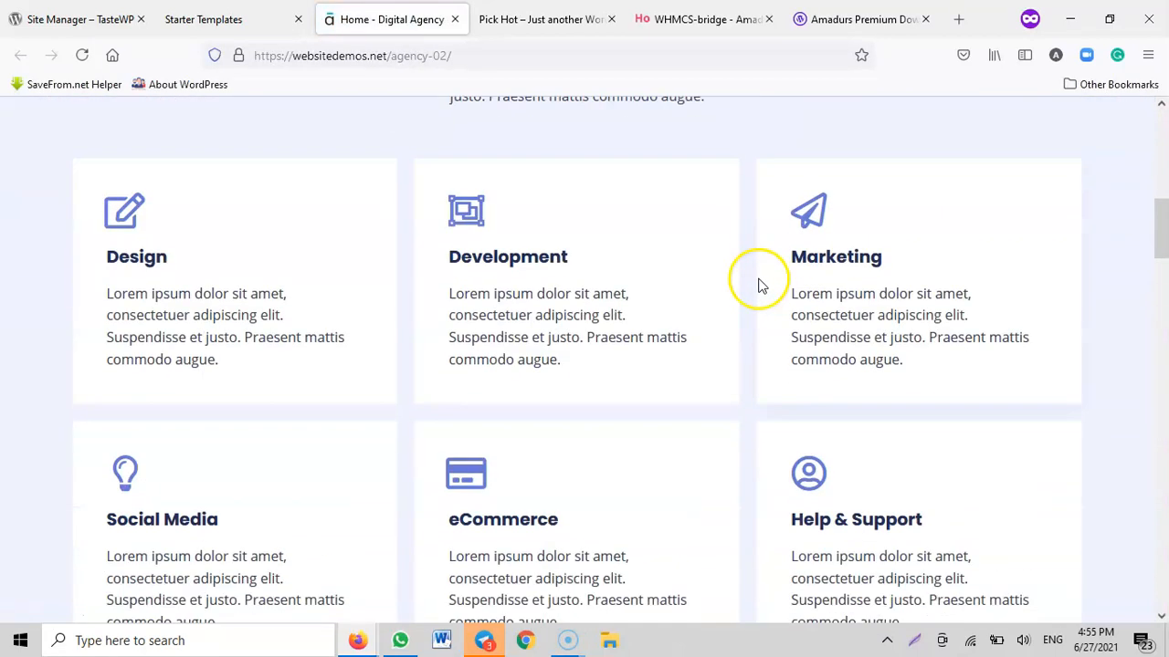
{"action": "scroll", "coordinate": [803, 289], "scroll_direction": "down", "scroll_amount": 18}
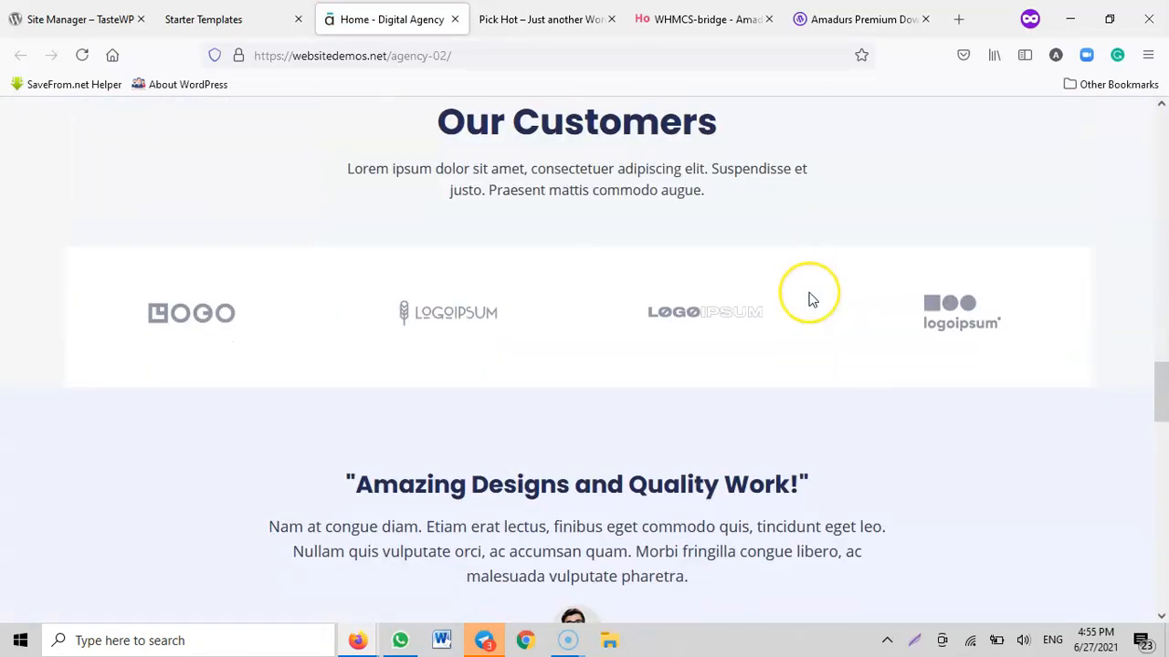
{"action": "scroll", "coordinate": [814, 302], "scroll_direction": "down", "scroll_amount": 3}
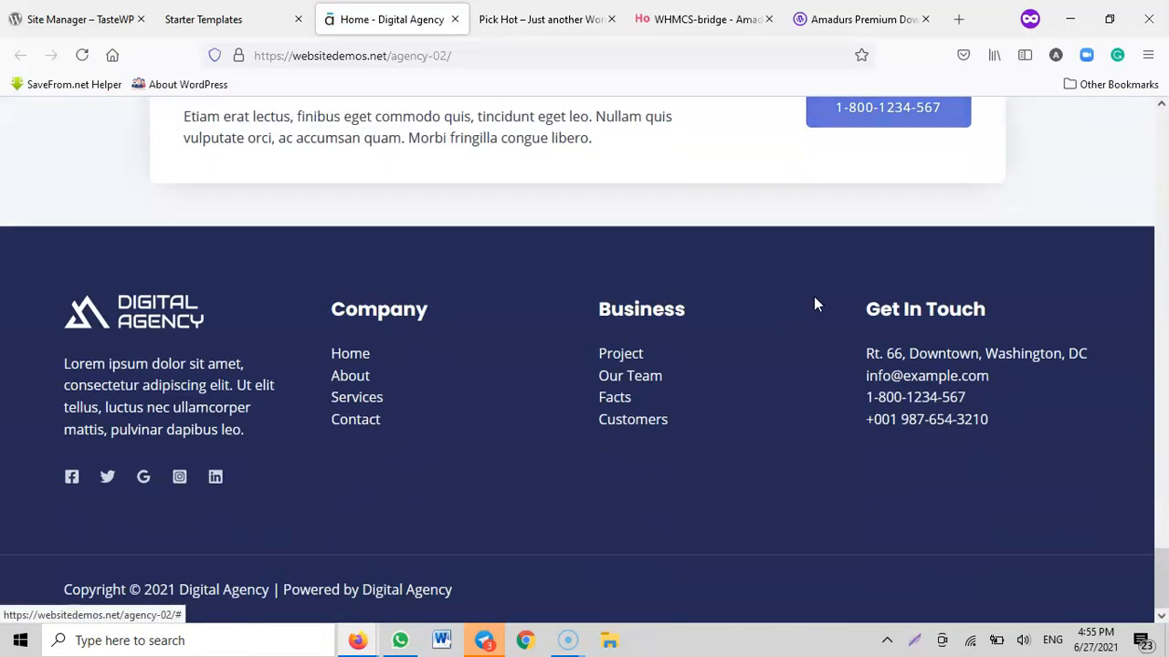
{"action": "scroll", "coordinate": [919, 365], "scroll_direction": "up", "scroll_amount": 13}
{"action": "left_click_drag", "start_coordinate": [1163, 397], "coordinate": [1163, 132]}
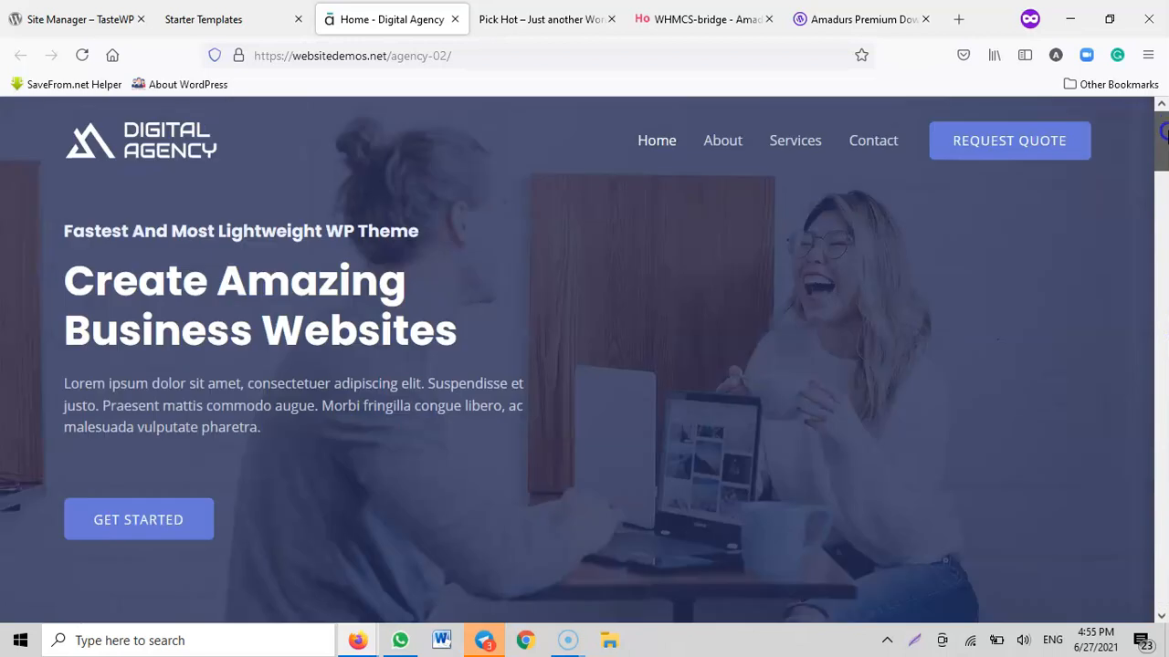
Look through the demo site's About page, open its Services page and close the preview
{"action": "left_click", "coordinate": [734, 149]}
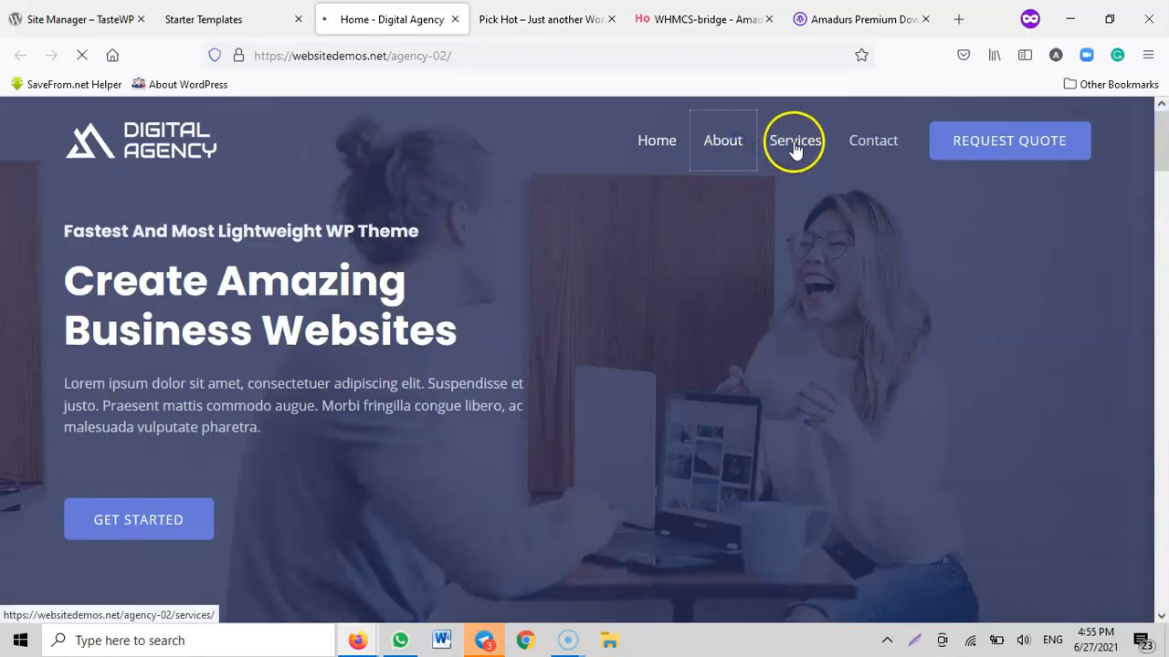
{"action": "scroll", "coordinate": [772, 242], "scroll_direction": "down", "scroll_amount": 8}
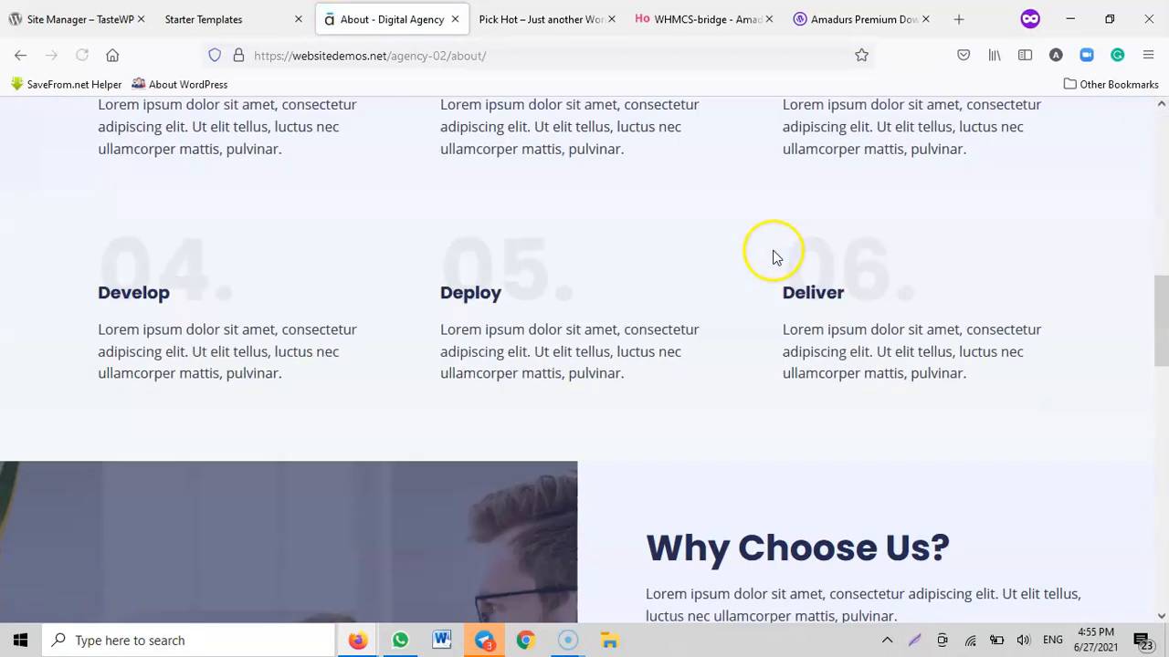
{"action": "scroll", "coordinate": [776, 260], "scroll_direction": "down", "scroll_amount": 5}
{"action": "scroll", "coordinate": [783, 274], "scroll_direction": "up", "scroll_amount": 13}
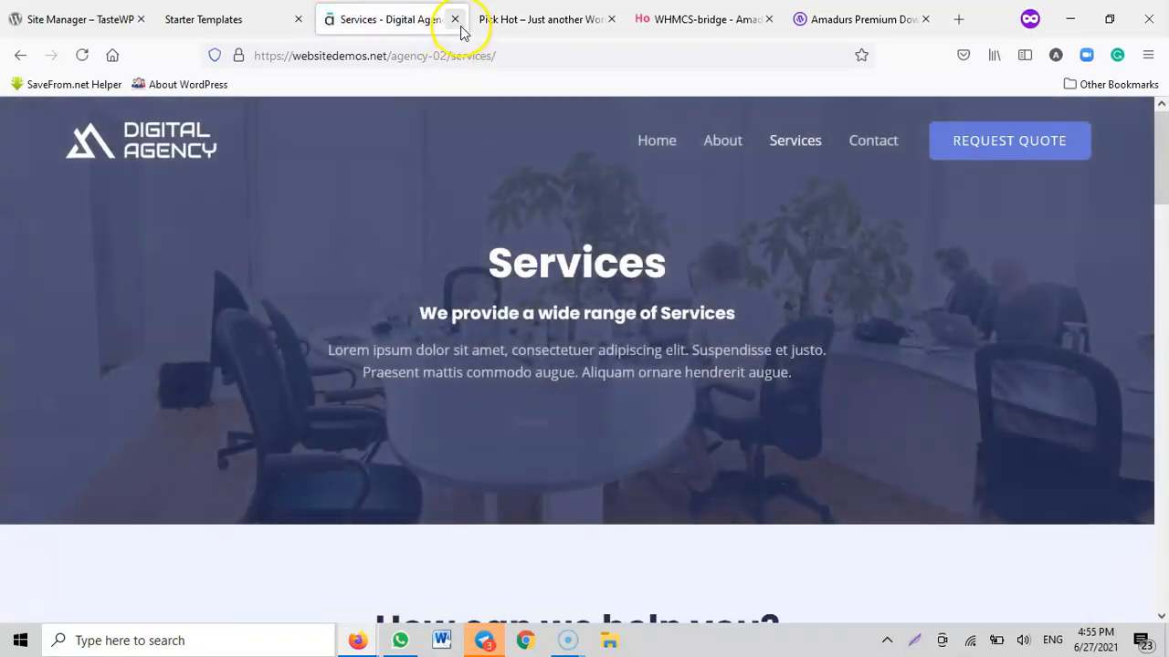
{"action": "left_click", "coordinate": [454, 20]}
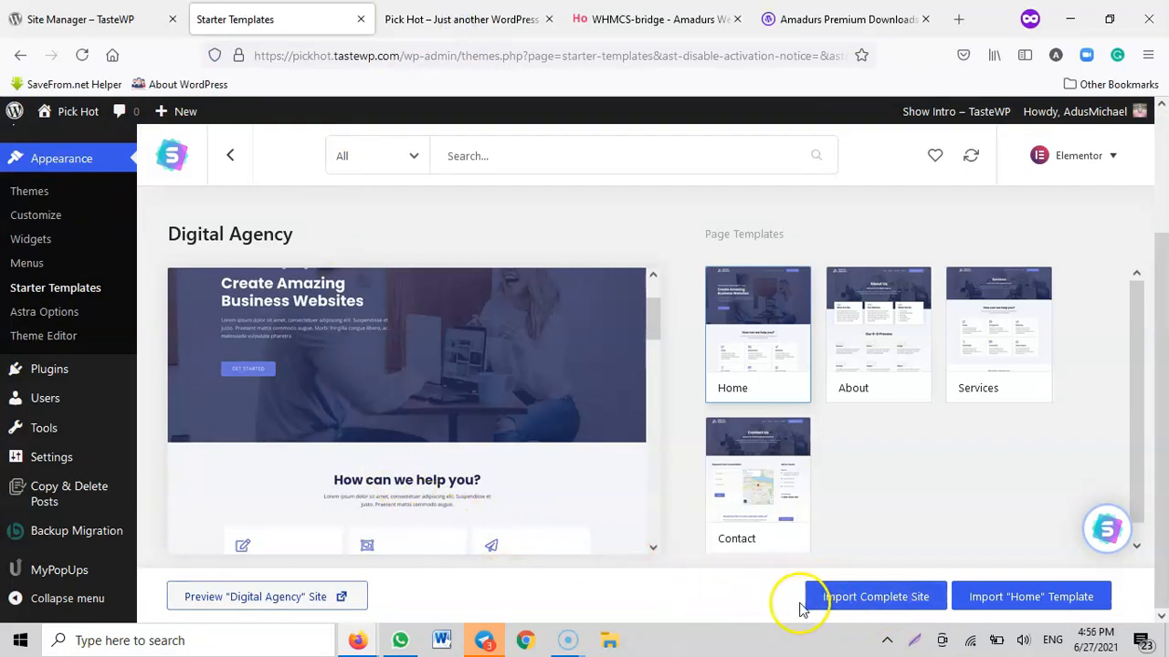
Import the complete Digital Agency site, skipping the debug-mode condition and contact details, and answering Beginner and Myself/My company
{"action": "left_click", "coordinate": [879, 603]}
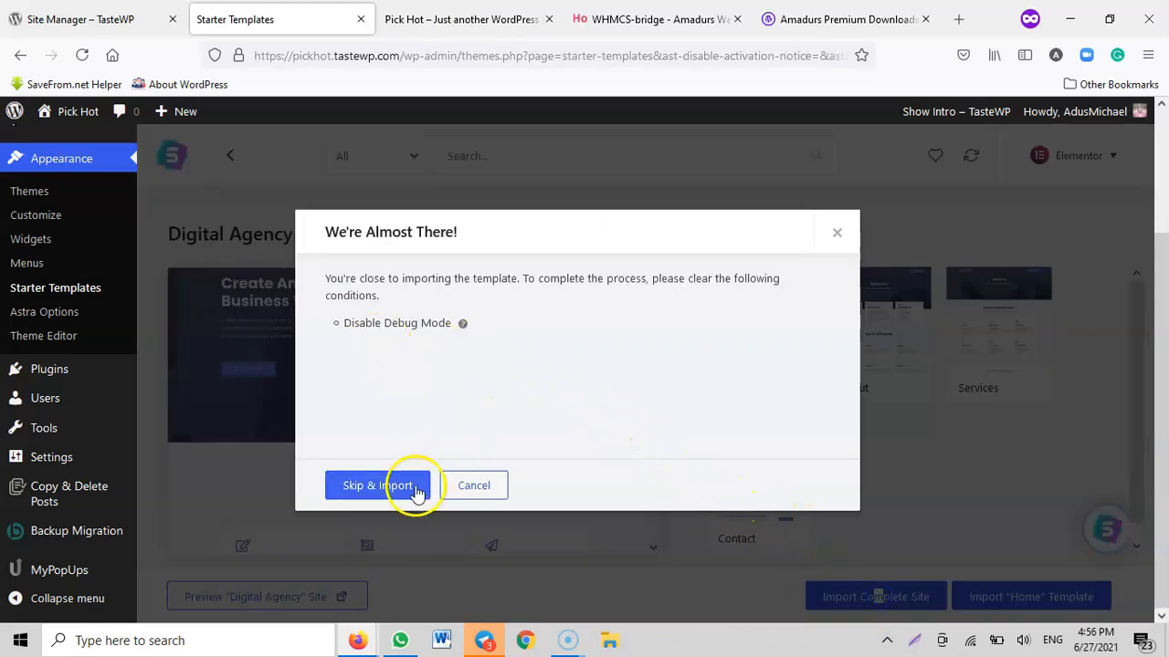
{"action": "left_click", "coordinate": [384, 488]}
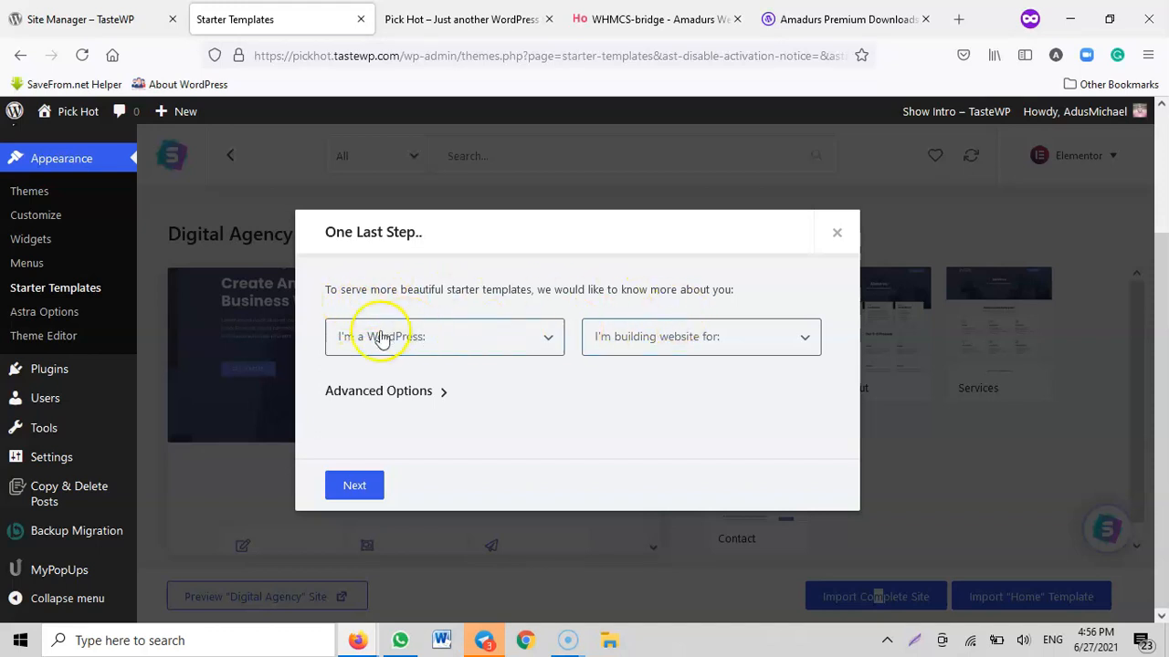
{"action": "left_click", "coordinate": [433, 339]}
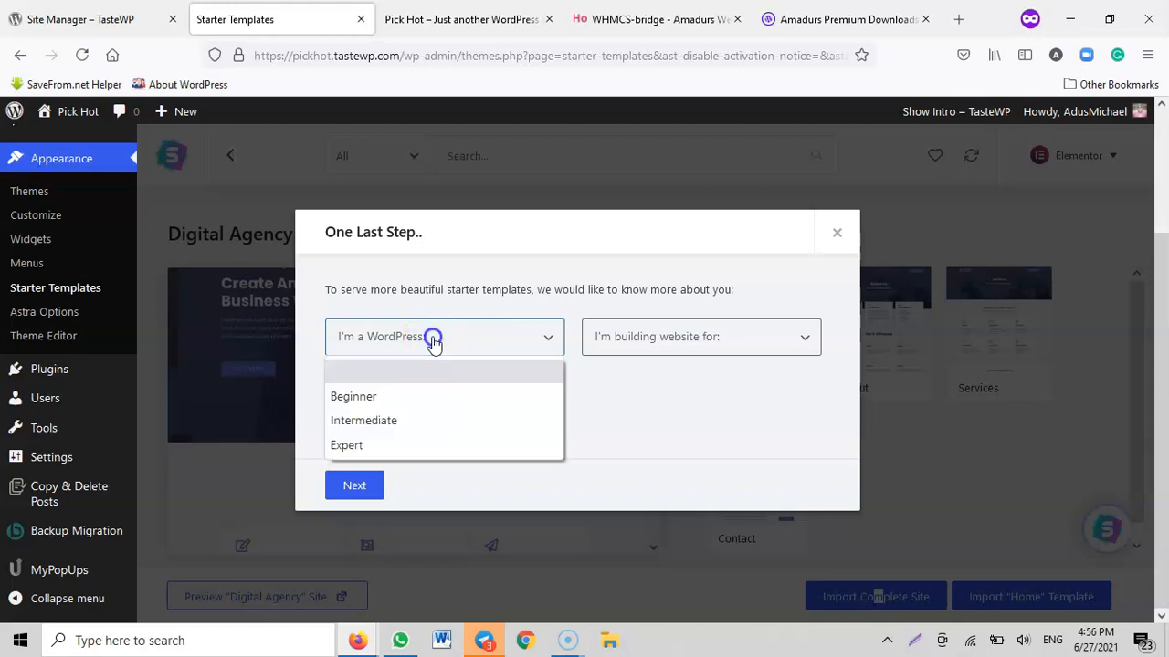
{"action": "left_click", "coordinate": [358, 397]}
{"action": "left_click", "coordinate": [666, 345]}
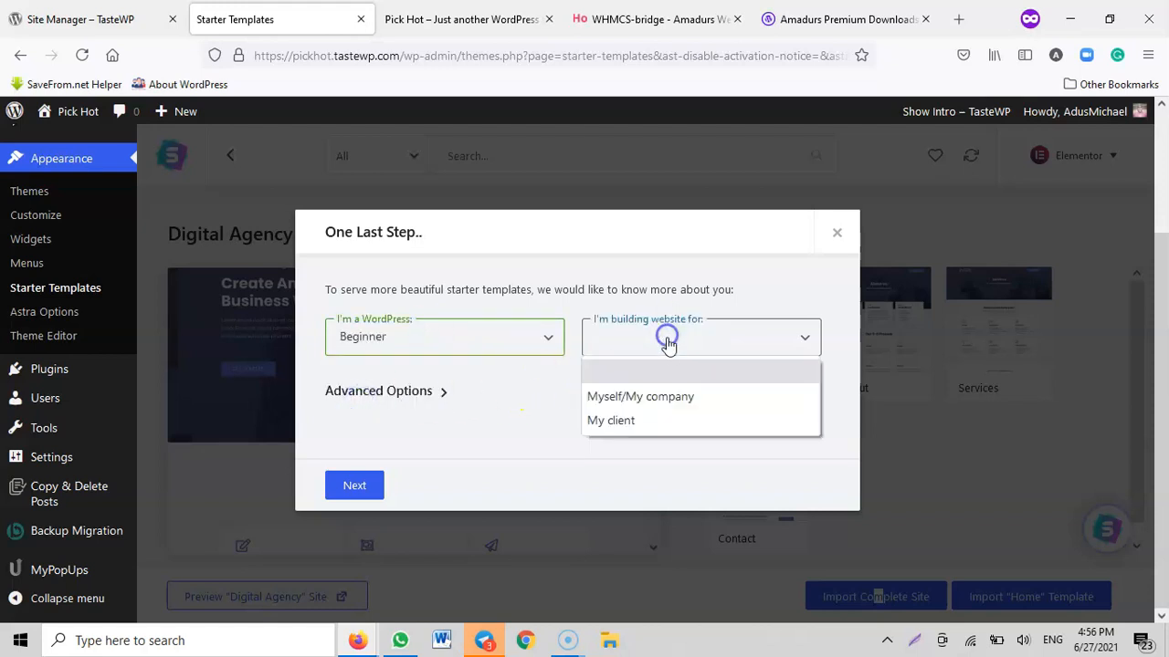
{"action": "left_click", "coordinate": [642, 399]}
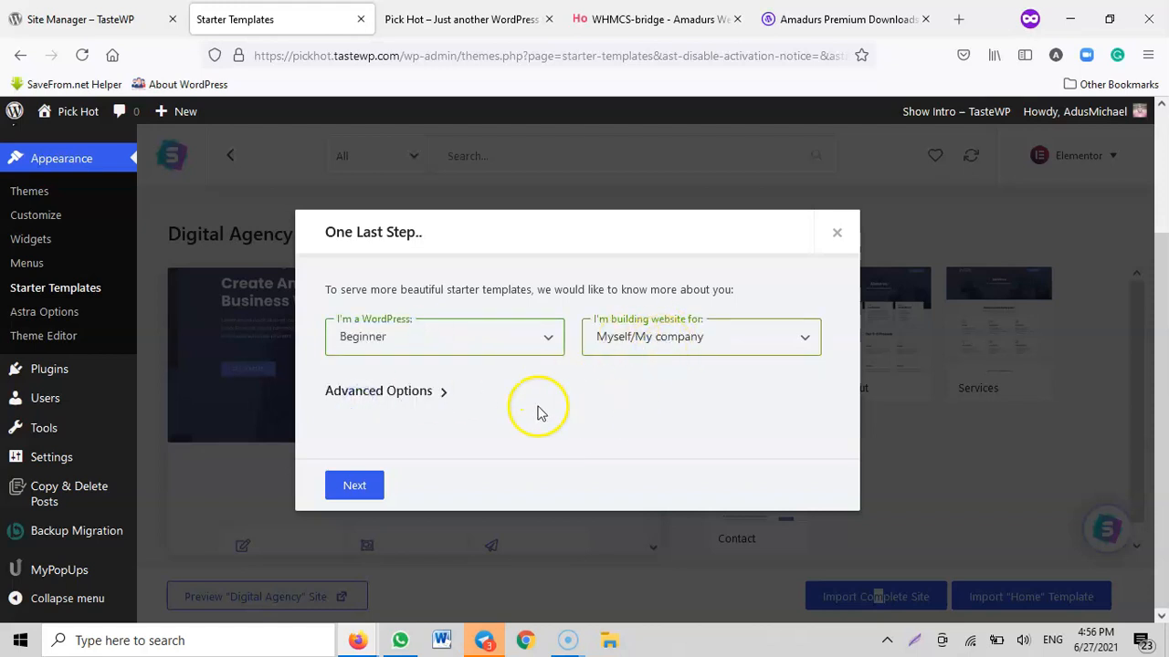
{"action": "left_click", "coordinate": [355, 485]}
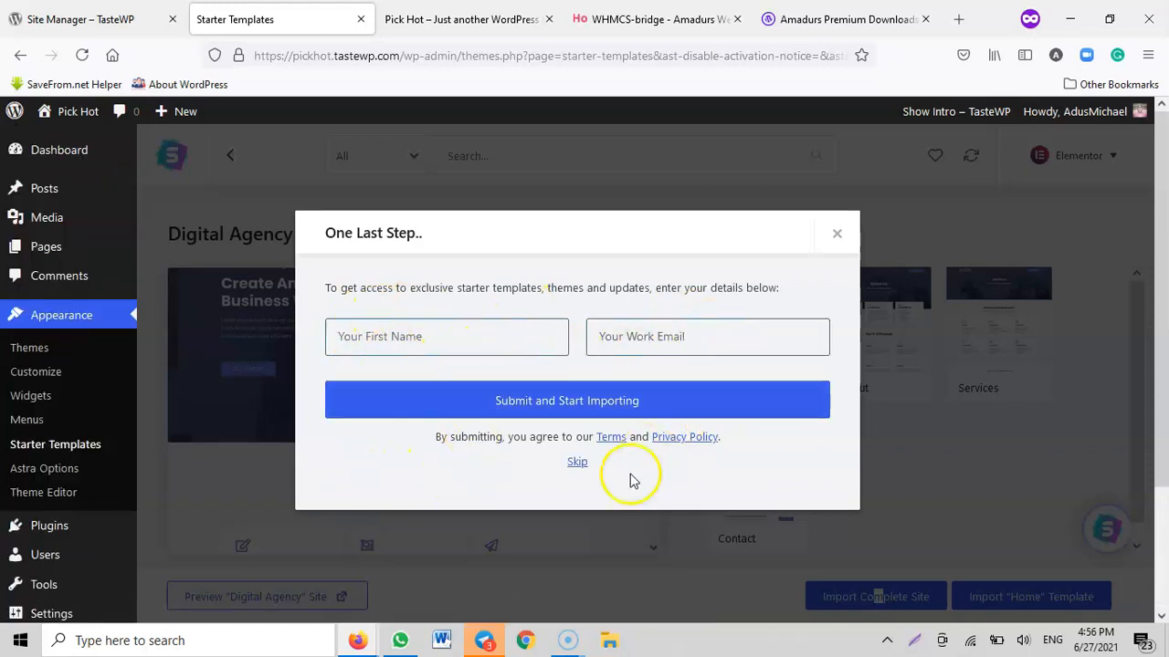
{"action": "left_click", "coordinate": [574, 463]}
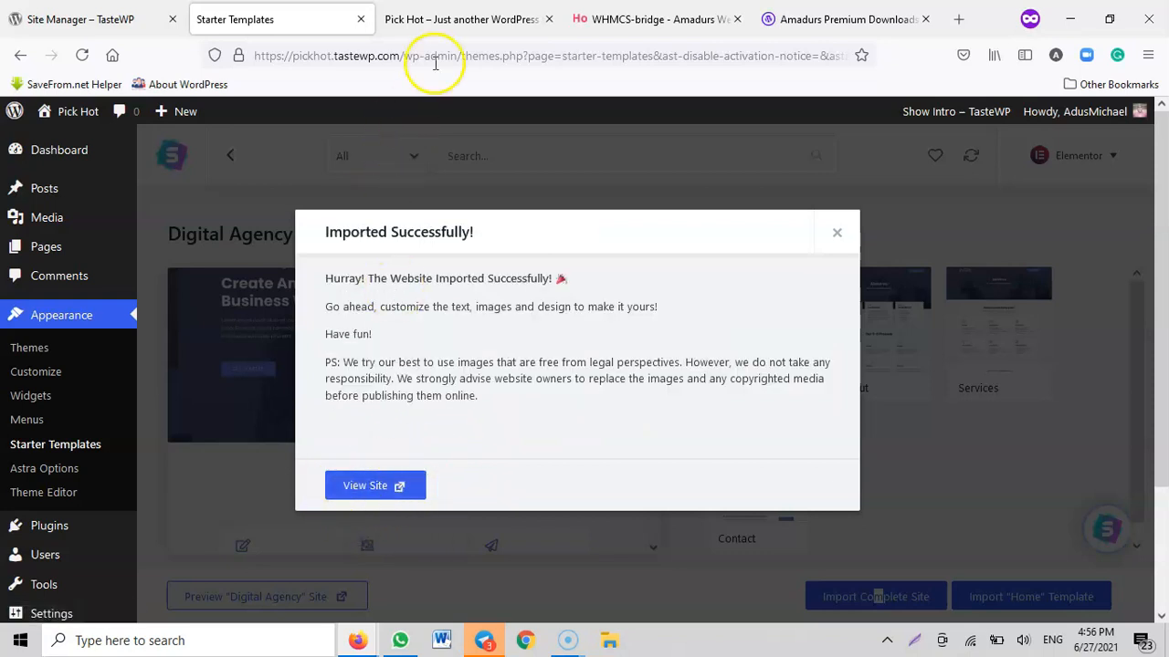
Reload the practice site's front page and examine the imported Digital Agency design
{"action": "left_click", "coordinate": [438, 32]}
{"action": "left_click", "coordinate": [79, 58]}
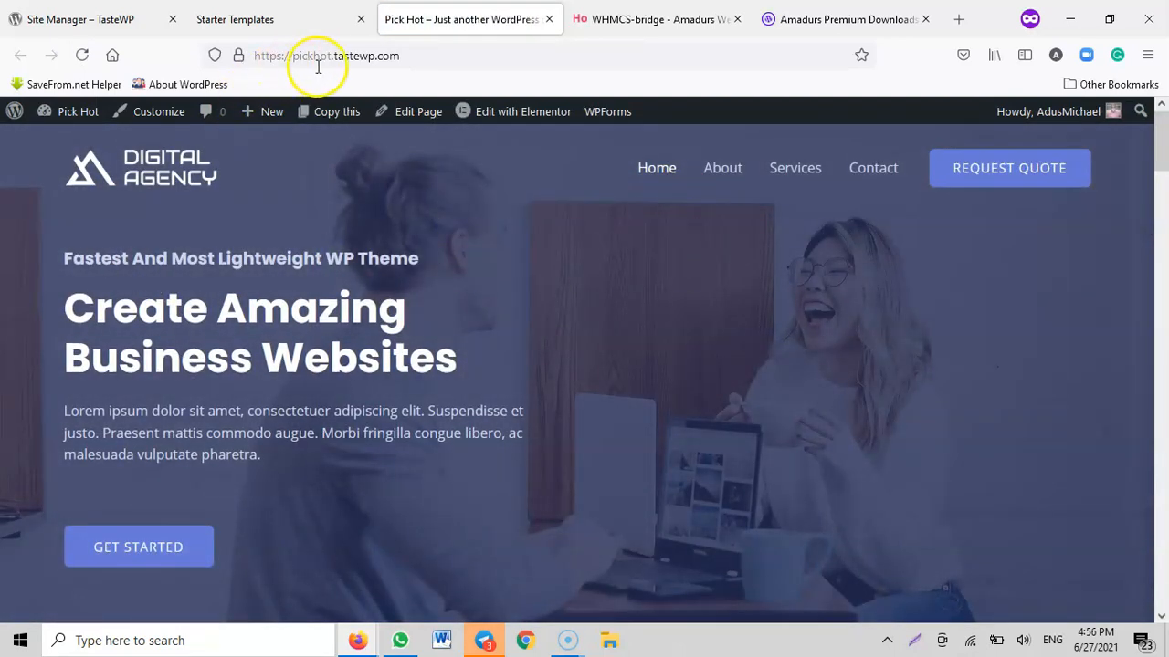
{"action": "scroll", "coordinate": [706, 352], "scroll_direction": "down", "scroll_amount": 15}
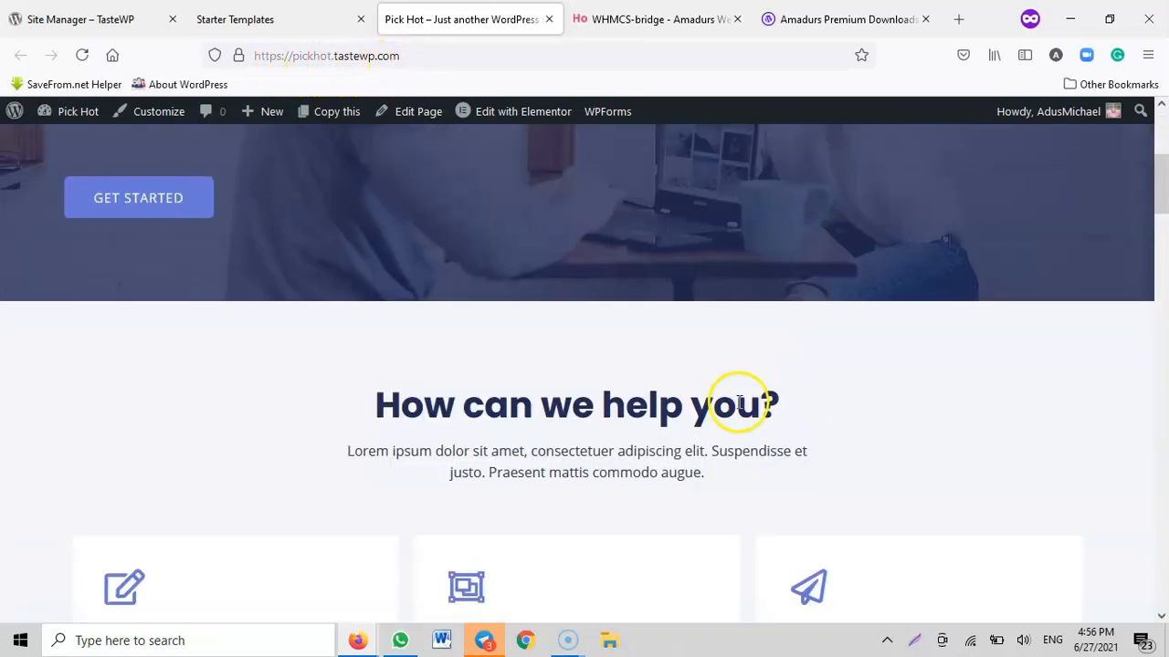
Look through the imported site's home page down to the footer, its About page, and the top of its Services page
{"action": "scroll", "coordinate": [745, 451], "scroll_direction": "down", "scroll_amount": 15}
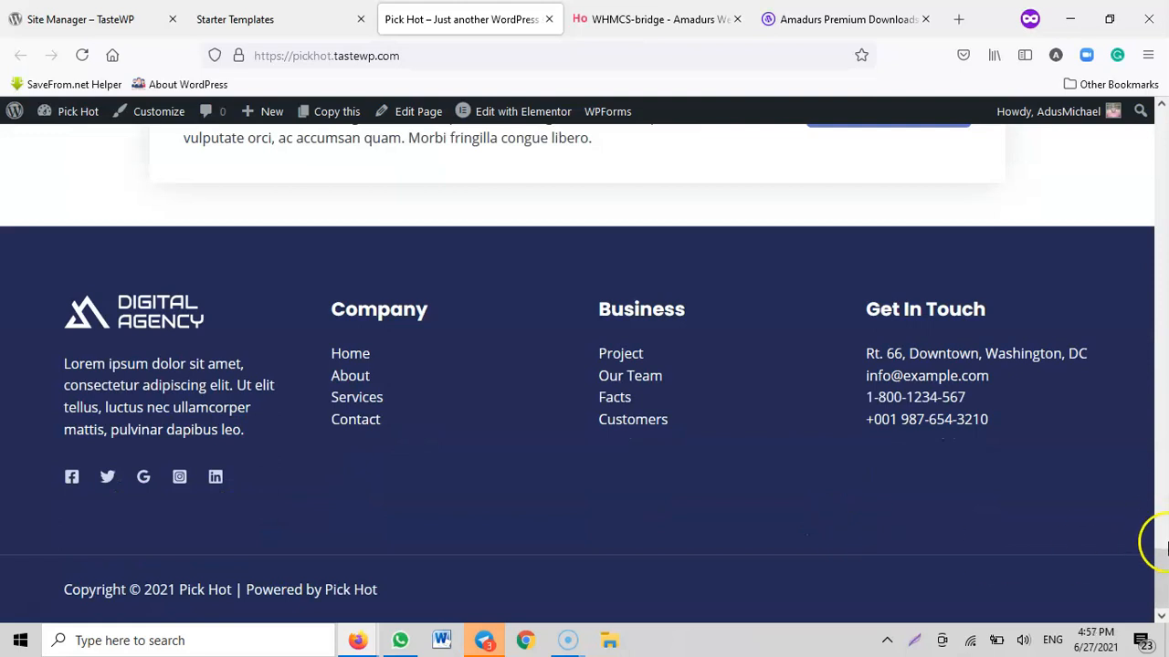
{"action": "left_click_drag", "start_coordinate": [1156, 579], "coordinate": [1052, 183]}
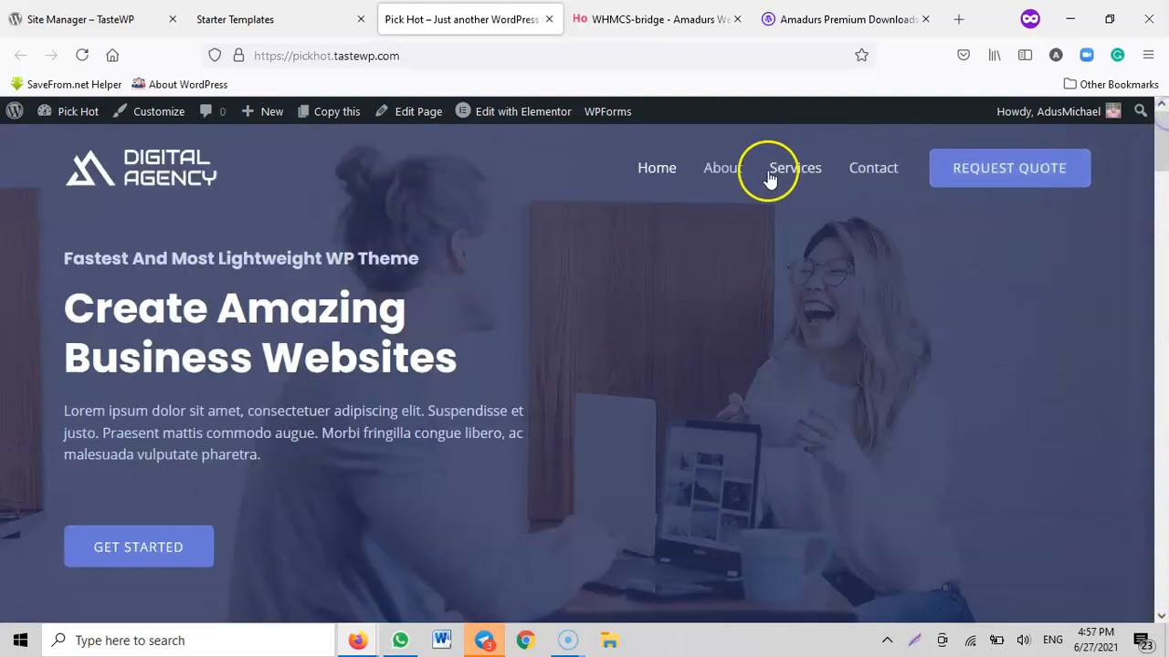
{"action": "left_click", "coordinate": [726, 175]}
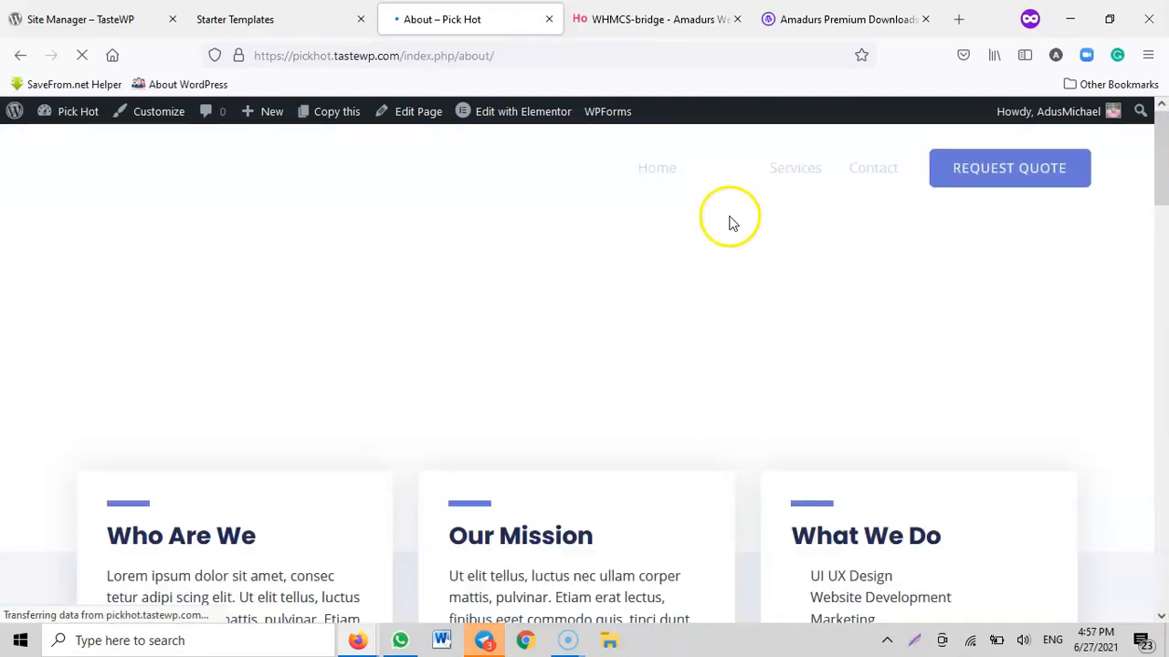
{"action": "scroll", "coordinate": [745, 240], "scroll_direction": "down", "scroll_amount": 6}
{"action": "scroll", "coordinate": [767, 295], "scroll_direction": "down", "scroll_amount": 15}
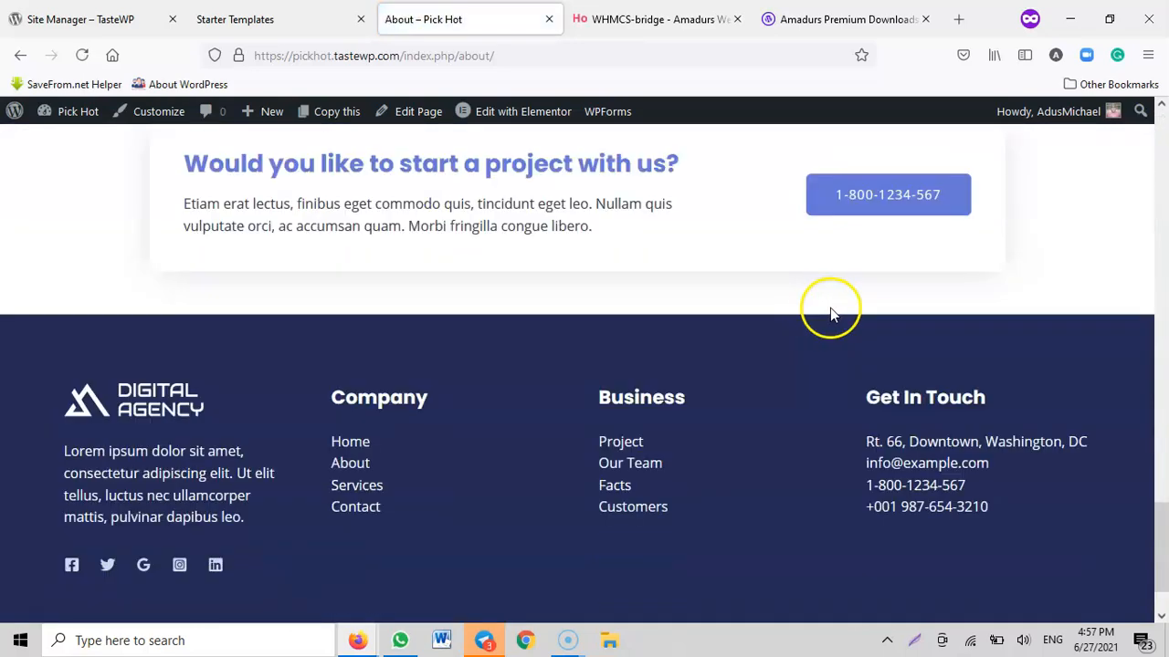
{"action": "left_click_drag", "start_coordinate": [1163, 560], "coordinate": [1161, 137]}
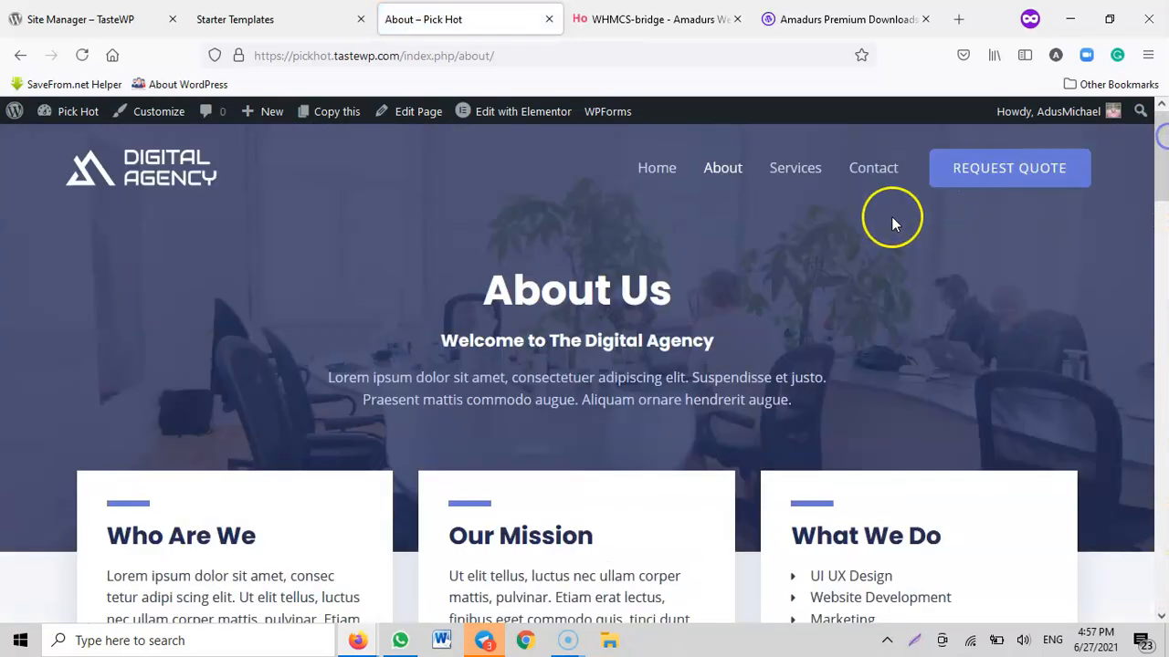
{"action": "left_click", "coordinate": [800, 172]}
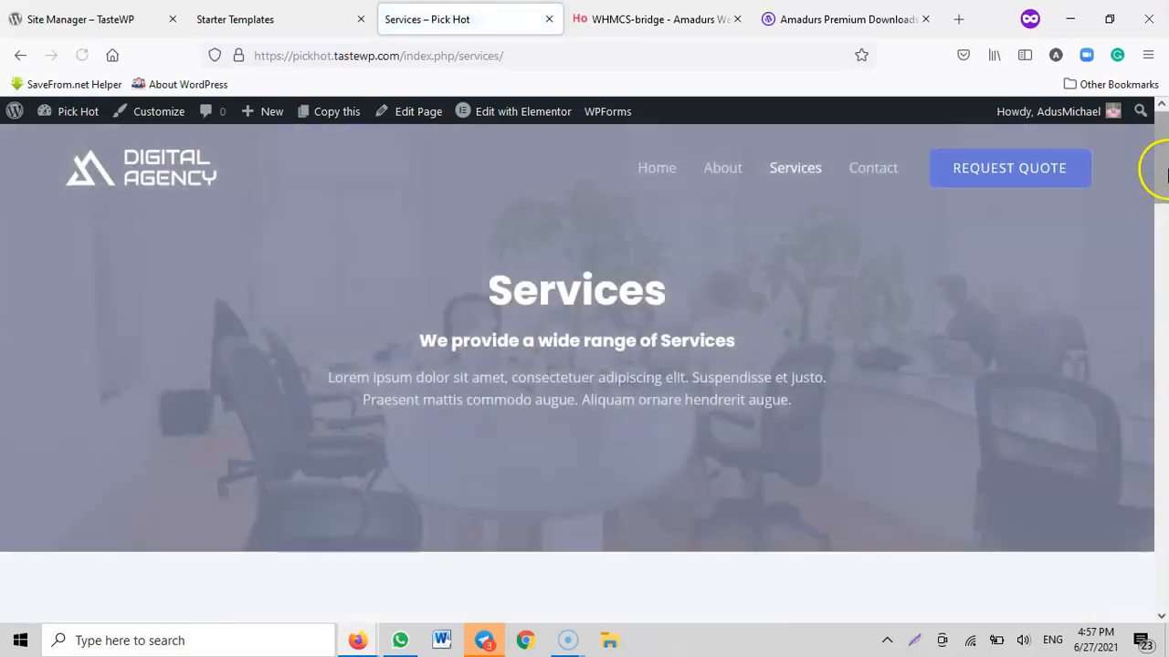
{"action": "mouse_move", "coordinate": [1157, 170]}
{"action": "left_mouse_down"}
{"action": "mouse_move", "coordinate": [1149, 573]}
{"action": "mouse_move", "coordinate": [1156, 156]}
{"action": "left_mouse_up"}
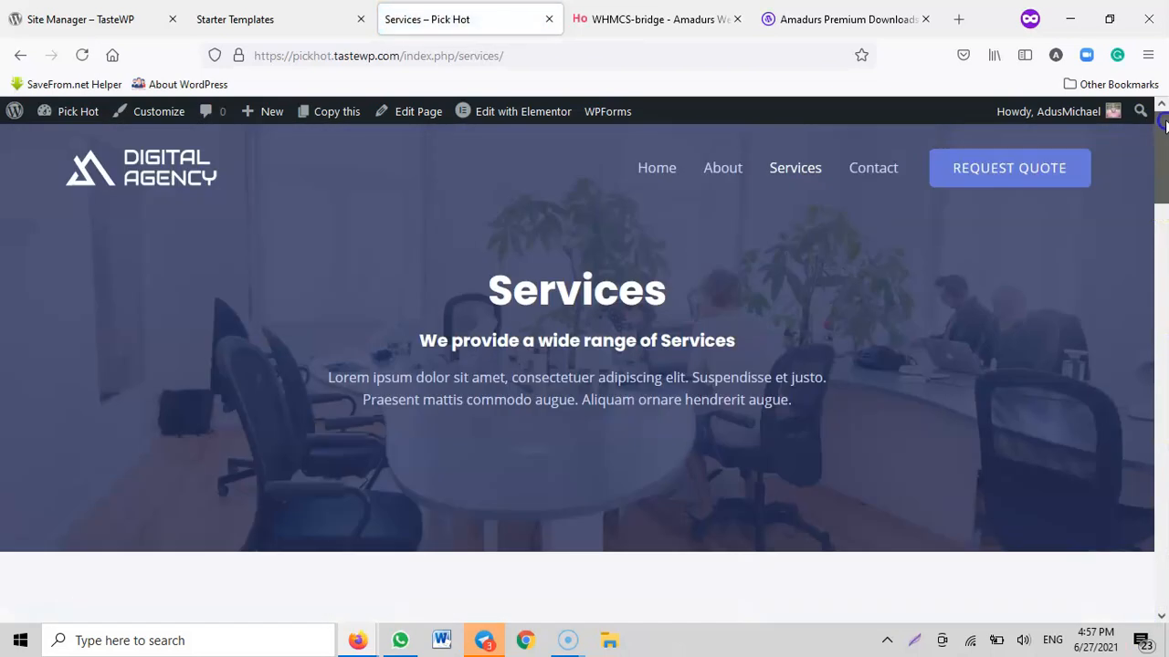
Return to the site's home page and open it for editing with Elementor
{"action": "left_click", "coordinate": [161, 181]}
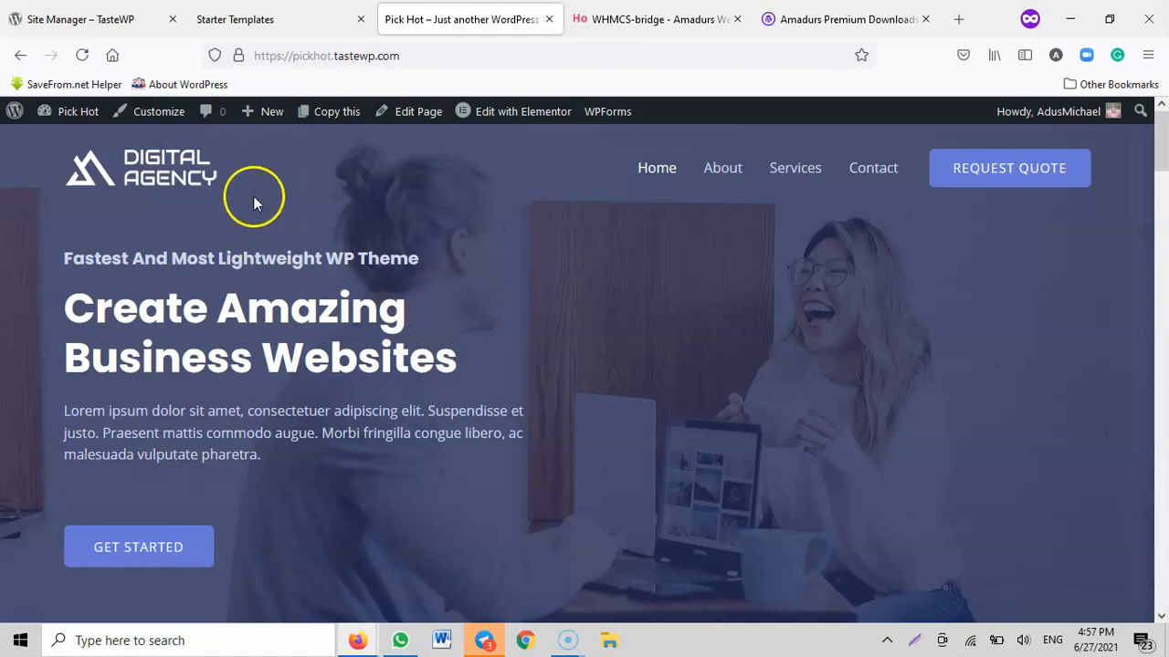
{"action": "mouse_move", "coordinate": [494, 110]}
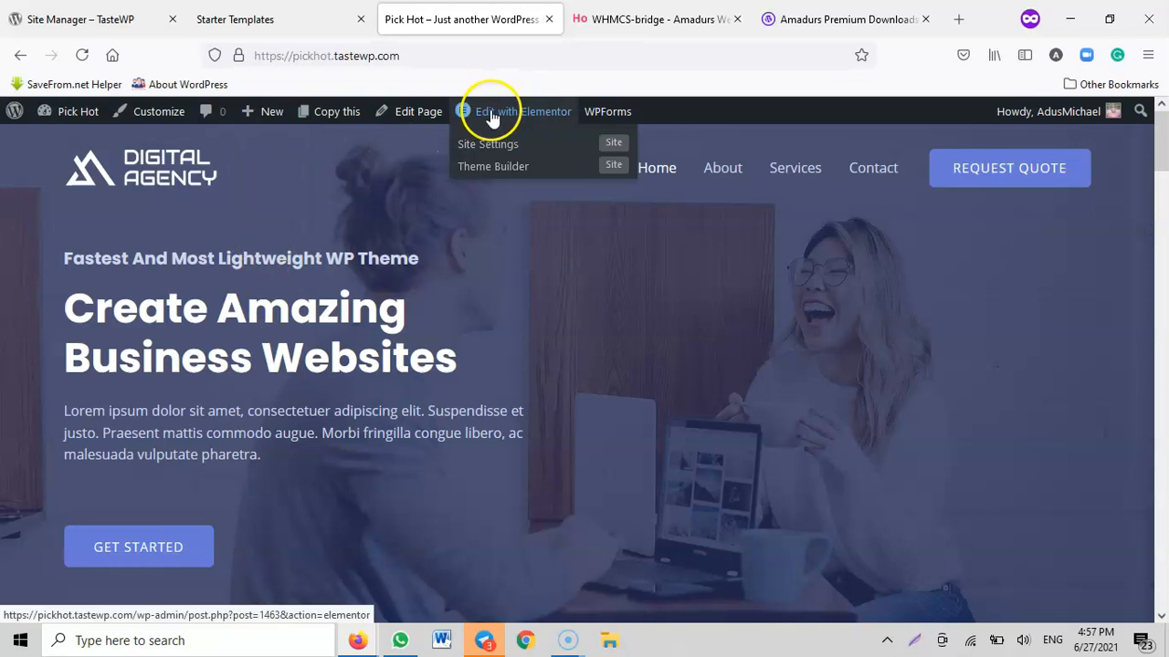
{"action": "left_click", "coordinate": [516, 114]}
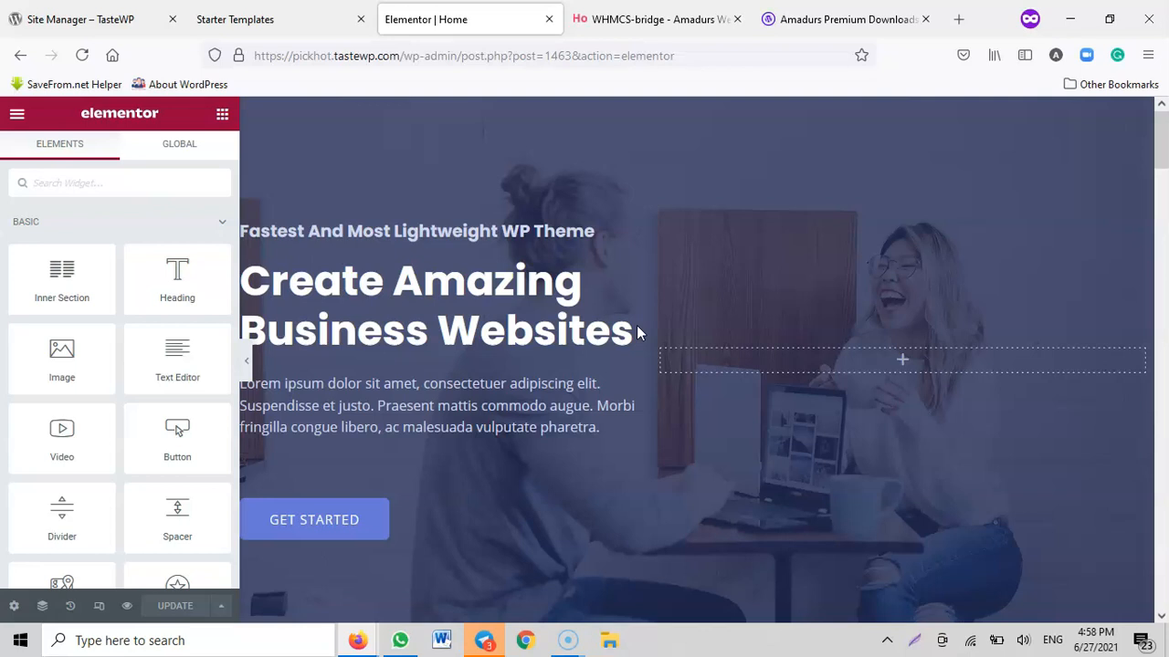
Open YouTube in a new browser tab, search for the presenter's channel by name and open the channel page
{"action": "left_click", "coordinate": [958, 19]}
{"action": "type", "text": "youtube.com/"}
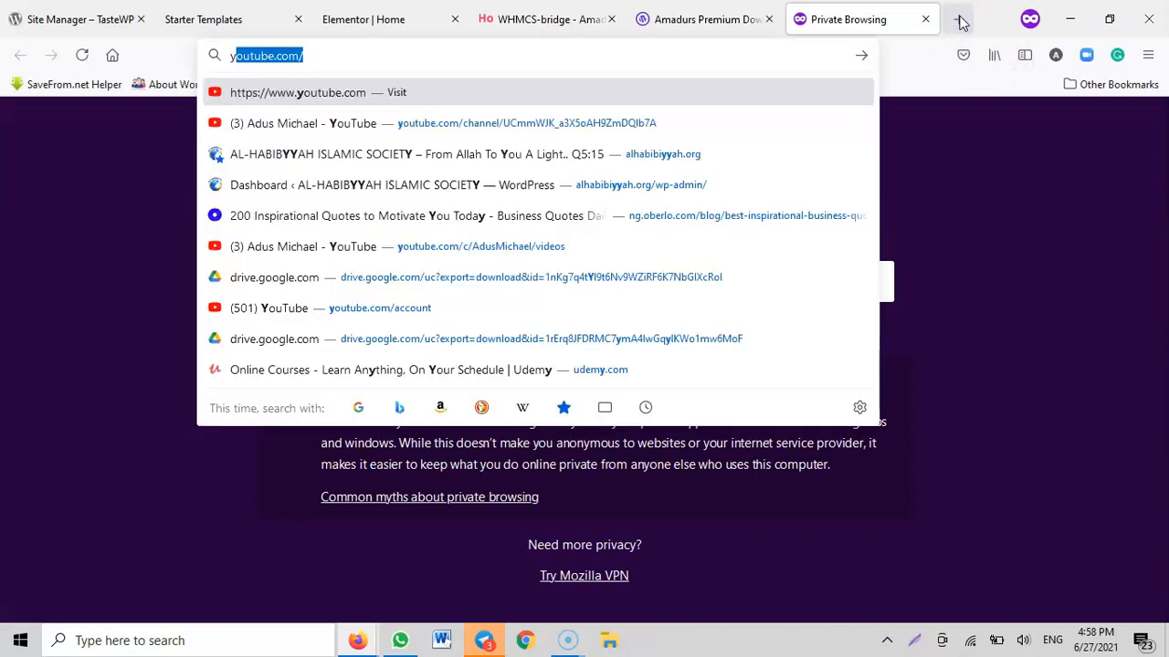
{"action": "key", "text": "Return"}
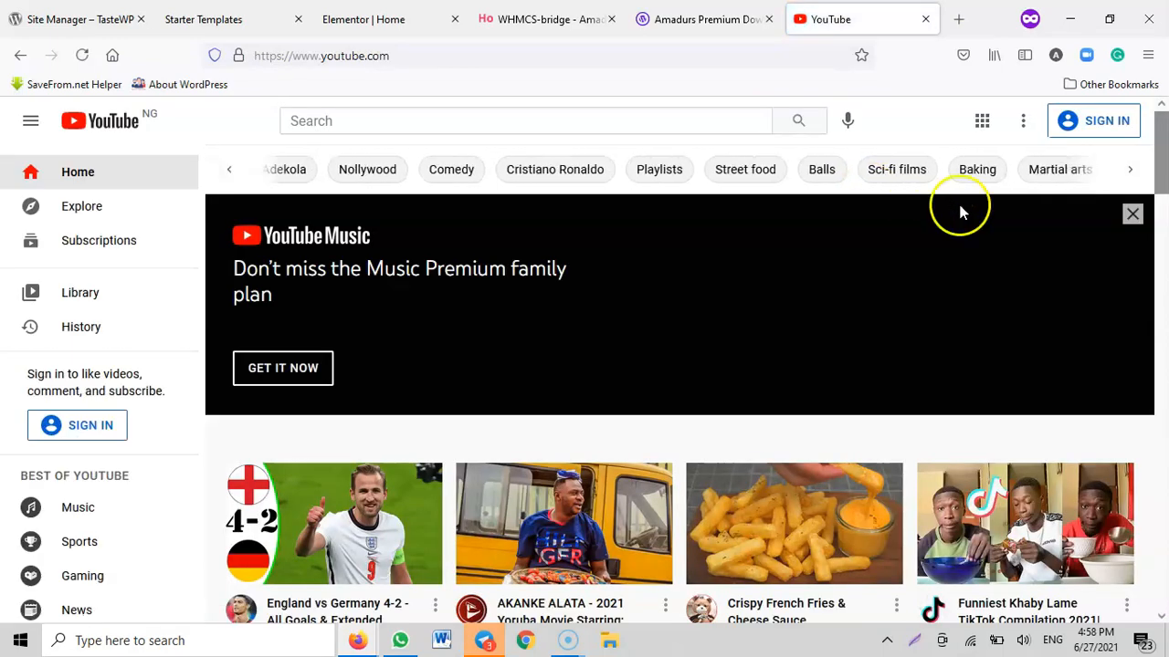
{"action": "left_click", "coordinate": [517, 119]}
{"action": "type", "text": "adus mi"}
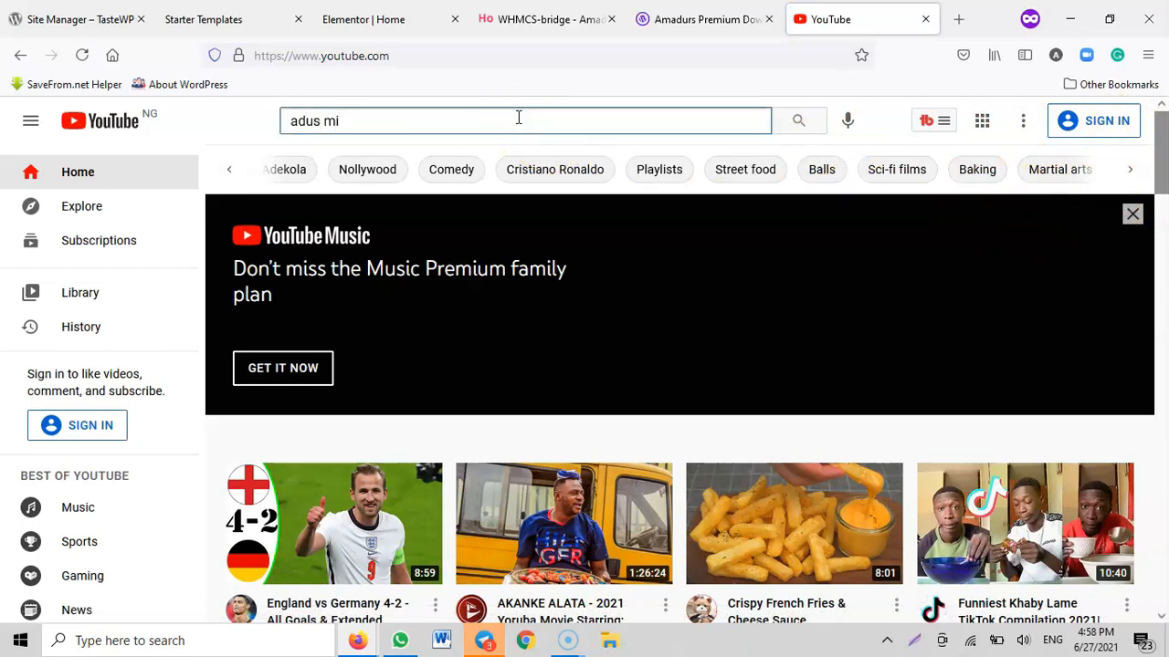
{"action": "left_click", "coordinate": [395, 170]}
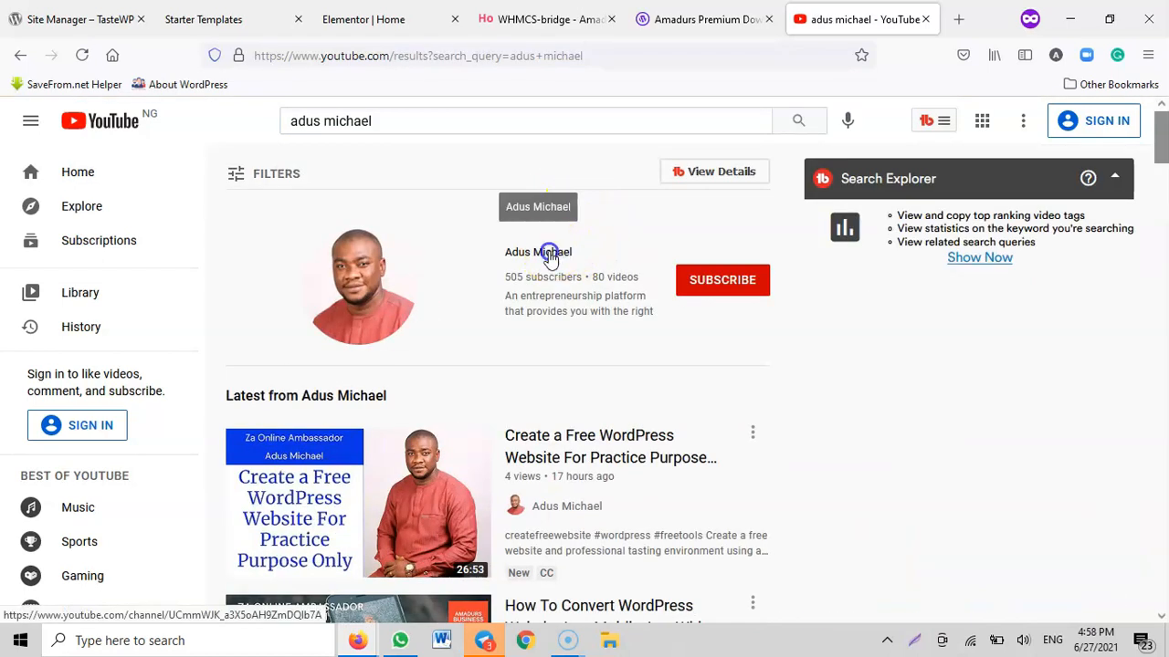
{"action": "left_click", "coordinate": [549, 256]}
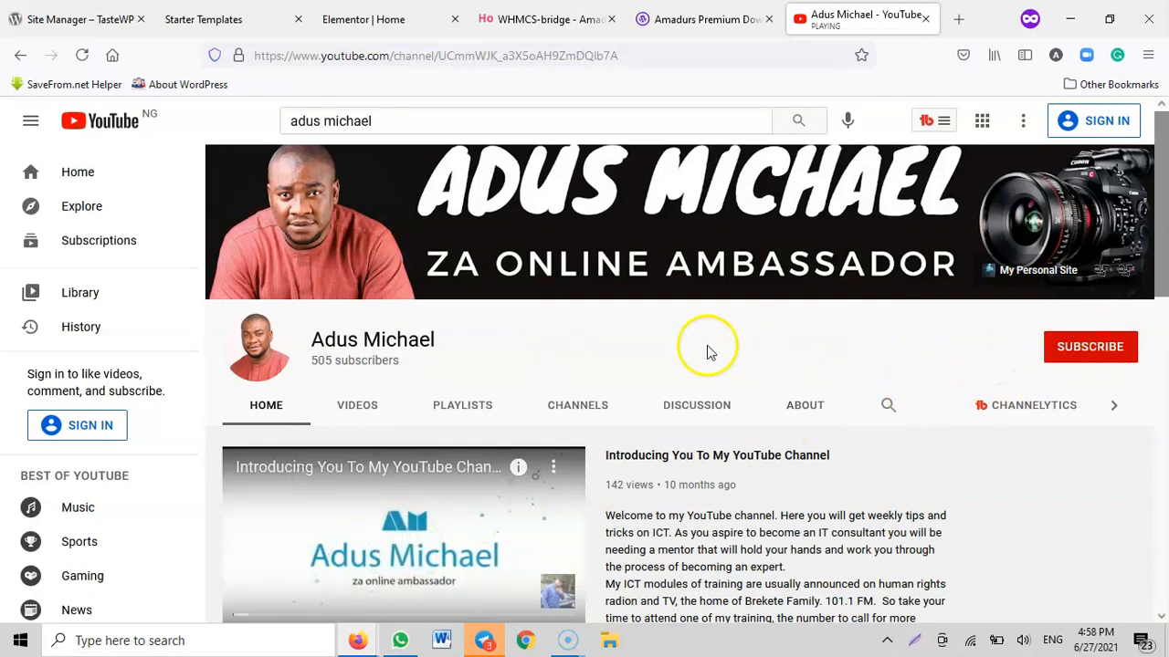
Browse the channel's uploaded videos, play "How To Install Telegram Message App On Yout Device" and skip ahead to about 1:30
{"action": "left_click", "coordinate": [356, 404]}
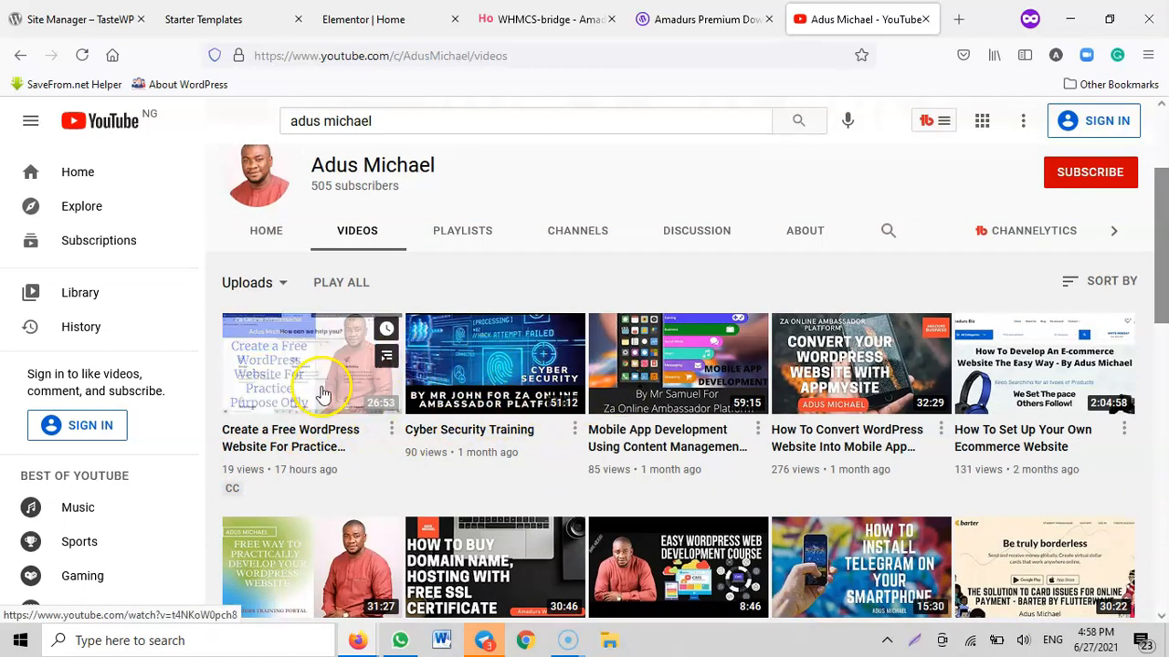
{"action": "scroll", "coordinate": [826, 369], "scroll_direction": "down", "scroll_amount": 3}
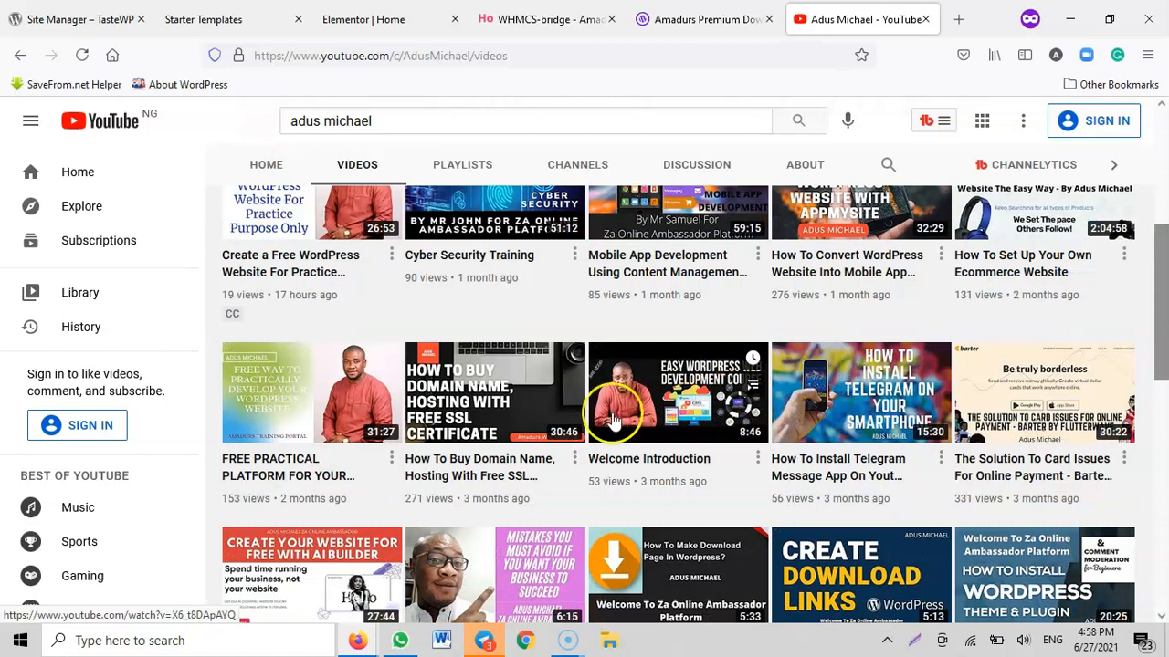
{"action": "left_click", "coordinate": [855, 378]}
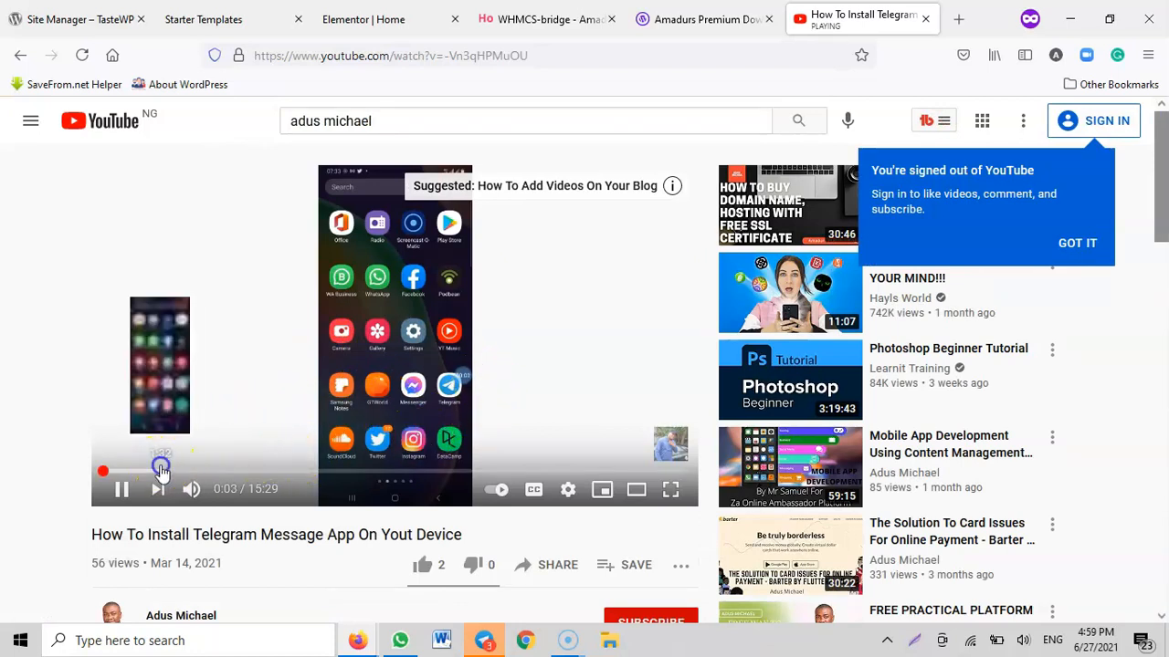
{"action": "left_click", "coordinate": [160, 471]}
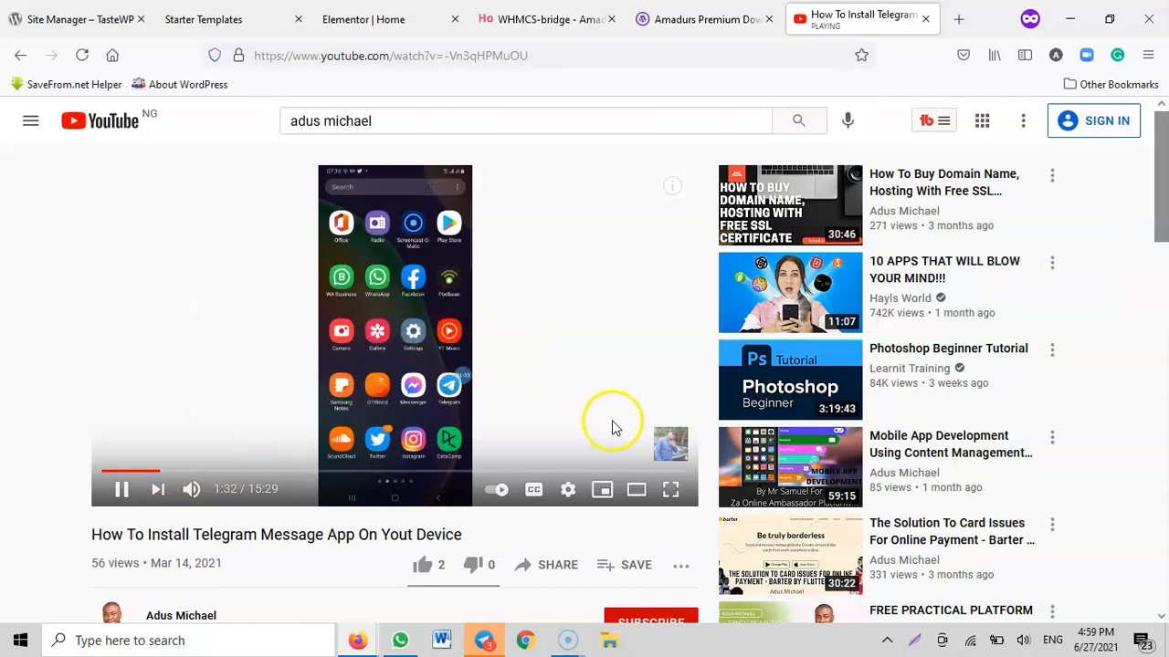
Try slowing the video's playback speed to 0.75 and to 0.5
{"action": "left_click", "coordinate": [567, 490]}
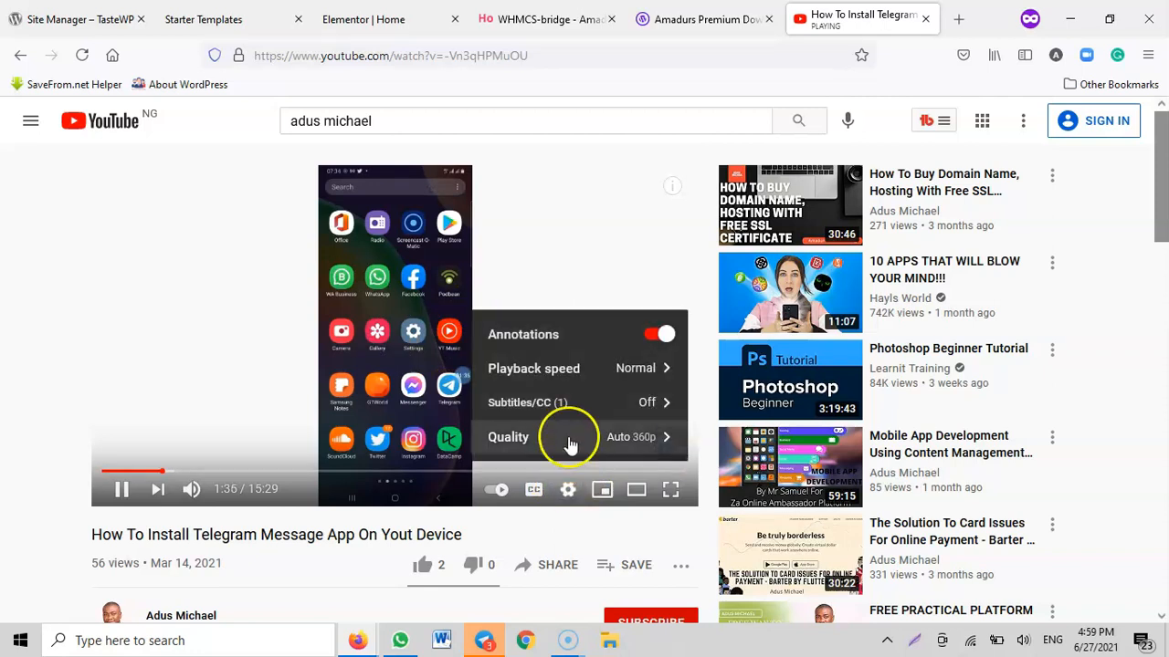
{"action": "left_click", "coordinate": [537, 370]}
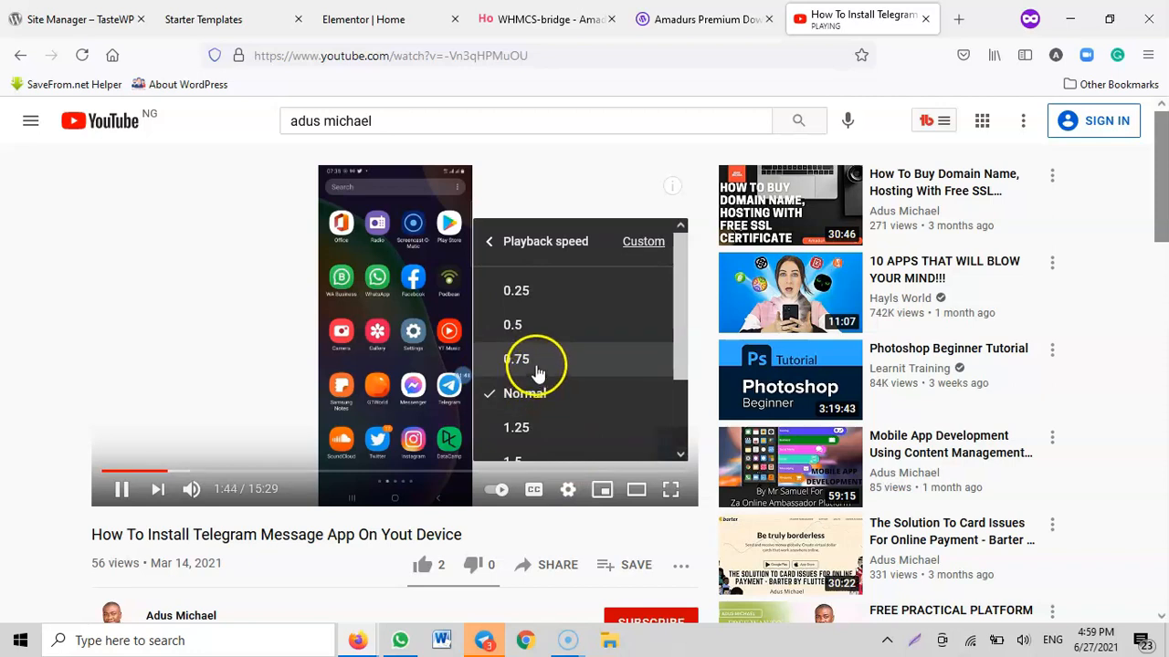
{"action": "left_click", "coordinate": [517, 360]}
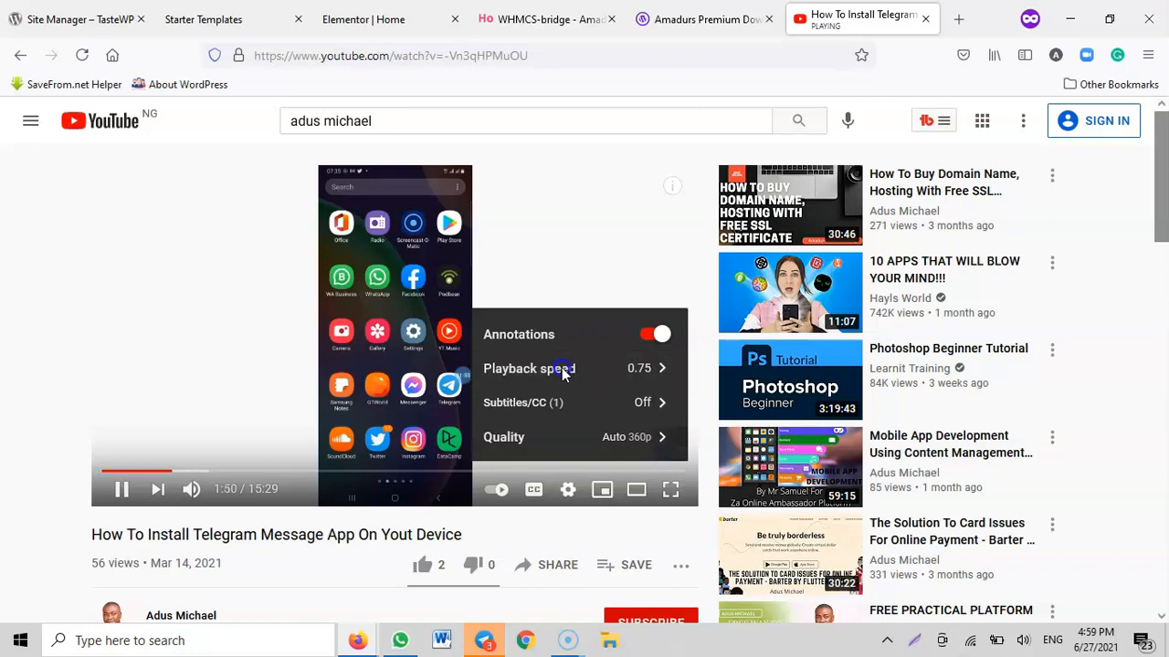
{"action": "left_click", "coordinate": [563, 370]}
{"action": "left_click", "coordinate": [534, 327]}
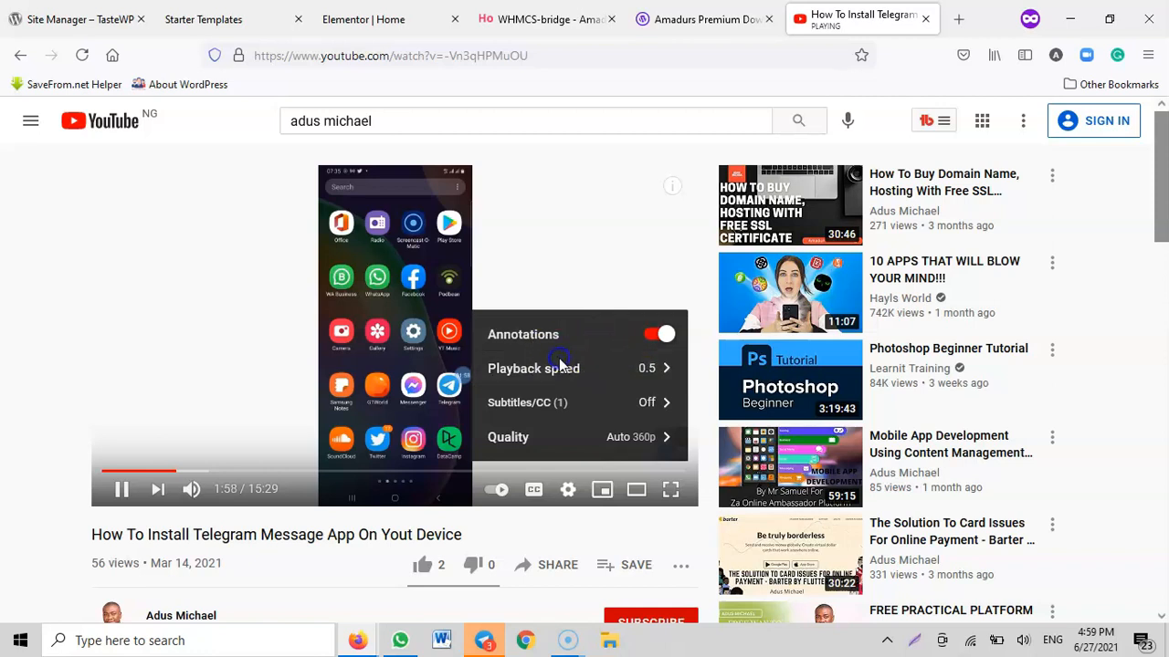
Set the video's playback speed back to Normal and pause the video
{"action": "left_click", "coordinate": [559, 365]}
{"action": "left_click", "coordinate": [547, 393]}
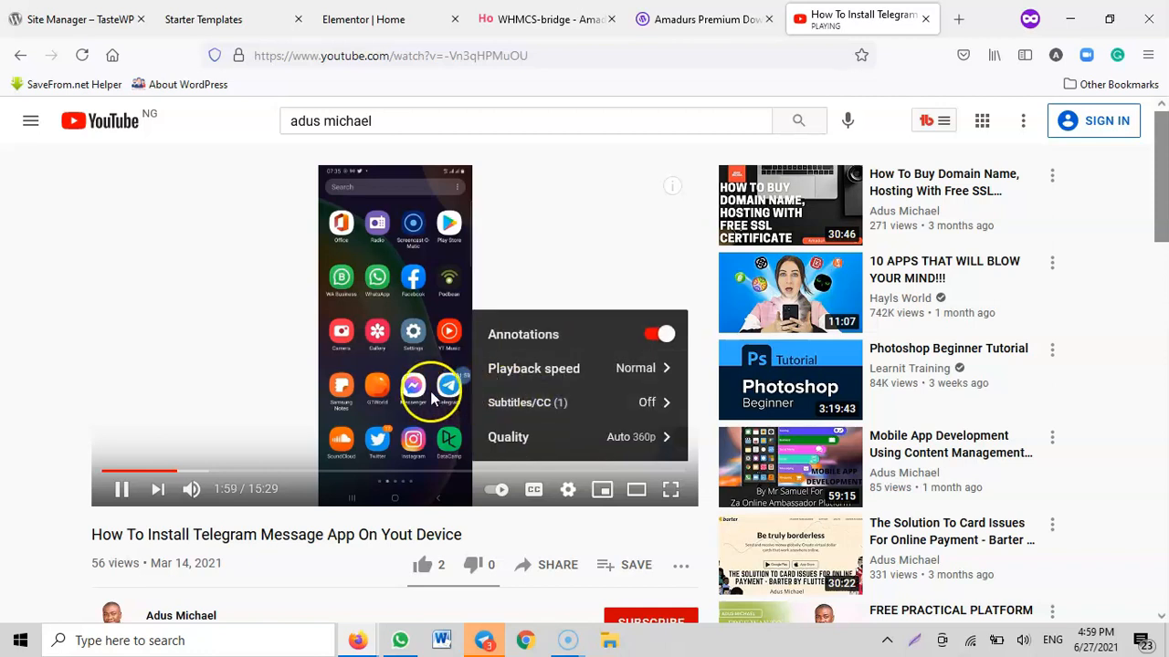
{"action": "left_click", "coordinate": [120, 489]}
Return to the Elementor editor and change the small heading above the hero title to "TasteWp Is Around"
{"action": "left_click", "coordinate": [366, 19]}
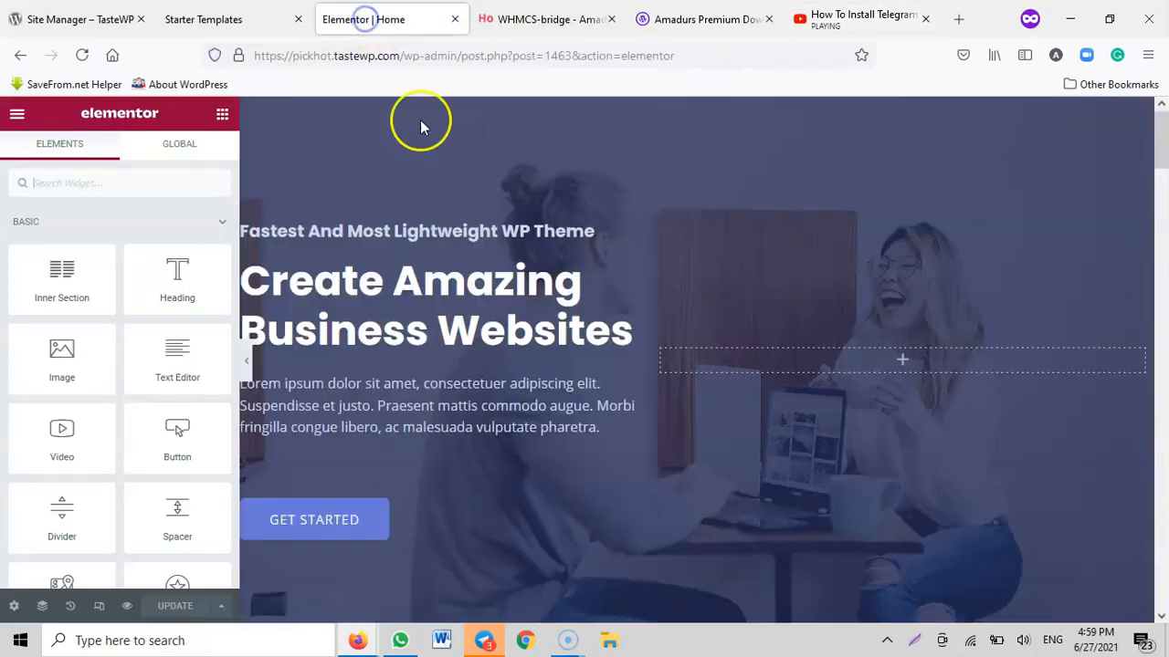
{"action": "left_click", "coordinate": [482, 231]}
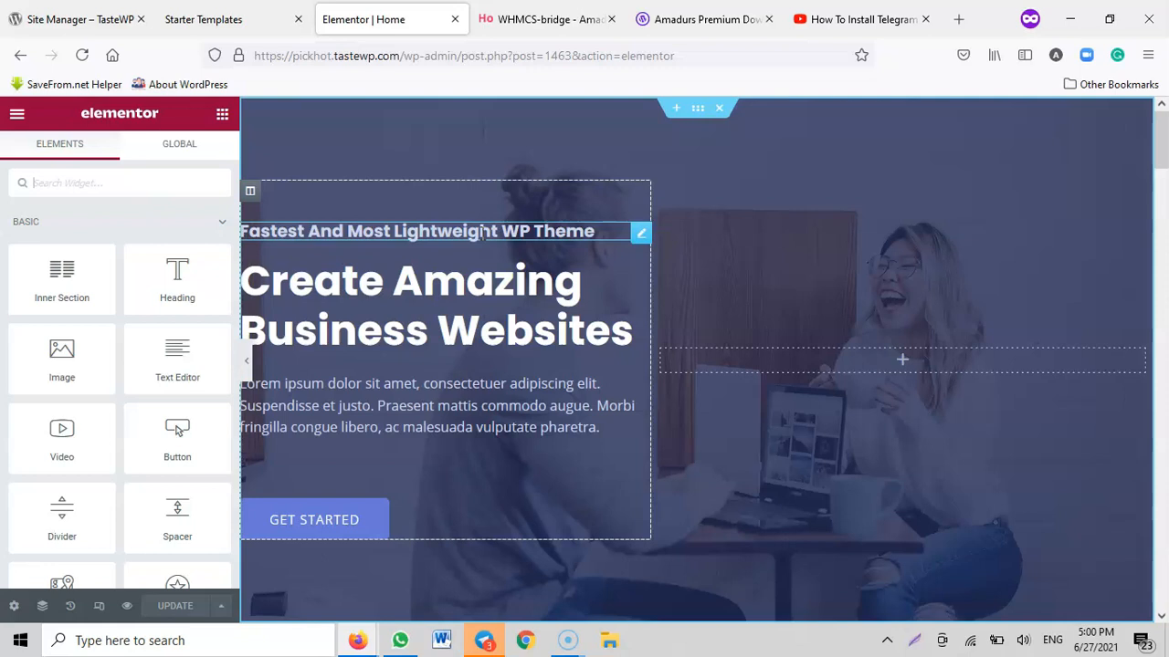
{"action": "left_click", "coordinate": [481, 232]}
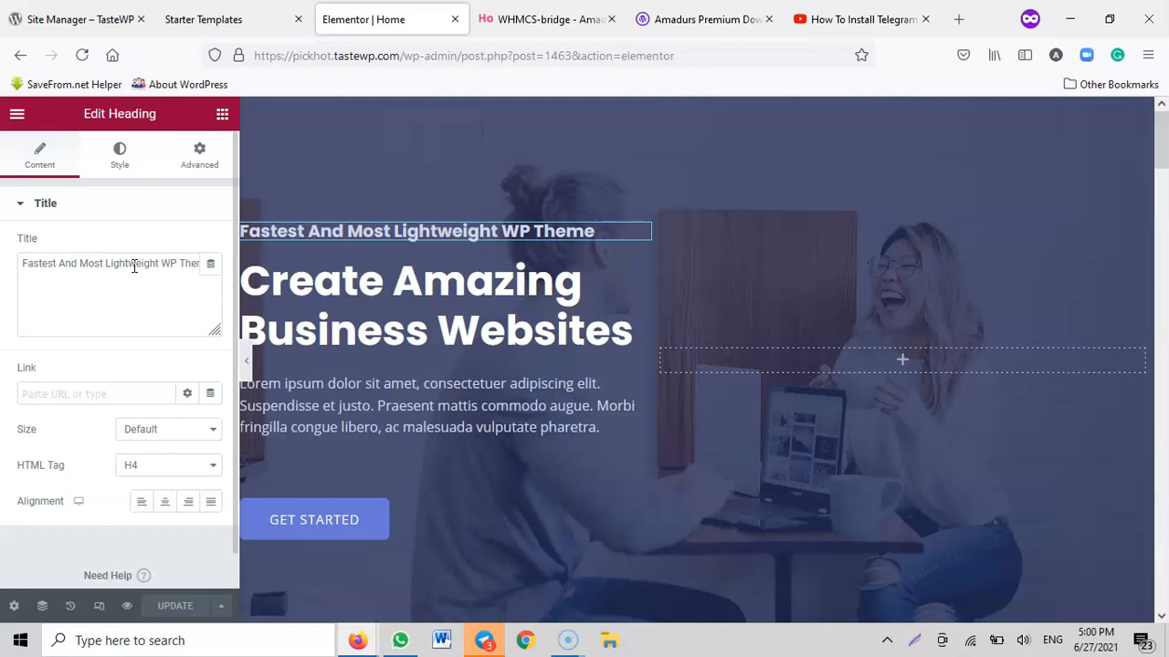
{"action": "left_click", "coordinate": [134, 265]}
{"action": "left_click", "coordinate": [89, 265]}
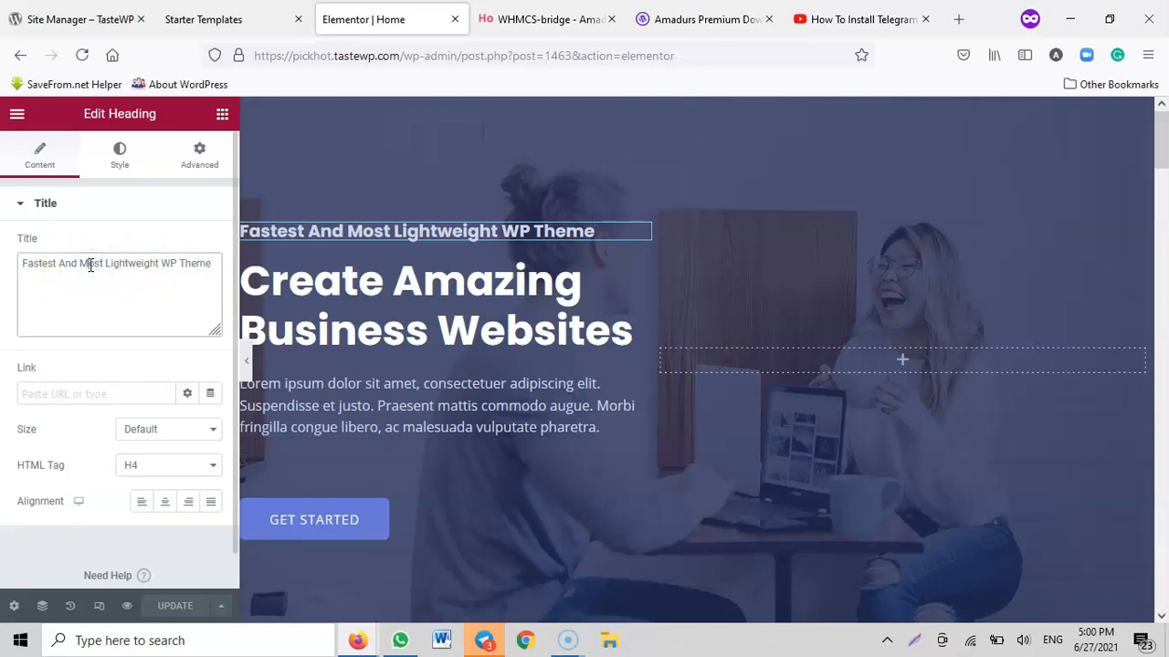
{"action": "key", "text": "ctrl+a"}
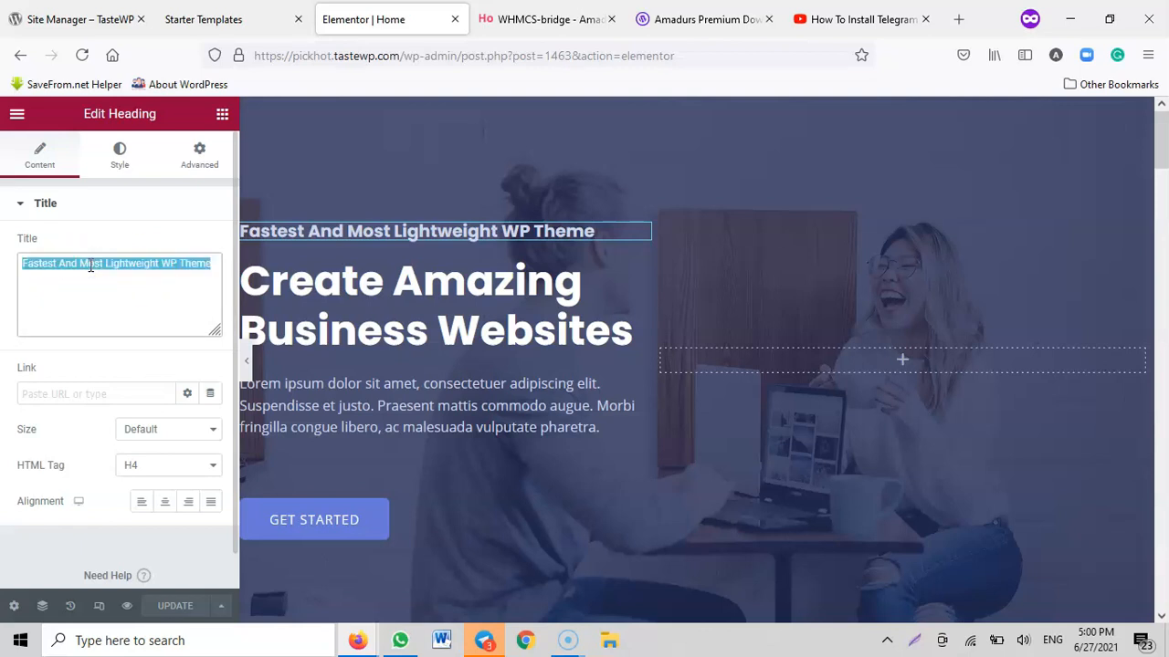
{"action": "type", "text": "T"}
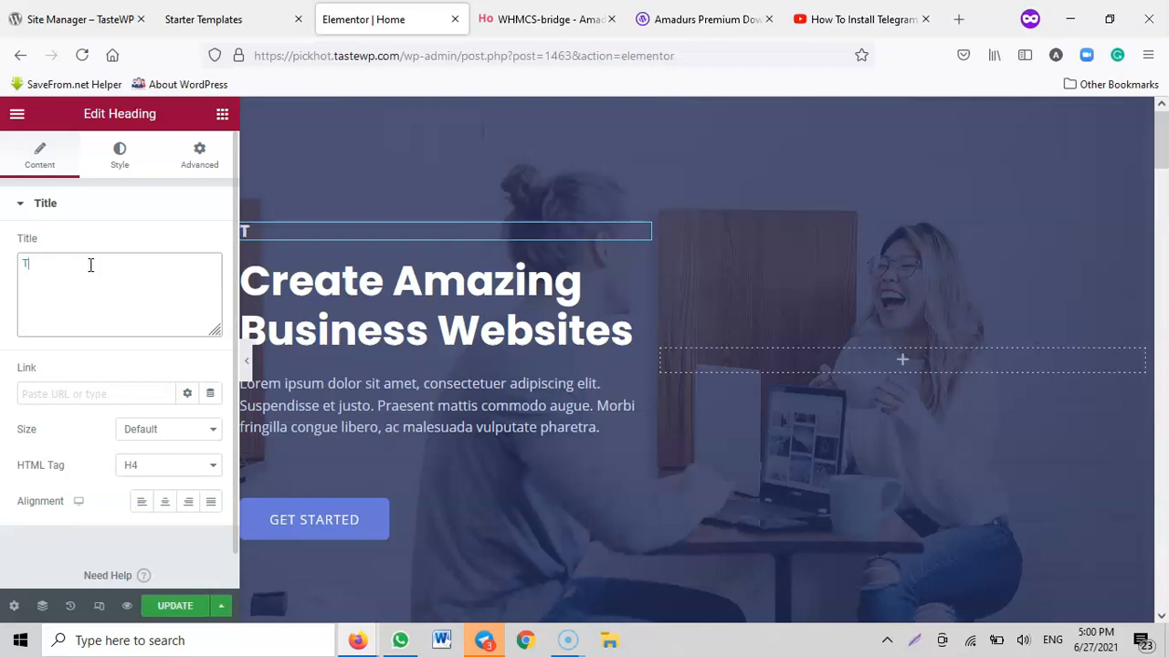
{"action": "type", "text": "asteWp Is"}
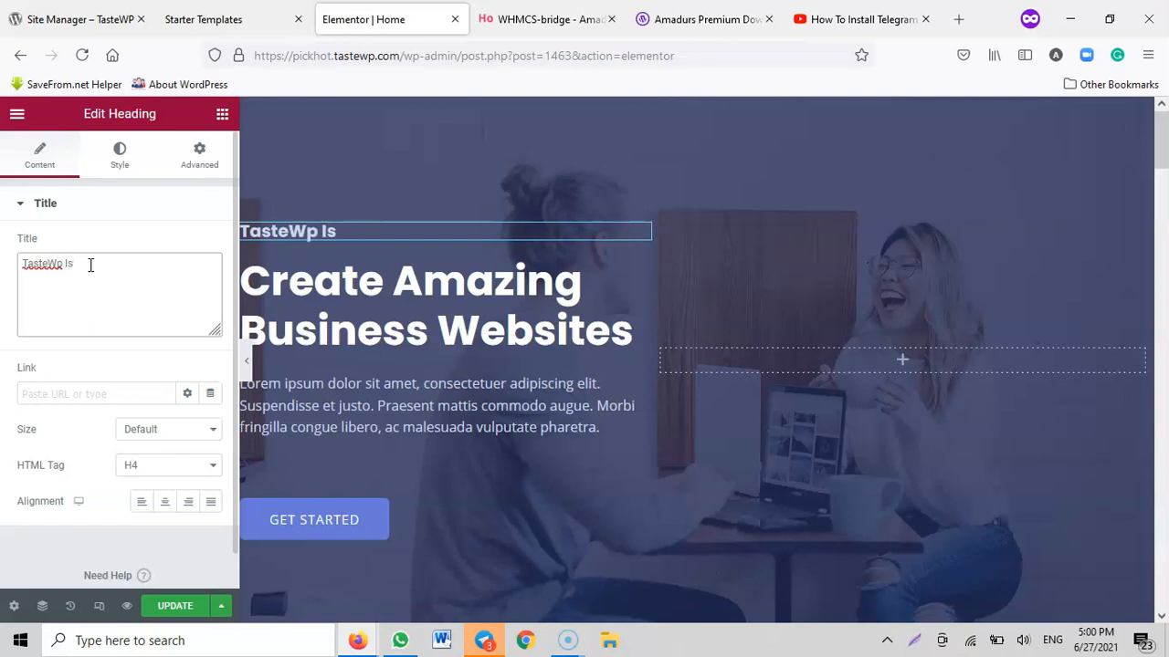
{"action": "type", "text": " Around"}
Inspect the editable text of the hero title, the "How can we help you?" heading, its paragraph and the Design icon box
{"action": "left_click", "coordinate": [436, 286]}
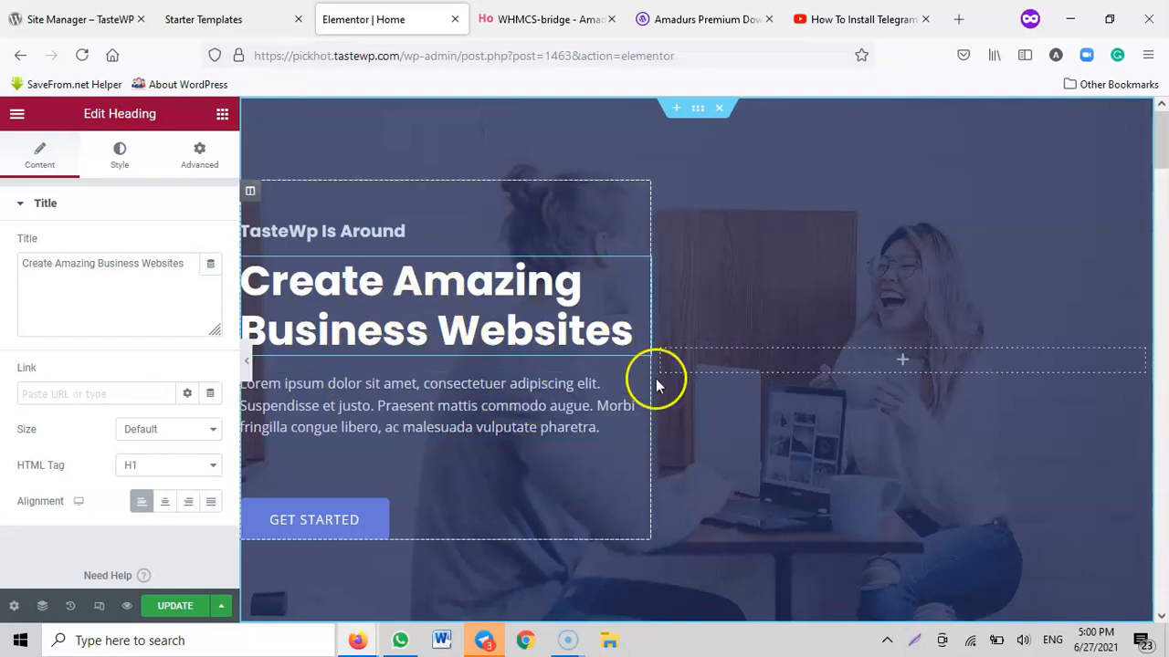
{"action": "scroll", "coordinate": [717, 322], "scroll_direction": "down", "scroll_amount": 2}
{"action": "scroll", "coordinate": [693, 310], "scroll_direction": "down", "scroll_amount": 6}
{"action": "scroll", "coordinate": [621, 278], "scroll_direction": "up", "scroll_amount": 3}
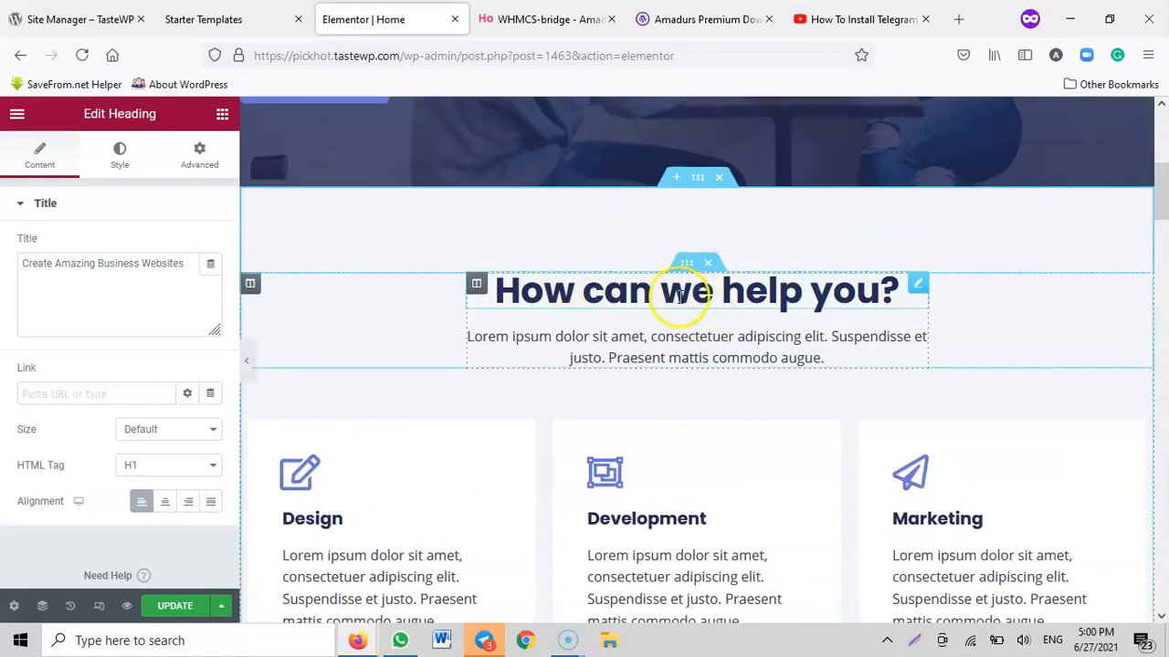
{"action": "left_click", "coordinate": [623, 292]}
{"action": "triple_click", "coordinate": [60, 264]}
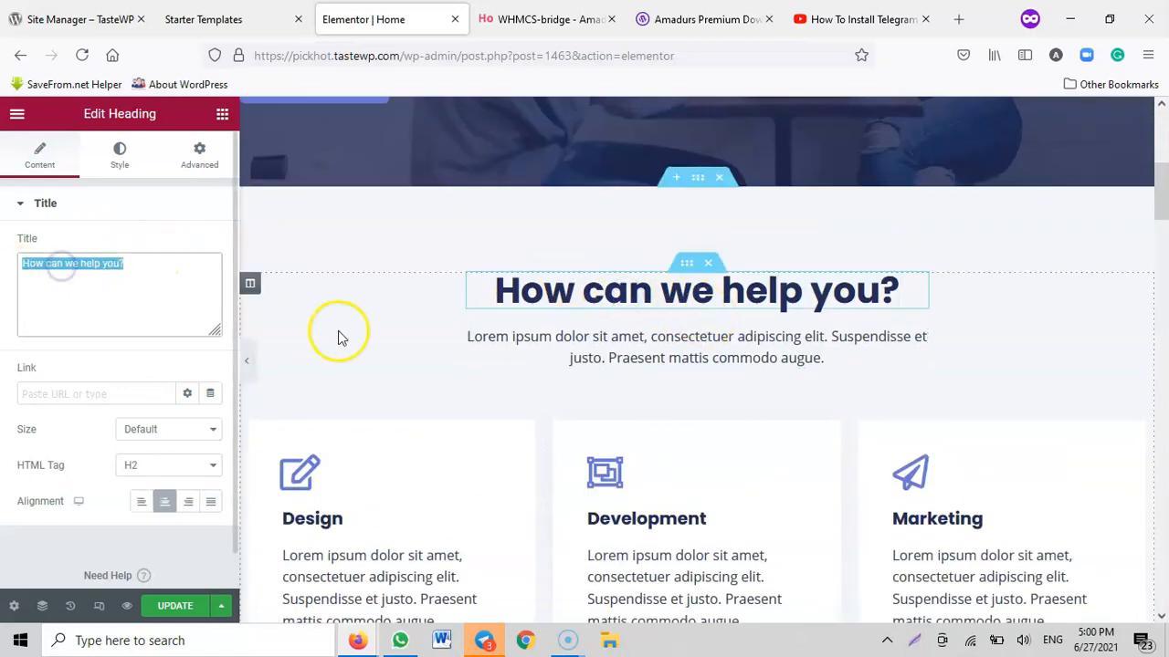
{"action": "left_click", "coordinate": [594, 350]}
{"action": "left_click_drag", "start_coordinate": [152, 354], "coordinate": [57, 353]}
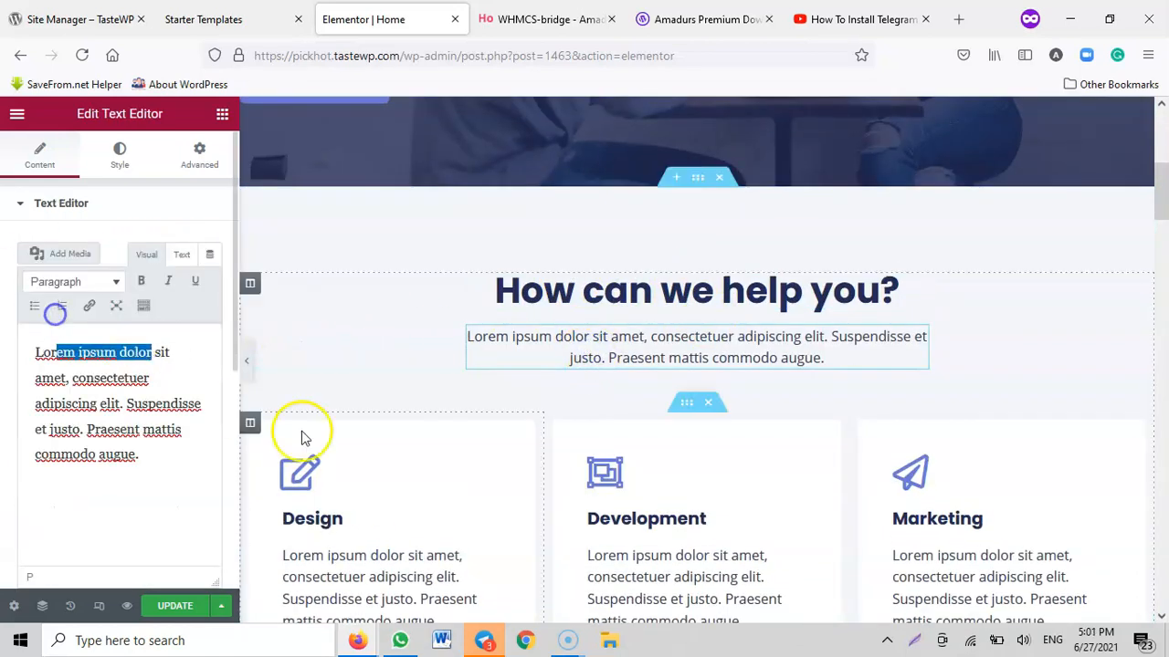
{"action": "scroll", "coordinate": [445, 450], "scroll_direction": "down", "scroll_amount": 2}
{"action": "left_click", "coordinate": [352, 365]}
{"action": "scroll", "coordinate": [825, 323], "scroll_direction": "down", "scroll_amount": 10}
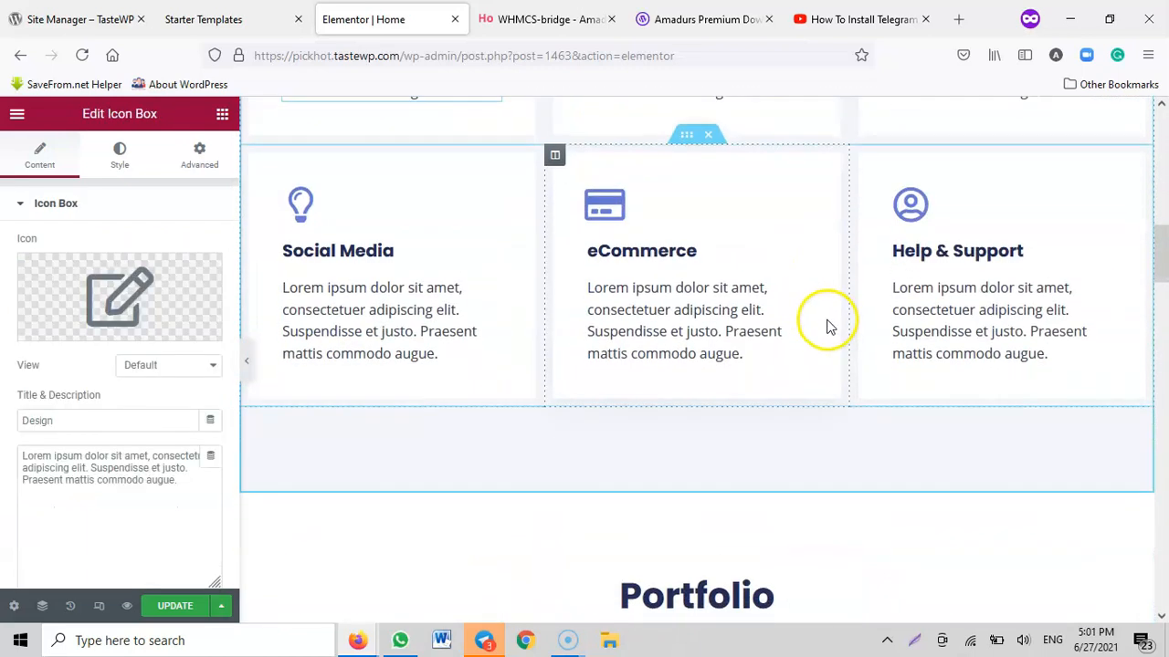
Save the home page changes and exit Elementor to the WordPress dashboard
{"action": "scroll", "coordinate": [871, 417], "scroll_direction": "down", "scroll_amount": 10}
{"action": "left_click", "coordinate": [175, 607]}
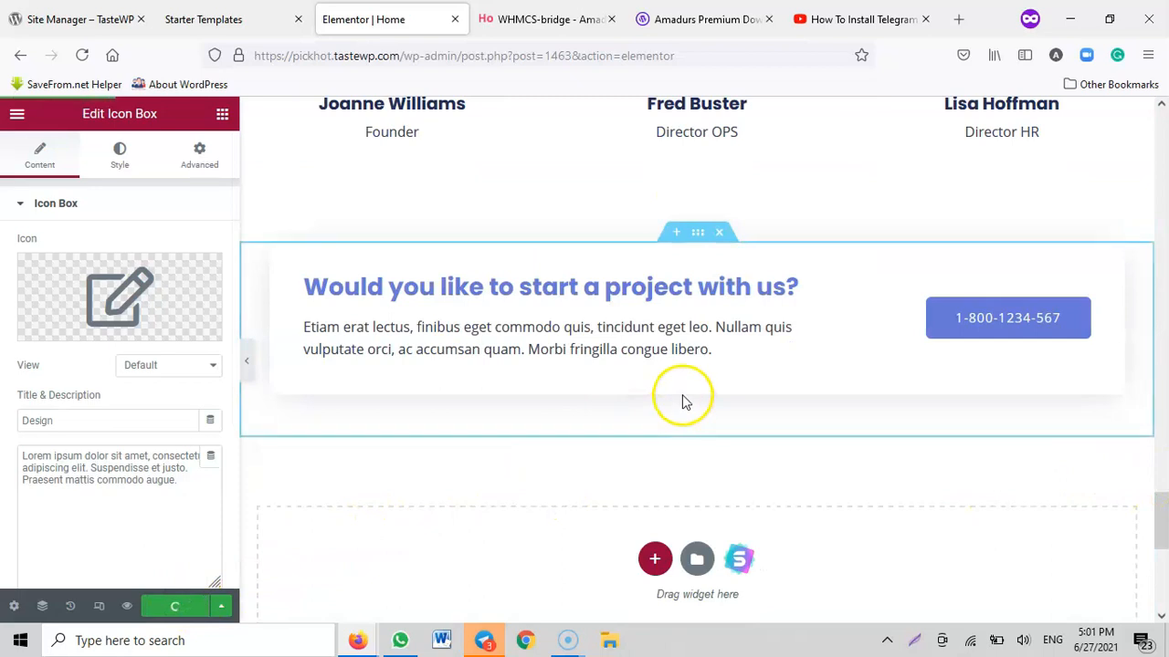
{"action": "left_click", "coordinate": [17, 114]}
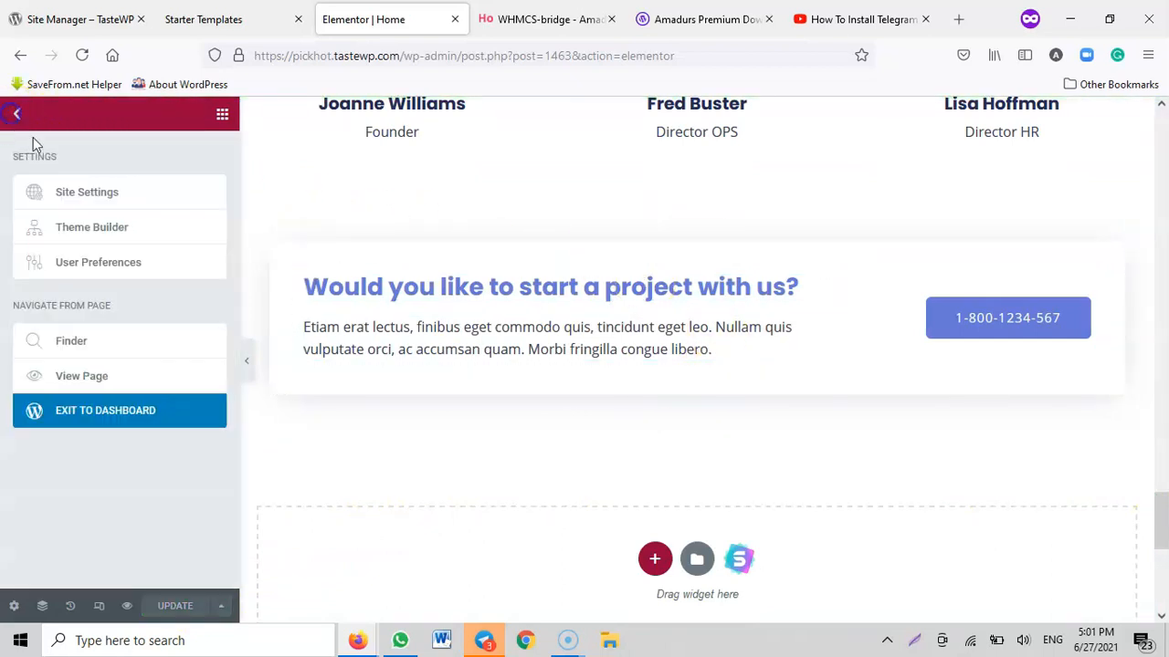
{"action": "left_click", "coordinate": [86, 413]}
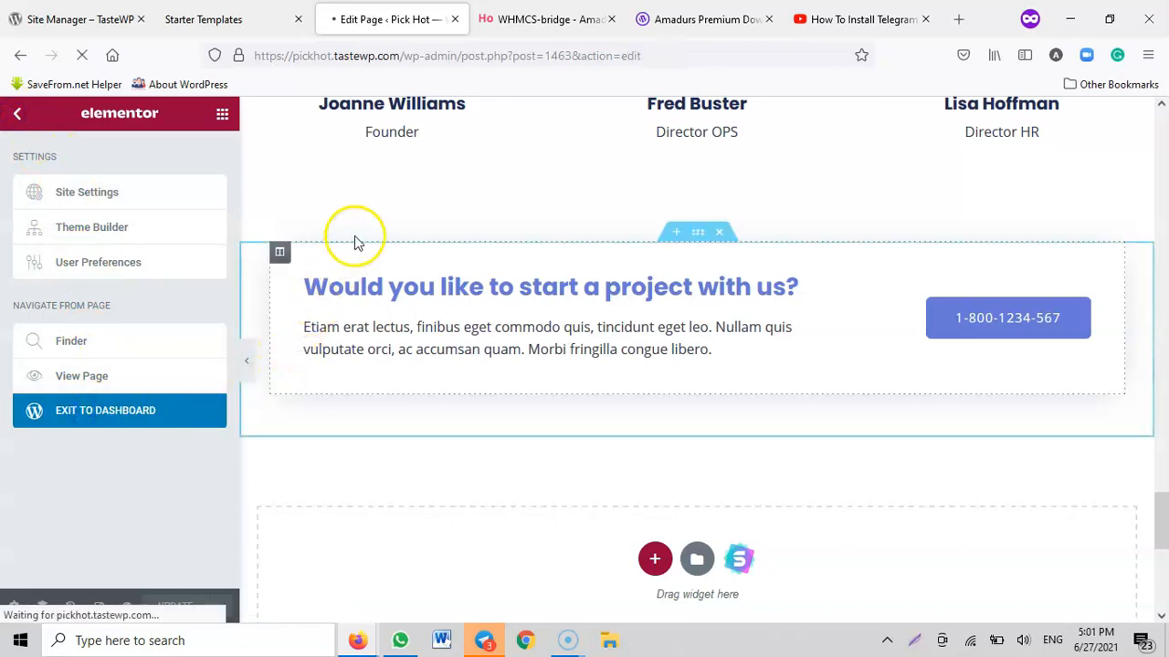
Load the site's front page at pickhot.tastewp.com and check the updated hero heading and the sections below it
{"action": "left_click_drag", "start_coordinate": [399, 55], "coordinate": [783, 122]}
{"action": "key", "text": "BackSpace"}
{"action": "key", "text": "Return"}
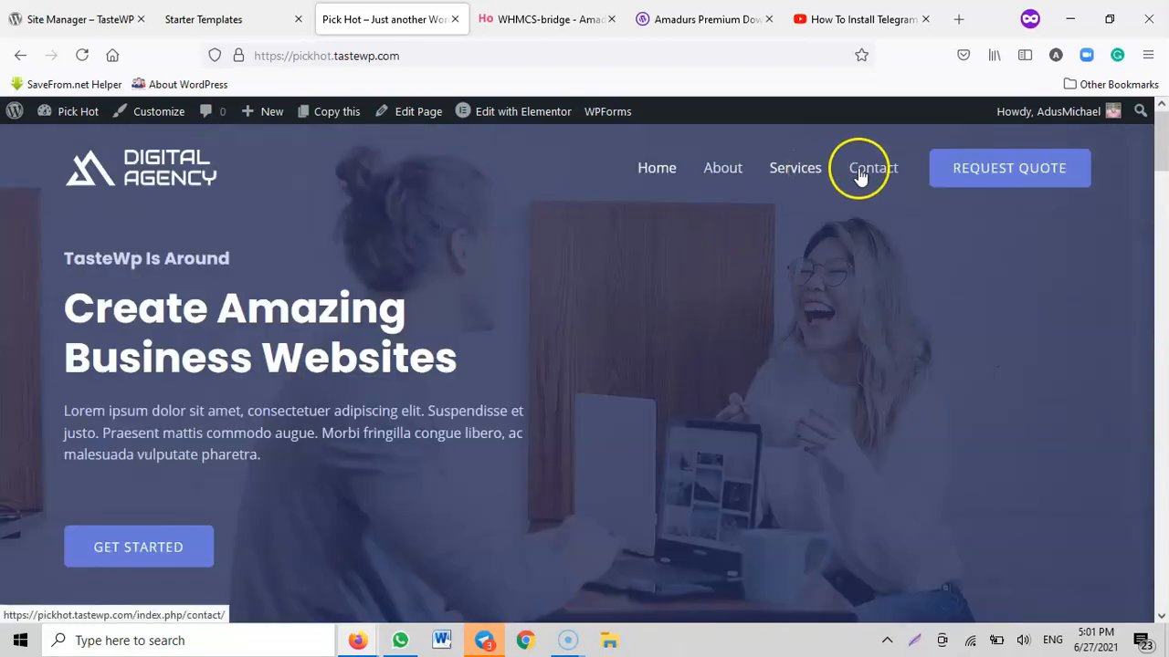
{"action": "scroll", "coordinate": [667, 295], "scroll_direction": "down", "scroll_amount": 12}
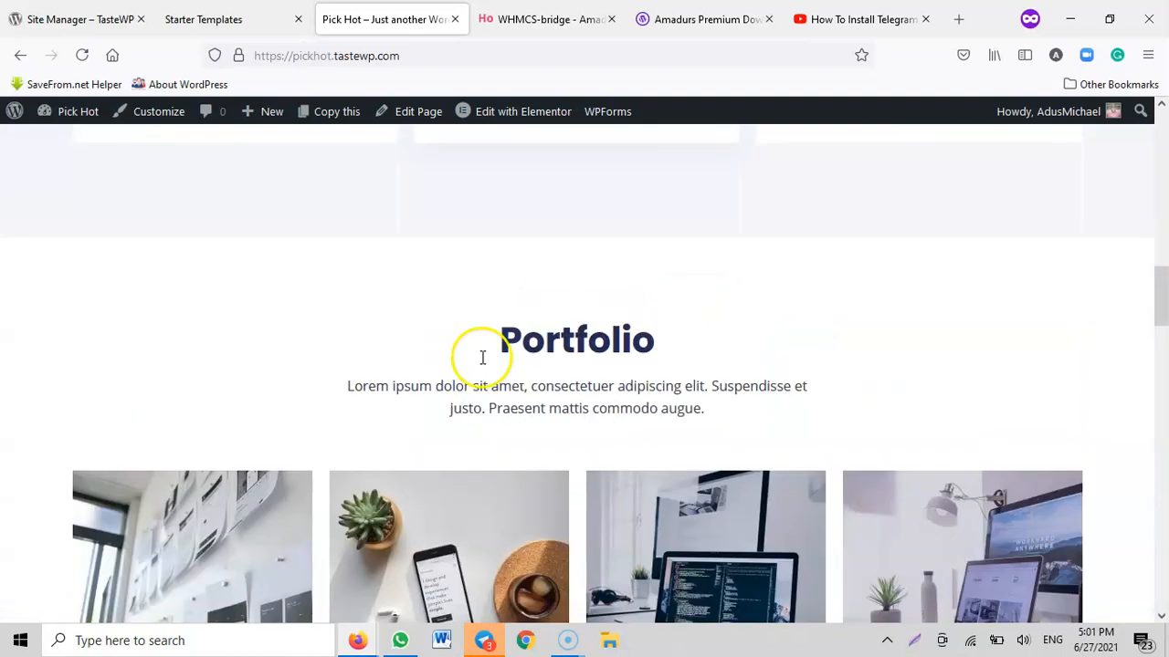
{"action": "scroll", "coordinate": [639, 347], "scroll_direction": "up", "scroll_amount": 12}
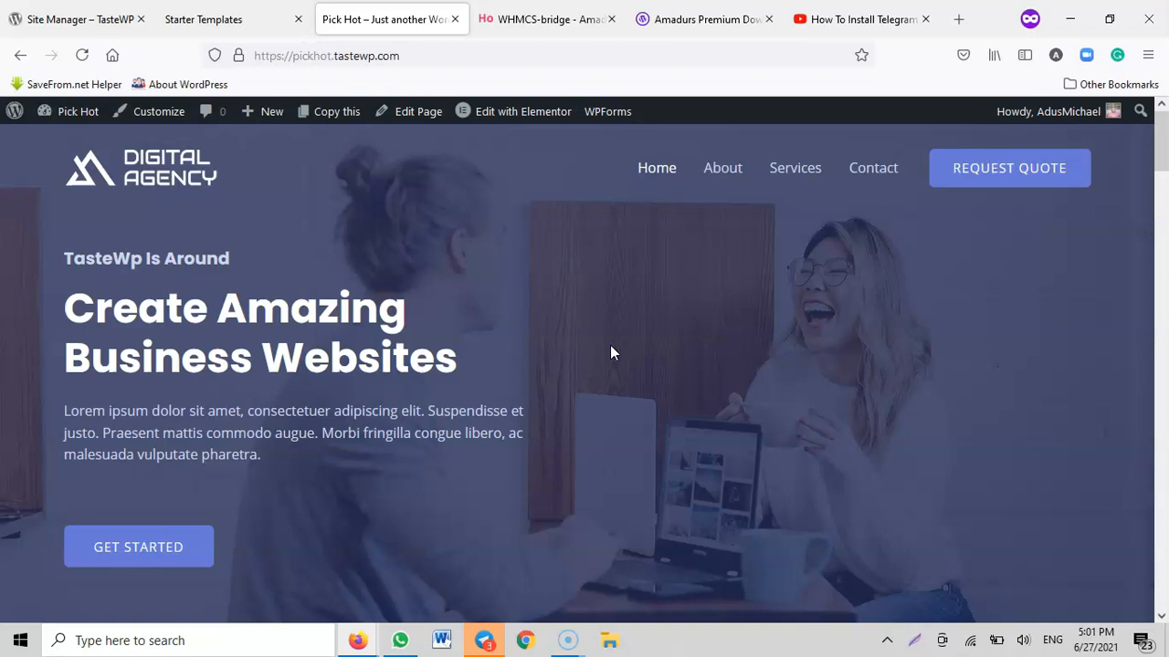
Switch to the Amadurs Hosting site and check whether the domain justinfish.com is available
{"action": "left_click", "coordinate": [548, 18]}
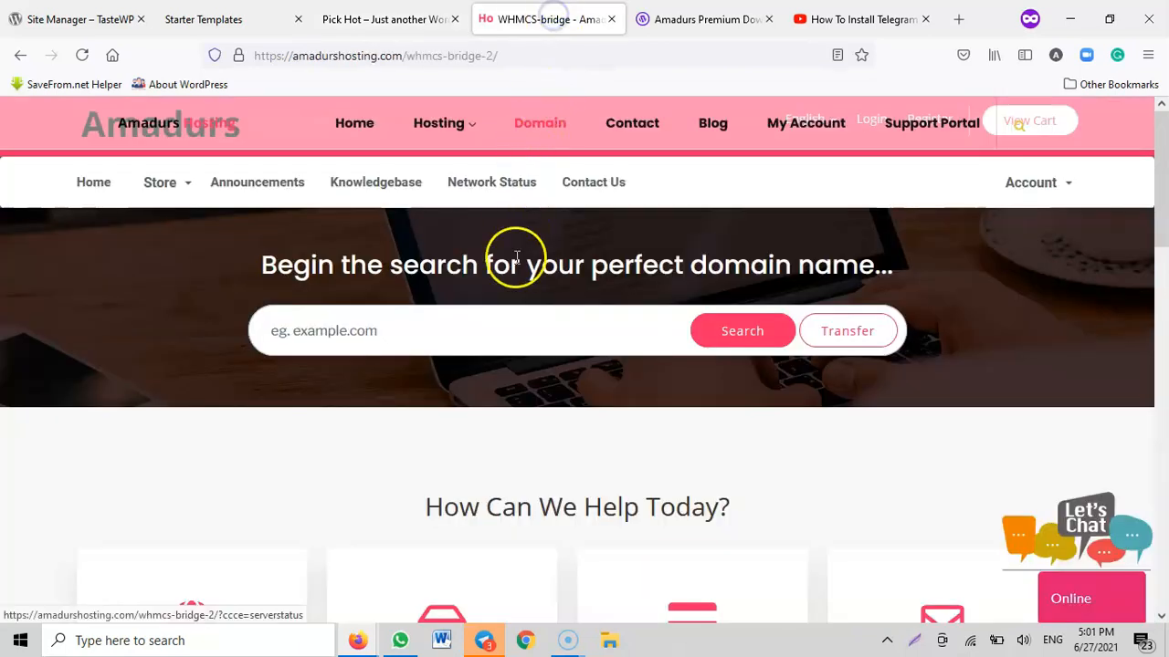
{"action": "left_click", "coordinate": [482, 338]}
{"action": "type", "text": "just"}
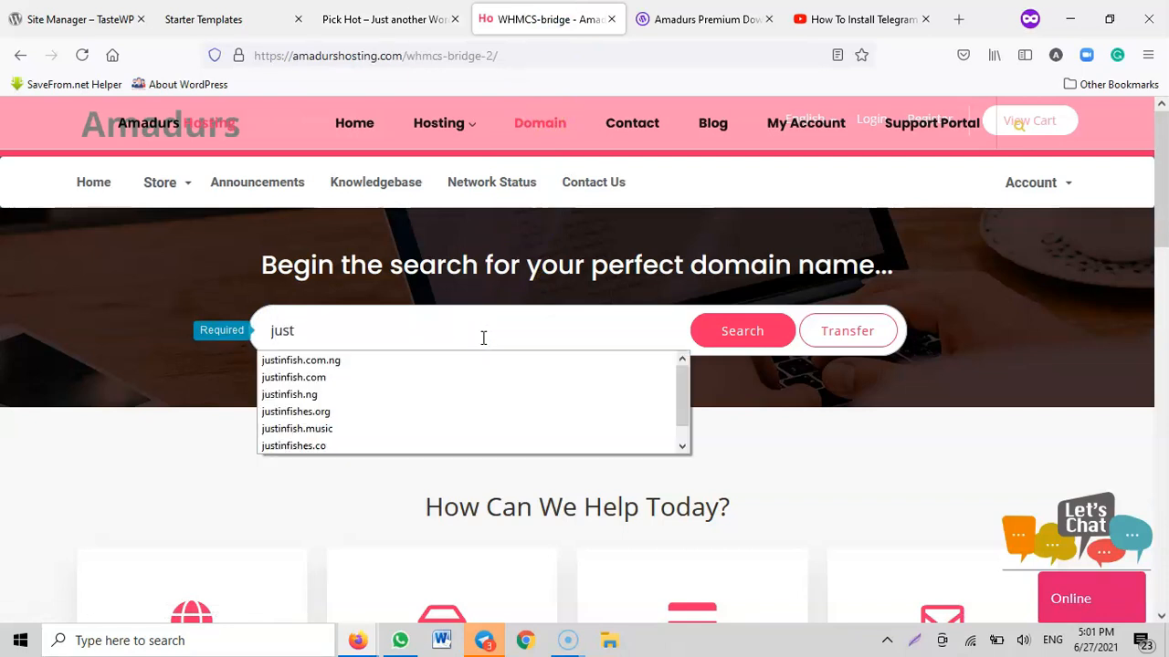
{"action": "type", "text": "in"}
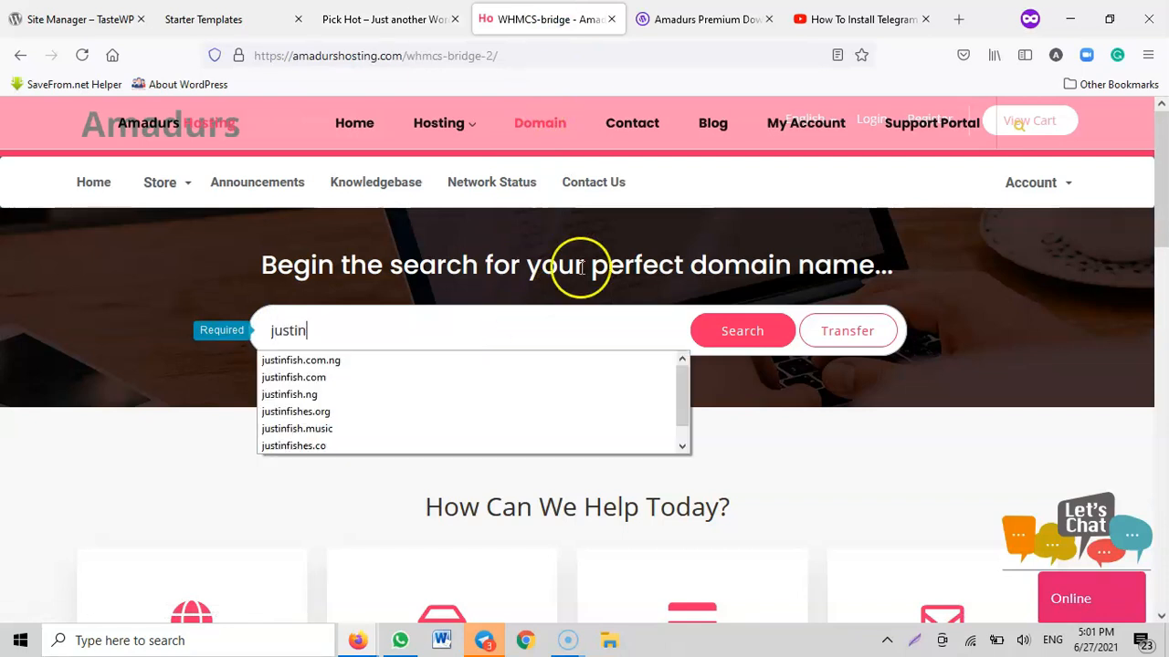
{"action": "left_click", "coordinate": [370, 378]}
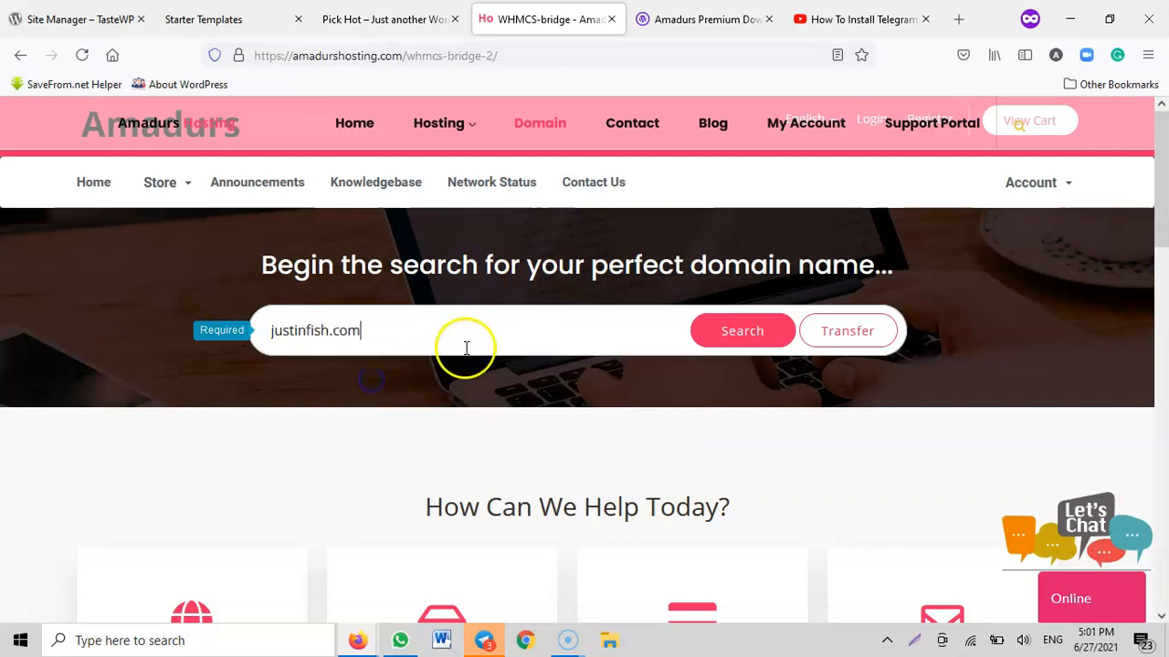
{"action": "left_click", "coordinate": [751, 332]}
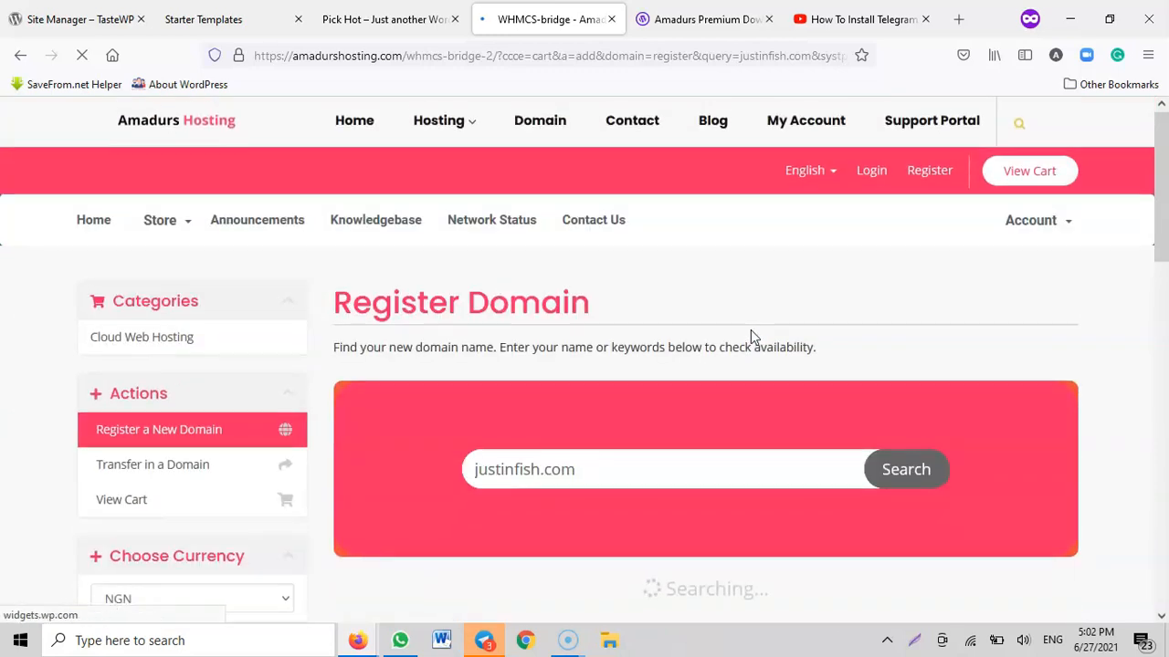
{"action": "scroll", "coordinate": [750, 330], "scroll_direction": "down", "scroll_amount": 5}
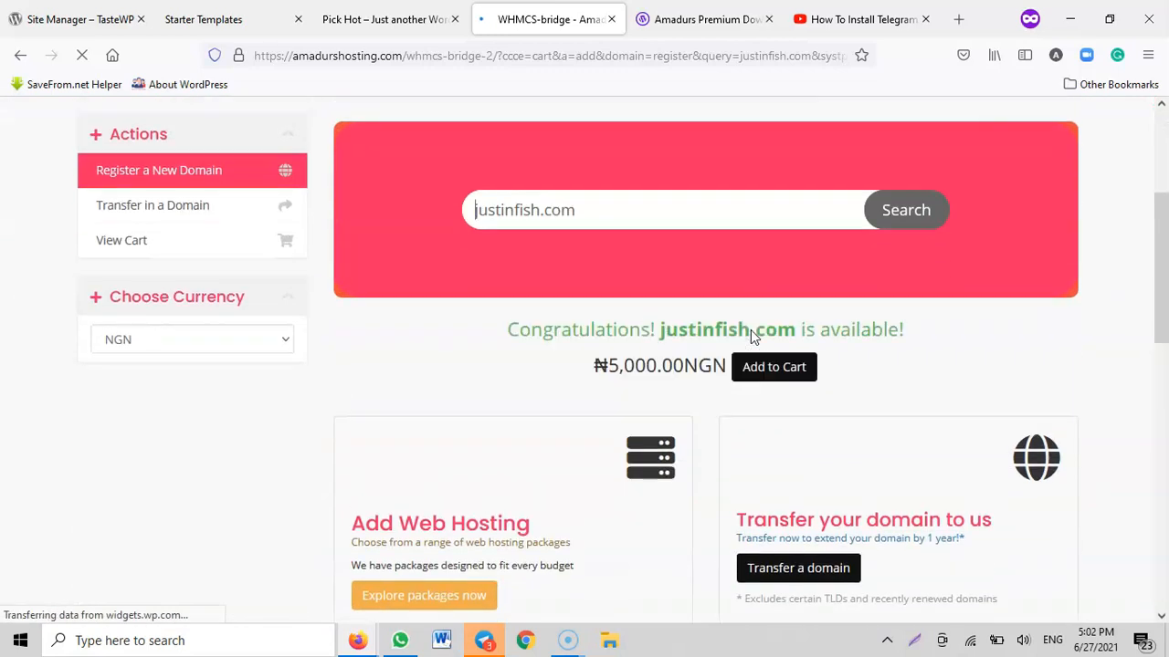
{"action": "scroll", "coordinate": [751, 336], "scroll_direction": "down", "scroll_amount": 1}
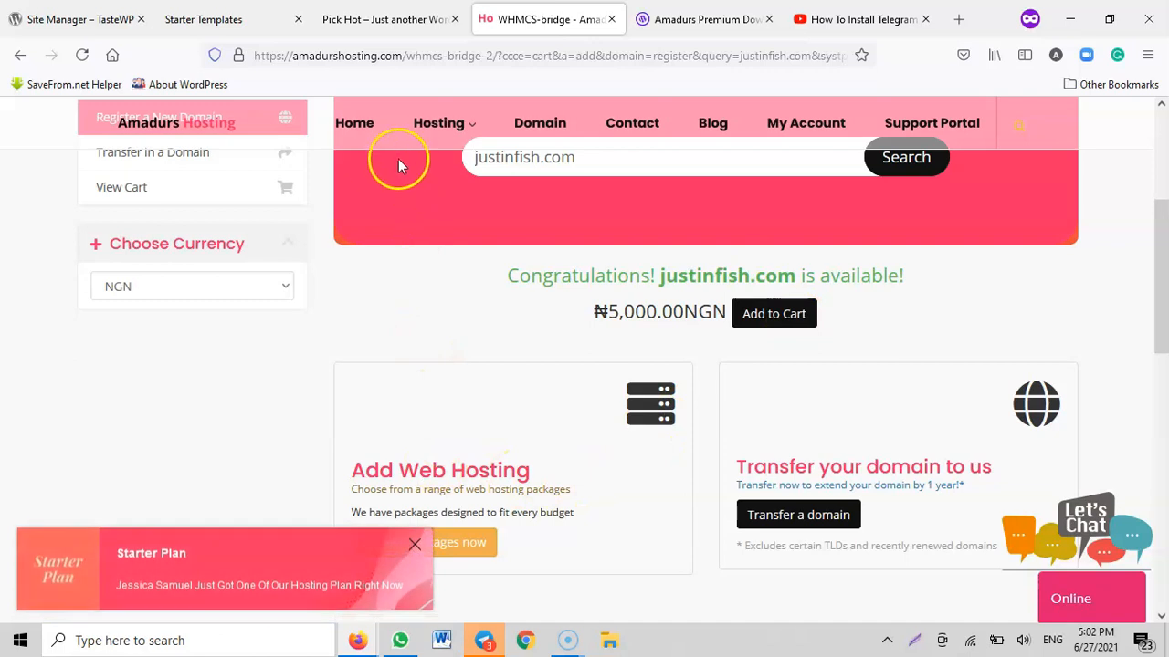
Return to the Starter Templates page, close the import message and open the WordPress dashboard
{"action": "left_click", "coordinate": [357, 20]}
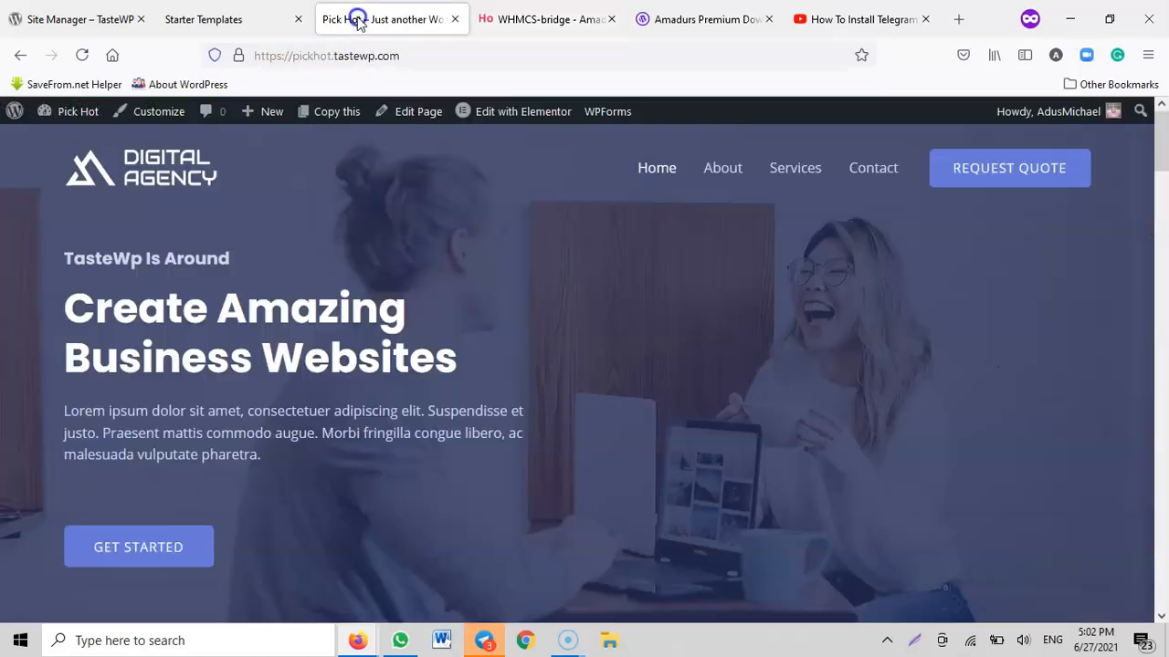
{"action": "left_click", "coordinate": [202, 12]}
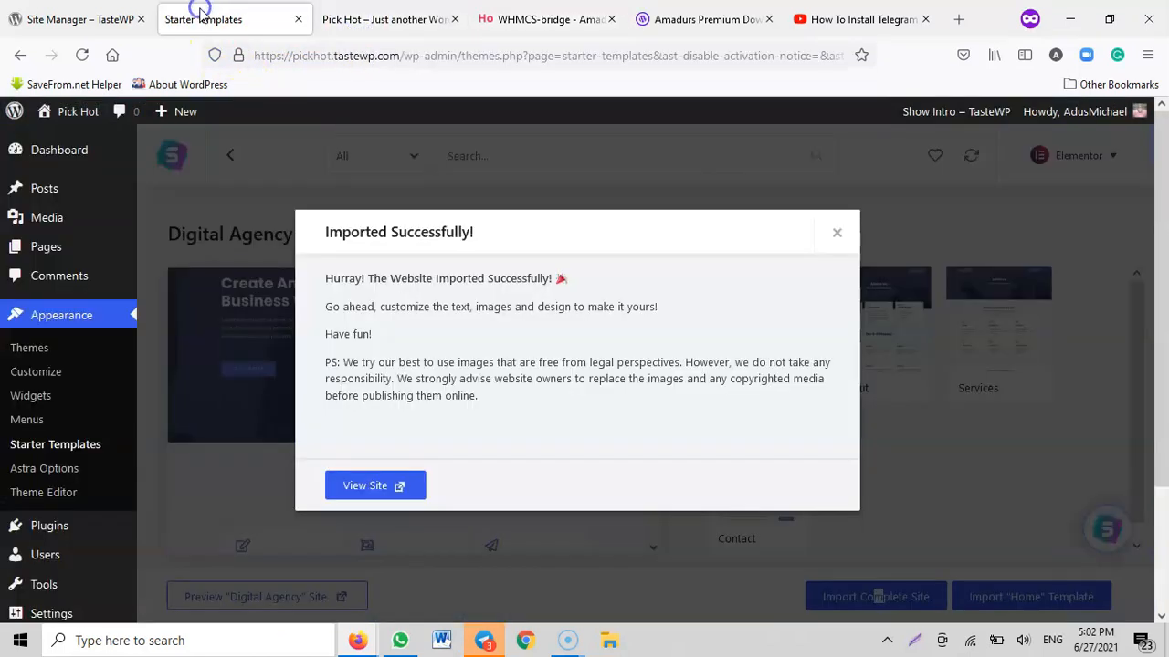
{"action": "left_click", "coordinate": [835, 239]}
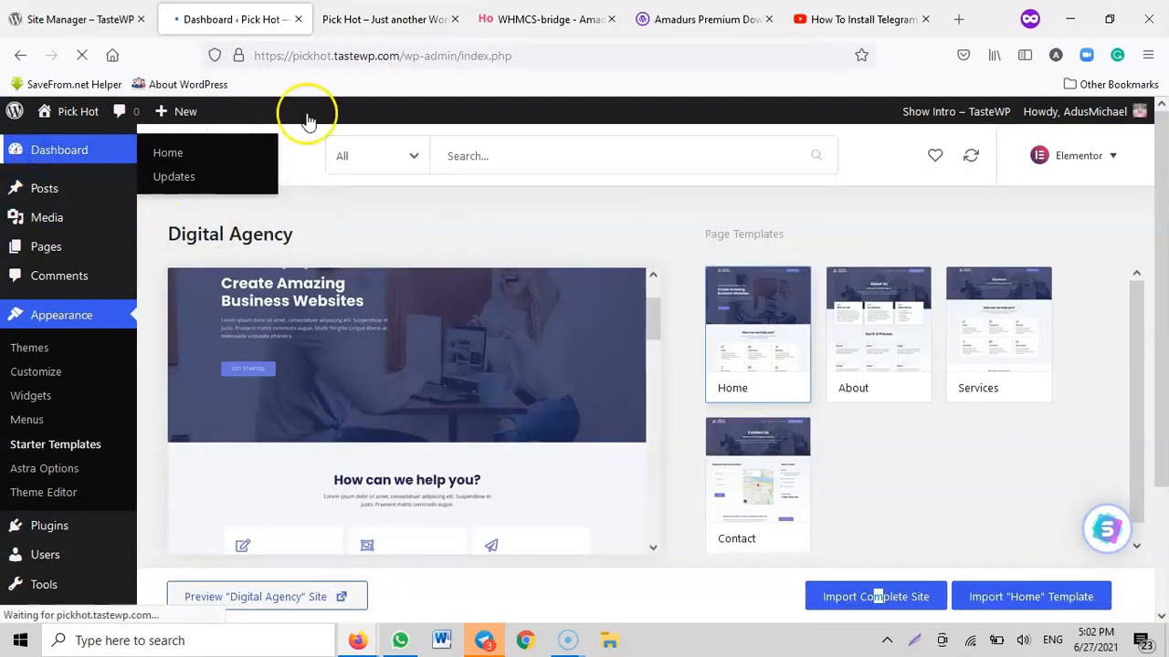
Look through the live front page from the services and portfolio sections down to the footer
{"action": "left_click", "coordinate": [360, 19]}
{"action": "scroll", "coordinate": [505, 297], "scroll_direction": "down", "scroll_amount": 14}
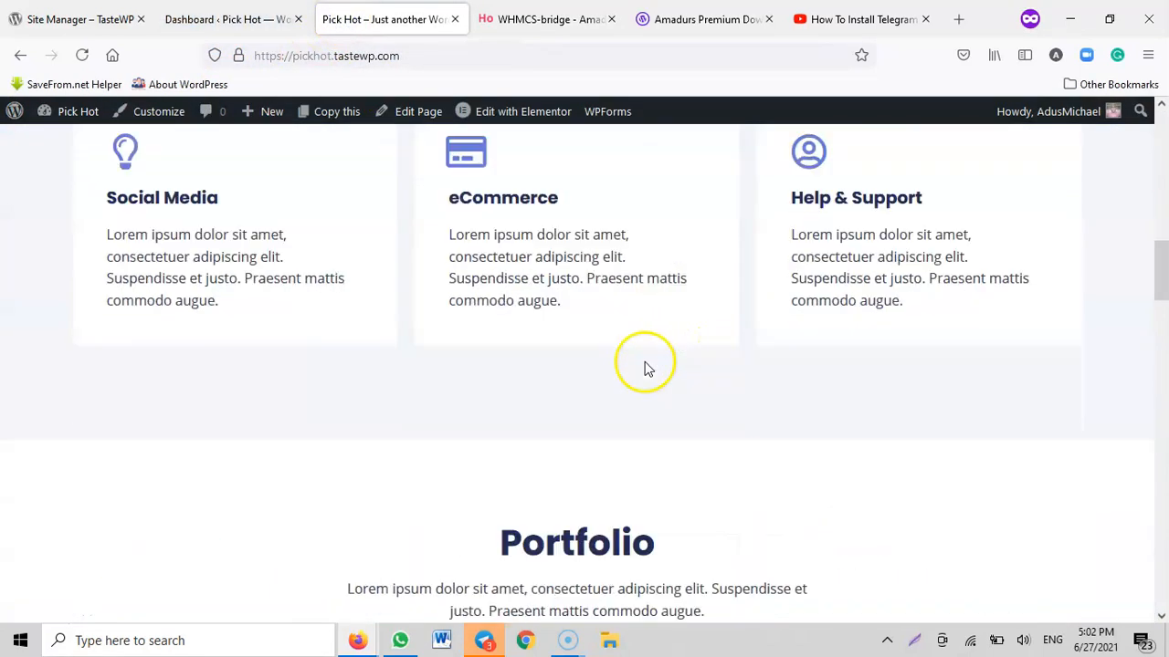
{"action": "scroll", "coordinate": [668, 452], "scroll_direction": "down", "scroll_amount": 15}
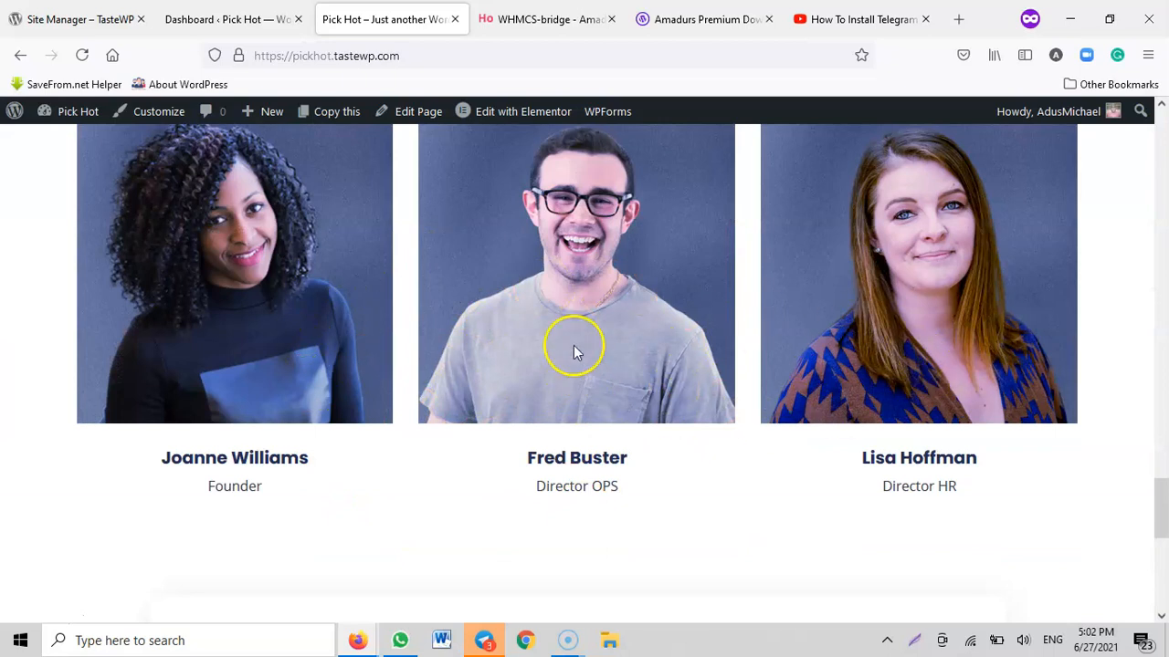
{"action": "scroll", "coordinate": [722, 383], "scroll_direction": "down", "scroll_amount": 6}
{"action": "scroll", "coordinate": [692, 387], "scroll_direction": "up", "scroll_amount": 9}
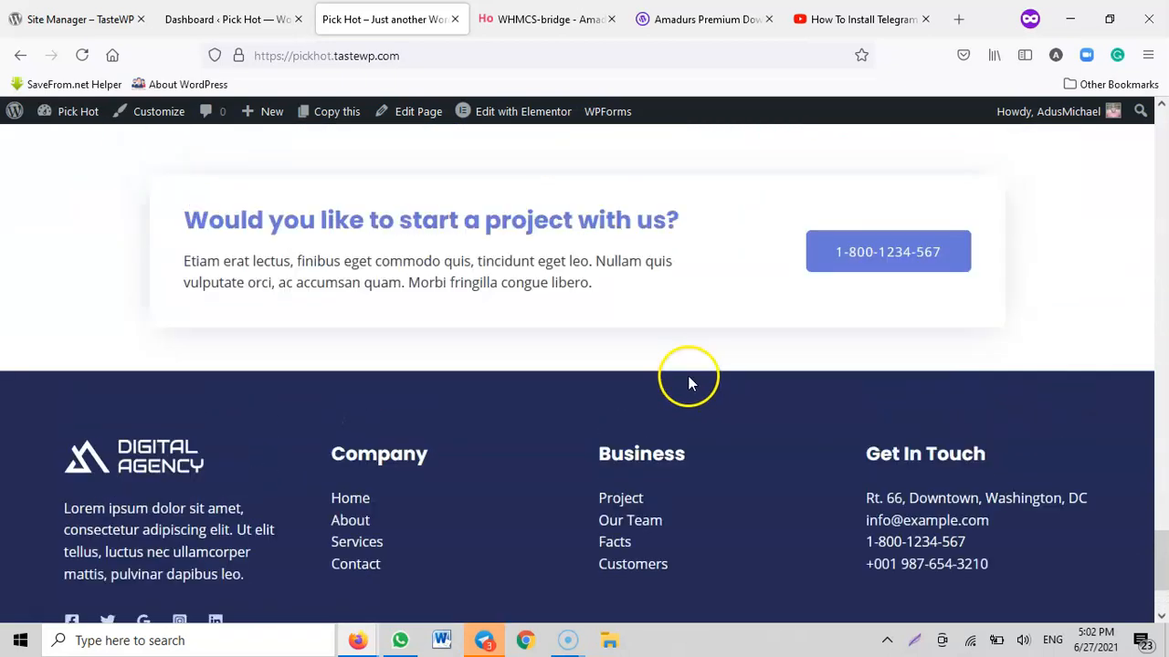
{"action": "scroll", "coordinate": [691, 365], "scroll_direction": "up", "scroll_amount": 12}
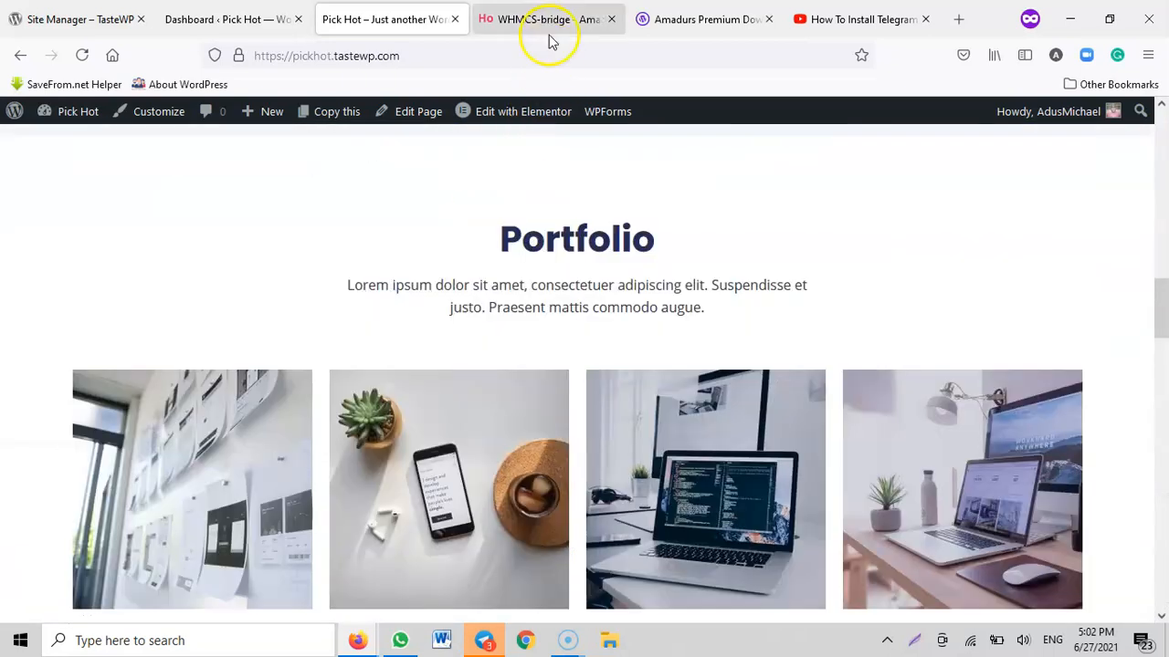
{"action": "left_click", "coordinate": [548, 19]}
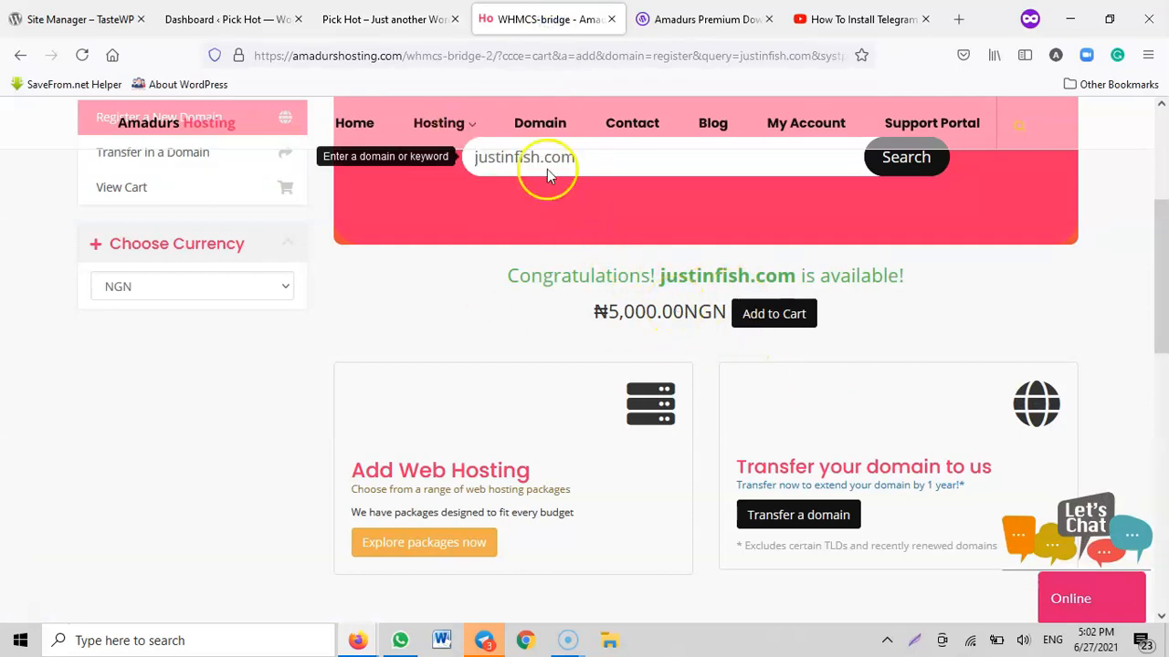
{"action": "left_click", "coordinate": [365, 19]}
{"action": "left_click", "coordinate": [217, 18]}
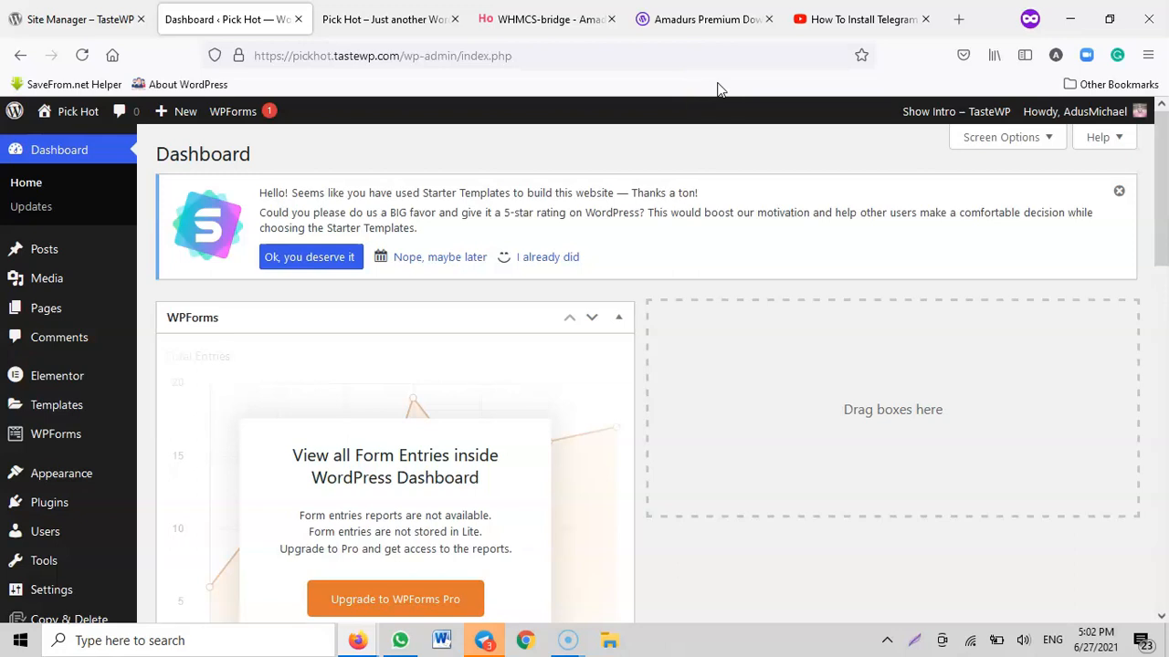
{"action": "left_click", "coordinate": [384, 18]}
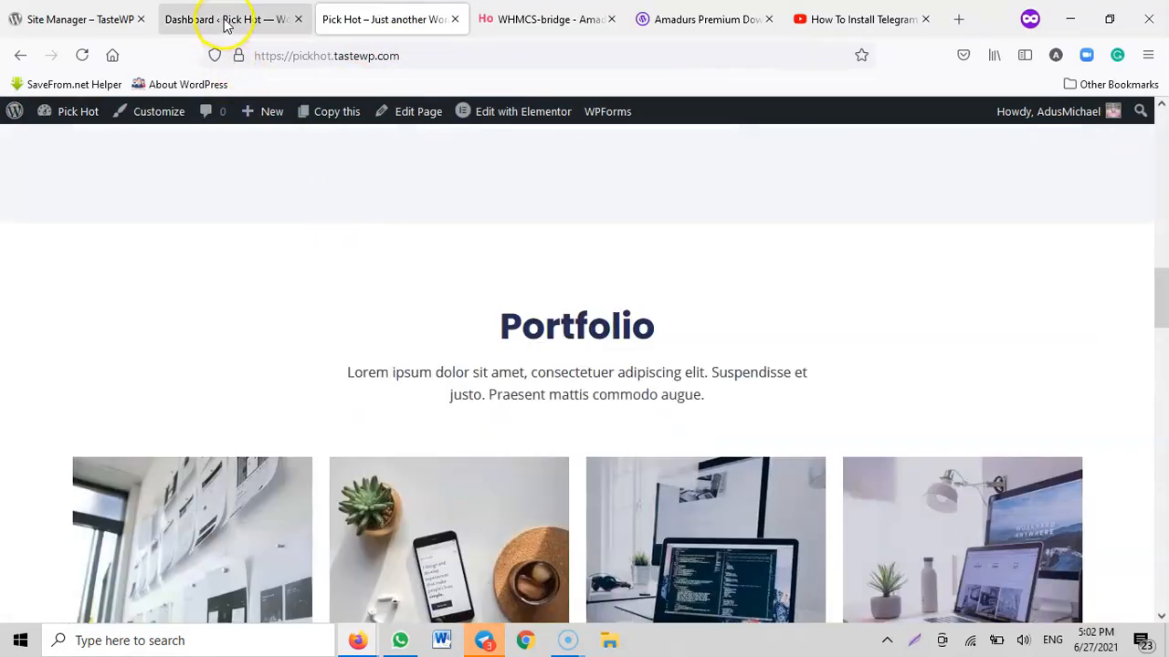
Open the Backup Migration plugin from the WordPress dashboard and dismiss the Starter Templates rating notice as already done
{"action": "left_click", "coordinate": [224, 19]}
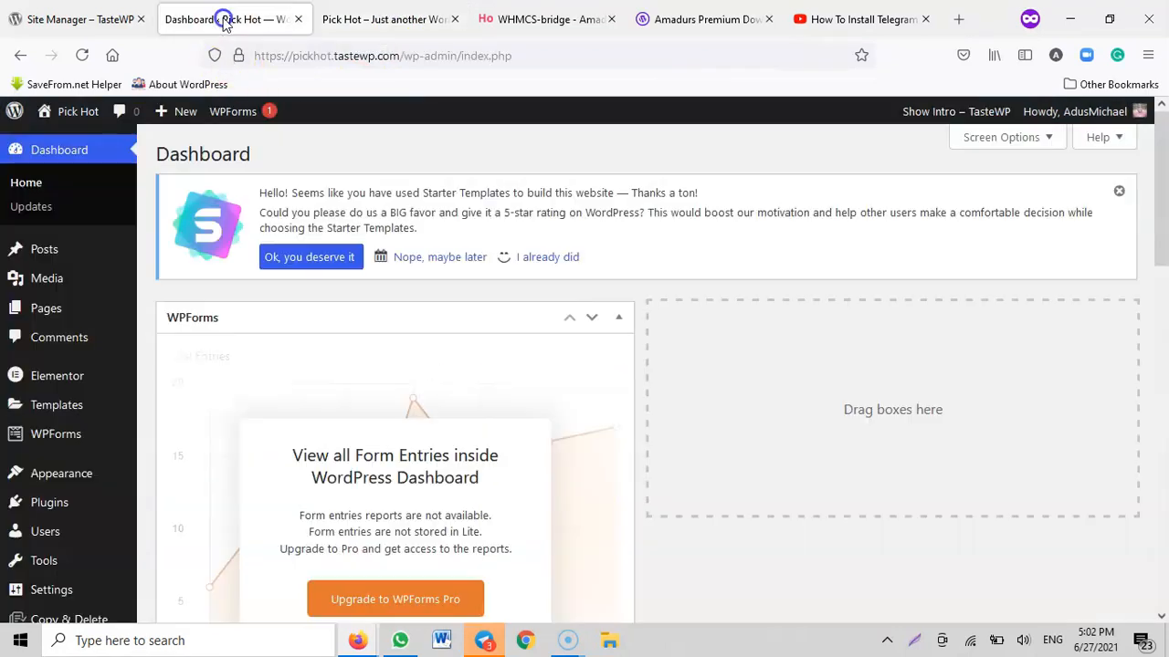
{"action": "scroll", "coordinate": [28, 319], "scroll_direction": "down", "scroll_amount": 5}
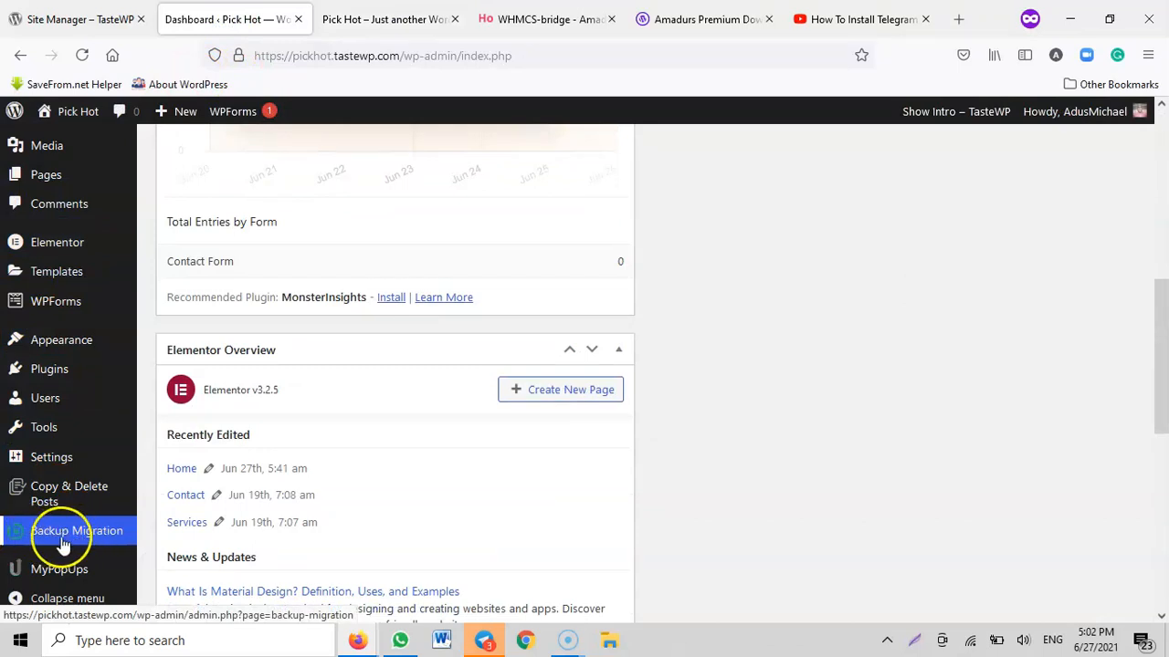
{"action": "left_click", "coordinate": [64, 537]}
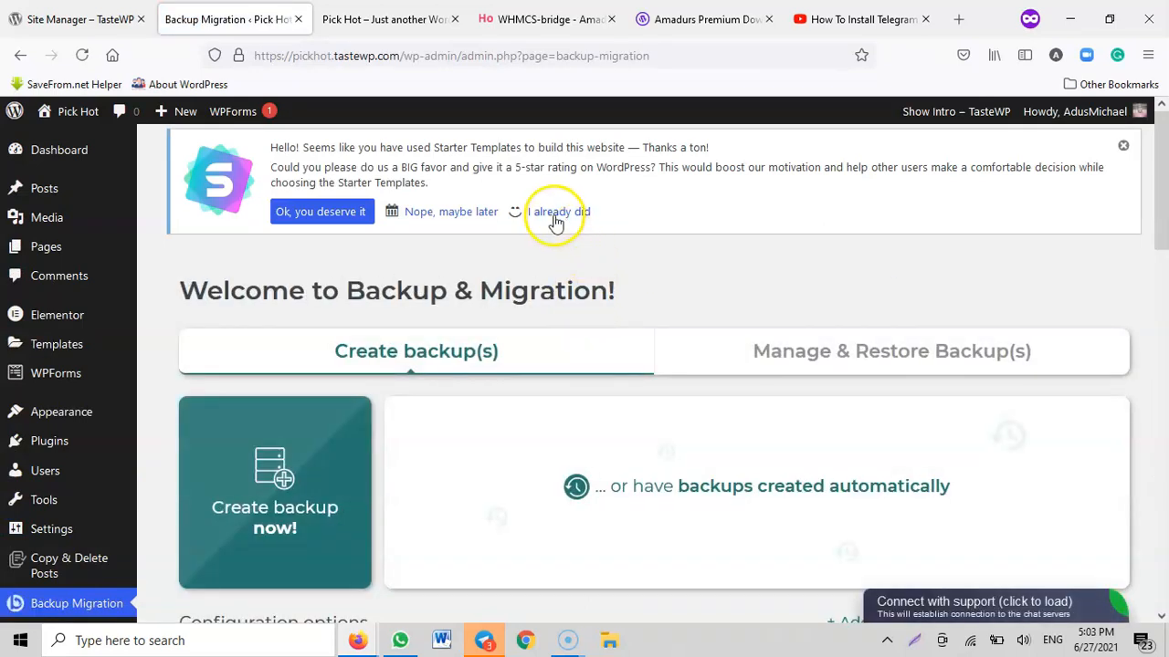
{"action": "left_click", "coordinate": [556, 215]}
Create a backup of the whole site now and close the backup completion window
{"action": "left_click", "coordinate": [267, 399]}
{"action": "left_click", "coordinate": [622, 393]}
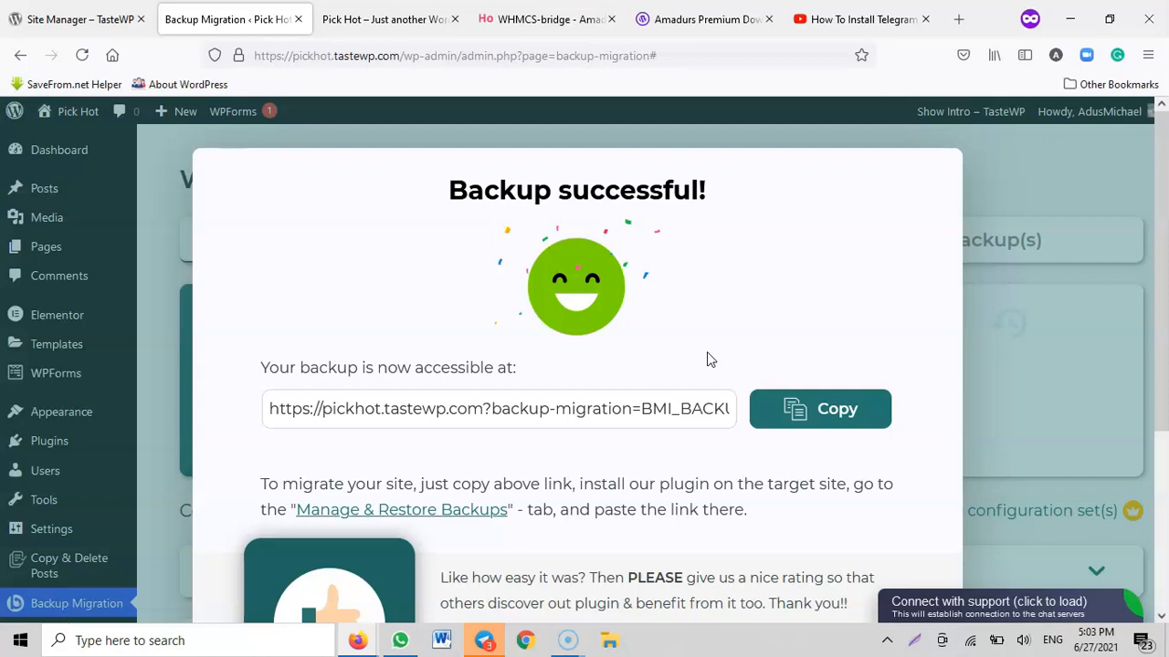
{"action": "scroll", "coordinate": [795, 319], "scroll_direction": "down", "scroll_amount": 3}
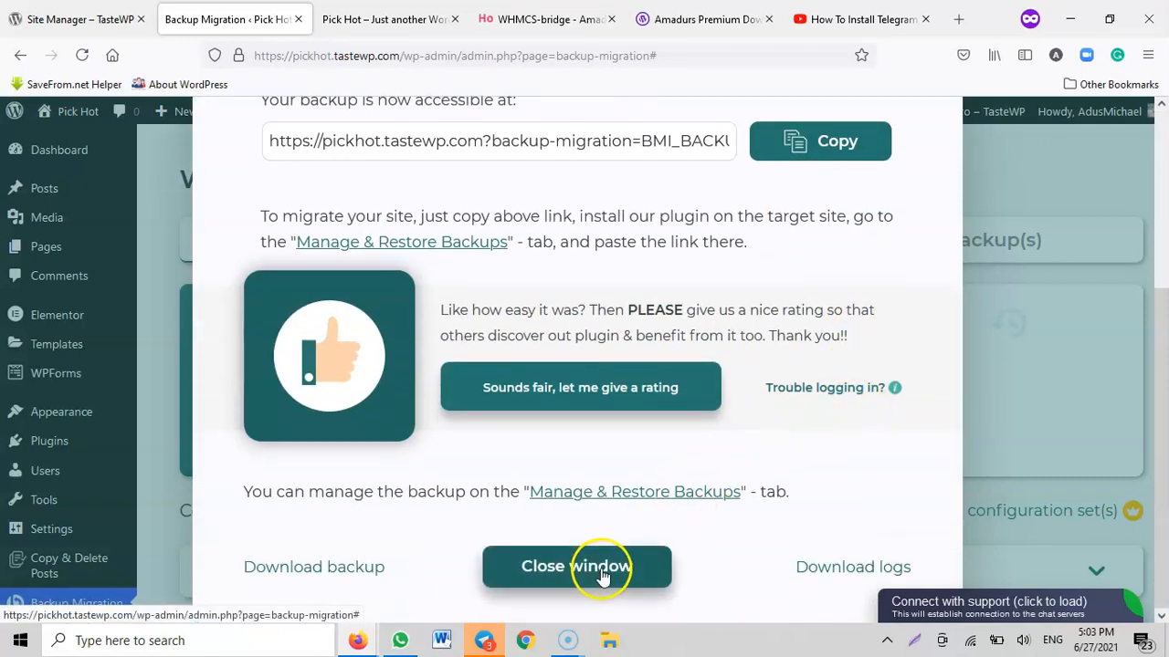
{"action": "left_click", "coordinate": [600, 566]}
Turn on automatic backup creation and show the list of saved backups
{"action": "left_click", "coordinate": [822, 420]}
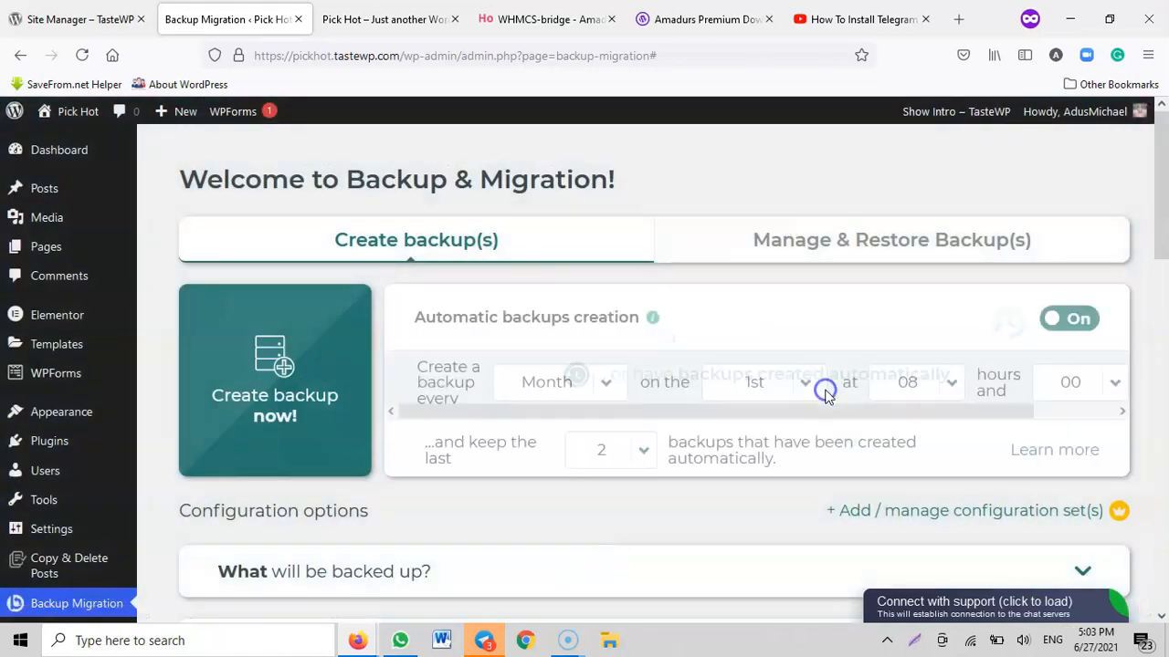
{"action": "left_click", "coordinate": [864, 240]}
{"action": "scroll", "coordinate": [796, 295], "scroll_direction": "down", "scroll_amount": 1}
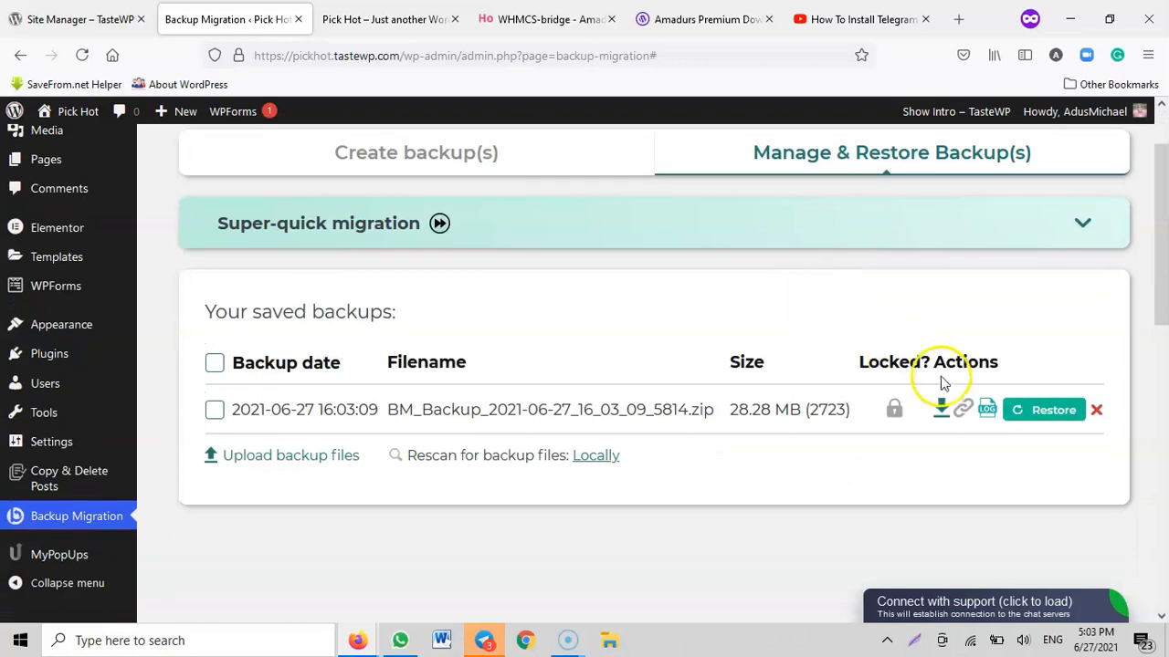
Download the saved backup file of the Pick Hot site and return to the WordPress dashboard
{"action": "left_click", "coordinate": [941, 409]}
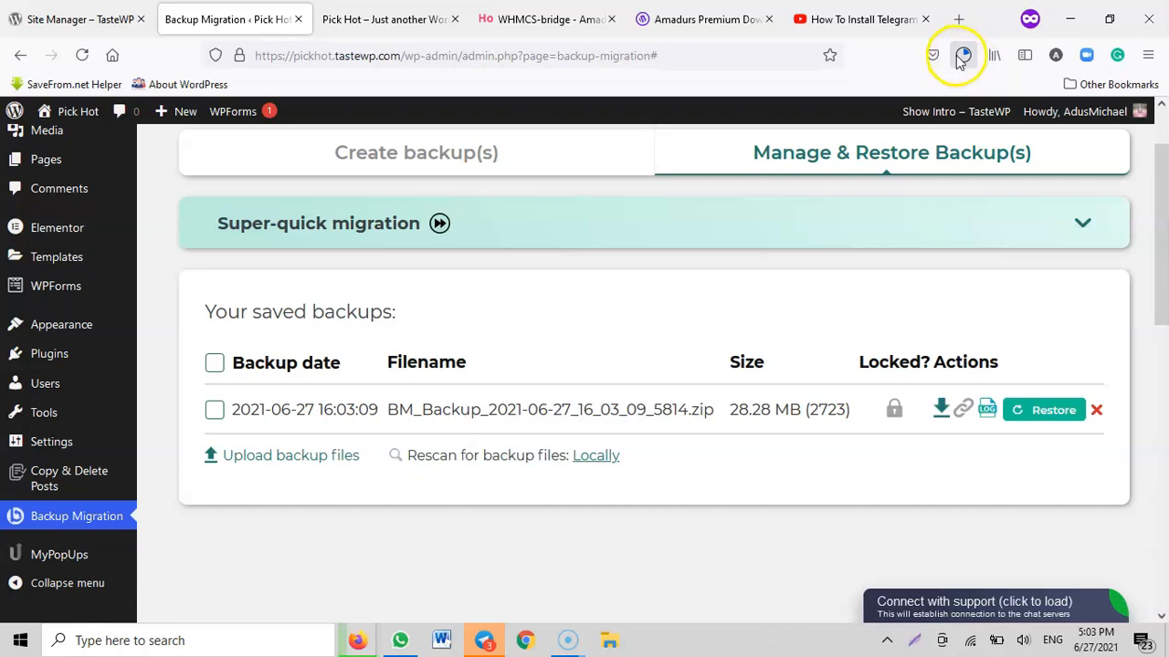
{"action": "scroll", "coordinate": [167, 322], "scroll_direction": "up", "scroll_amount": 2}
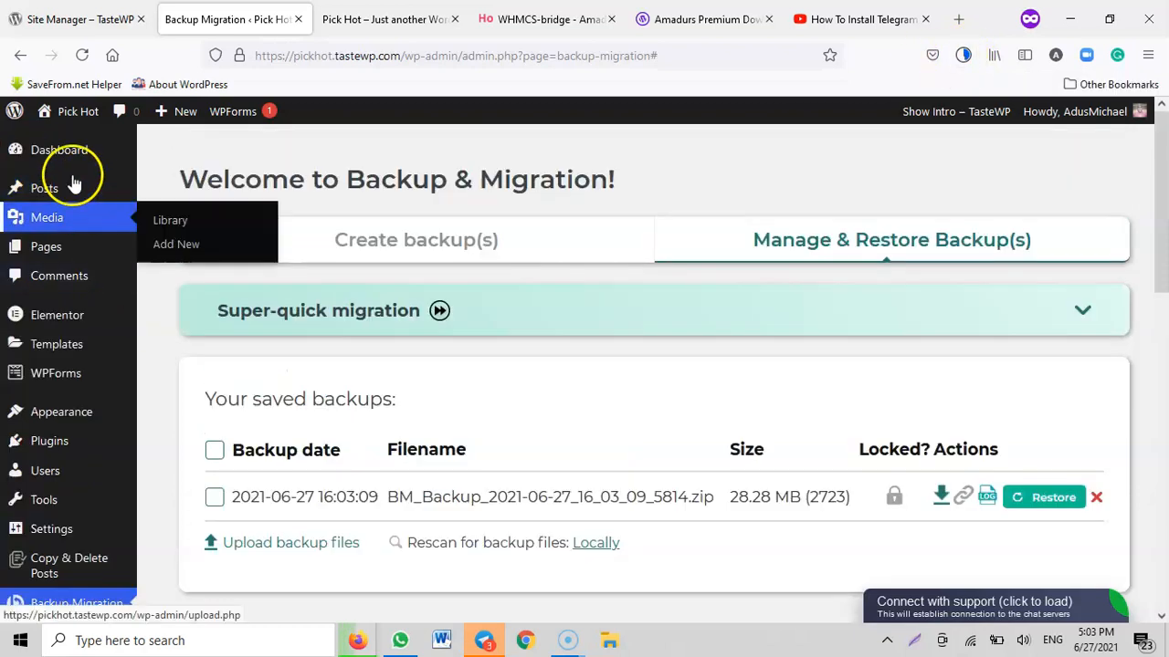
{"action": "left_click", "coordinate": [57, 152]}
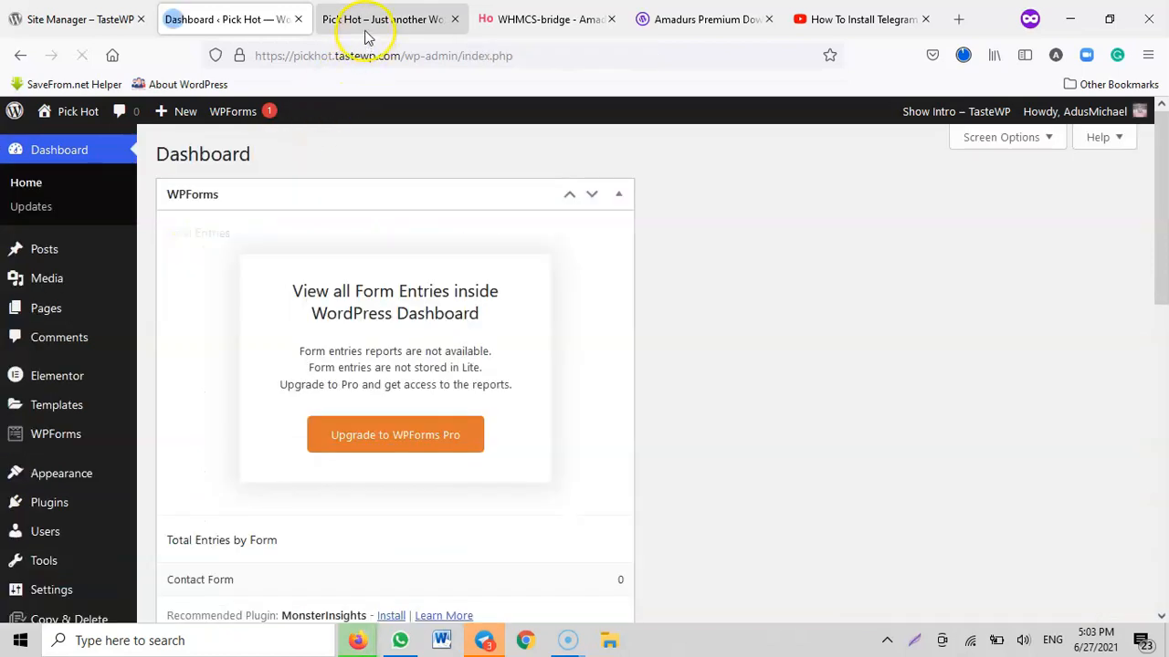
Close the YouTube video tab and the two Amadurs hosting tabs
{"action": "left_click", "coordinate": [366, 22]}
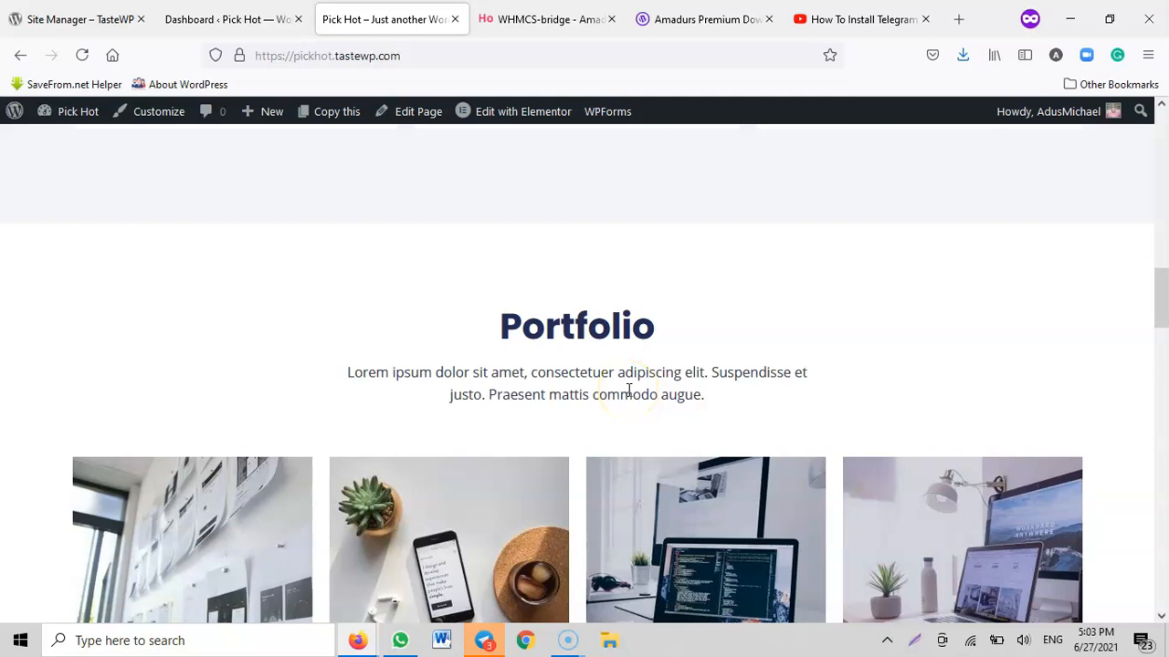
{"action": "left_click", "coordinate": [862, 19]}
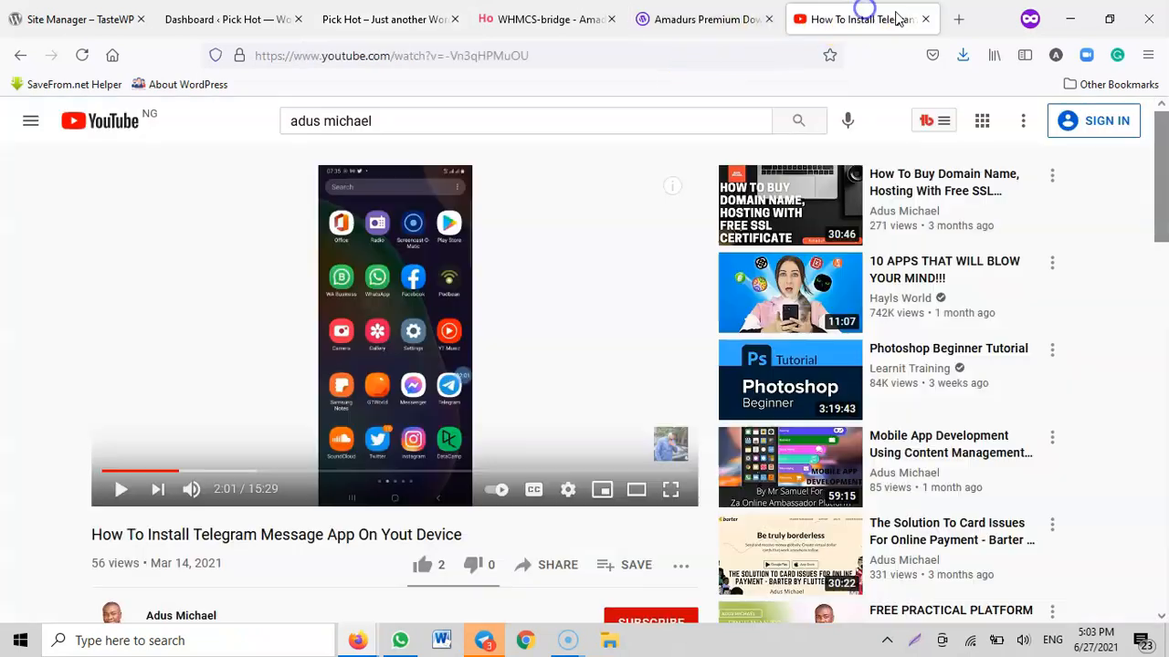
{"action": "left_click", "coordinate": [928, 19]}
{"action": "left_click", "coordinate": [925, 19]}
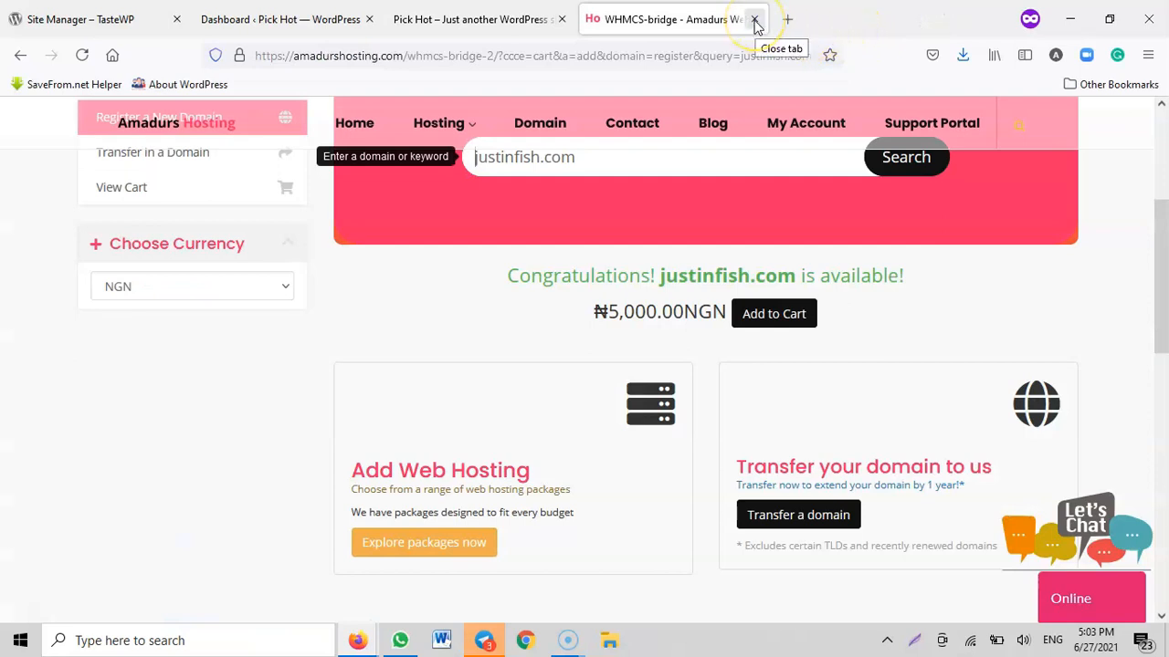
{"action": "left_click", "coordinate": [754, 19]}
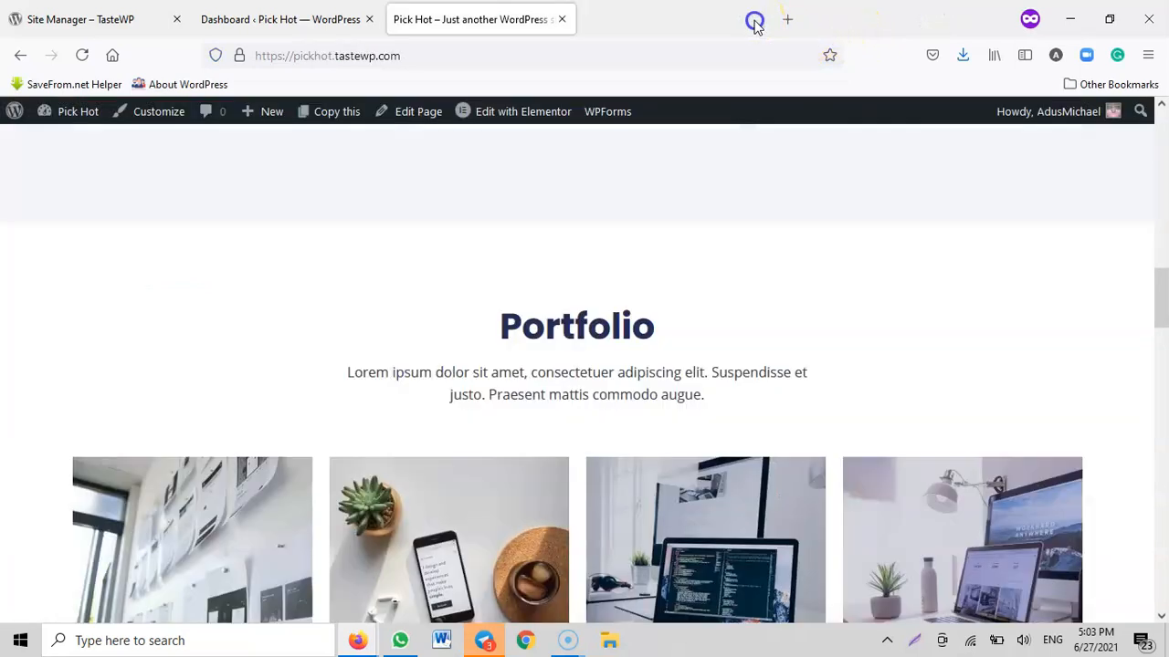
Open tastewp.com in a new browser tab and go to its site dashboard
{"action": "left_click", "coordinate": [594, 21]}
{"action": "type", "text": "t"}
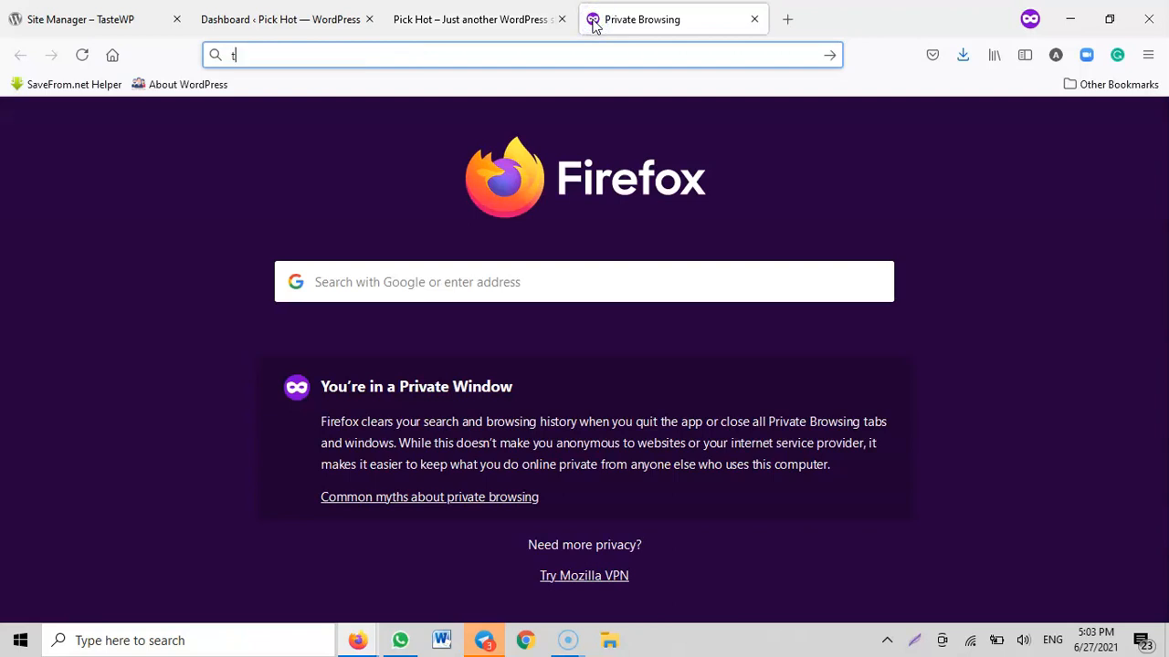
{"action": "type", "text": "a"}
{"action": "key", "text": "Return"}
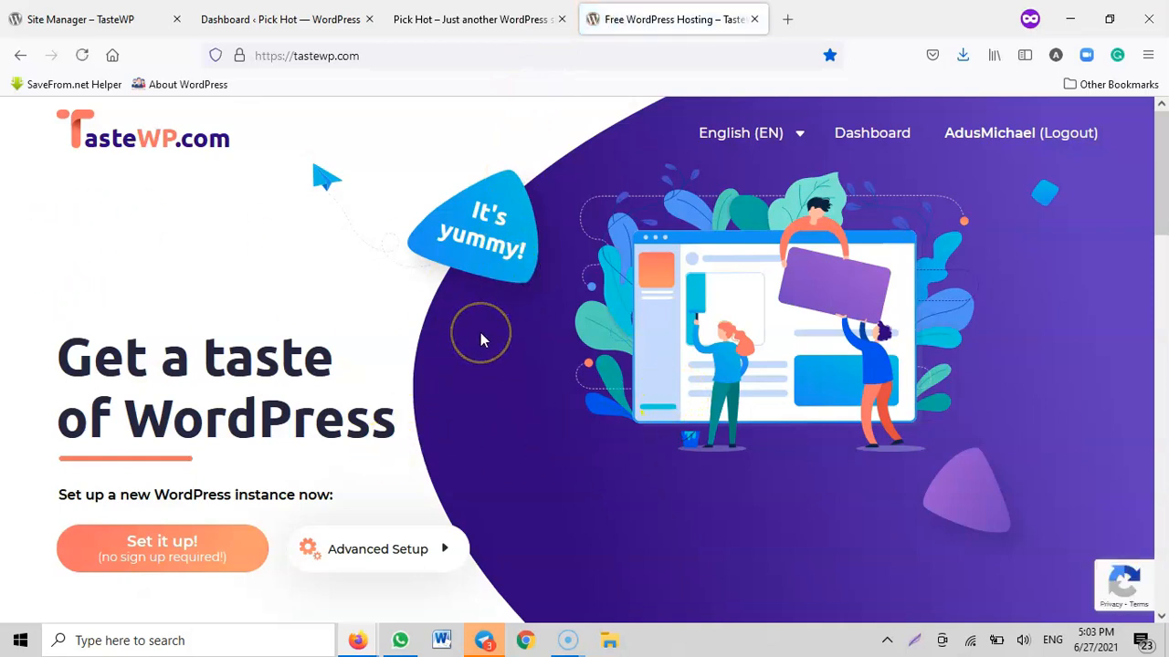
{"action": "left_click", "coordinate": [891, 139]}
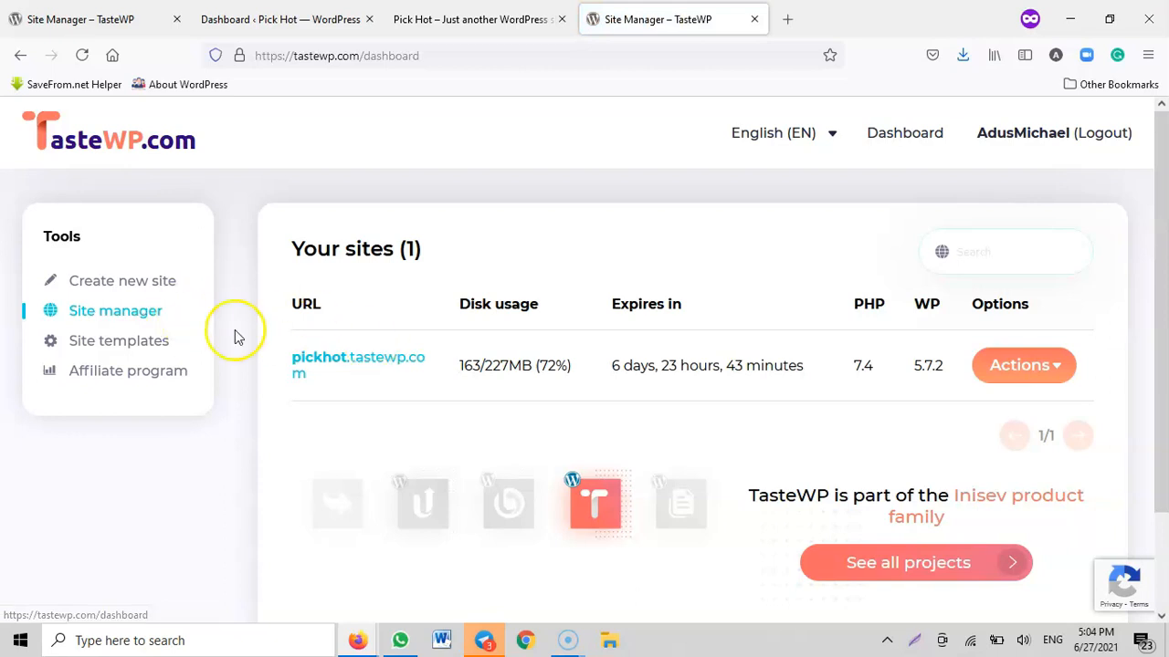
Create a second TasteWP site with the default setup options, access its WordPress admin and dismiss the intro screen
{"action": "left_click", "coordinate": [133, 283]}
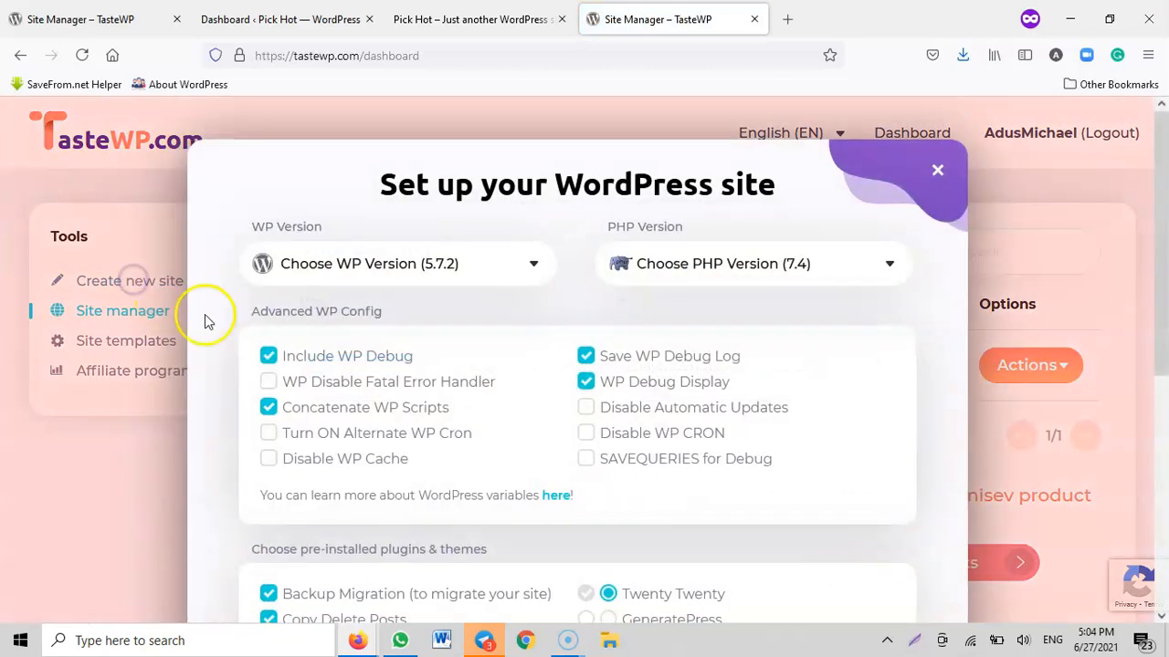
{"action": "scroll", "coordinate": [615, 329], "scroll_direction": "down", "scroll_amount": 5}
{"action": "left_click", "coordinate": [831, 494]}
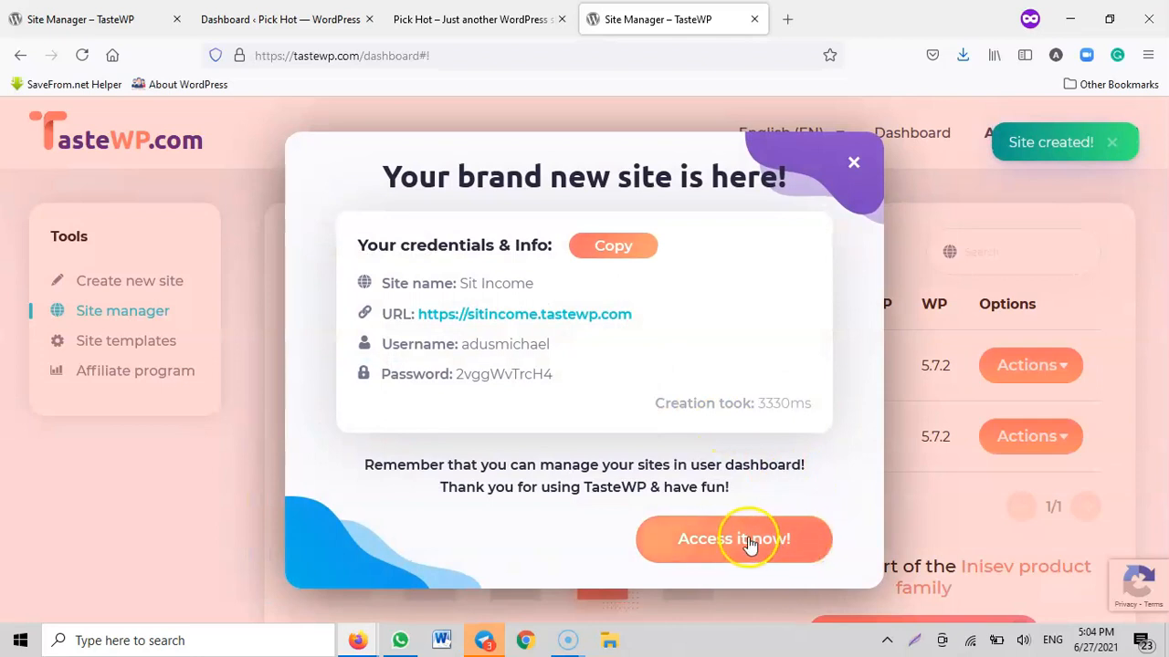
{"action": "left_click", "coordinate": [745, 541]}
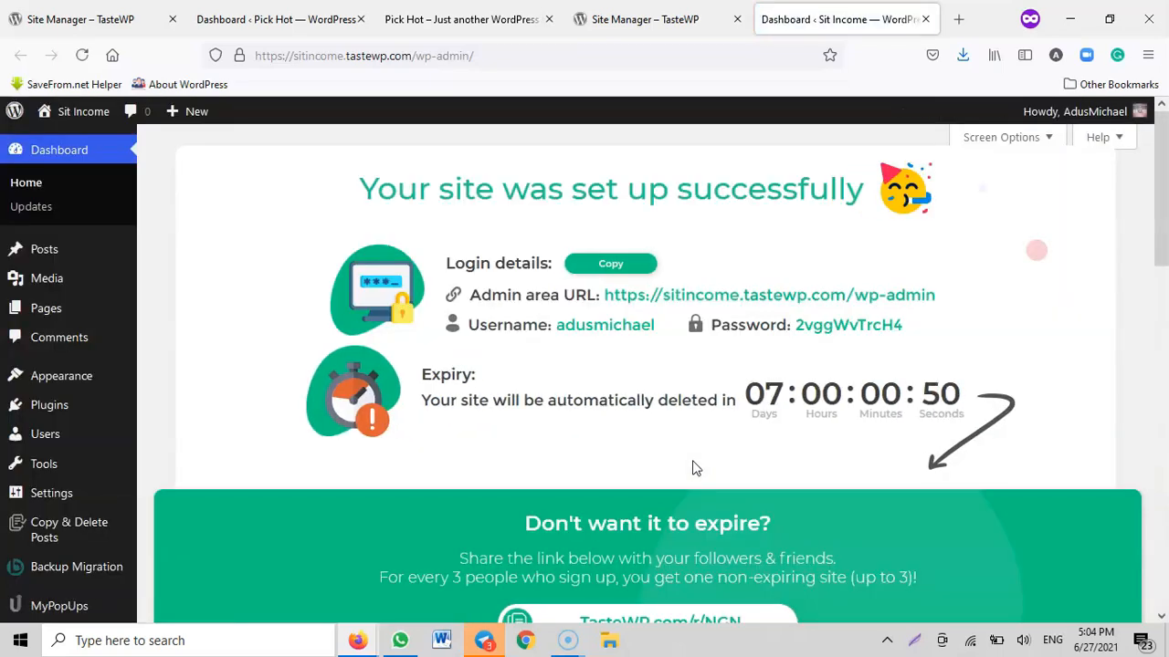
{"action": "scroll", "coordinate": [692, 469], "scroll_direction": "down", "scroll_amount": 3}
{"action": "left_click", "coordinate": [659, 583]}
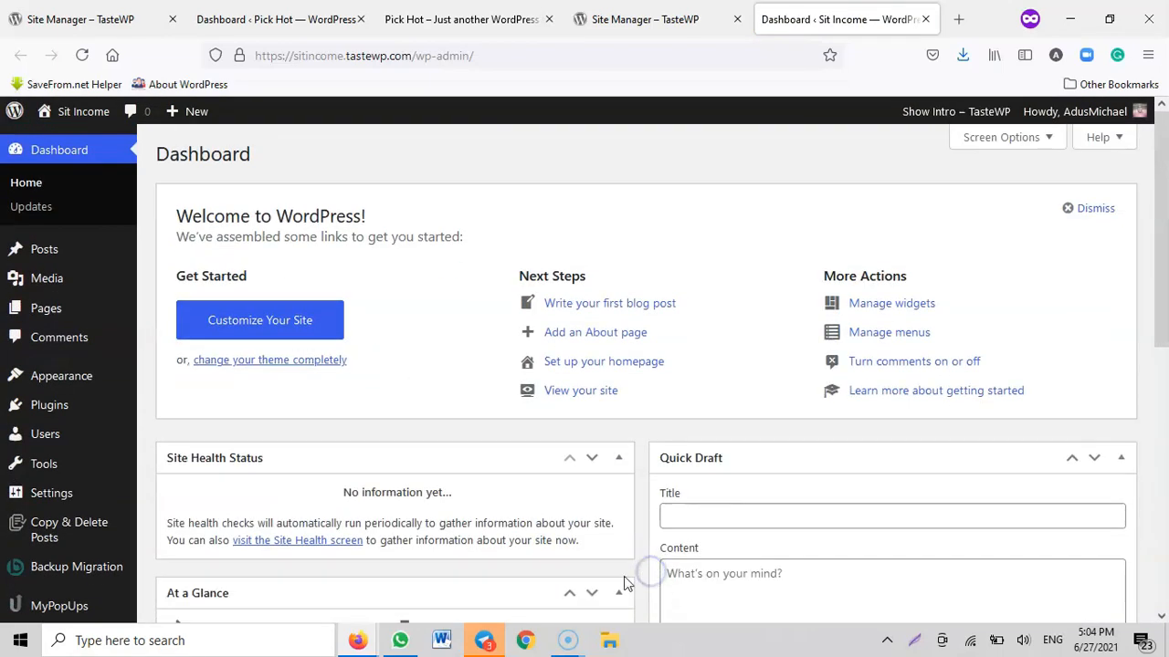
Set the new site's permalink structure to Post name and save the changes
{"action": "mouse_move", "coordinate": [62, 494]}
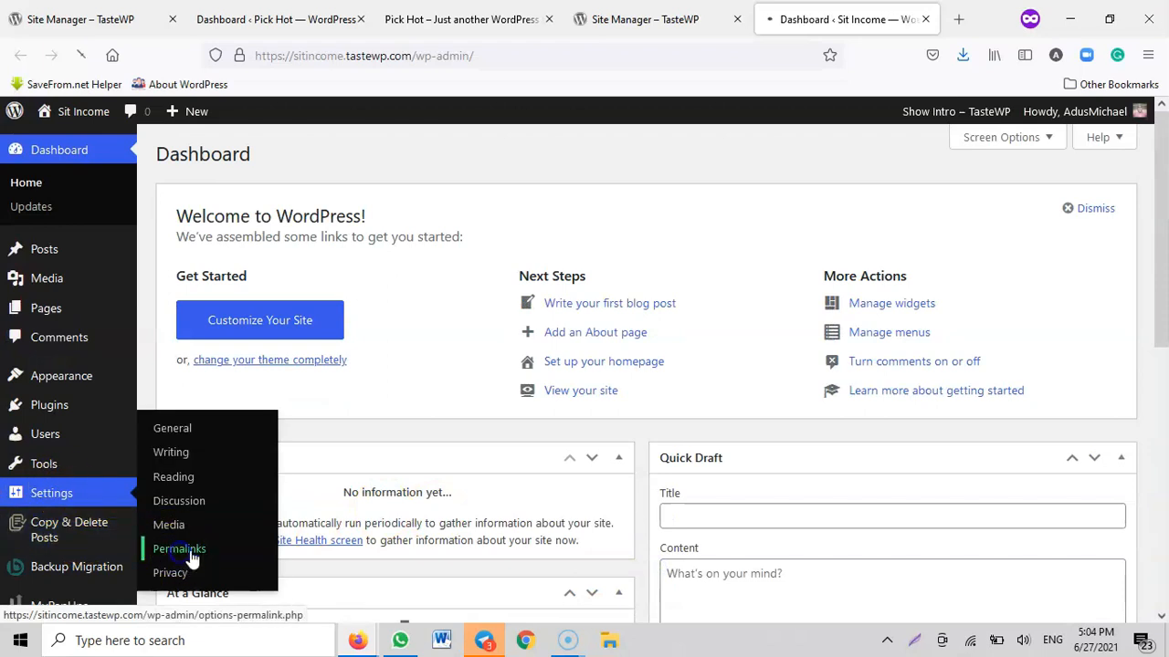
{"action": "scroll", "coordinate": [261, 416], "scroll_direction": "down", "scroll_amount": 3}
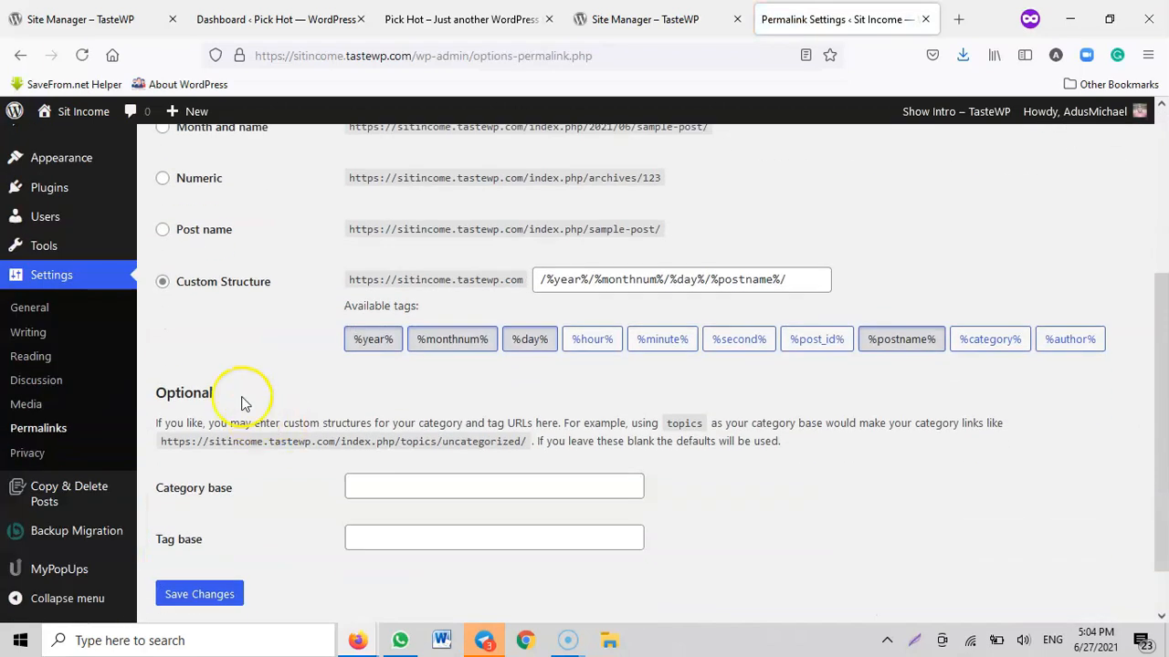
{"action": "left_click", "coordinate": [189, 233]}
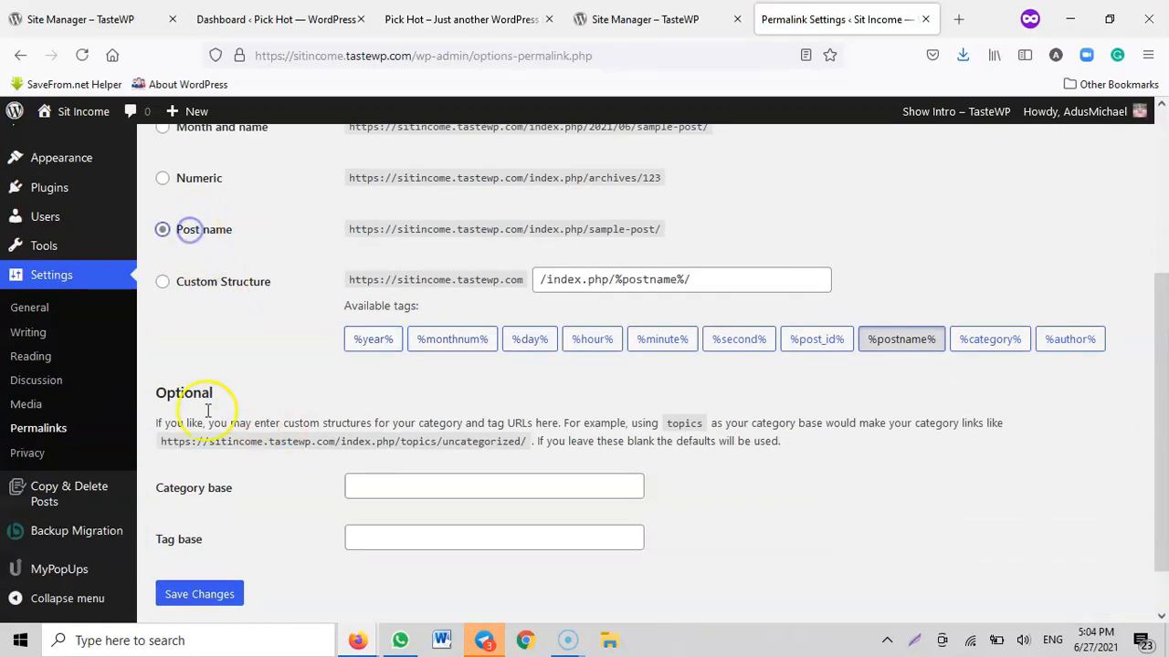
{"action": "left_click", "coordinate": [208, 594]}
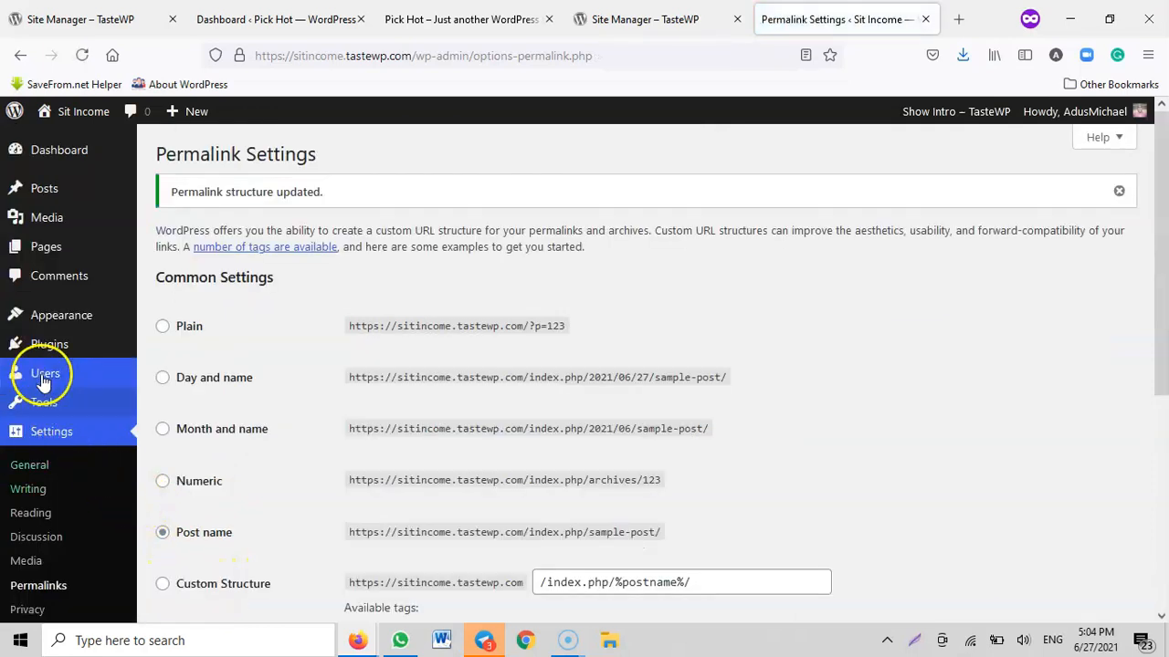
Delete every widget from the Footer #1 area of the new site, including Recent Posts and Recent Comments
{"action": "left_click", "coordinate": [46, 322]}
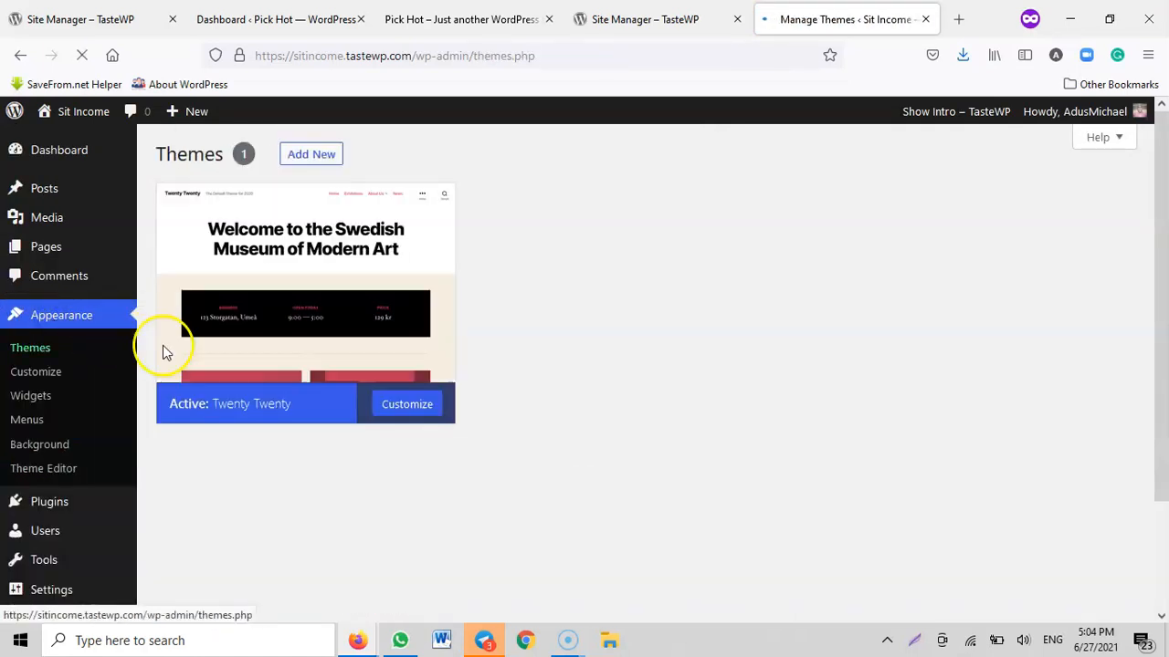
{"action": "scroll", "coordinate": [165, 352], "scroll_direction": "down", "scroll_amount": 2}
{"action": "left_click", "coordinate": [34, 241]}
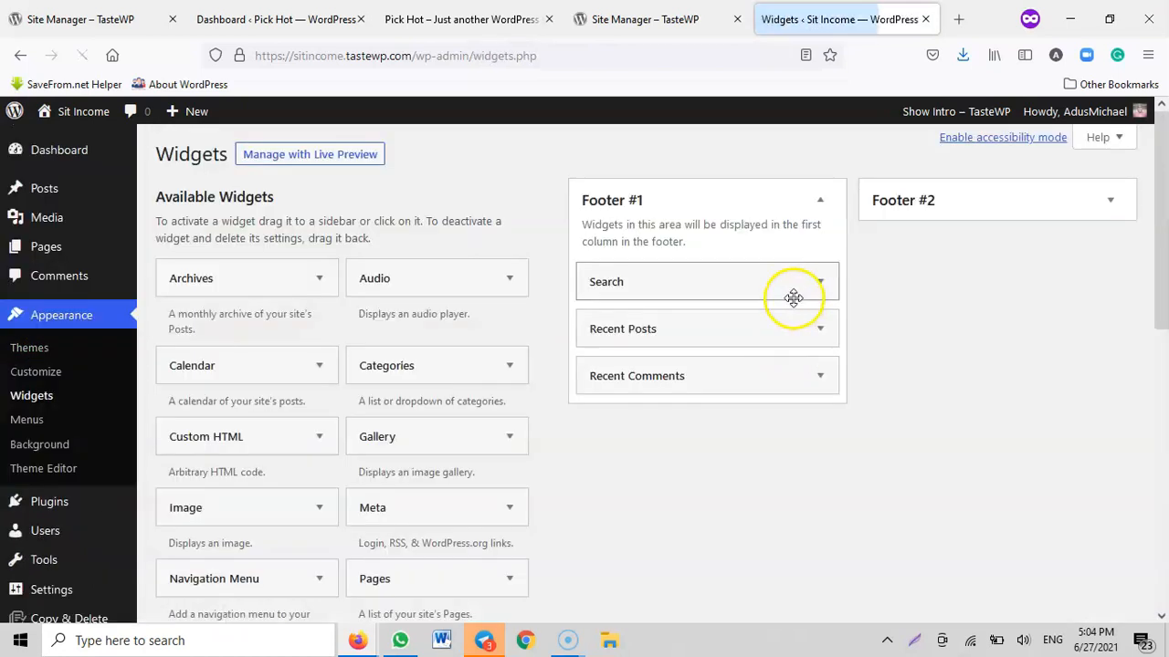
{"action": "left_click", "coordinate": [795, 283]}
{"action": "left_click", "coordinate": [602, 375]}
{"action": "left_click", "coordinate": [818, 286]}
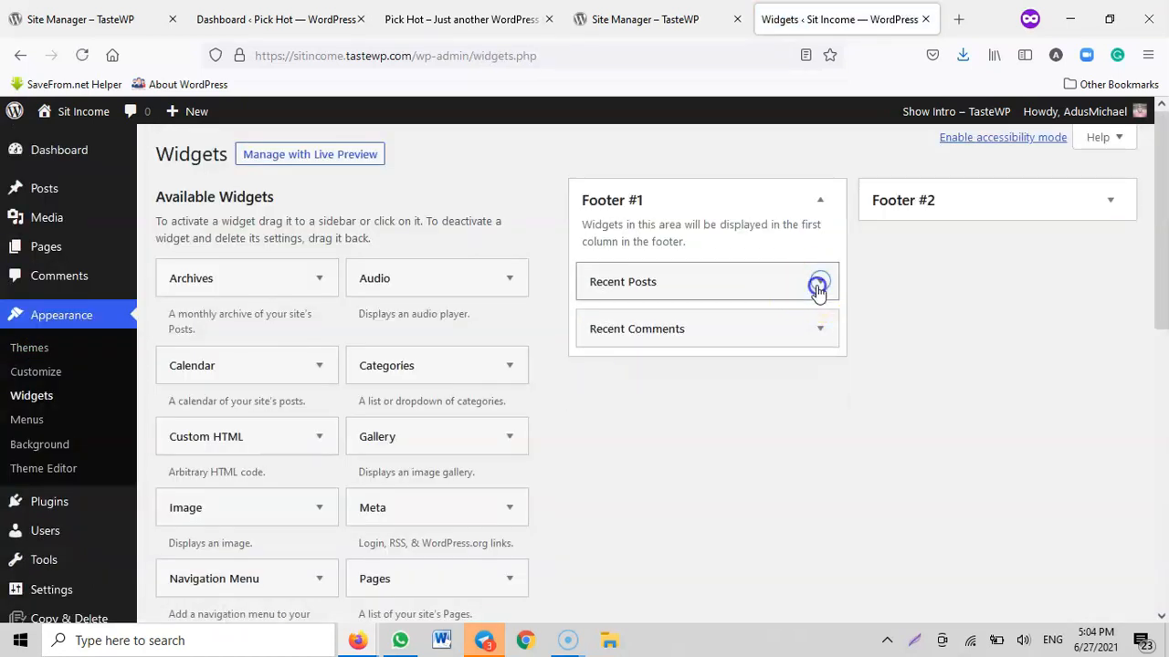
{"action": "left_click", "coordinate": [606, 443]}
{"action": "left_click", "coordinate": [815, 284]}
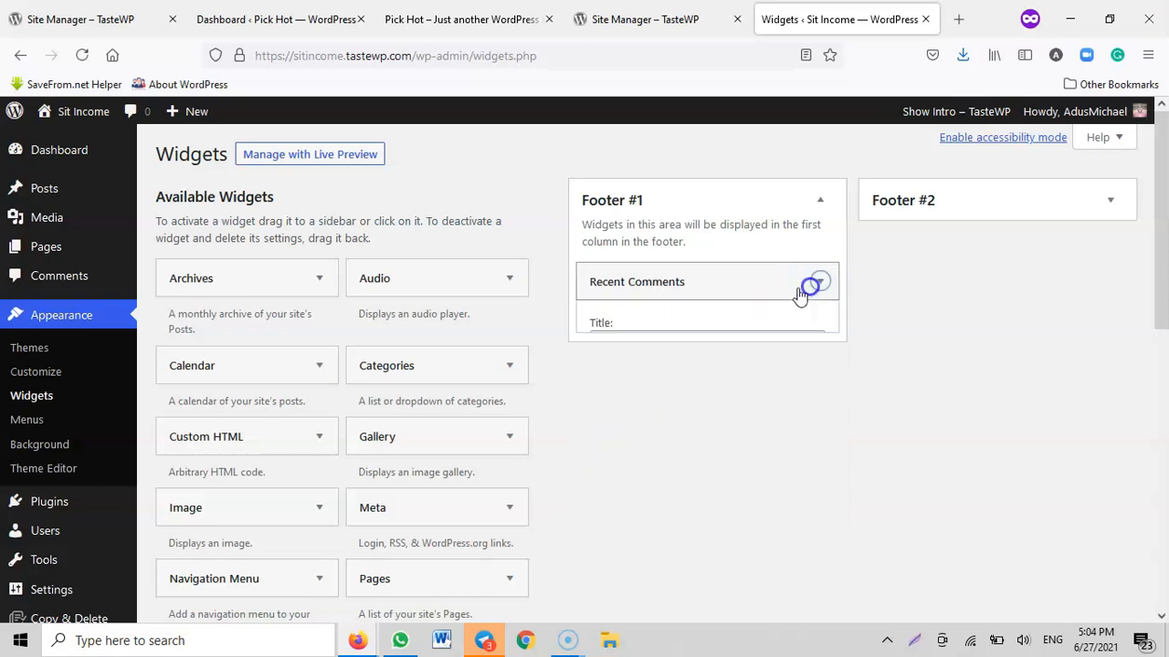
{"action": "left_click", "coordinate": [603, 415]}
Delete the Archives, Categories and Meta widgets from the Footer #2 area
{"action": "left_click", "coordinate": [1017, 216]}
{"action": "left_click", "coordinate": [901, 280]}
{"action": "left_click", "coordinate": [1108, 283]}
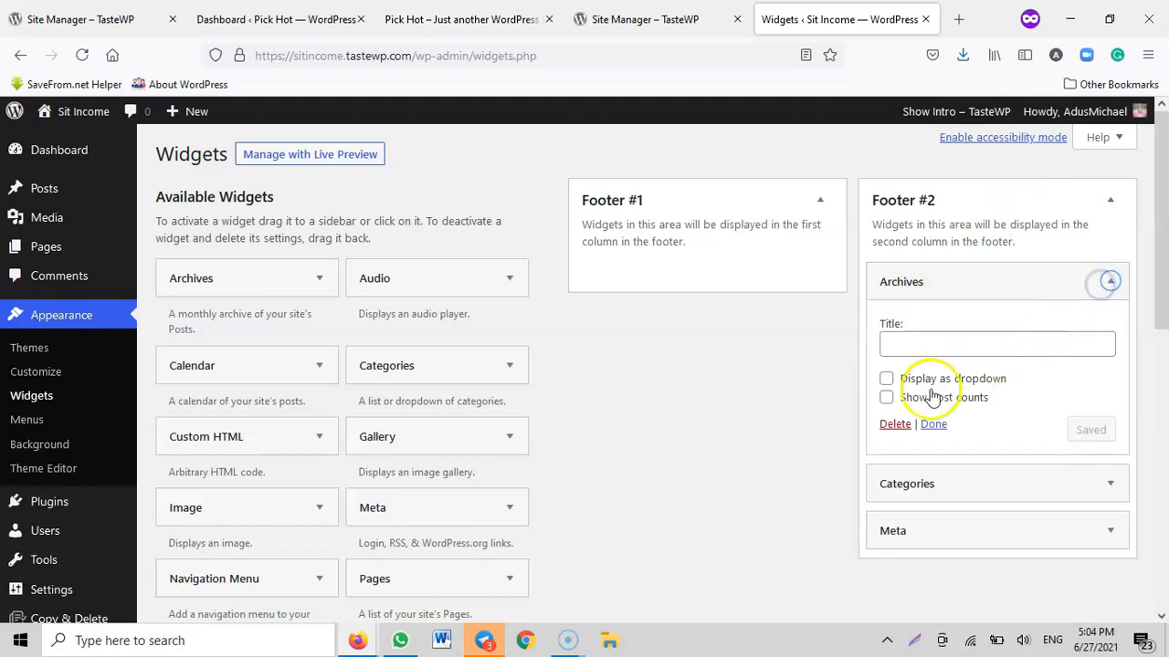
{"action": "left_click", "coordinate": [1108, 283]}
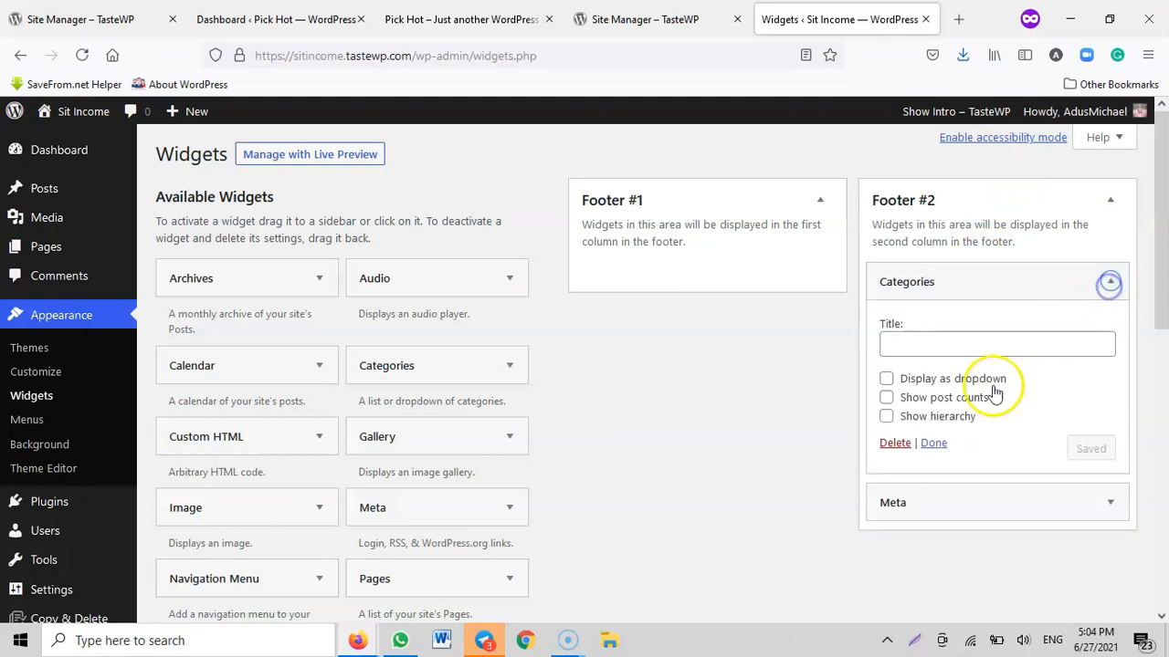
{"action": "left_click", "coordinate": [1109, 282]}
{"action": "left_click", "coordinate": [895, 375]}
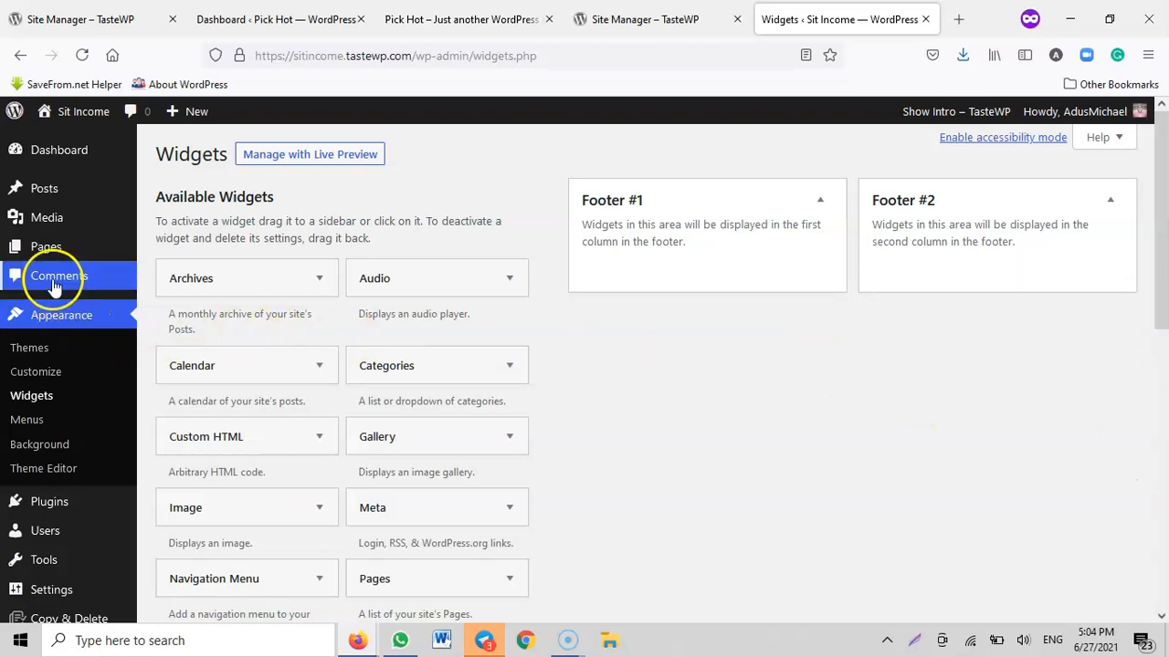
Move the default comment and both default pages, Privacy Policy and Sample Page, to the trash
{"action": "left_click", "coordinate": [52, 279]}
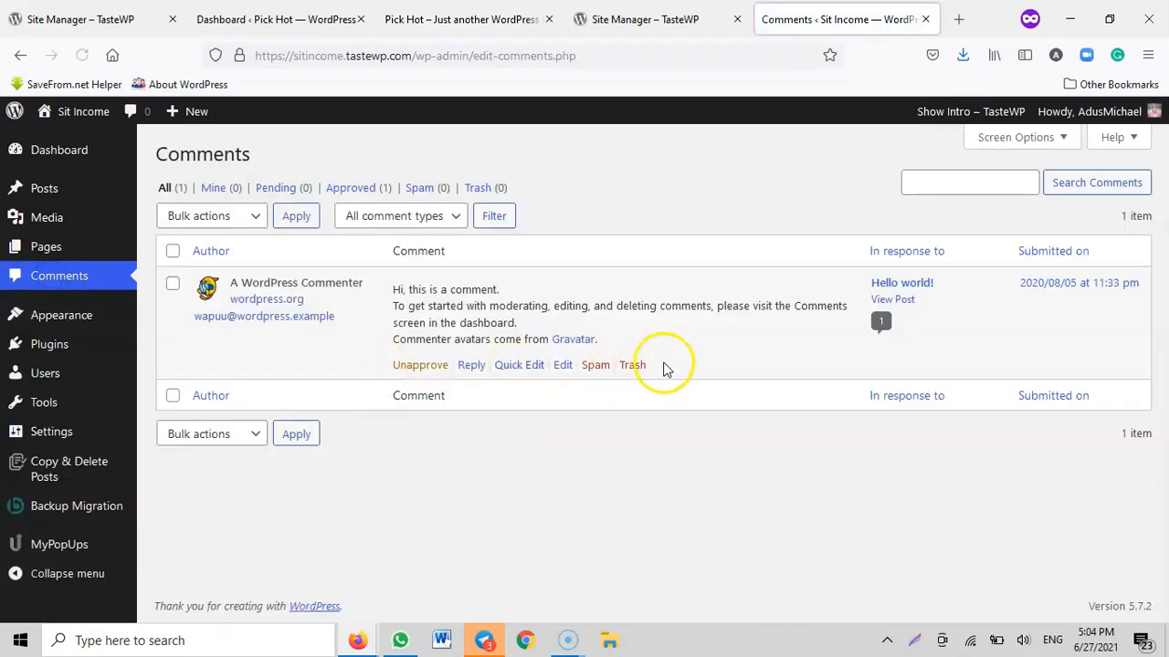
{"action": "left_click", "coordinate": [632, 365]}
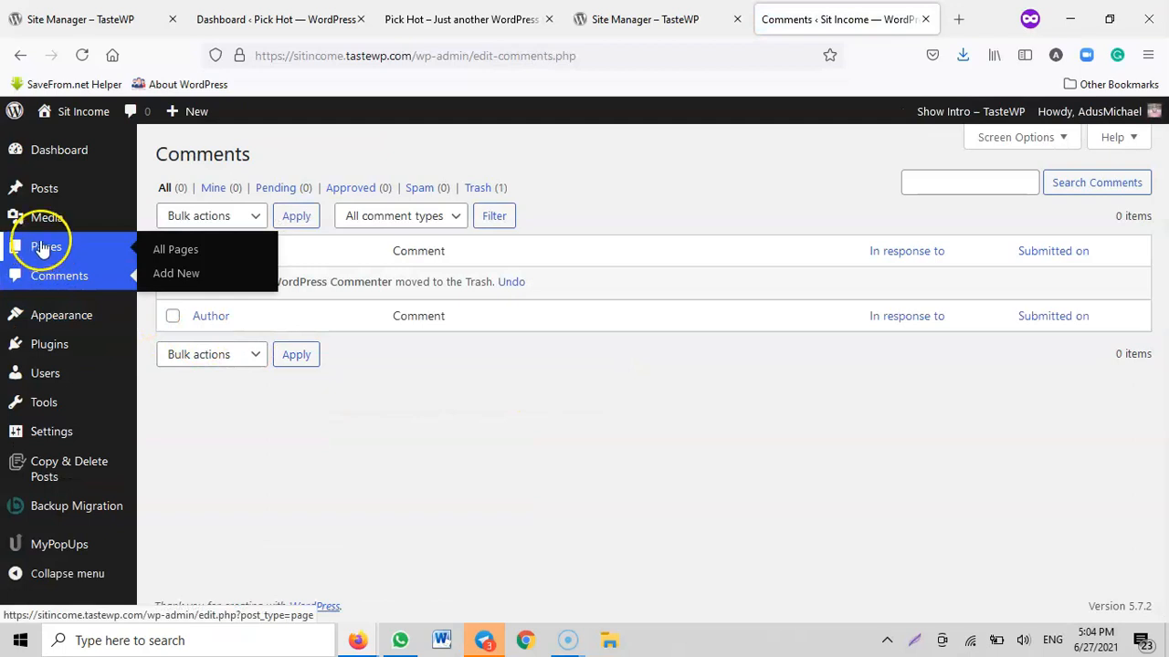
{"action": "left_click", "coordinate": [42, 250]}
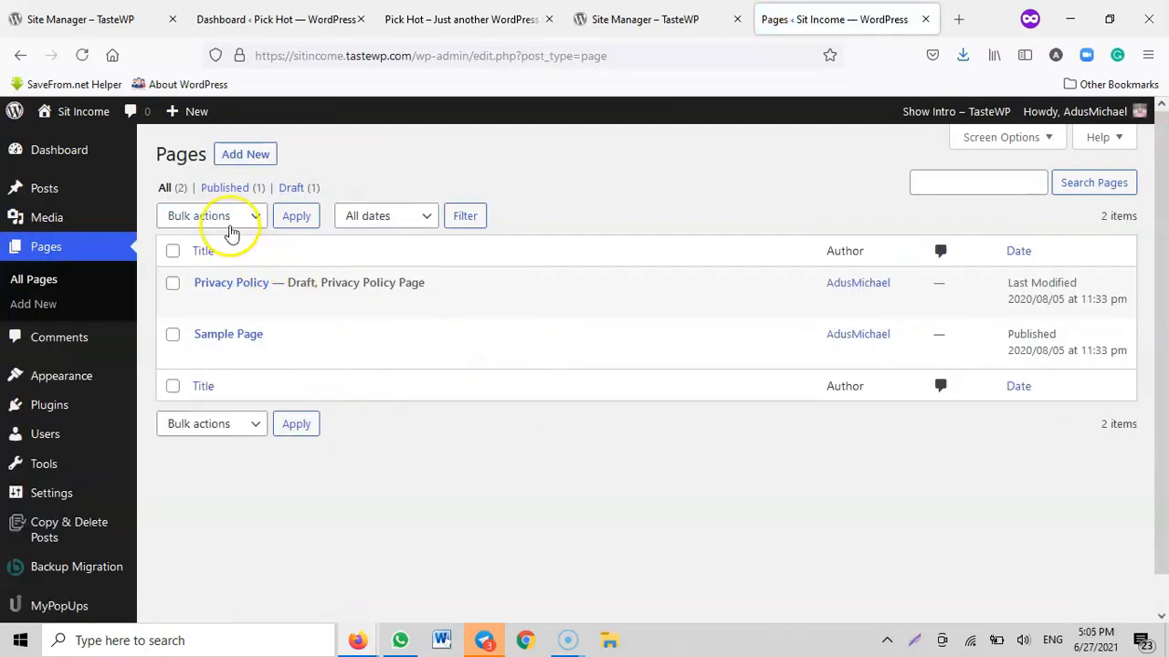
{"action": "left_click", "coordinate": [224, 217]}
{"action": "left_click", "coordinate": [199, 292]}
{"action": "left_click", "coordinate": [172, 250]}
{"action": "left_click", "coordinate": [296, 216]}
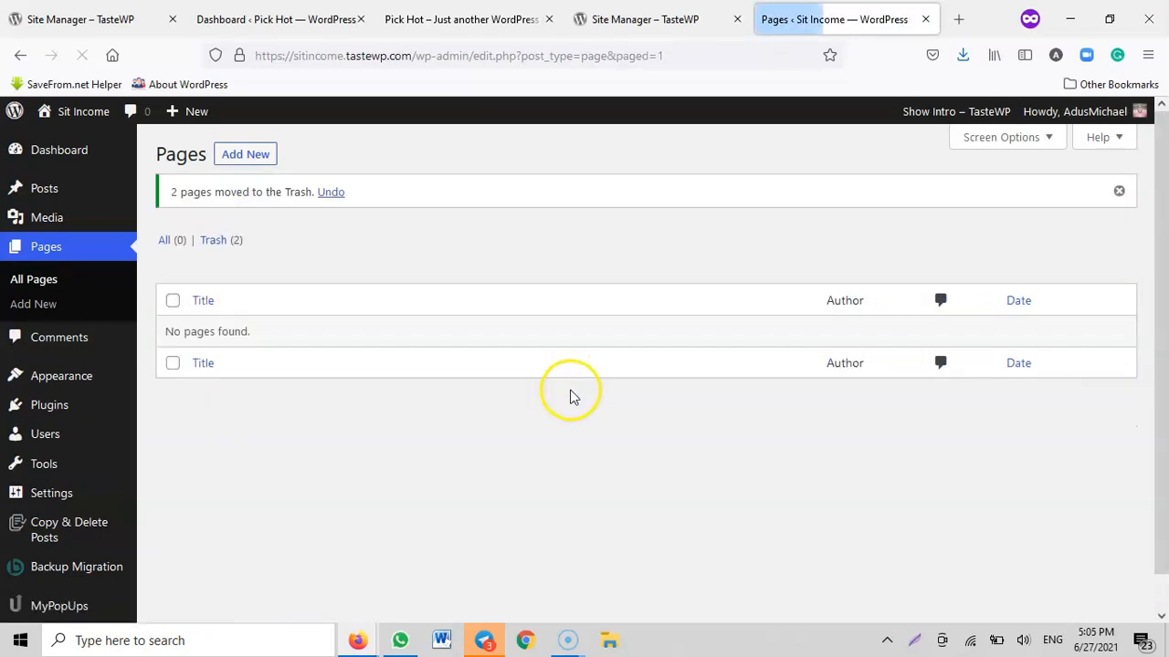
Move the Hello world! post to the trash and close the extra TasteWP Site Manager tab
{"action": "left_click", "coordinate": [43, 190]}
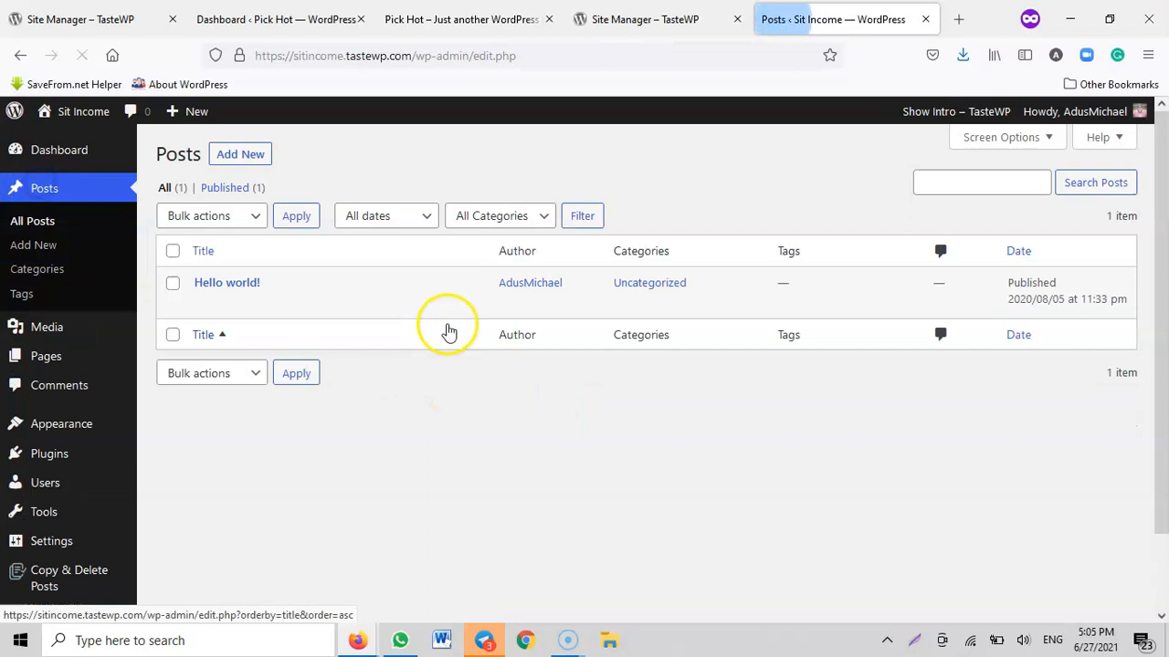
{"action": "left_click", "coordinate": [302, 303]}
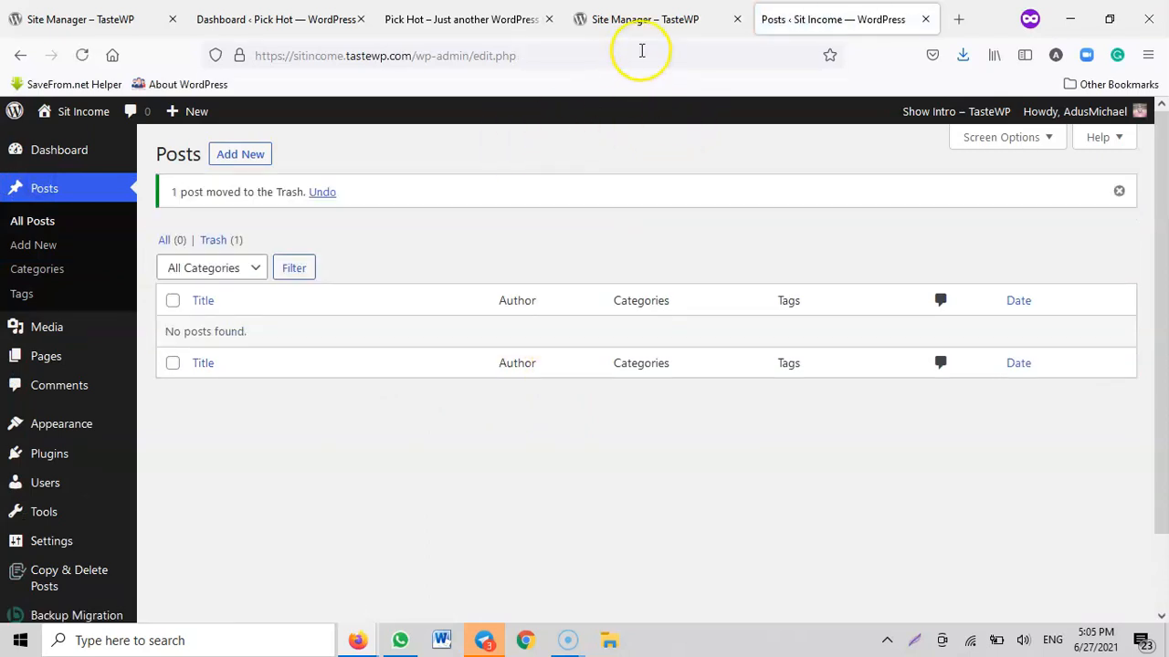
{"action": "left_click", "coordinate": [644, 22]}
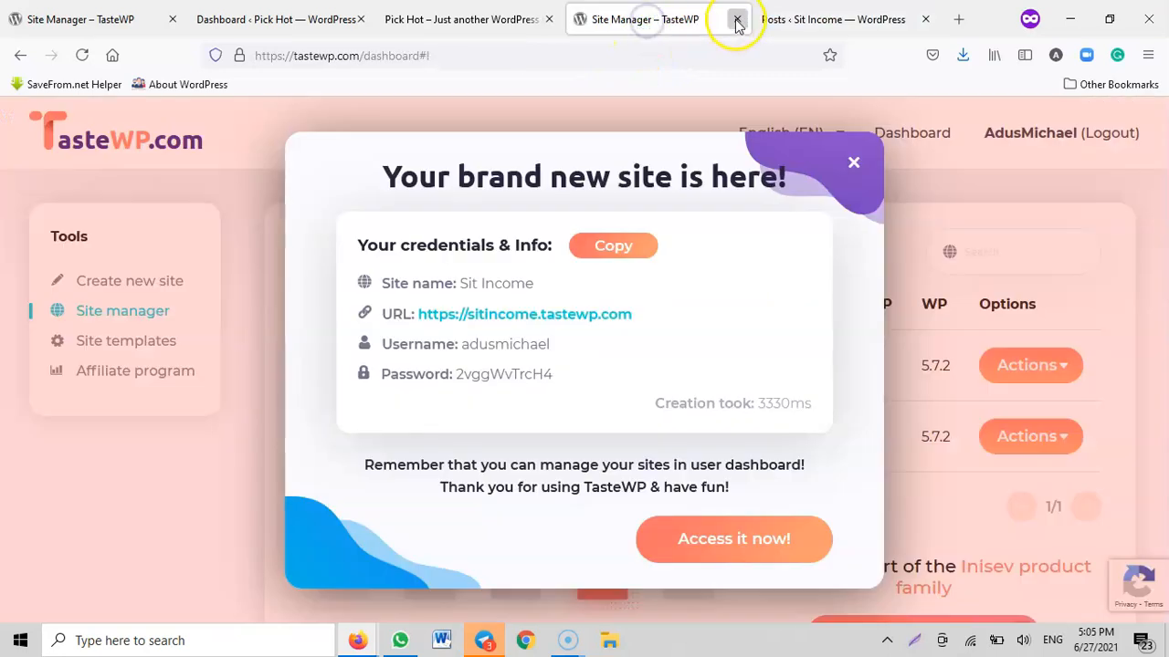
{"action": "left_click", "coordinate": [737, 19]}
Open the Sit Income front page in a new tab and switch to the Pick Hot front page for comparison
{"action": "mouse_move", "coordinate": [55, 119]}
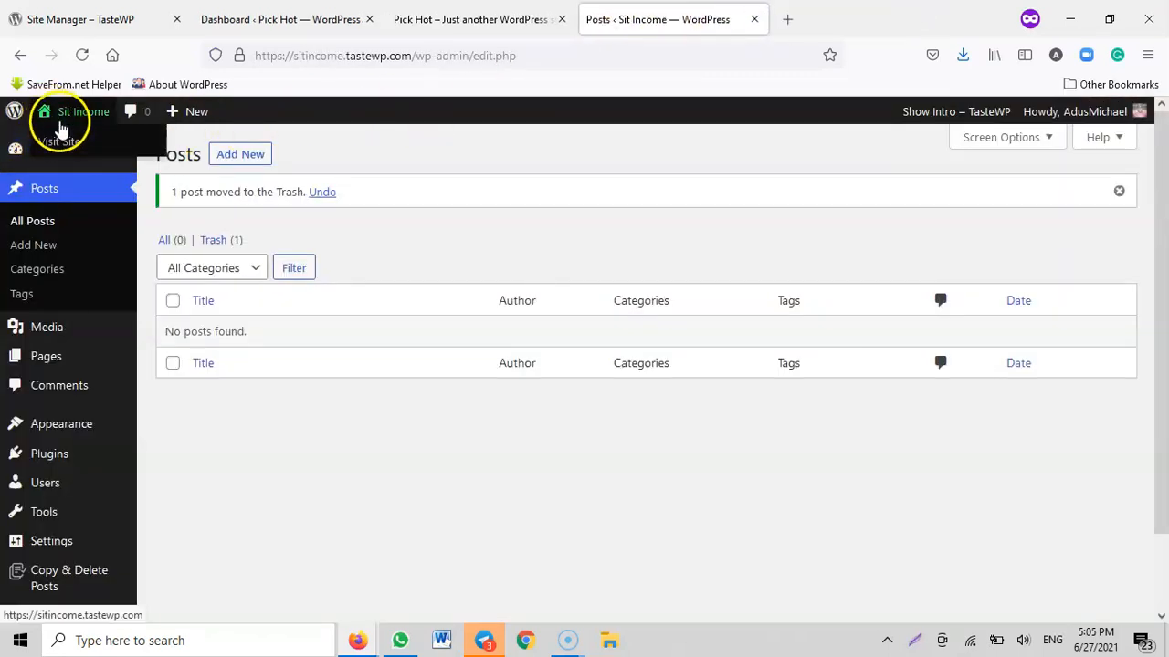
{"action": "right_click", "coordinate": [56, 146]}
{"action": "left_click", "coordinate": [88, 163]}
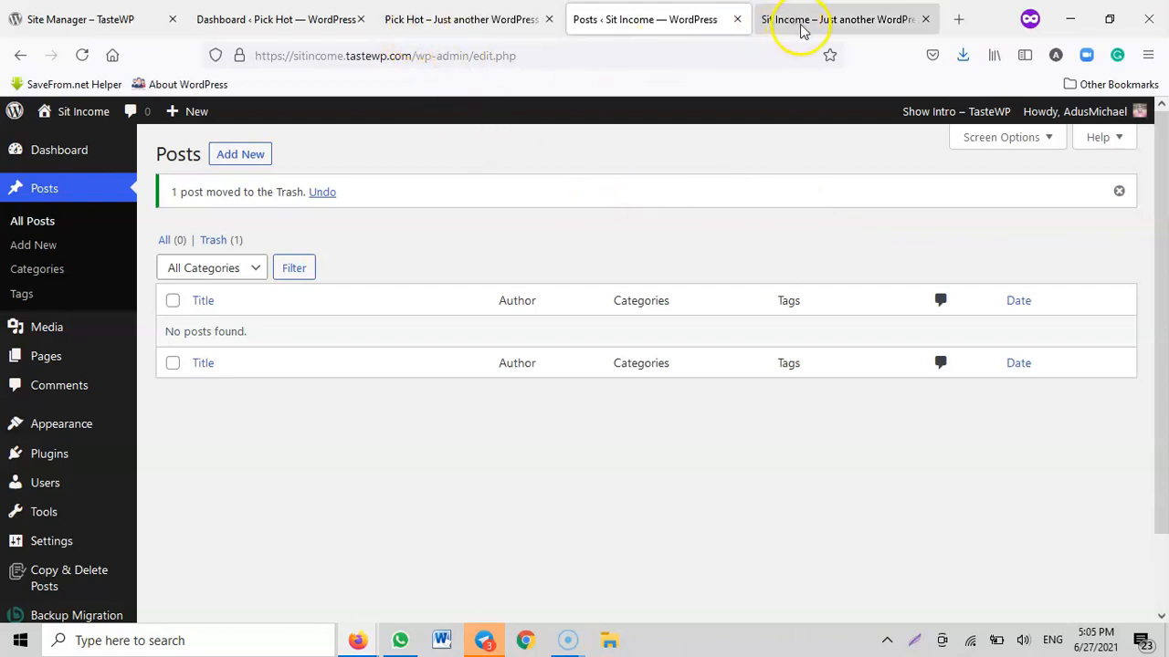
{"action": "left_click", "coordinate": [483, 19]}
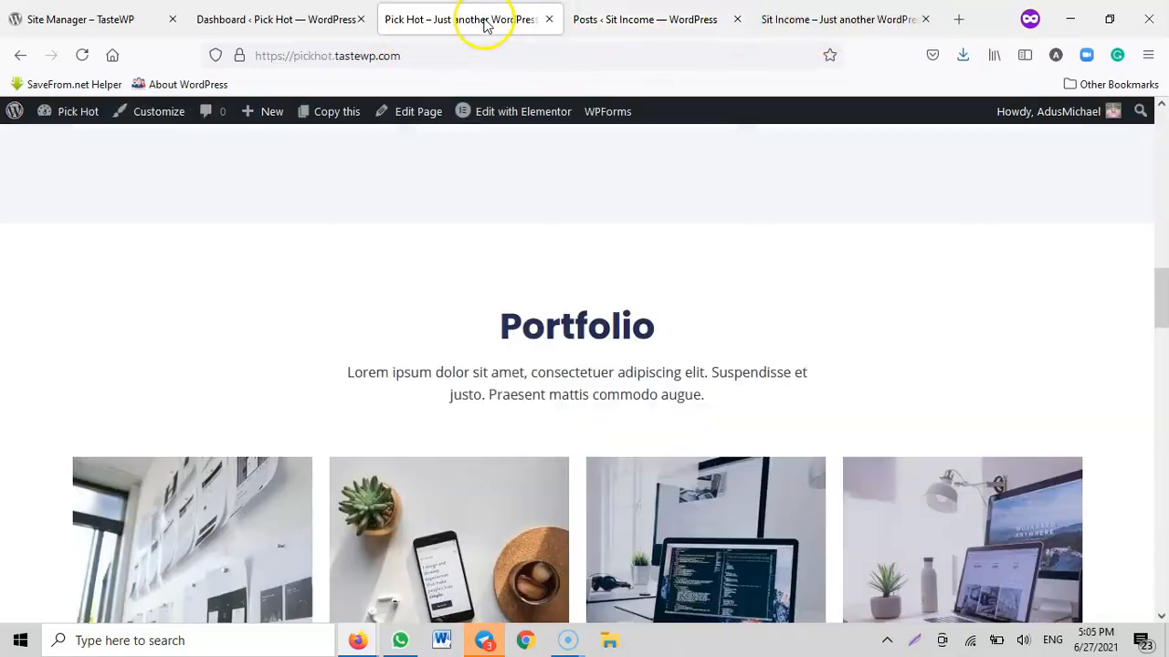
Compare the content of the Pick Hot front page with the Sit Income front page
{"action": "scroll", "coordinate": [722, 331], "scroll_direction": "down", "scroll_amount": 1}
{"action": "scroll", "coordinate": [1086, 287], "scroll_direction": "up", "scroll_amount": 5}
{"action": "scroll", "coordinate": [1086, 287], "scroll_direction": "up", "scroll_amount": 4}
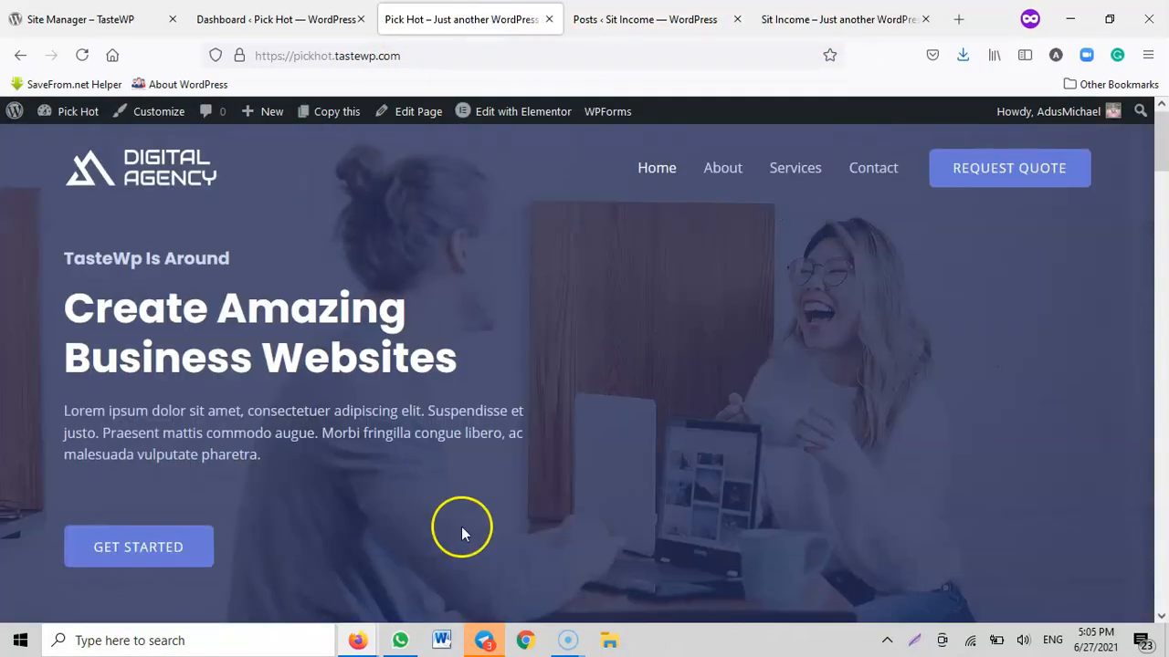
{"action": "left_click", "coordinate": [794, 20]}
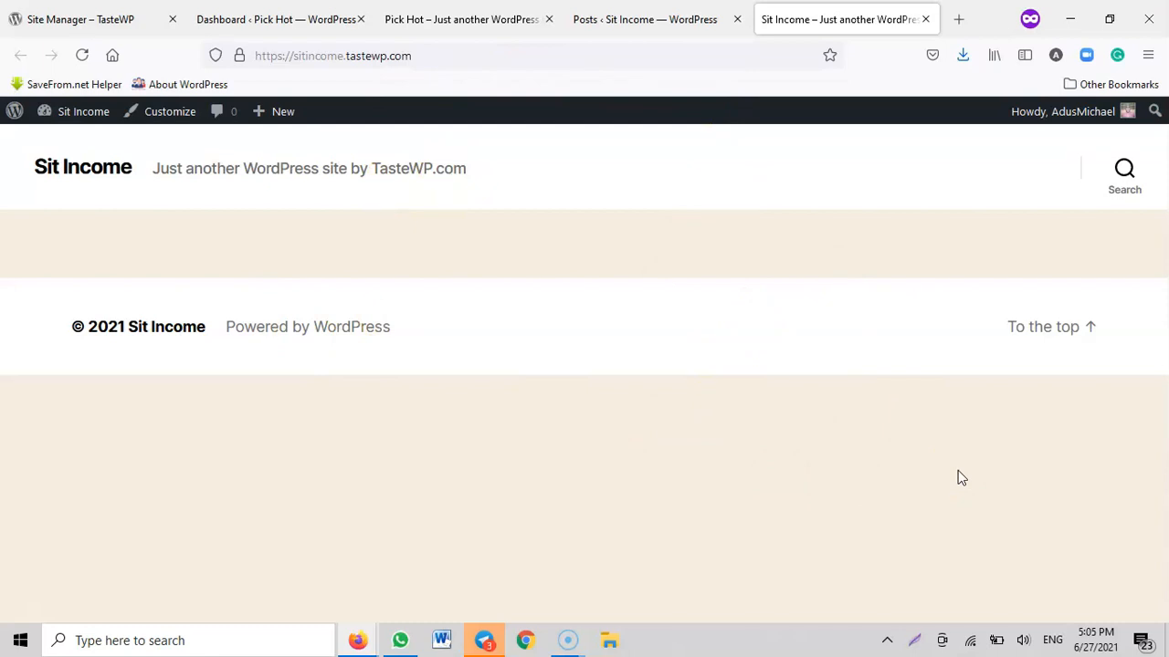
Hide the Welcome, WordPress Events and News, Quick Draft, Activity, At a Glance and Site Health Status boxes on the Sit Income dashboard
{"action": "left_click", "coordinate": [671, 20]}
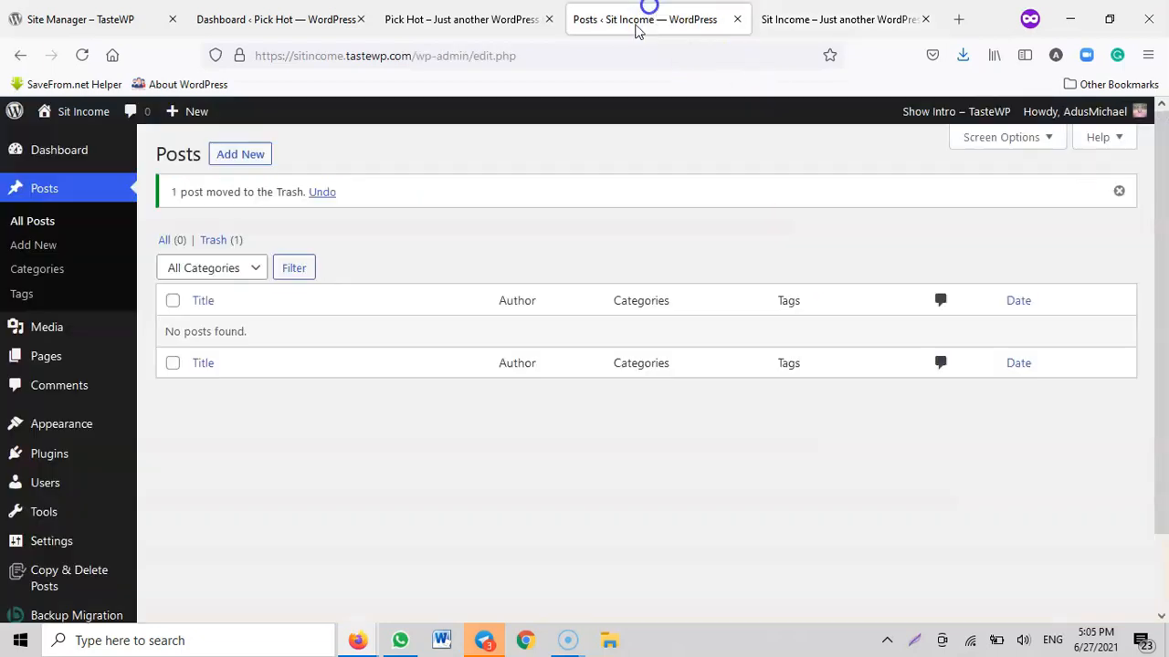
{"action": "left_click", "coordinate": [20, 149]}
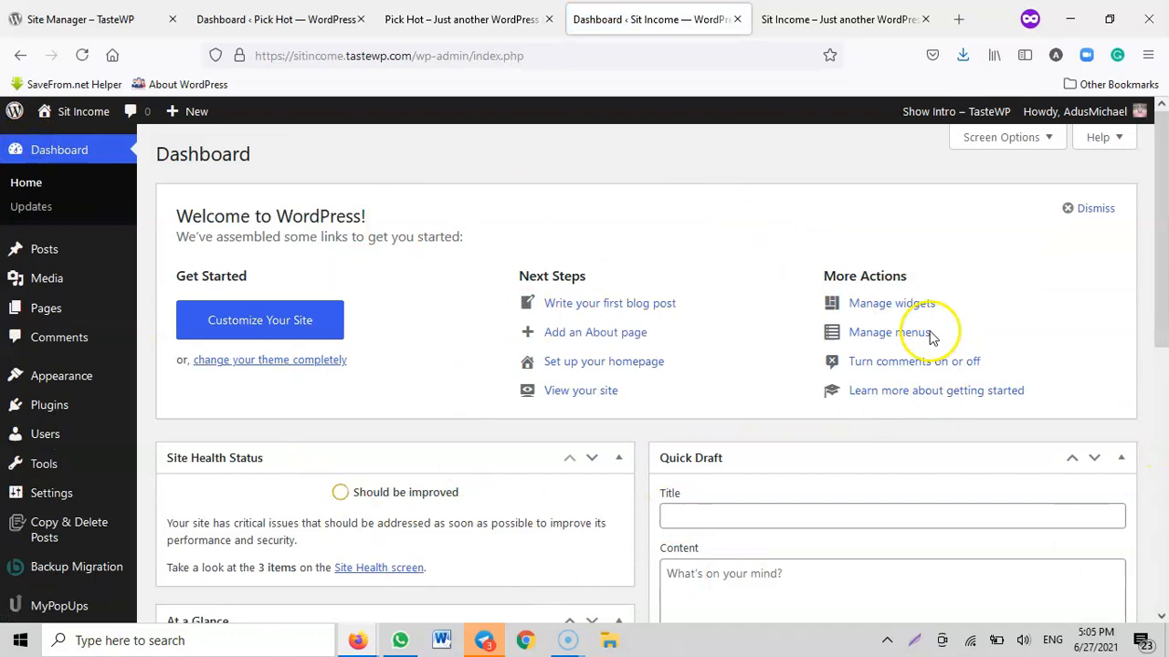
{"action": "scroll", "coordinate": [684, 418], "scroll_direction": "down", "scroll_amount": 3}
{"action": "scroll", "coordinate": [952, 540], "scroll_direction": "up", "scroll_amount": 3}
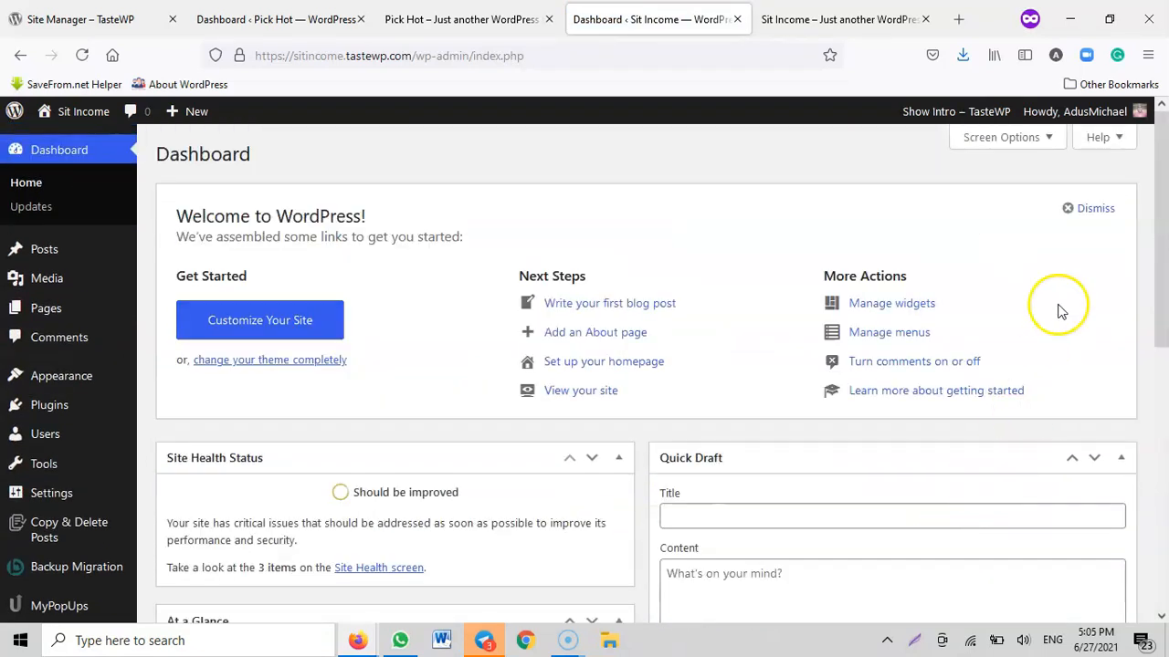
{"action": "left_click", "coordinate": [1044, 137]}
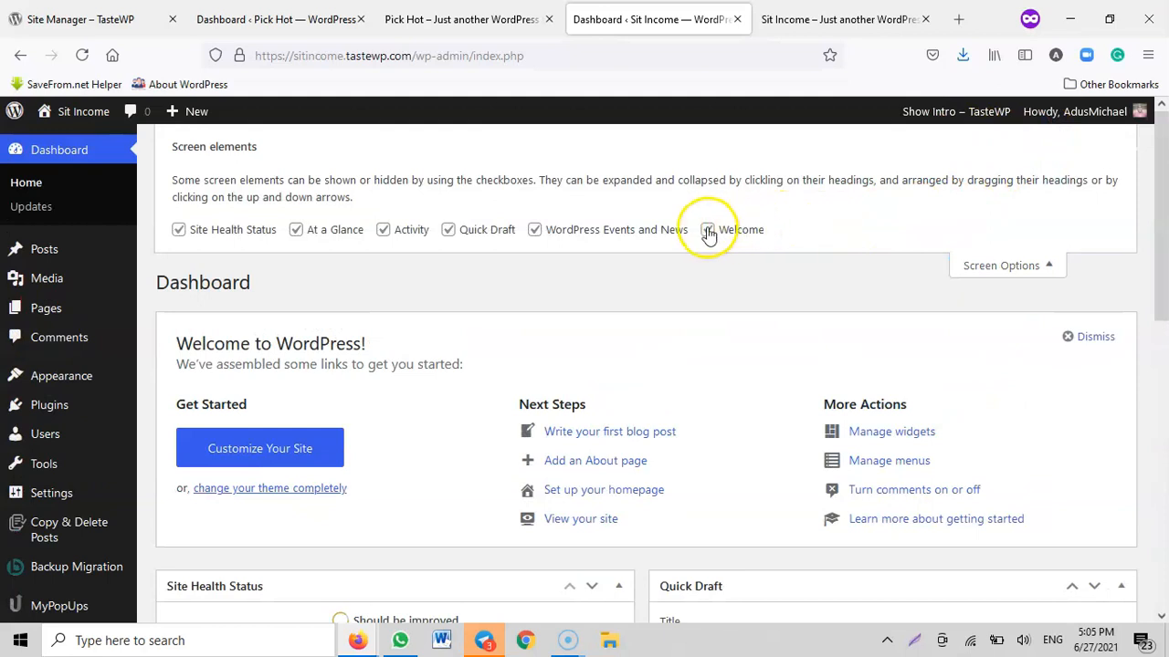
{"action": "left_click", "coordinate": [708, 229]}
{"action": "left_click", "coordinate": [548, 231]}
{"action": "left_click", "coordinate": [448, 229]}
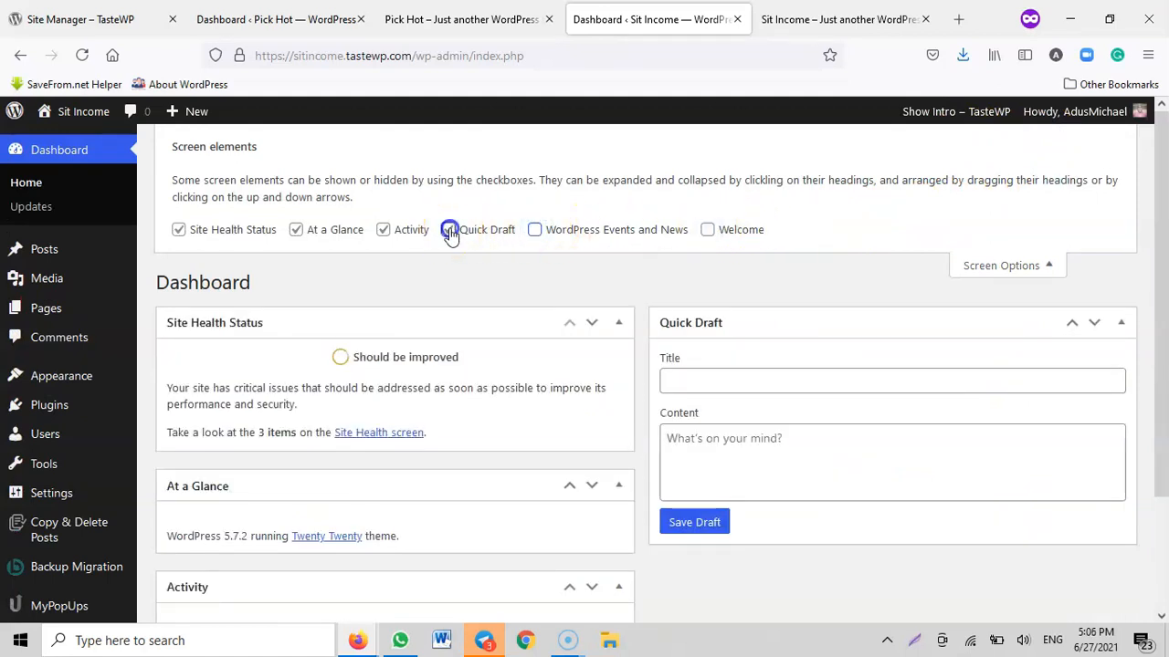
{"action": "left_click", "coordinate": [384, 230]}
{"action": "left_click", "coordinate": [295, 229]}
{"action": "left_click", "coordinate": [175, 230]}
{"action": "left_click", "coordinate": [1055, 265]}
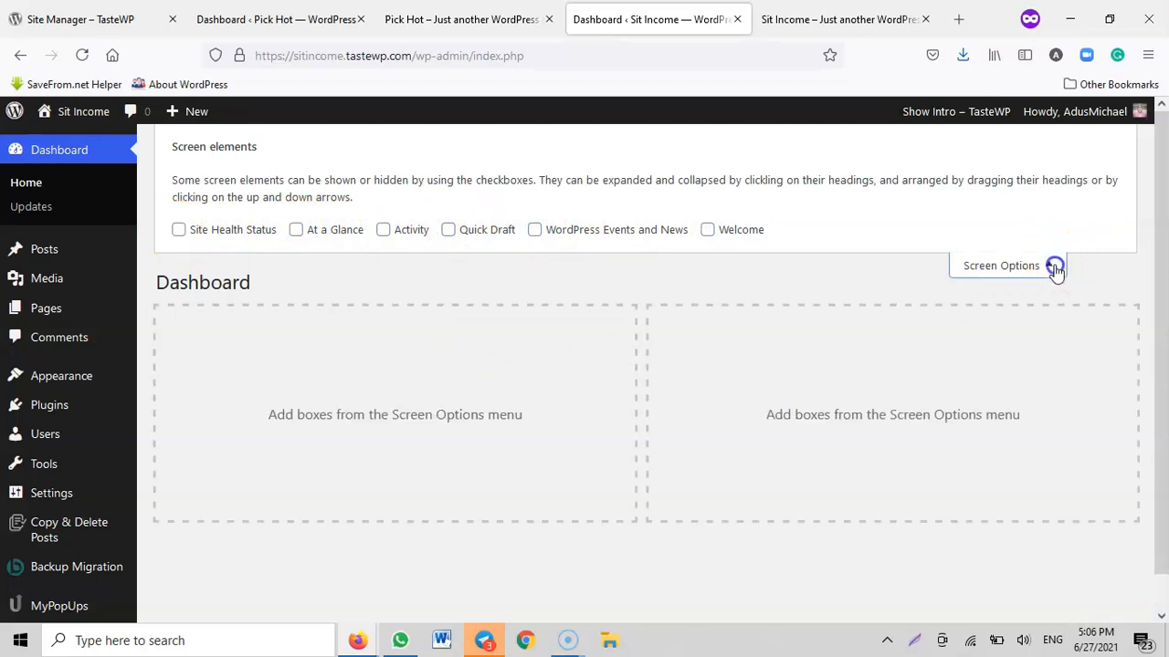
Review the installed themes of the Sit Income site and open its Add Themes page
{"action": "mouse_move", "coordinate": [73, 375]}
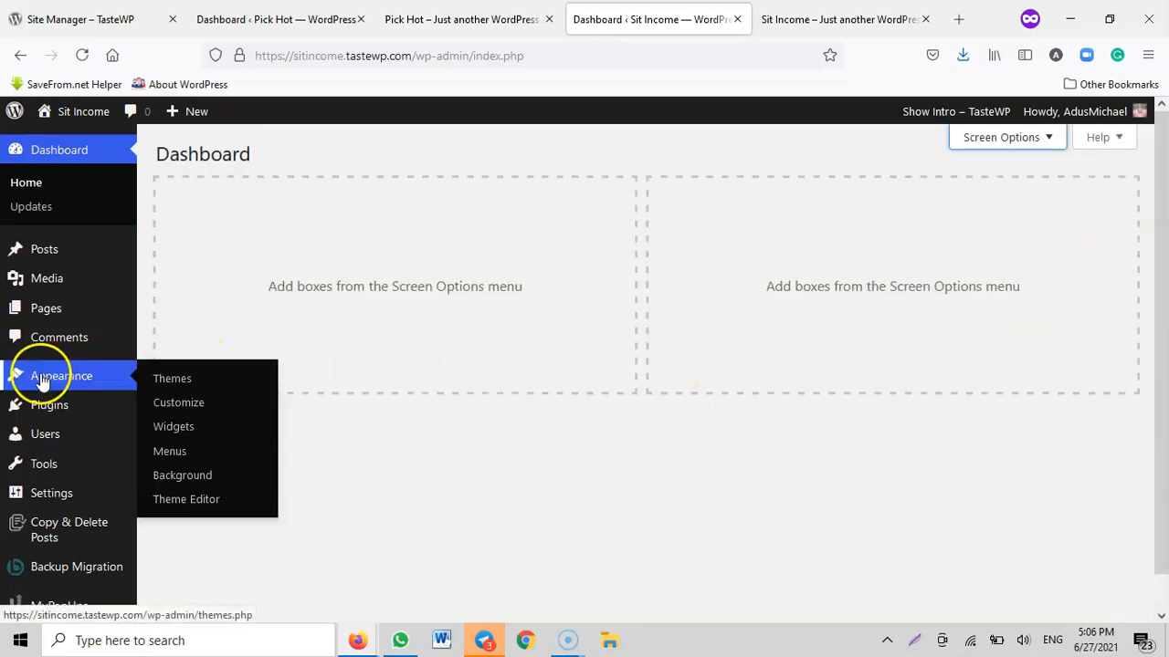
{"action": "left_click", "coordinate": [168, 390]}
{"action": "scroll", "coordinate": [884, 325], "scroll_direction": "down", "scroll_amount": 2}
{"action": "scroll", "coordinate": [884, 325], "scroll_direction": "up", "scroll_amount": 2}
{"action": "left_click", "coordinate": [301, 153]}
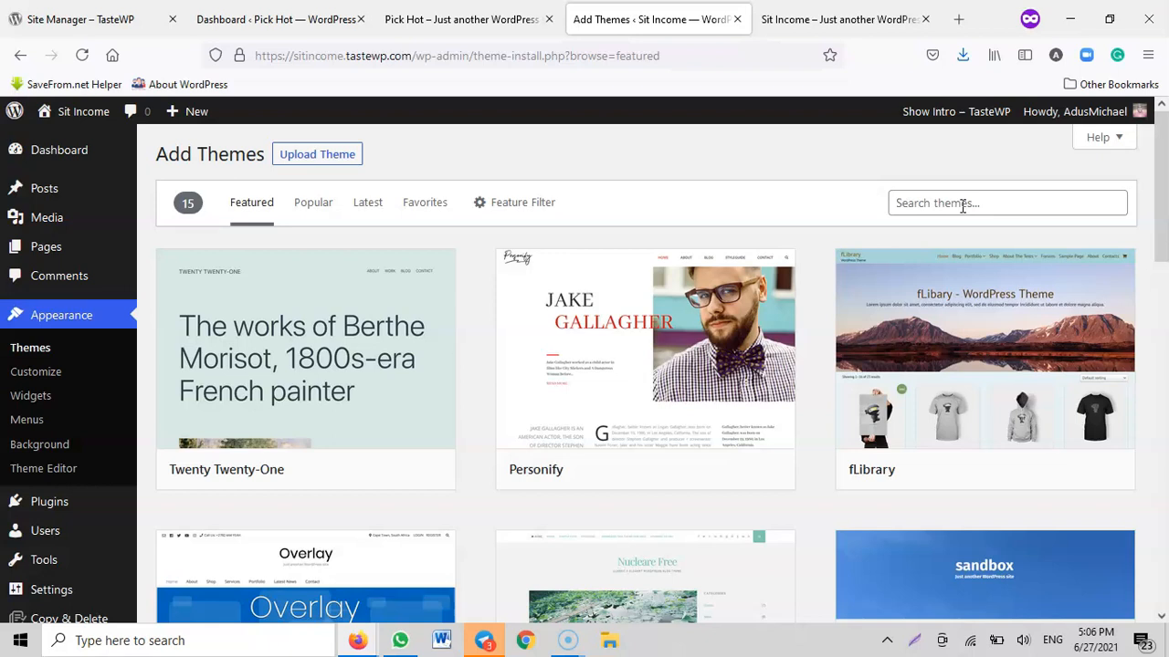
View the Pick Hot and Sit Income front pages again, and return to the Sit Income admin area
{"action": "left_click", "coordinate": [447, 23]}
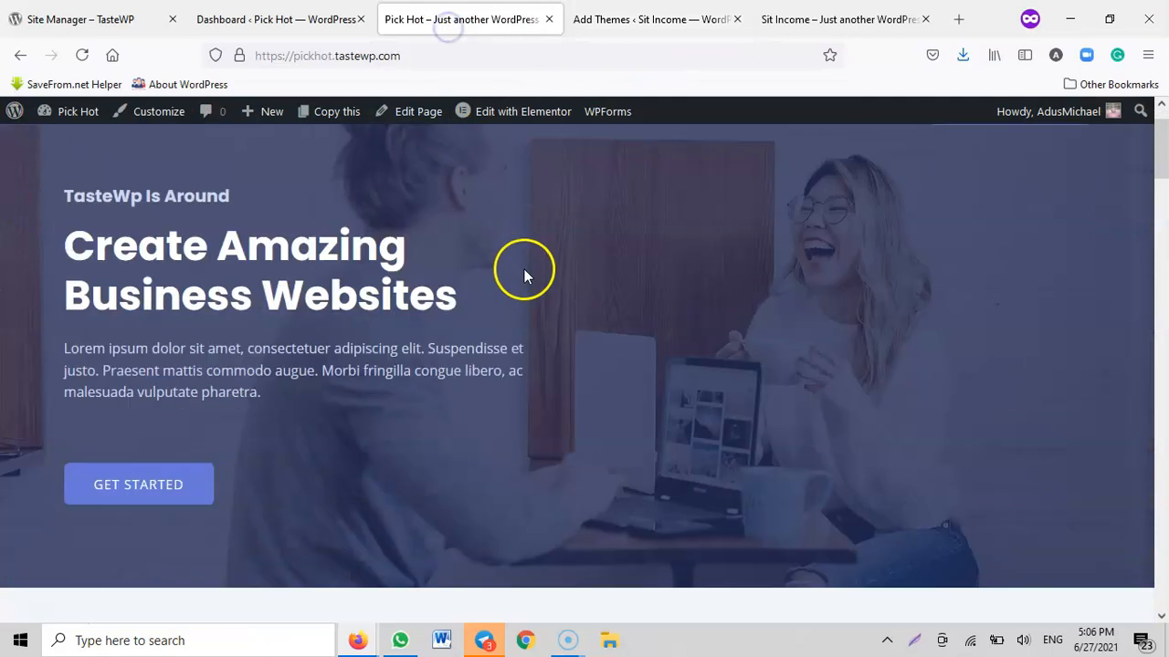
{"action": "scroll", "coordinate": [584, 292], "scroll_direction": "down", "scroll_amount": 5}
{"action": "left_click", "coordinate": [795, 23]}
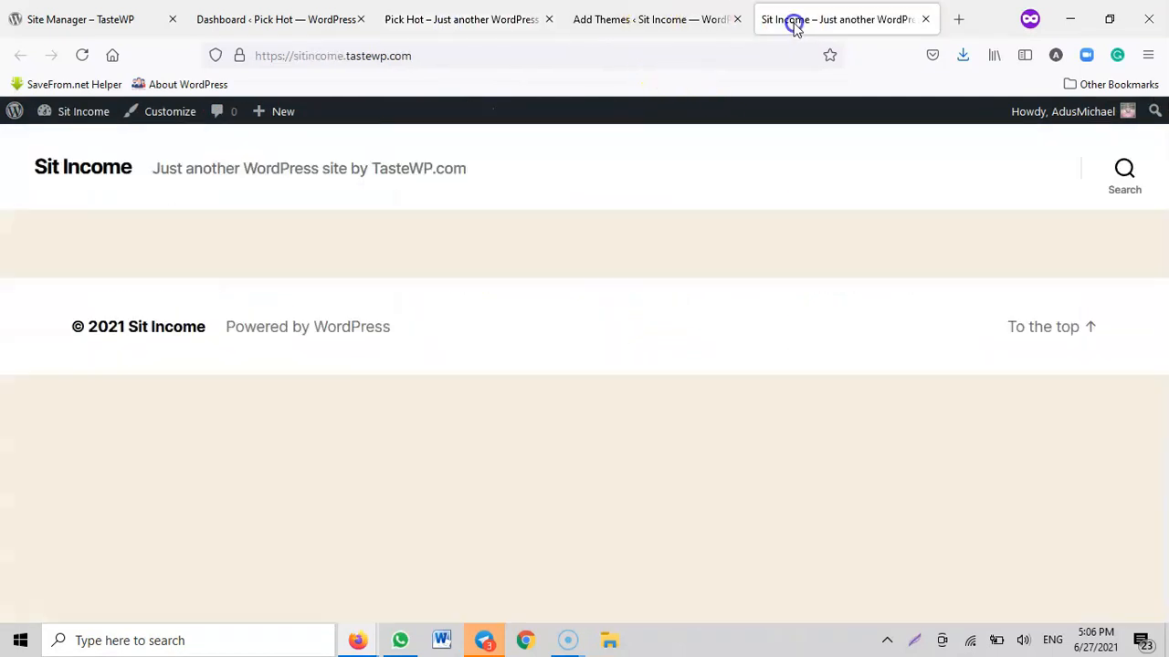
{"action": "left_click", "coordinate": [621, 24]}
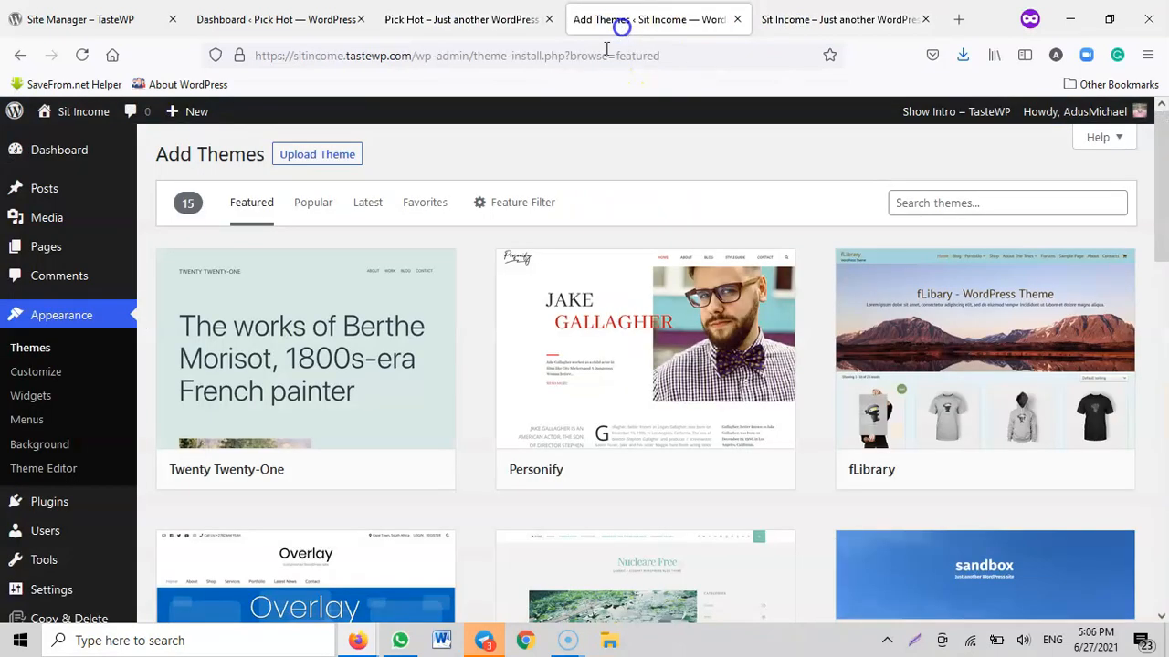
Open the backup file upload area under Manage & Restore Backup(s) in the Sit Income site's Backup Migration plugin
{"action": "scroll", "coordinate": [13, 444], "scroll_direction": "down", "scroll_amount": 4}
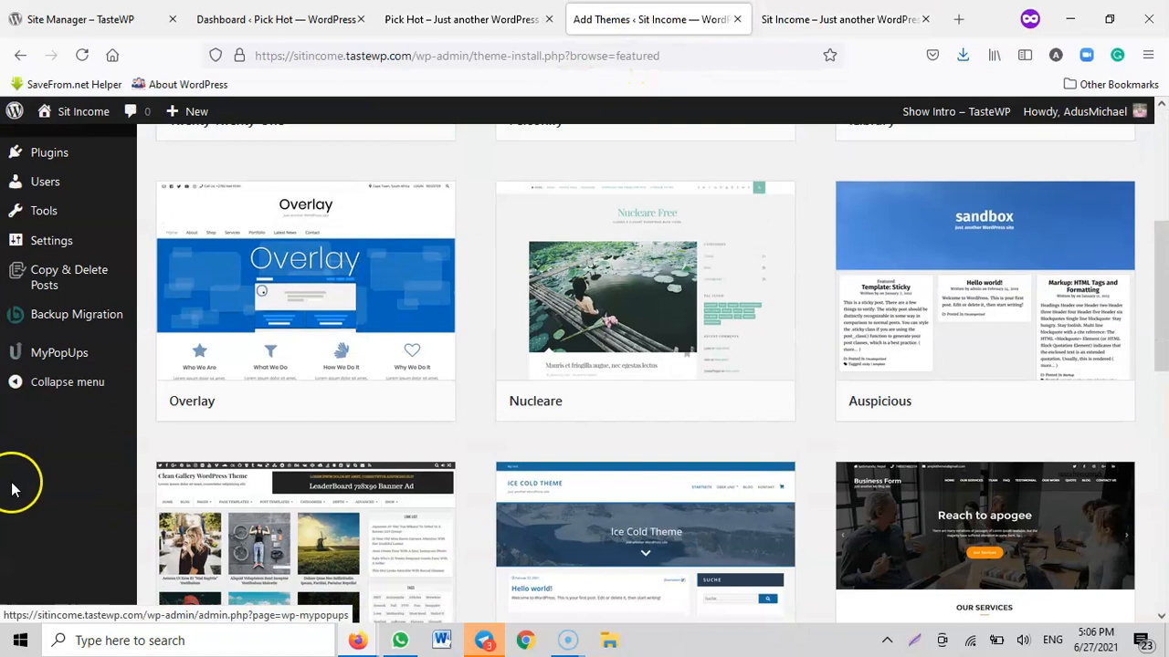
{"action": "left_click", "coordinate": [52, 321]}
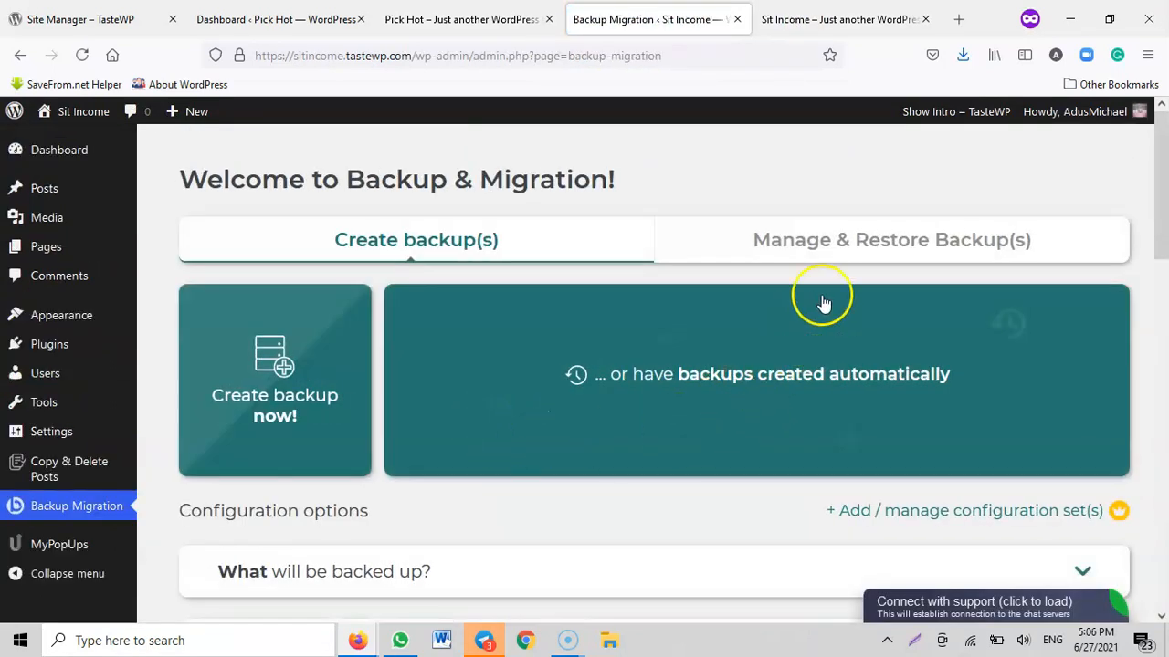
{"action": "left_click", "coordinate": [846, 241]}
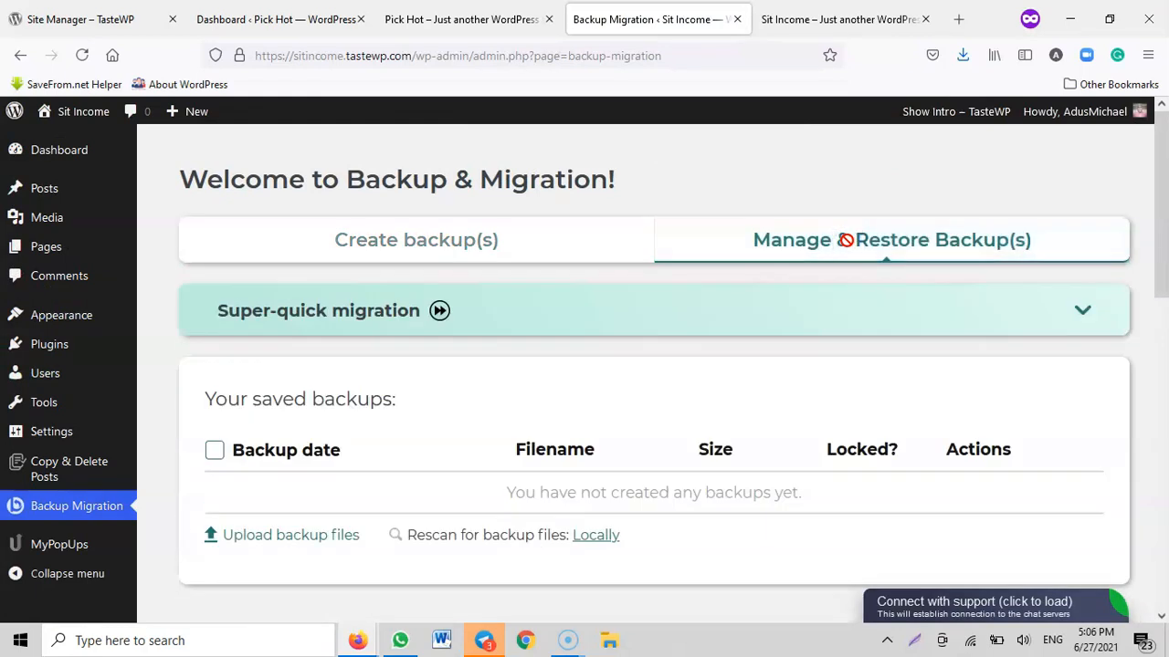
{"action": "scroll", "coordinate": [846, 241], "scroll_direction": "down", "scroll_amount": 2}
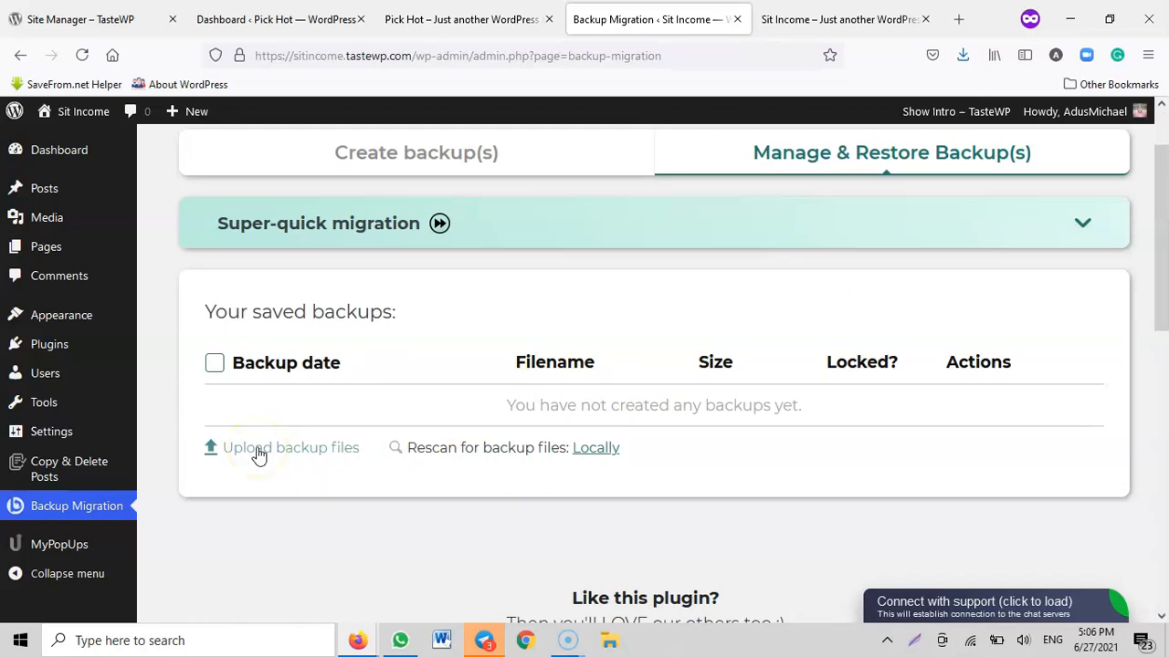
{"action": "left_click", "coordinate": [258, 454]}
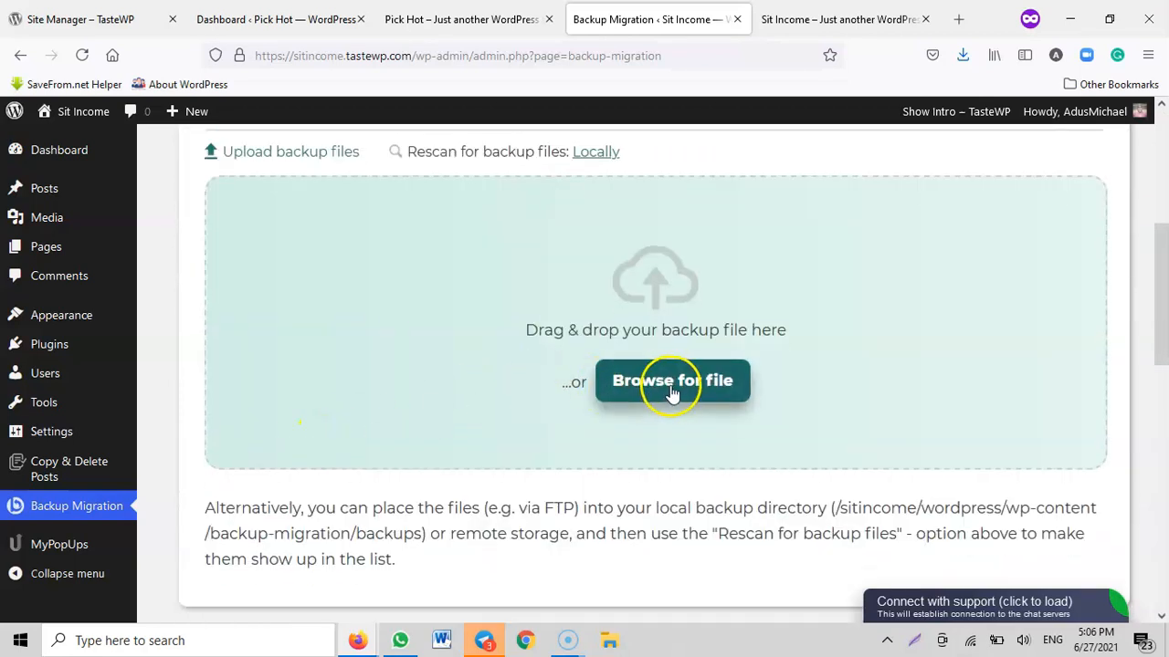
Upload the backup file BM_Backup_2021-06-27_16_03_09_5814 from the Downloads folder to the Sit Income site
{"action": "left_click", "coordinate": [672, 390]}
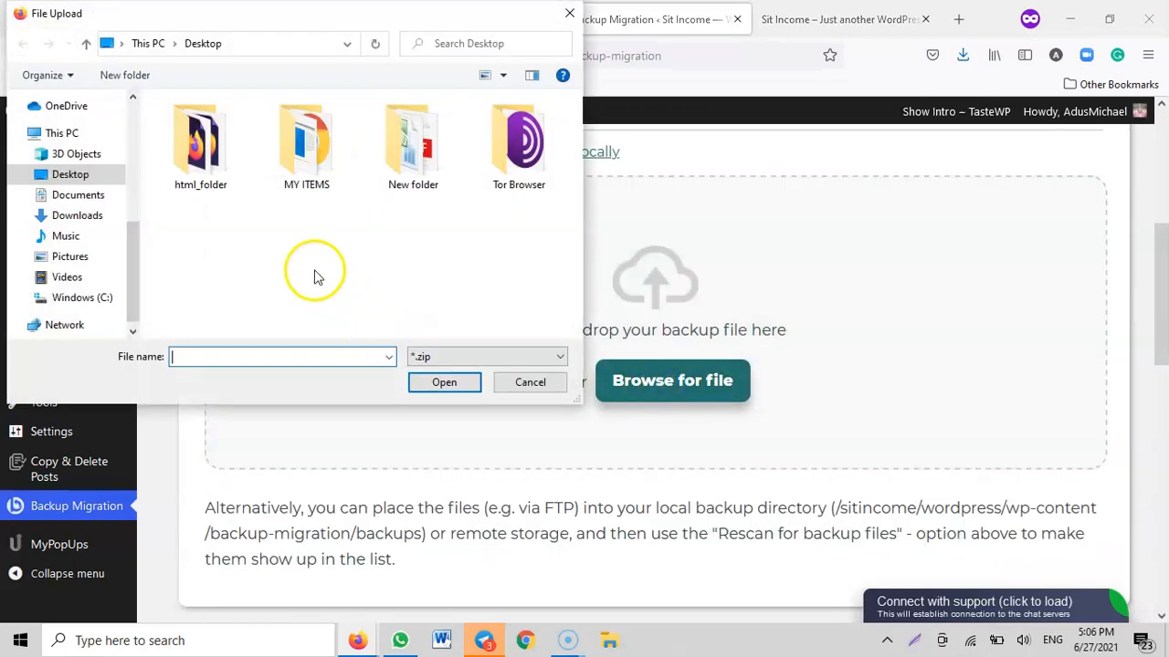
{"action": "left_click", "coordinate": [73, 215]}
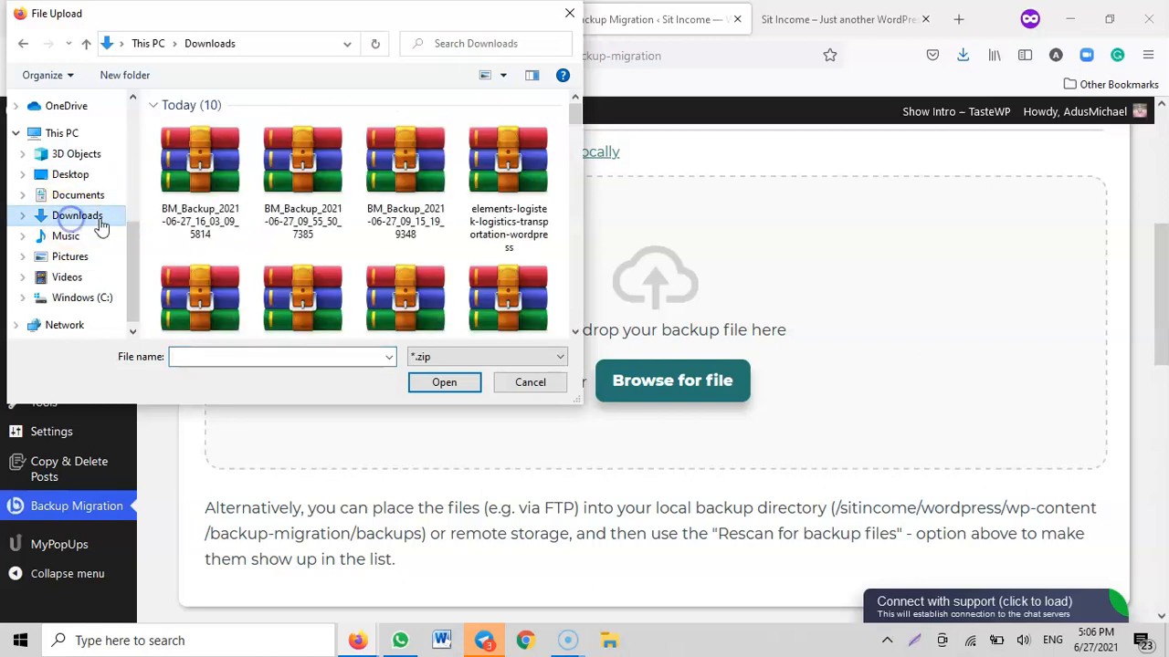
{"action": "left_click", "coordinate": [195, 192]}
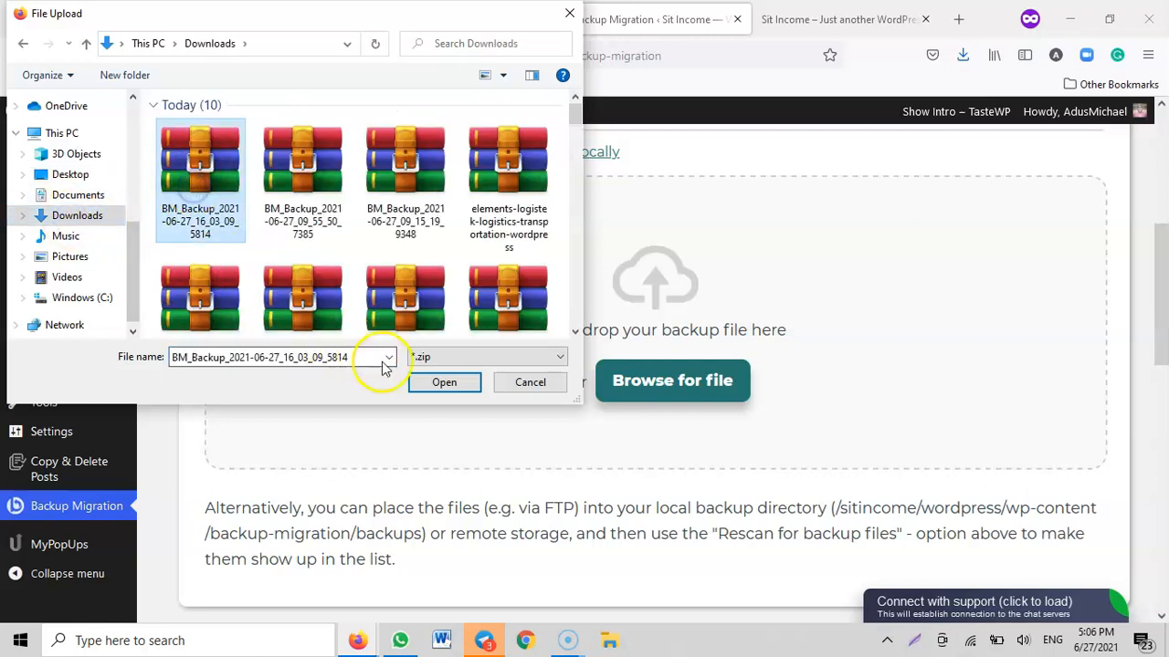
{"action": "left_click", "coordinate": [439, 382]}
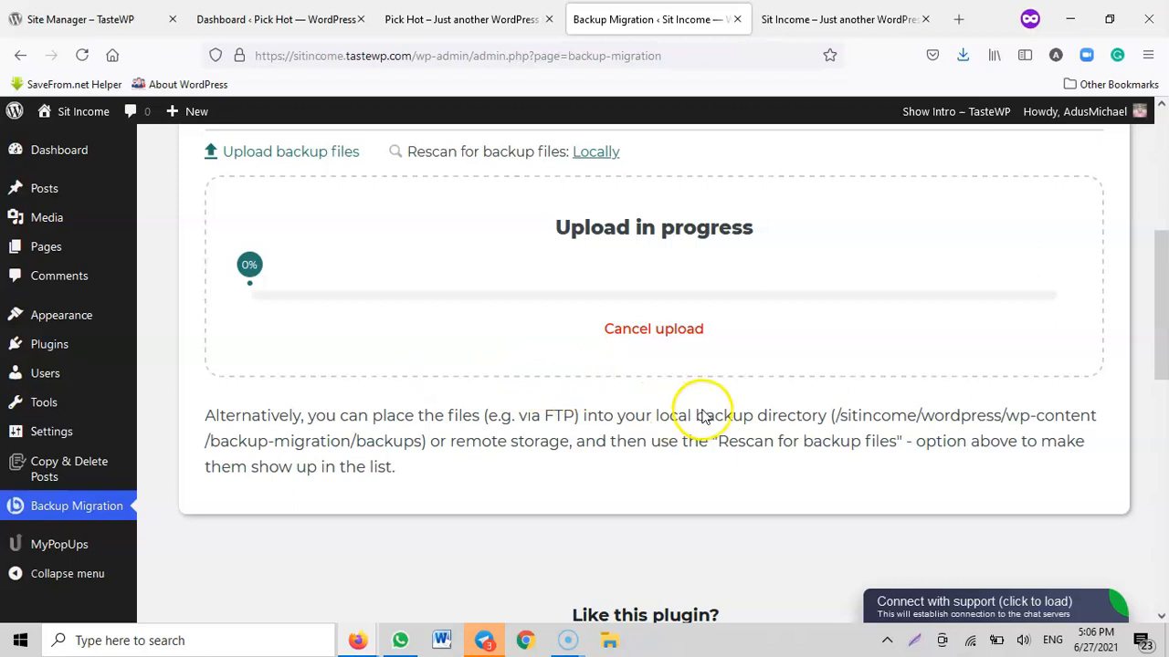
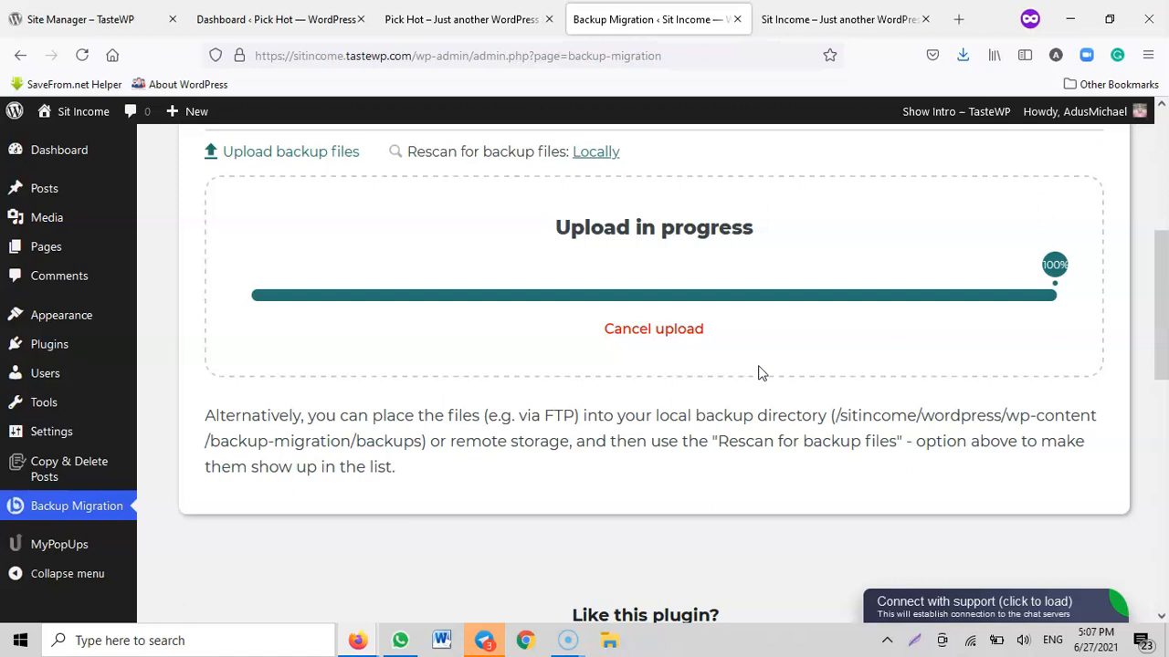
Close the upload confirmation and locate the uploaded backup in the Sit Income site's list of saved backups
{"action": "left_click", "coordinate": [750, 375]}
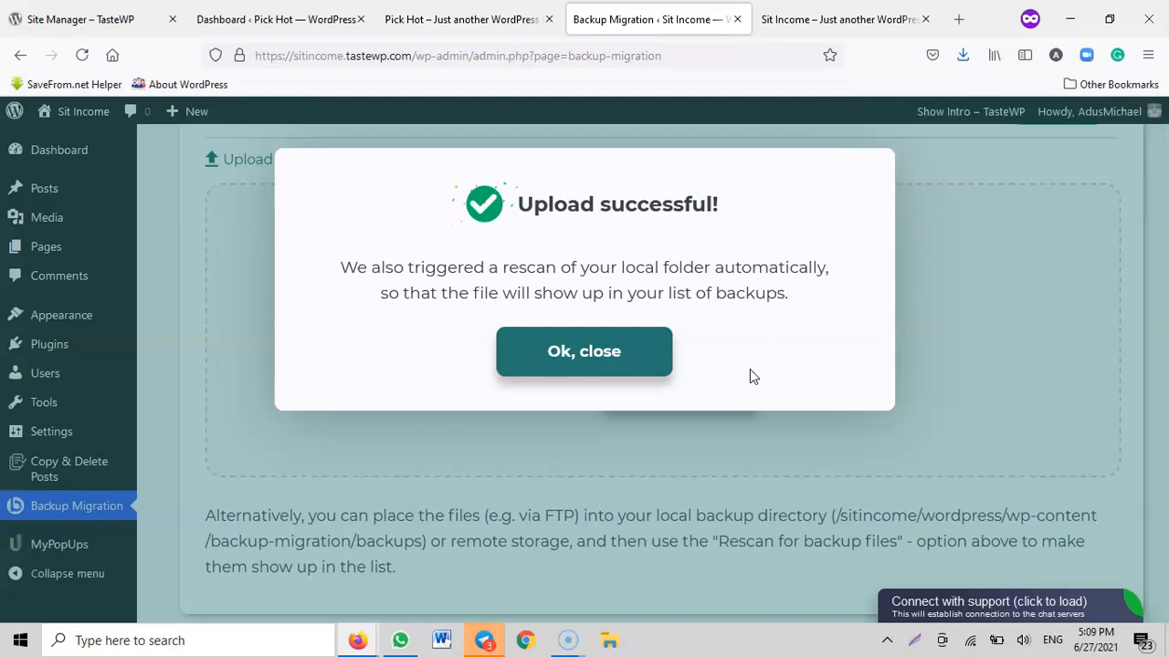
{"action": "left_click", "coordinate": [587, 354]}
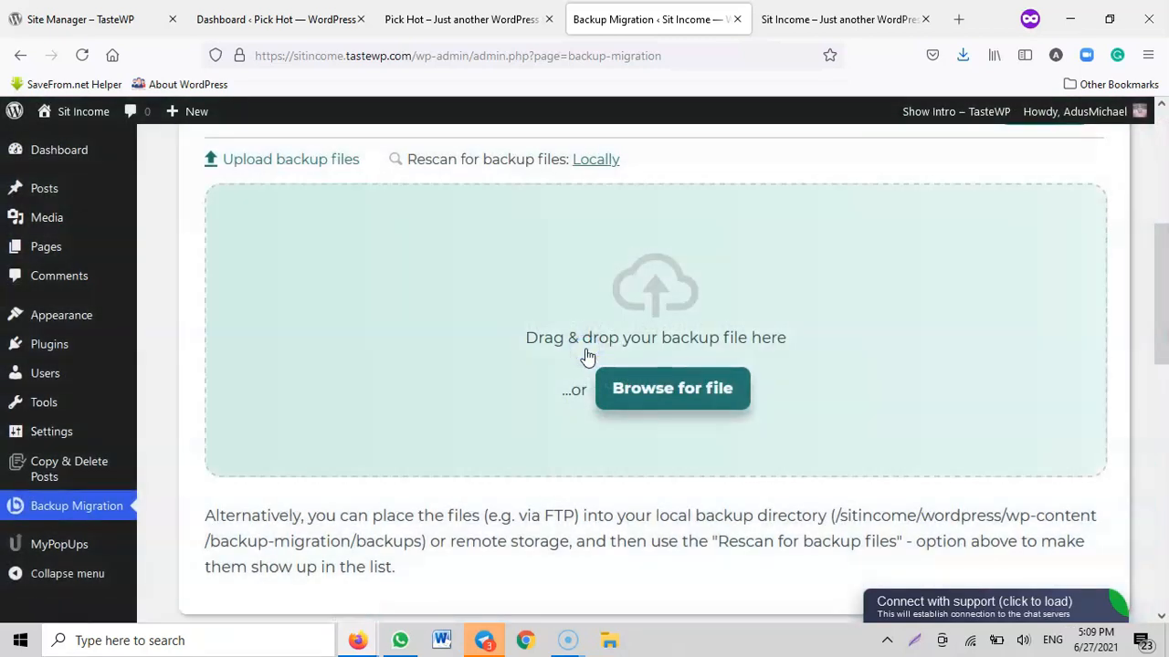
{"action": "scroll", "coordinate": [595, 410], "scroll_direction": "down", "scroll_amount": 4}
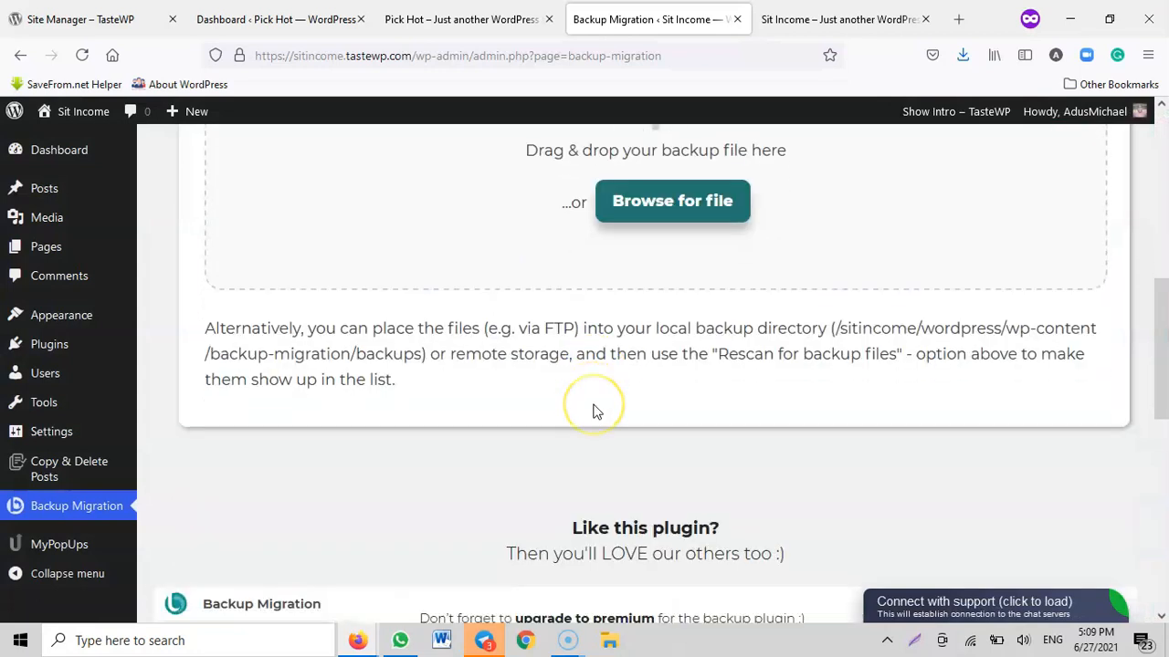
{"action": "scroll", "coordinate": [595, 413], "scroll_direction": "up", "scroll_amount": 5}
{"action": "scroll", "coordinate": [630, 398], "scroll_direction": "up", "scroll_amount": 3}
{"action": "scroll", "coordinate": [634, 394], "scroll_direction": "down", "scroll_amount": 2}
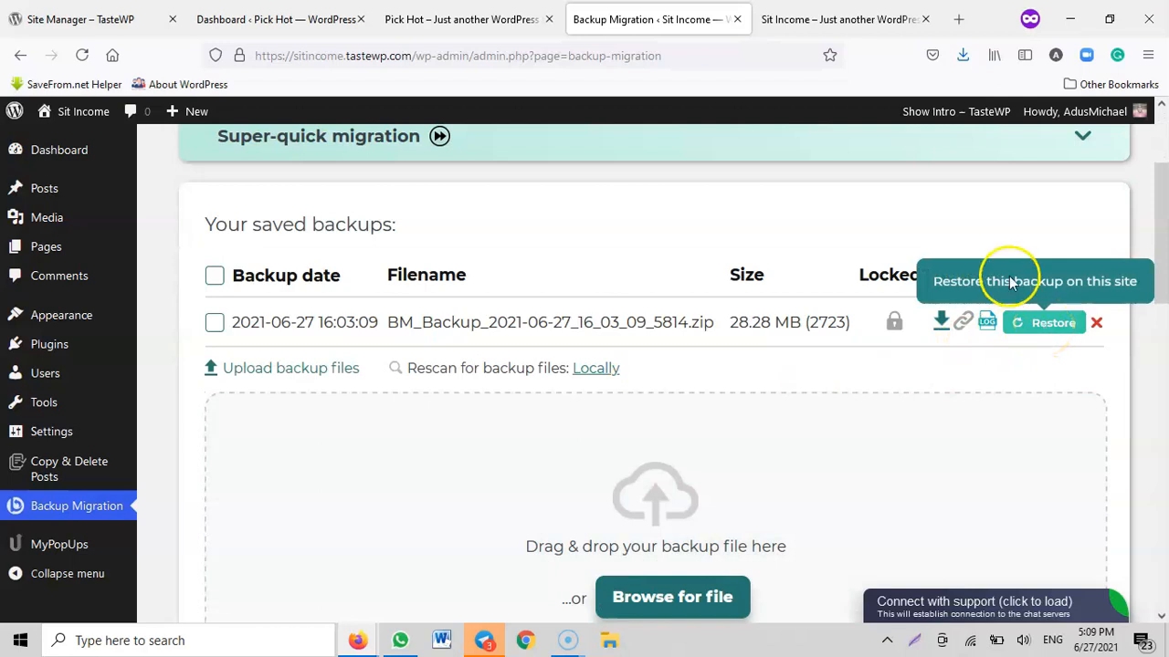
Reload the Sit Income front page to check it before restoring, and return to the site's Backup Migration page
{"action": "left_click", "coordinate": [821, 26]}
{"action": "left_click", "coordinate": [82, 55]}
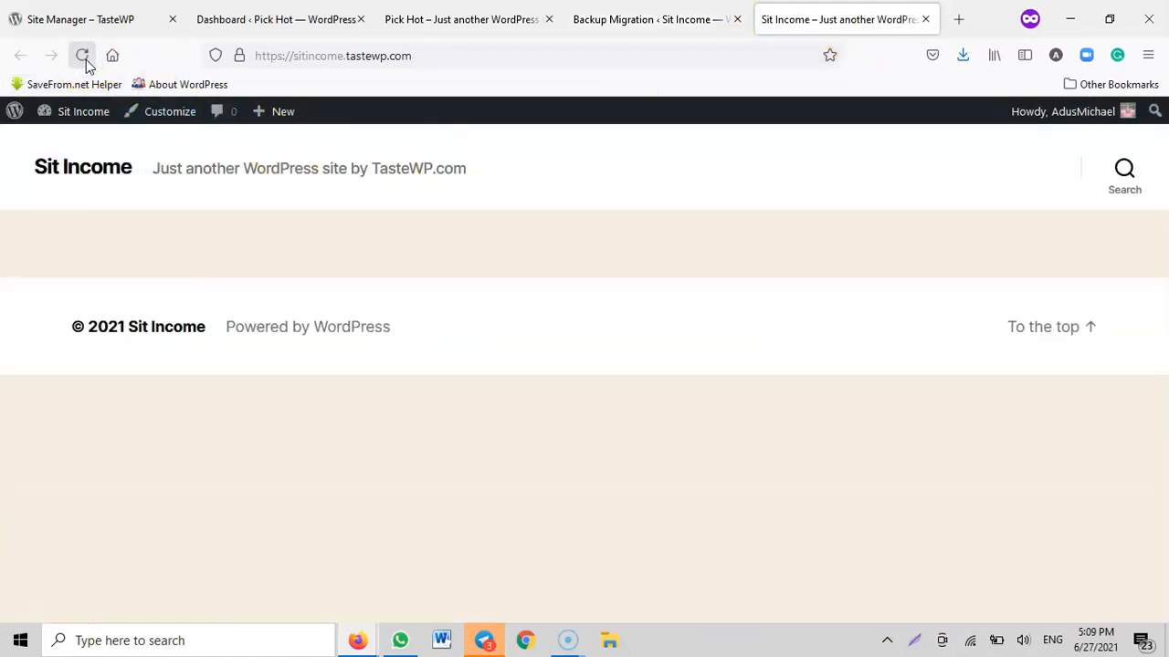
{"action": "left_click", "coordinate": [584, 20]}
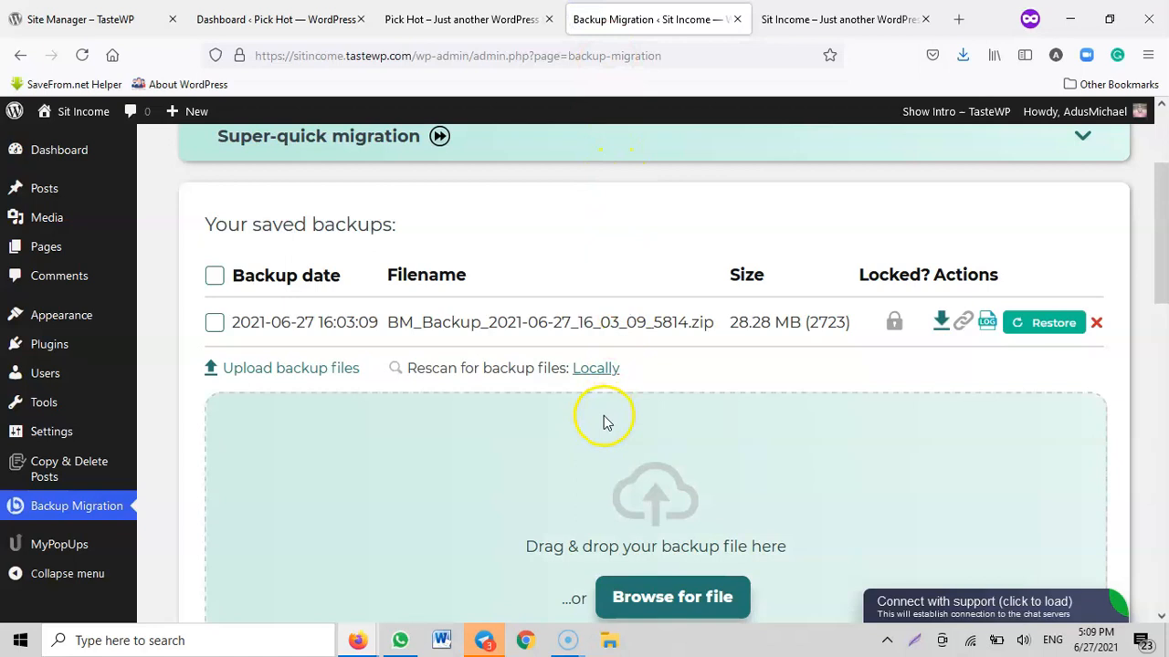
Restore the backup BM_Backup_2021-06-27_16_03_09_5814.zip on the Sit Income site, accepting that existing files and databases are overwritten
{"action": "left_click", "coordinate": [1052, 325]}
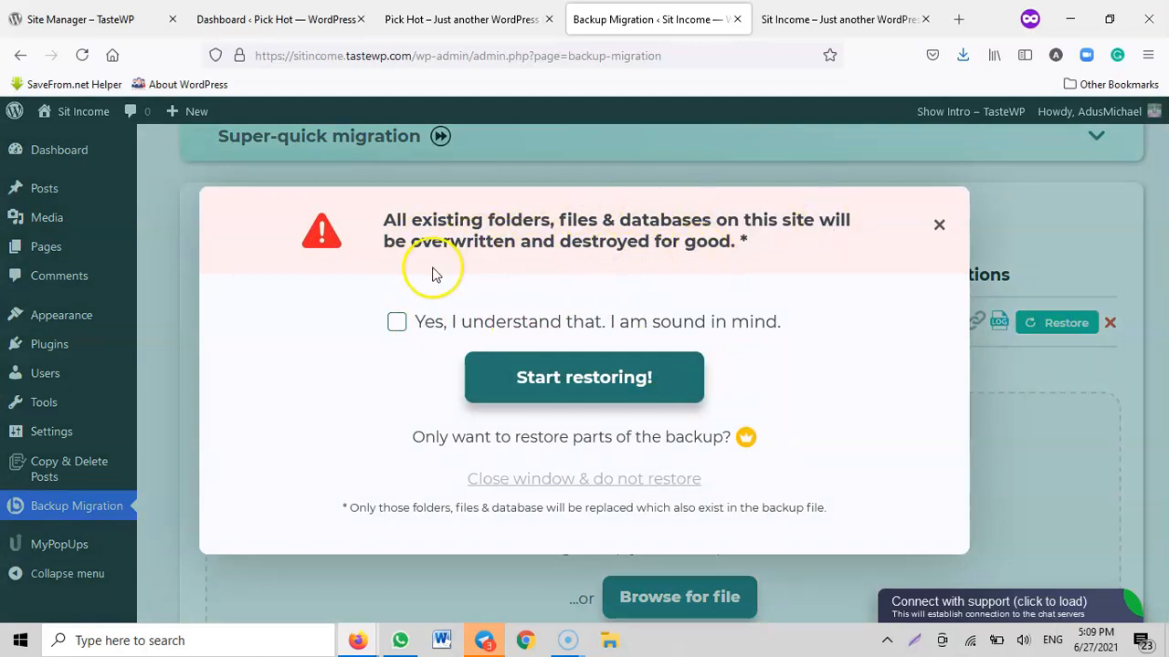
{"action": "left_click", "coordinate": [803, 28]}
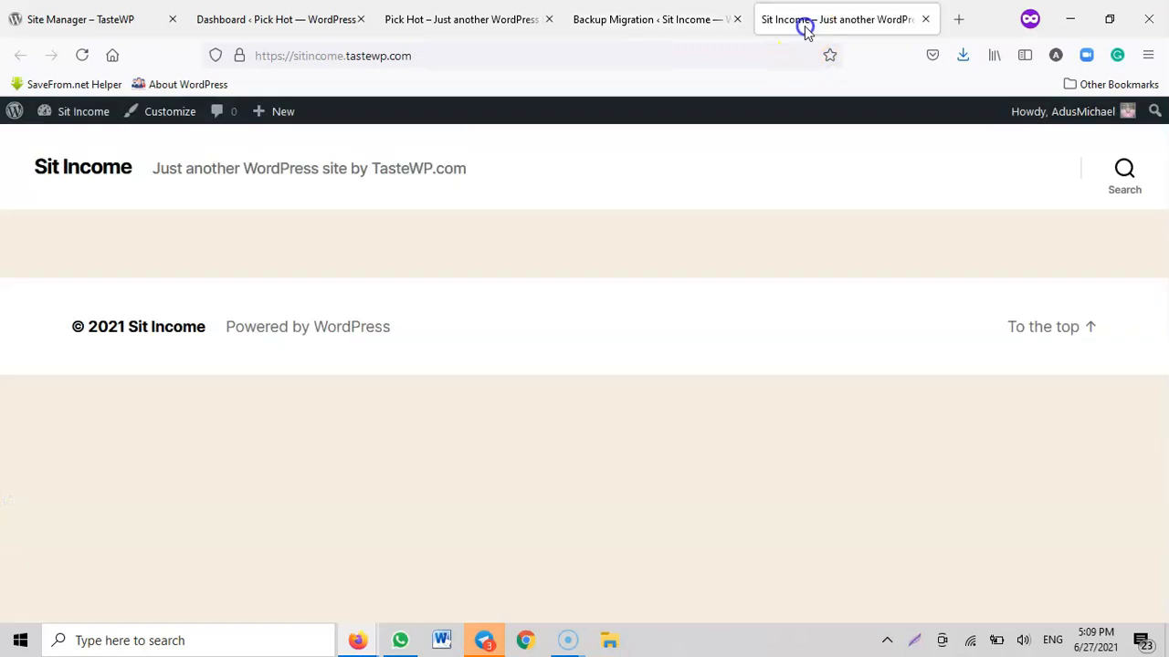
{"action": "left_click", "coordinate": [644, 20]}
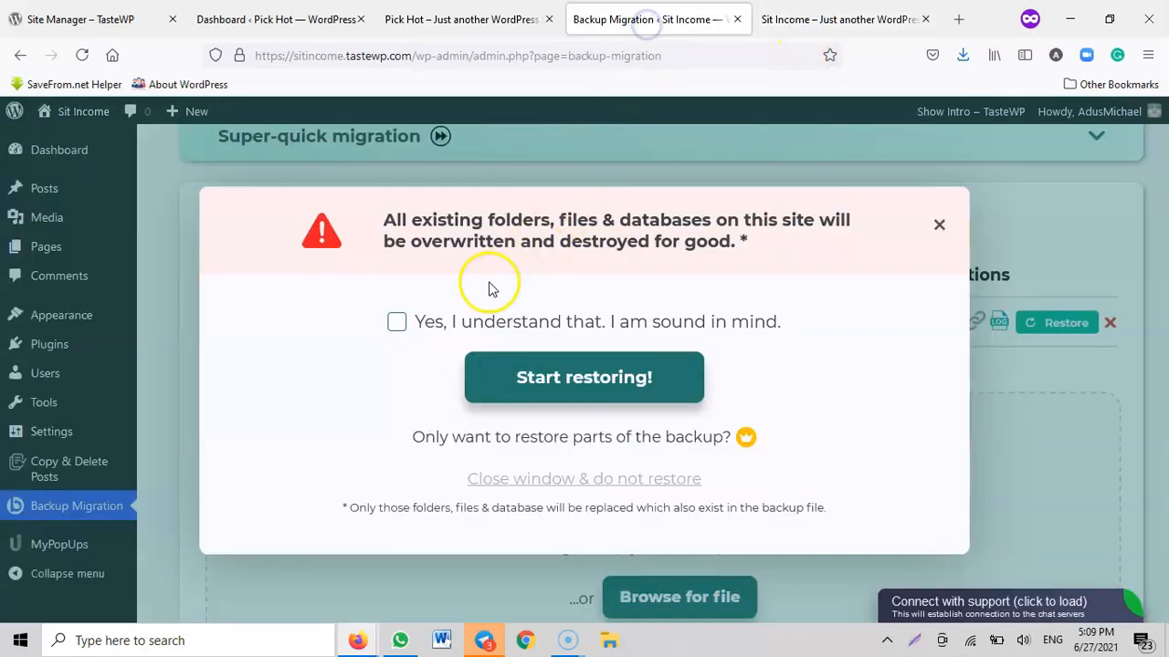
{"action": "left_click", "coordinate": [396, 323]}
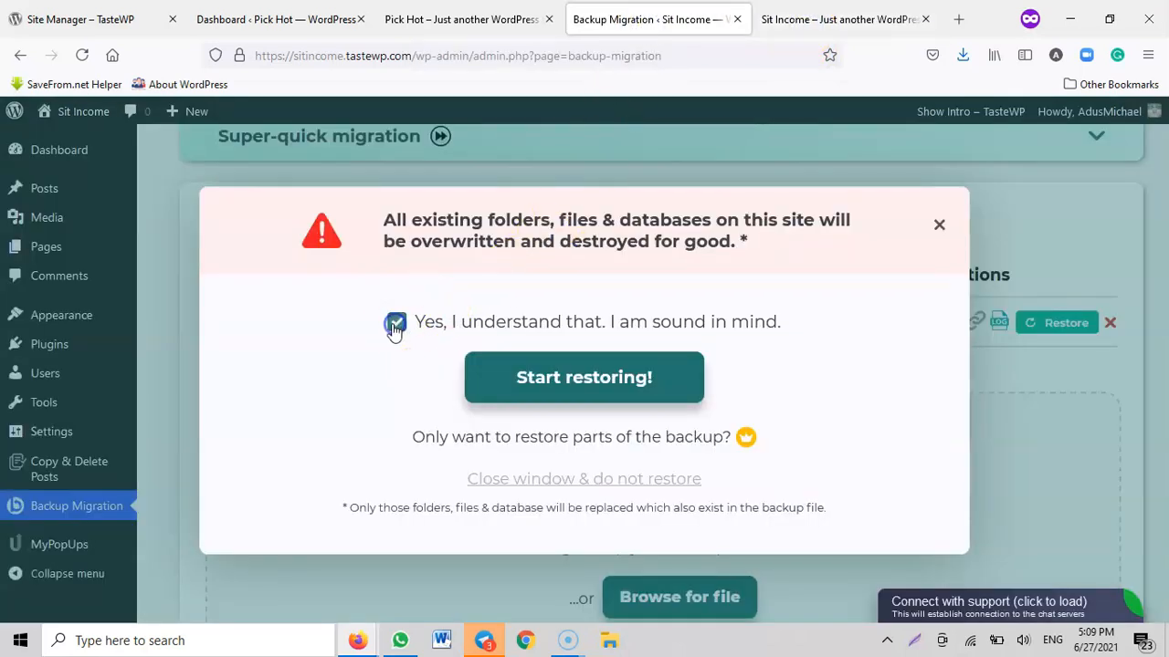
{"action": "left_click", "coordinate": [576, 378]}
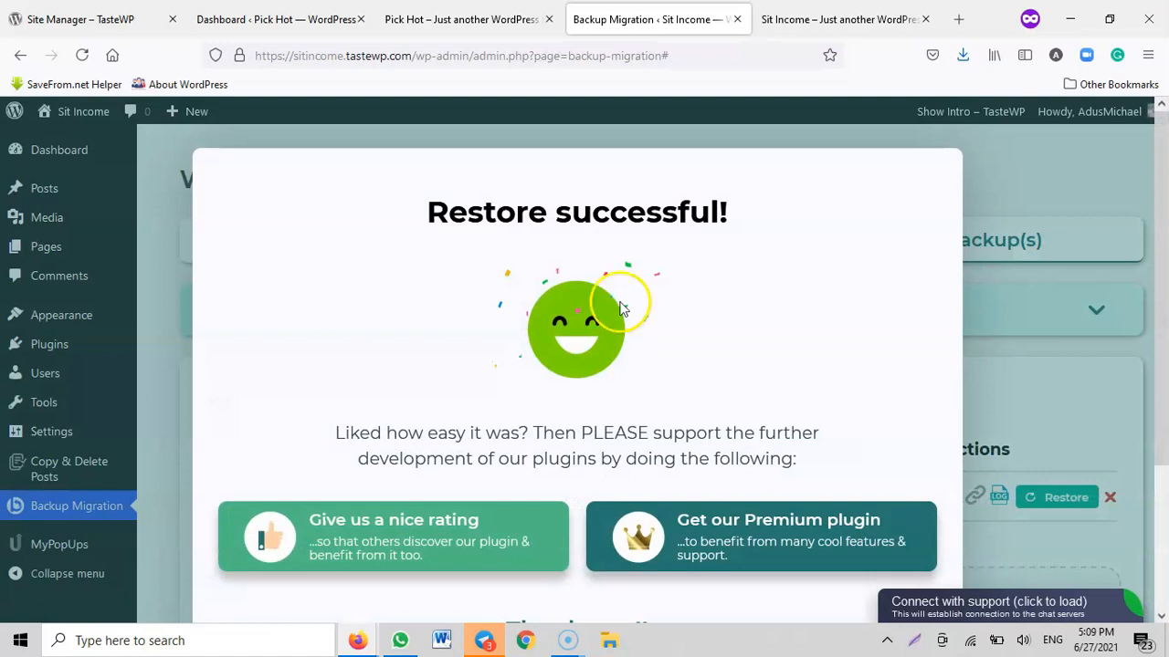
View the original Pick Hot front page, and reload the Sit Income front page to check the restored site
{"action": "left_click", "coordinate": [421, 23]}
{"action": "scroll", "coordinate": [431, 215], "scroll_direction": "up", "scroll_amount": 5}
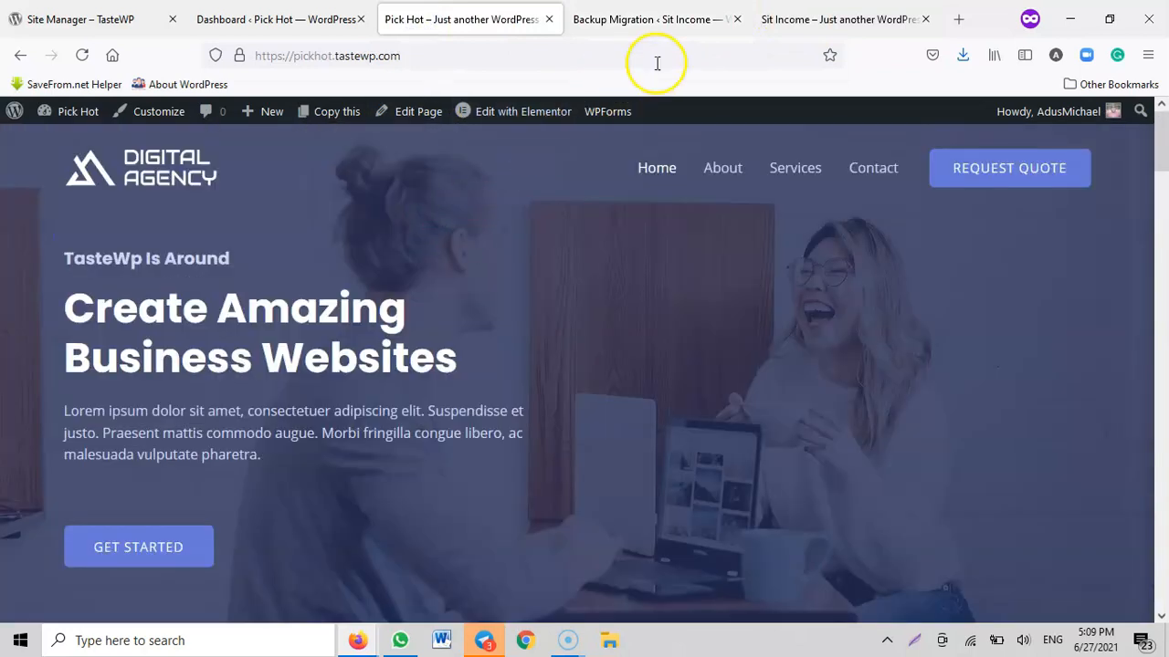
{"action": "left_click", "coordinate": [778, 22]}
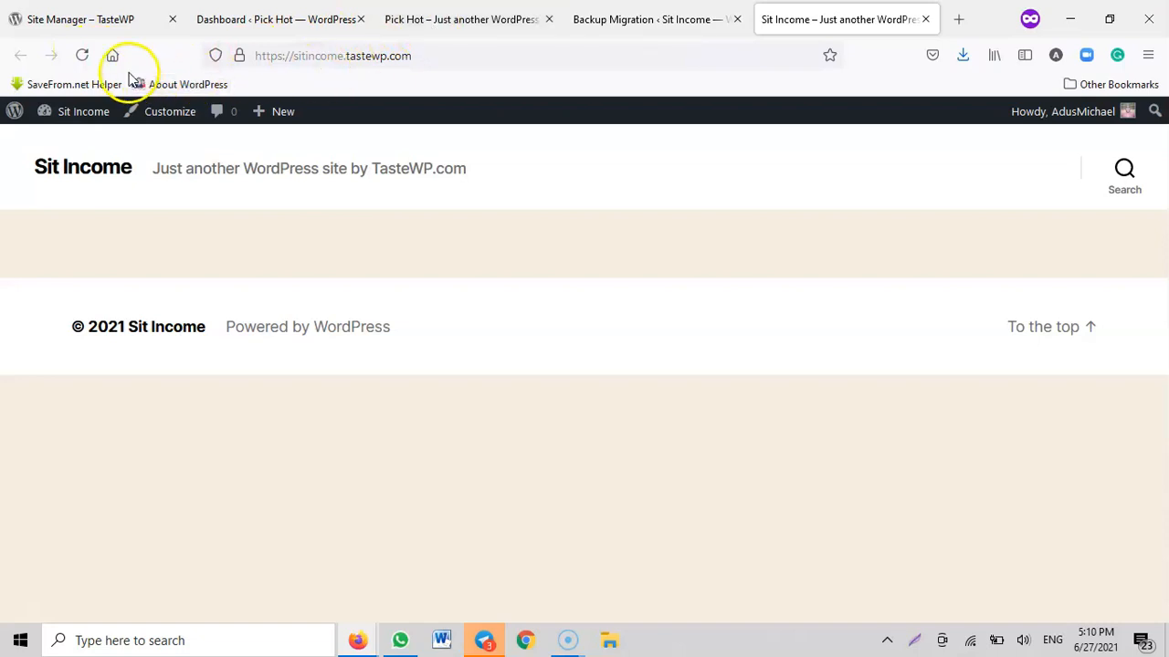
{"action": "left_click", "coordinate": [80, 56]}
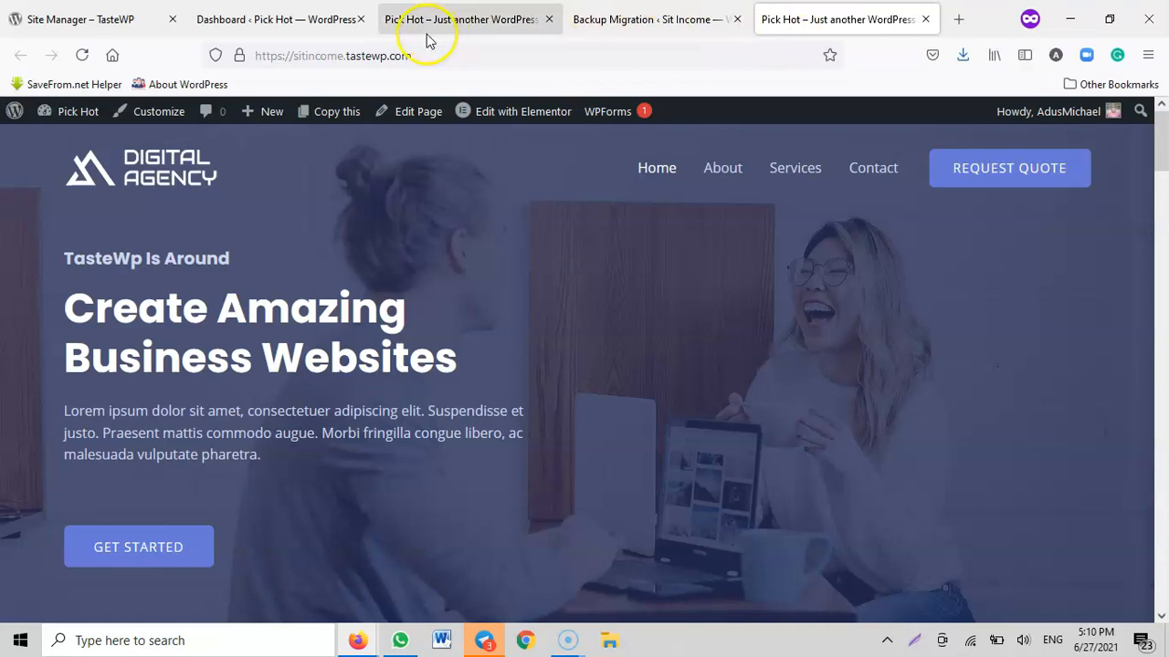
Examine the page sections on the restored sitincome.tastewp.com front page
{"action": "scroll", "coordinate": [741, 319], "scroll_direction": "down", "scroll_amount": 5}
{"action": "scroll", "coordinate": [741, 326], "scroll_direction": "down", "scroll_amount": 10}
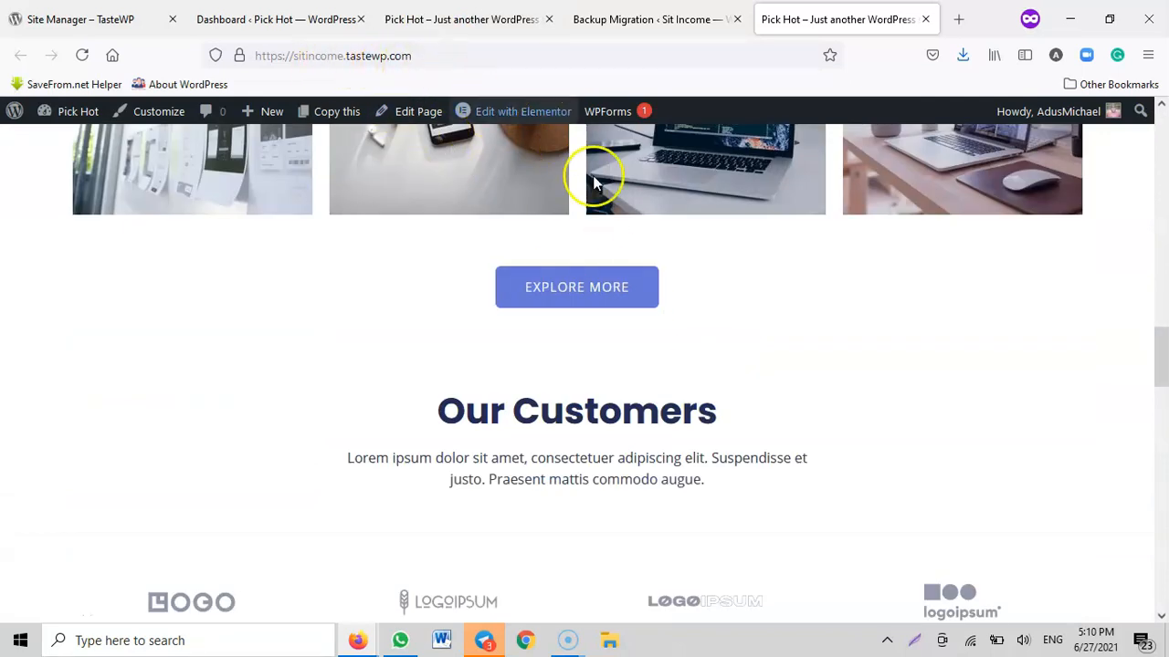
{"action": "scroll", "coordinate": [718, 363], "scroll_direction": "down", "scroll_amount": 4}
{"action": "scroll", "coordinate": [933, 427], "scroll_direction": "up", "scroll_amount": 6}
{"action": "scroll", "coordinate": [933, 427], "scroll_direction": "up", "scroll_amount": 10}
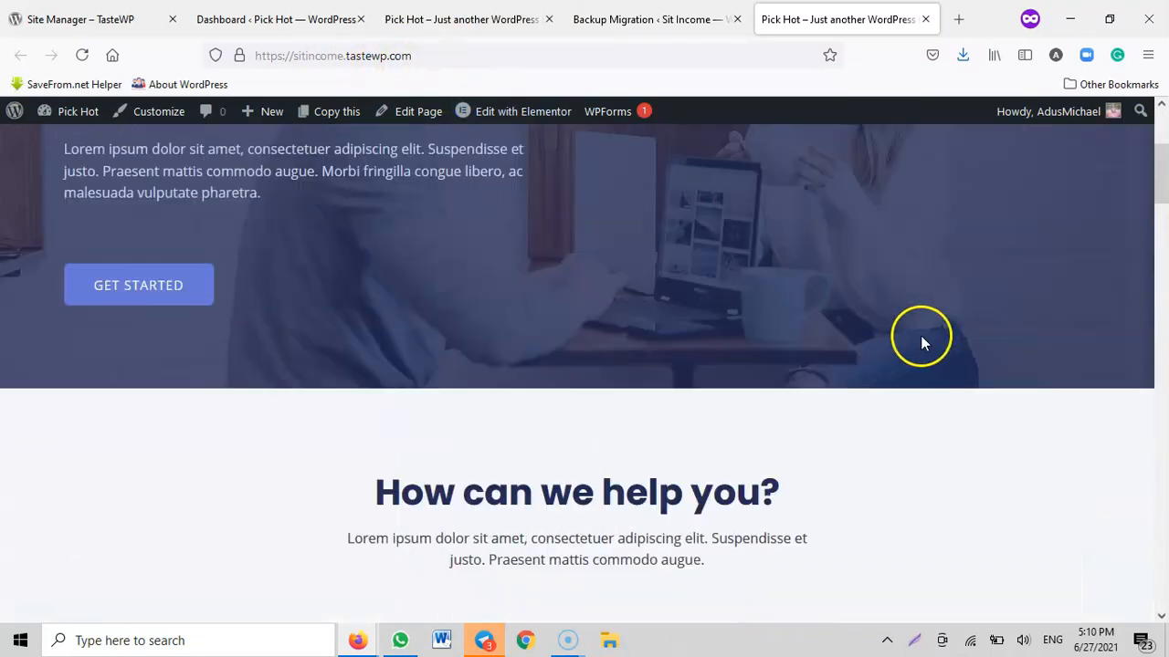
Look through the original pickhot.tastewp.com front page for comparison, and return to the restored sitincome.tastewp.com page
{"action": "left_click", "coordinate": [448, 28]}
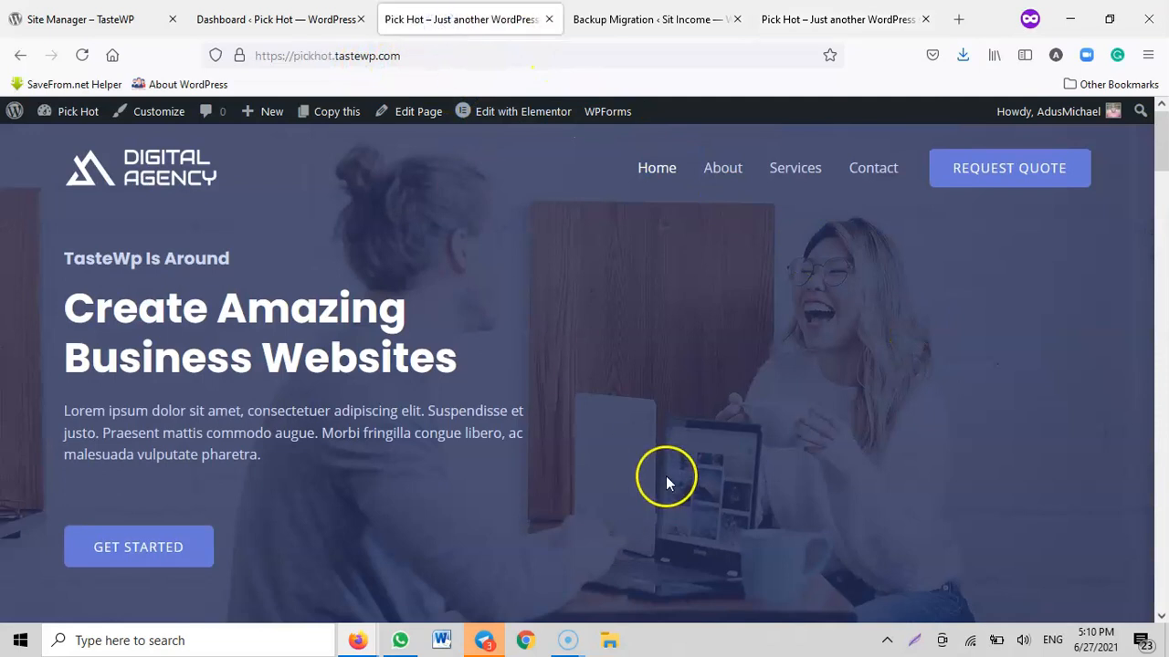
{"action": "scroll", "coordinate": [658, 457], "scroll_direction": "down", "scroll_amount": 8}
{"action": "scroll", "coordinate": [640, 433], "scroll_direction": "down", "scroll_amount": 15}
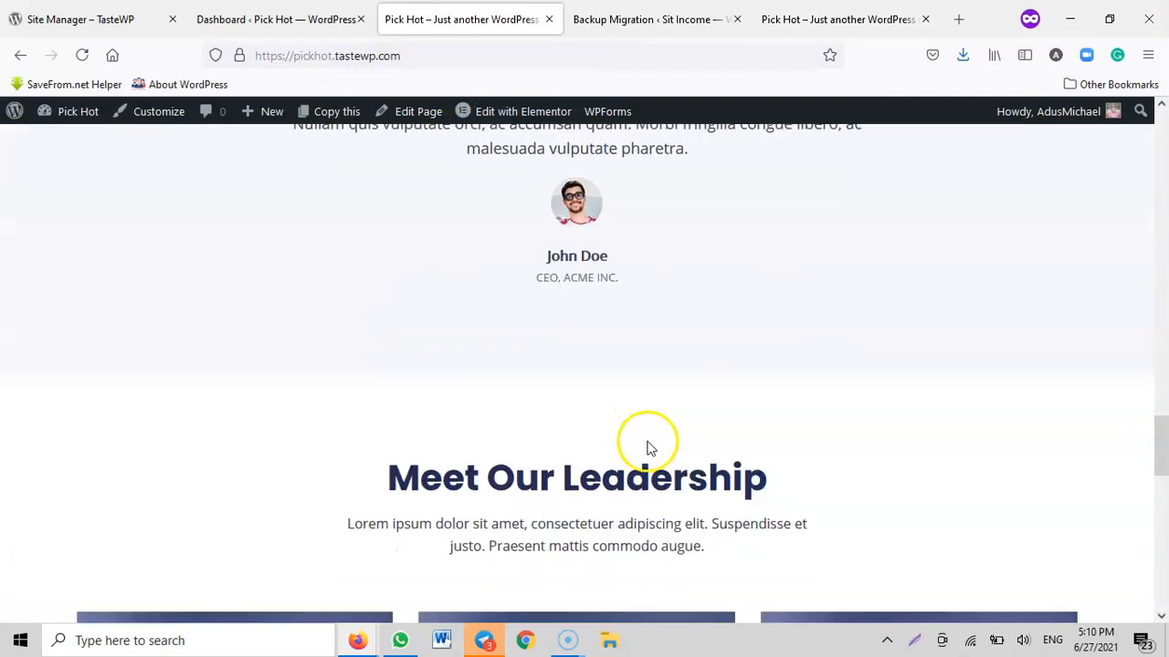
{"action": "scroll", "coordinate": [672, 474], "scroll_direction": "up", "scroll_amount": 18}
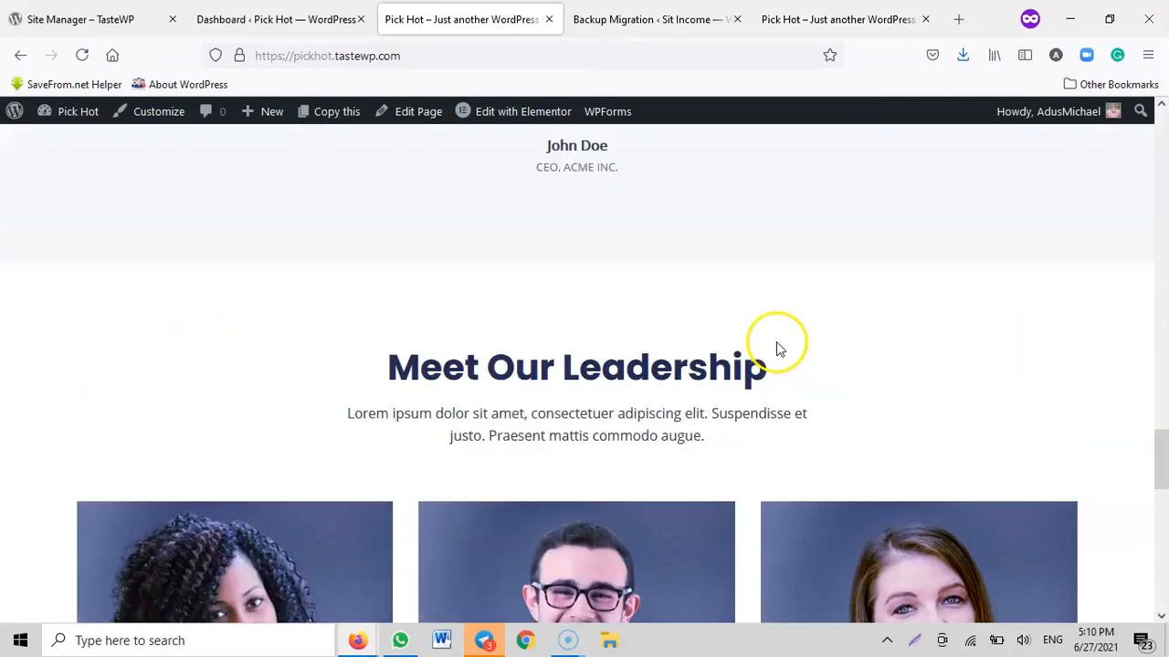
{"action": "scroll", "coordinate": [754, 250], "scroll_direction": "up", "scroll_amount": 5}
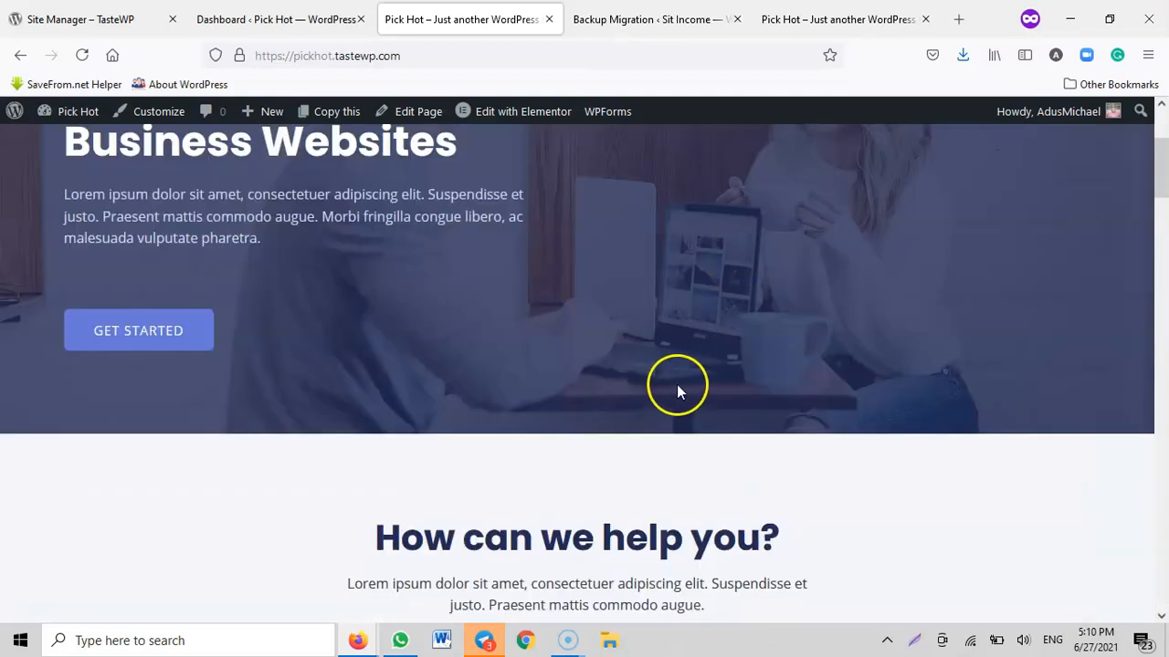
{"action": "scroll", "coordinate": [690, 379], "scroll_direction": "up", "scroll_amount": 3}
{"action": "left_click", "coordinate": [791, 20]}
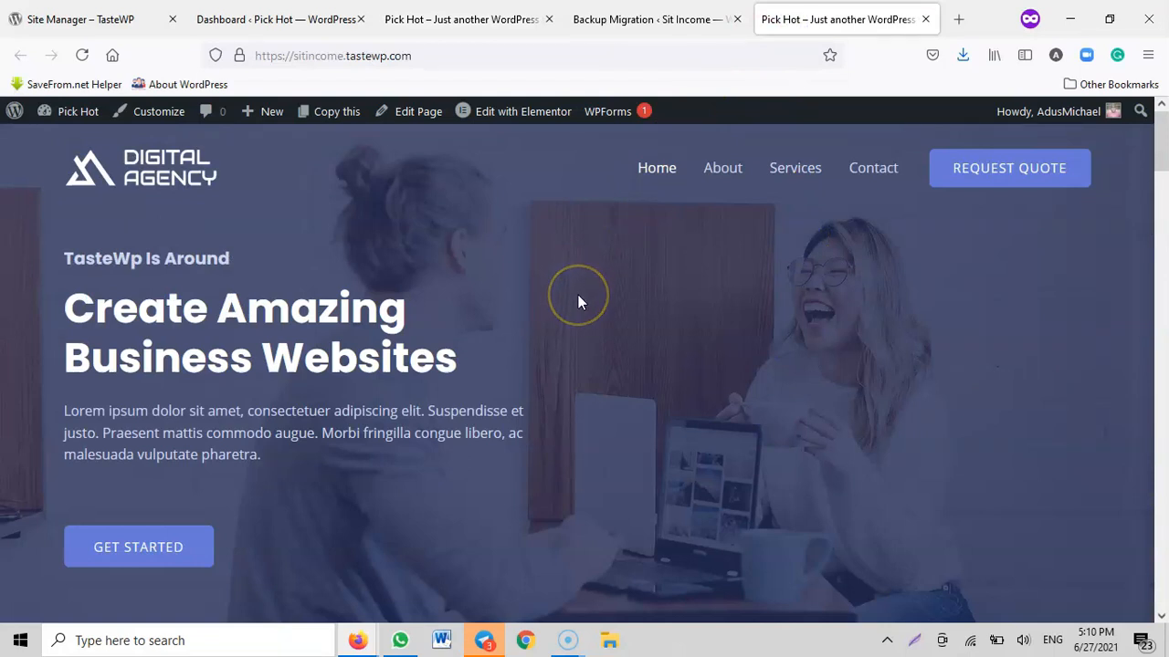
Review the hero and services sections of the restored sitincome.tastewp.com front page again
{"action": "scroll", "coordinate": [523, 309], "scroll_direction": "down", "scroll_amount": 4}
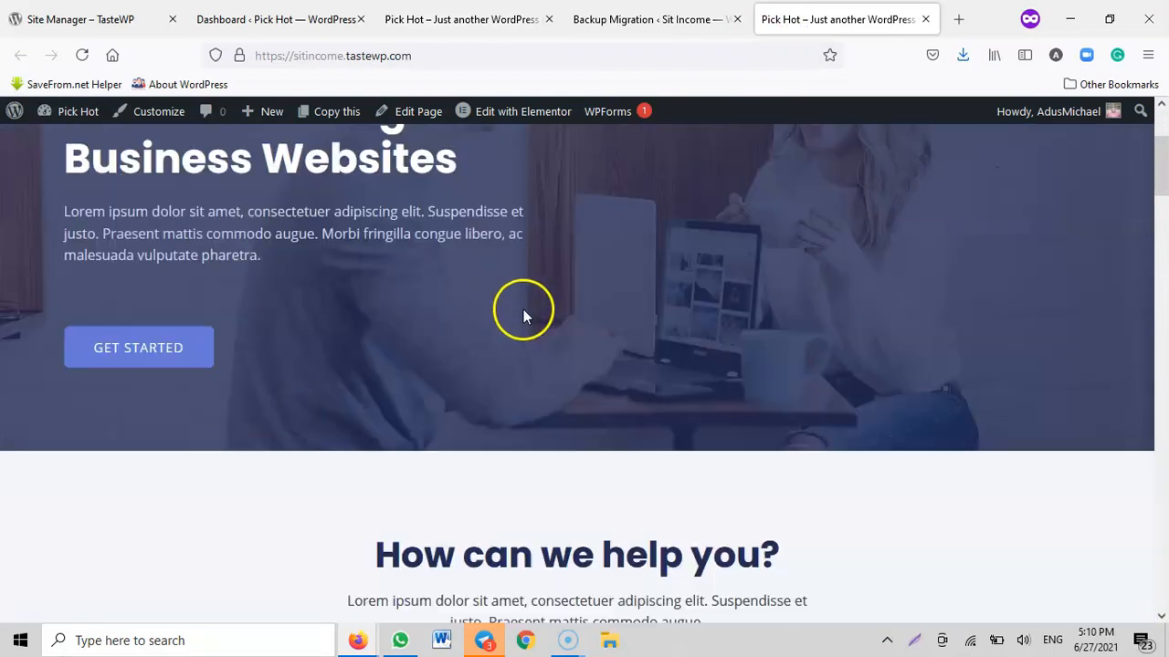
{"action": "scroll", "coordinate": [695, 327], "scroll_direction": "up", "scroll_amount": 4}
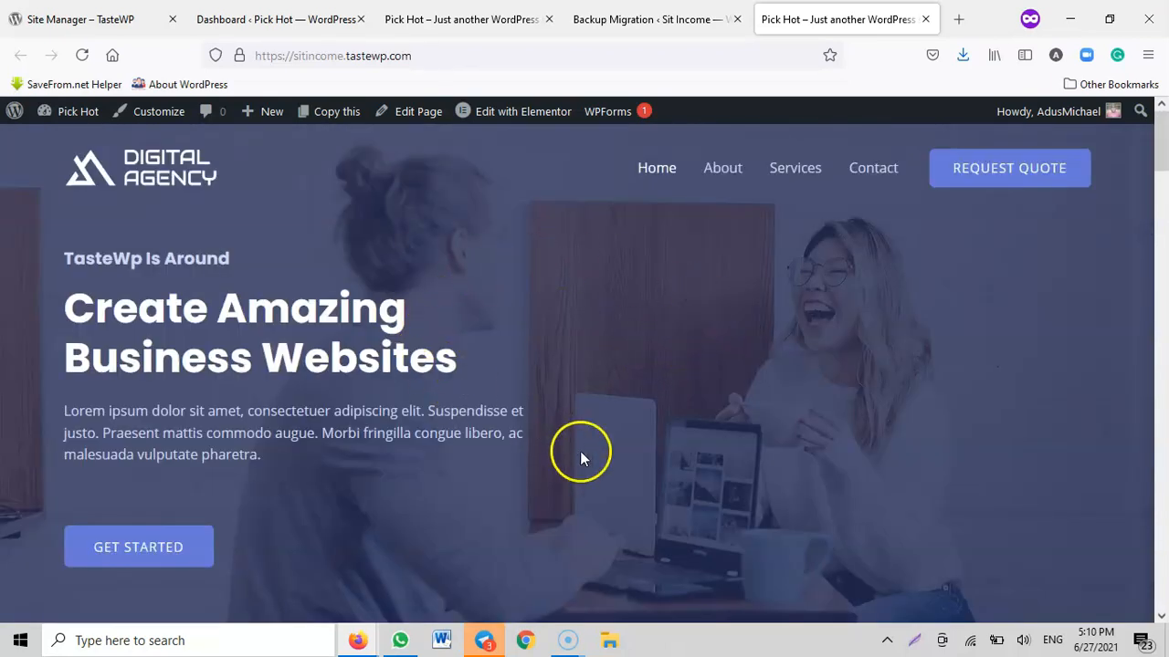
{"action": "scroll", "coordinate": [579, 451], "scroll_direction": "down", "scroll_amount": 7}
{"action": "scroll", "coordinate": [843, 410], "scroll_direction": "down", "scroll_amount": 5}
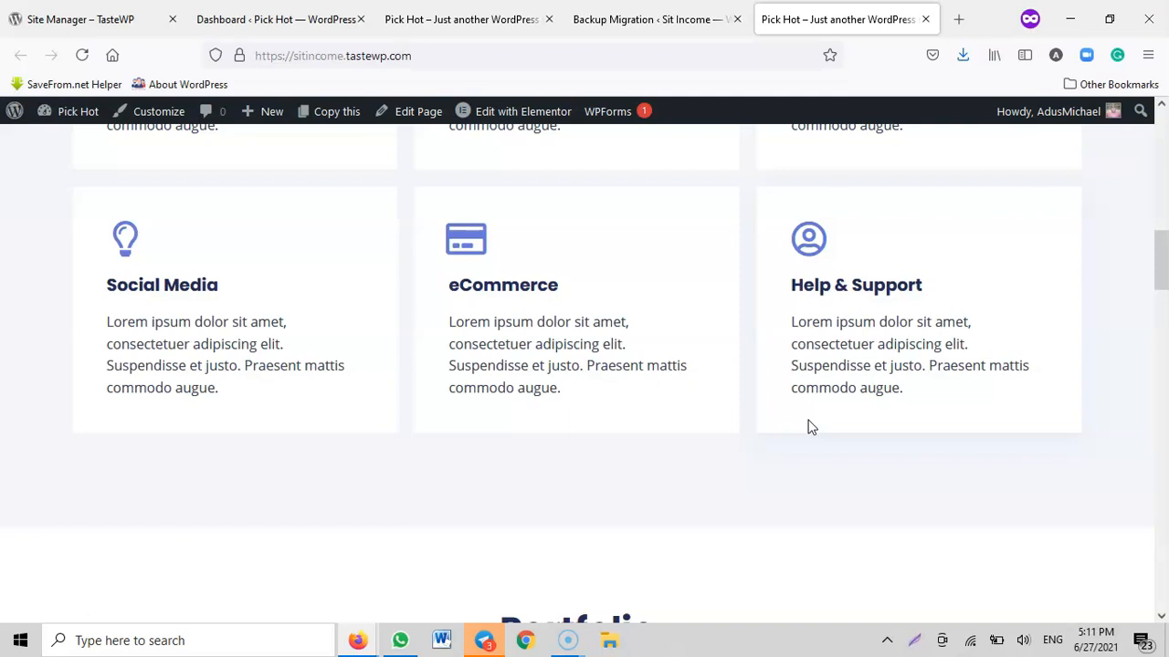
{"action": "scroll", "coordinate": [811, 427], "scroll_direction": "up", "scroll_amount": 10}
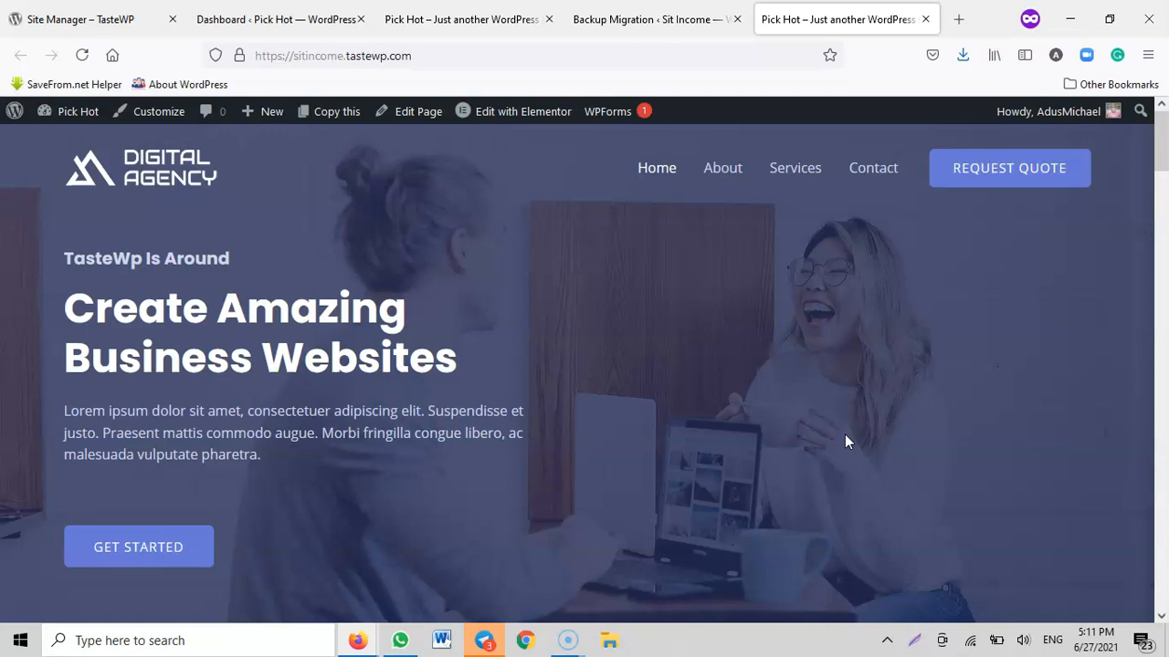
Open the website amadurshosting.com in a new browser tab
{"action": "left_click", "coordinate": [959, 21]}
{"action": "type", "text": "amadurshosting.com/"}
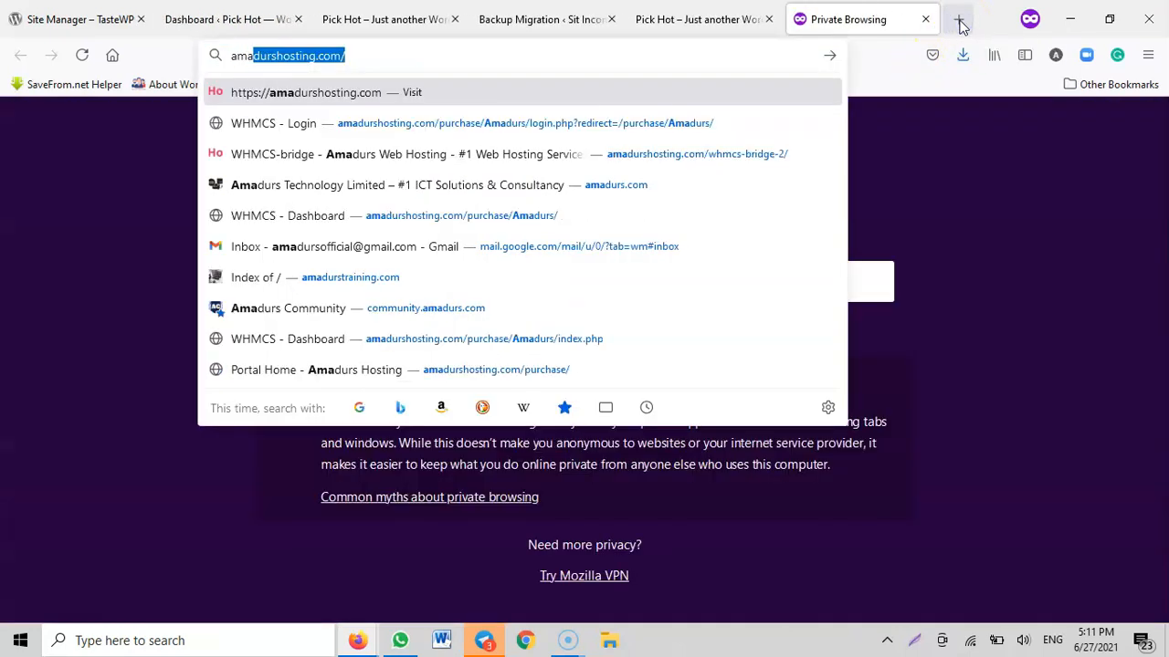
{"action": "key", "text": "Return"}
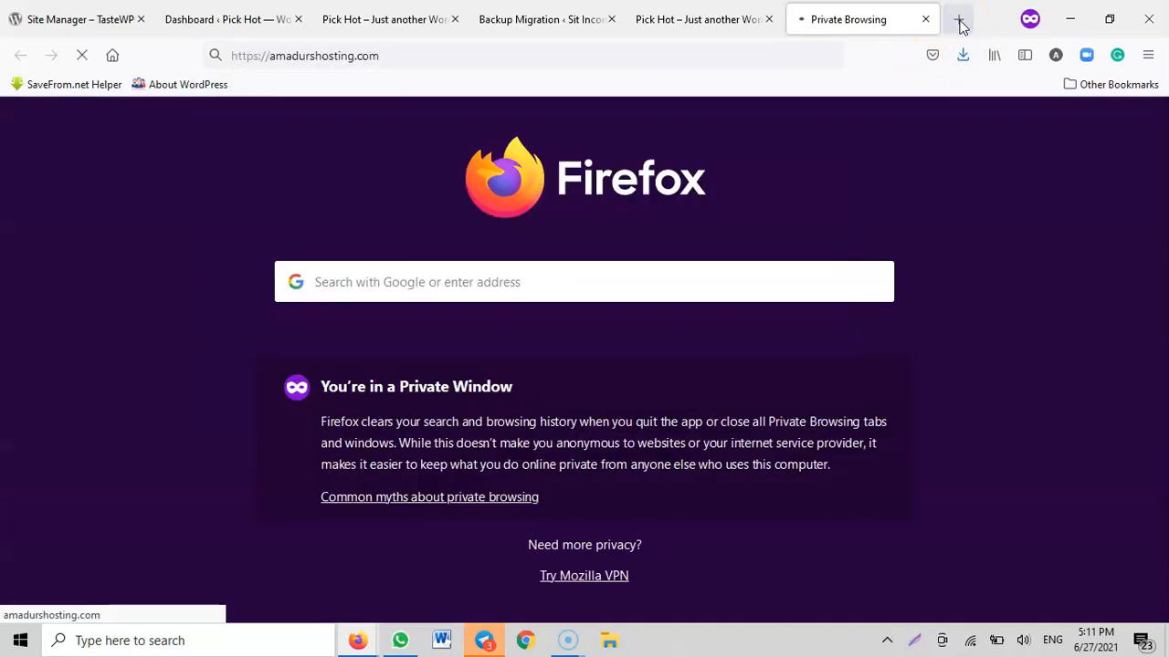